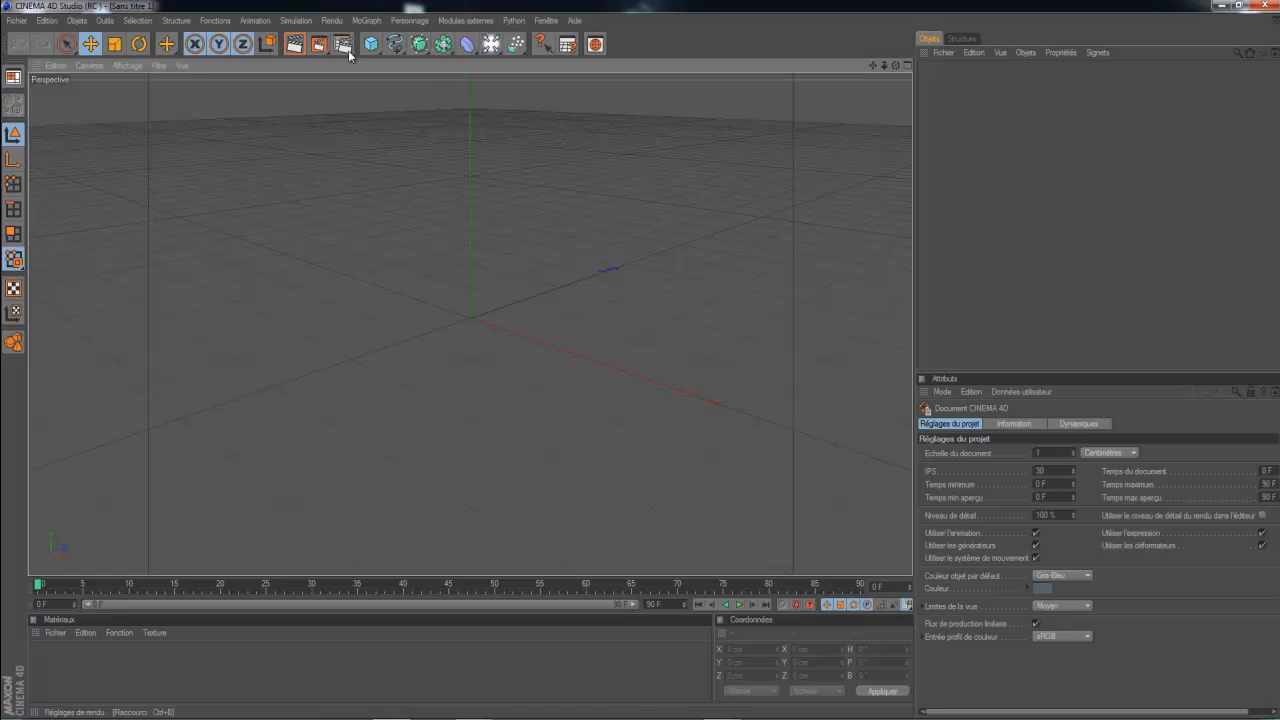
Open the render settings at the output (Sortie) options.
{"action": "left_click", "coordinate": [342, 45]}
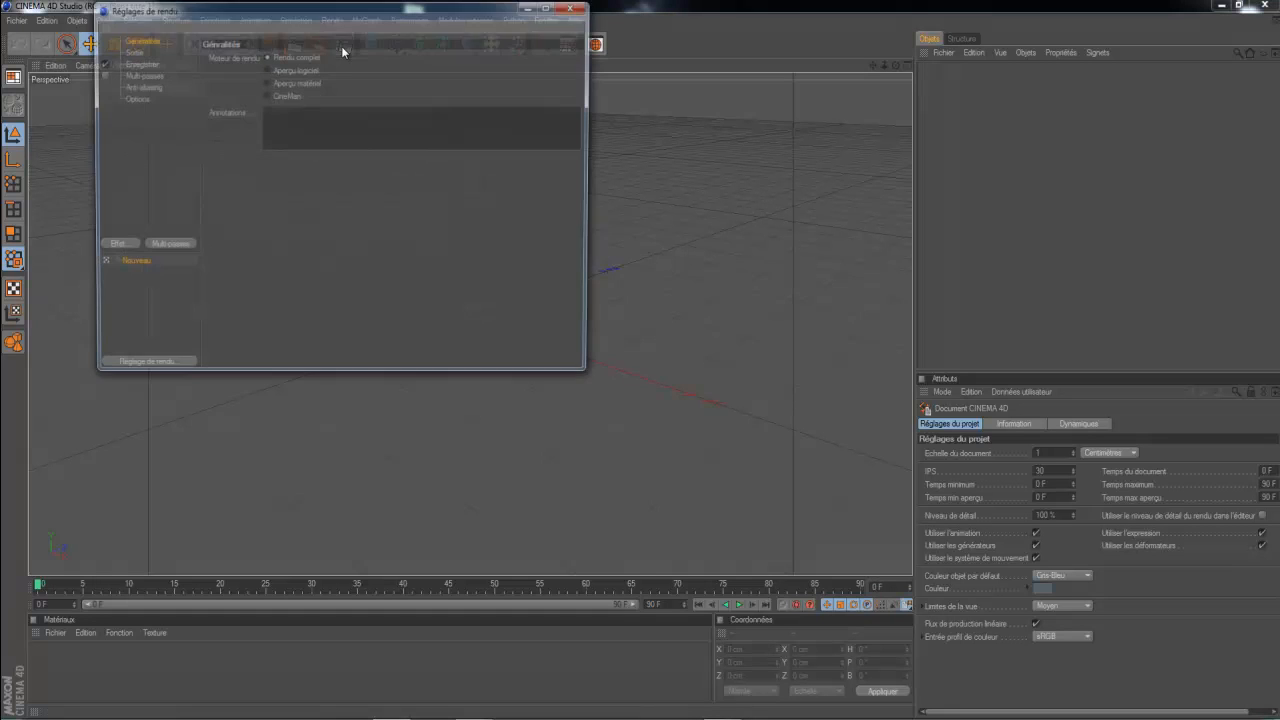
{"action": "left_click_drag", "start_coordinate": [321, 12], "coordinate": [550, 70]}
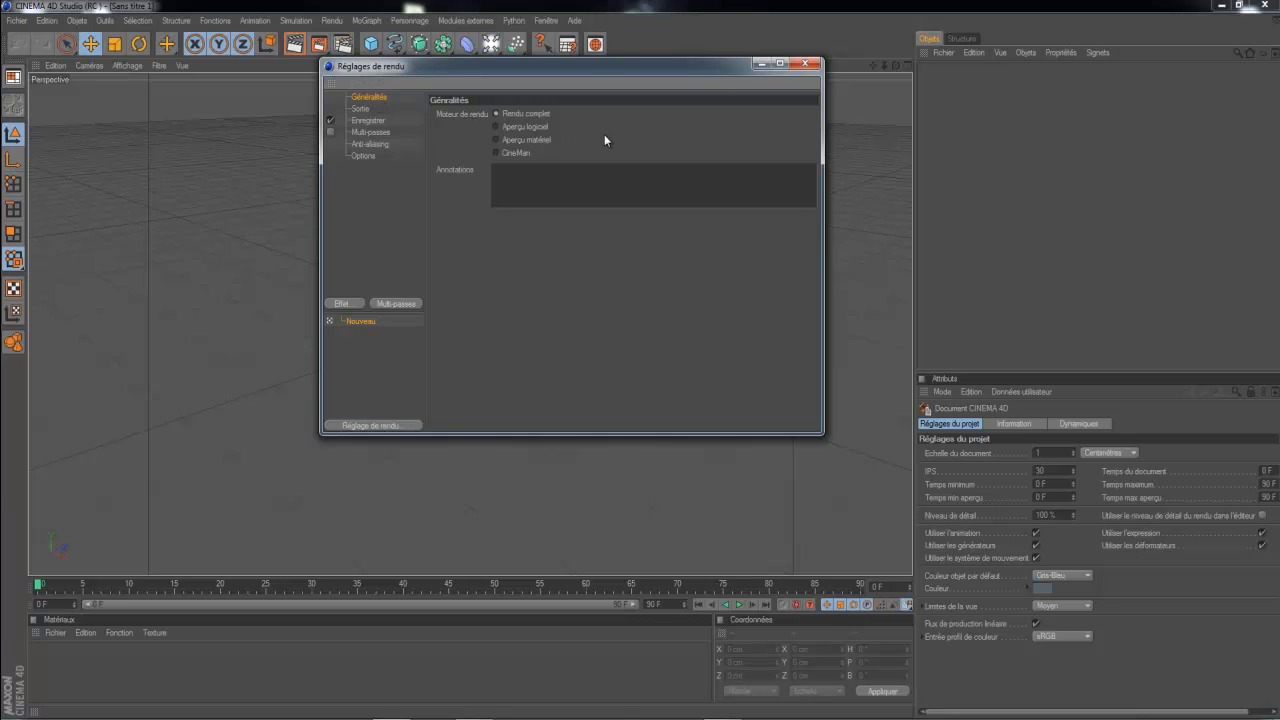
{"action": "left_click", "coordinate": [372, 109]}
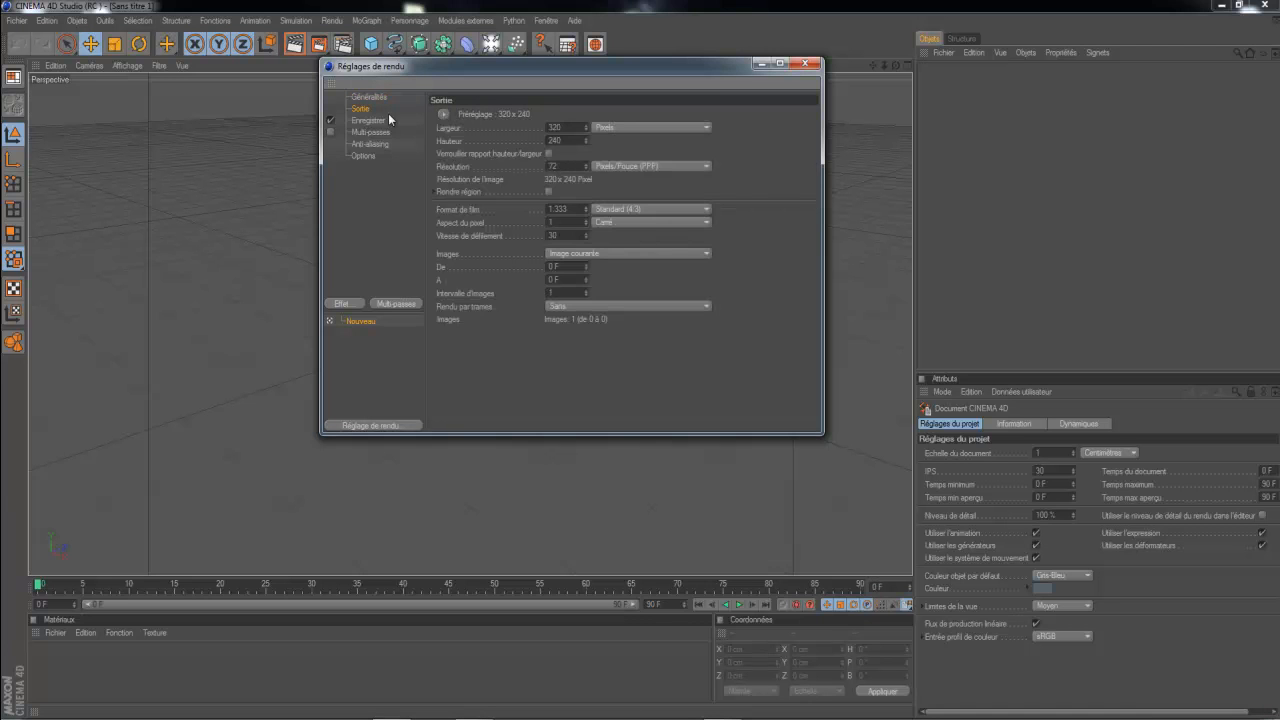
{"action": "left_click", "coordinate": [445, 116]}
{"action": "mouse_move", "coordinate": [517, 130]}
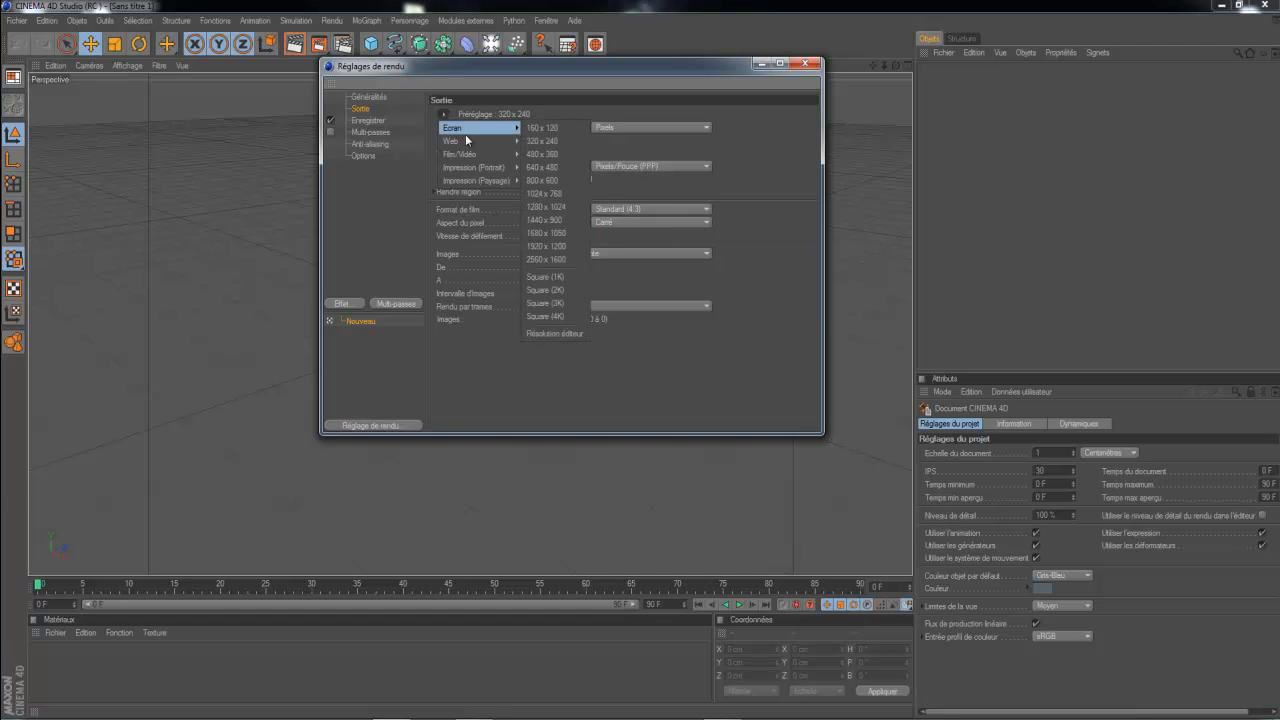
{"action": "mouse_move", "coordinate": [483, 156]}
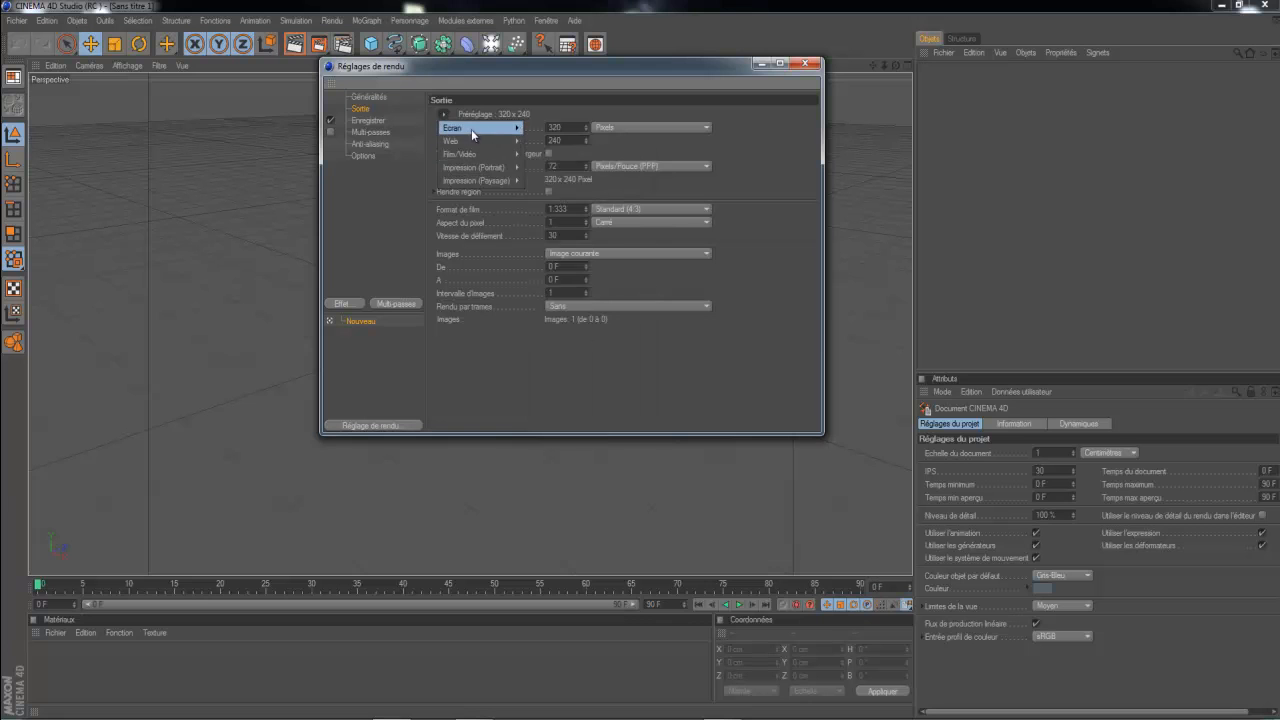
{"action": "left_click", "coordinate": [737, 122]}
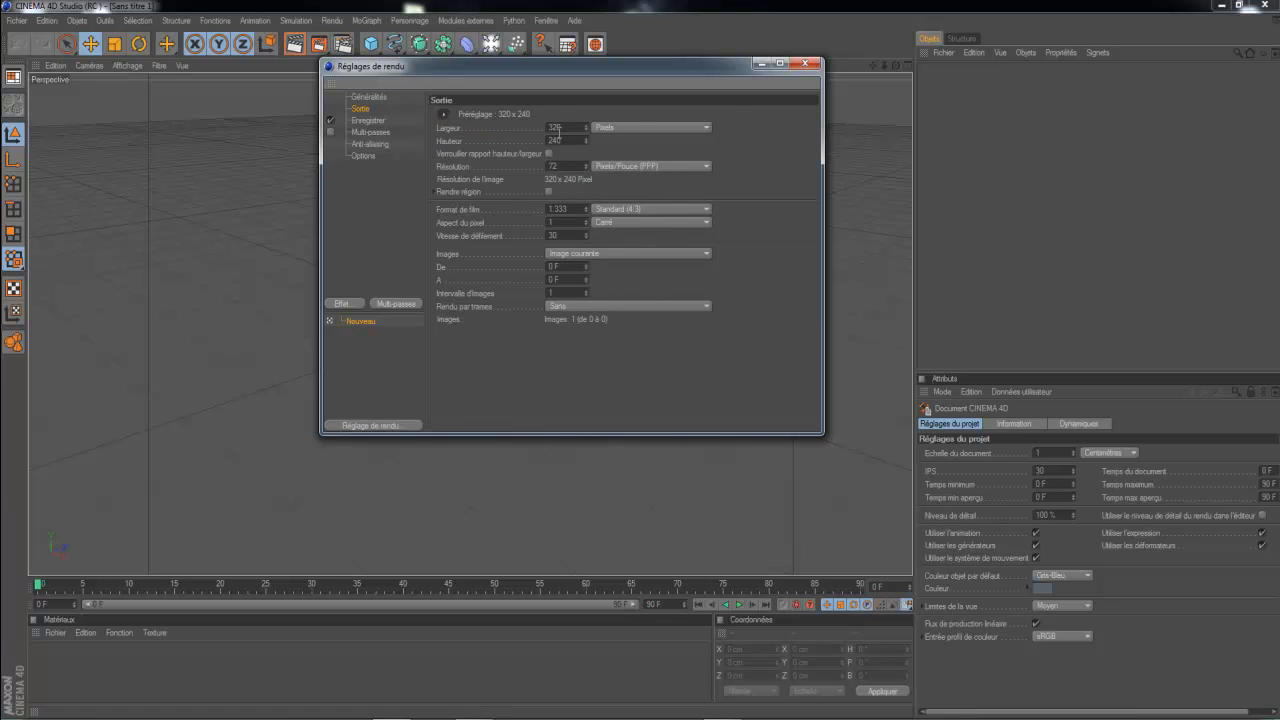
Set the render output size to 1920 pixels wide and 1080 pixels high.
{"action": "type", "text": "4"}
{"action": "key", "text": "BackSpace"}
{"action": "type", "text": "1920"}
{"action": "key", "text": "Tab"}
{"action": "type", "text": "1080"}
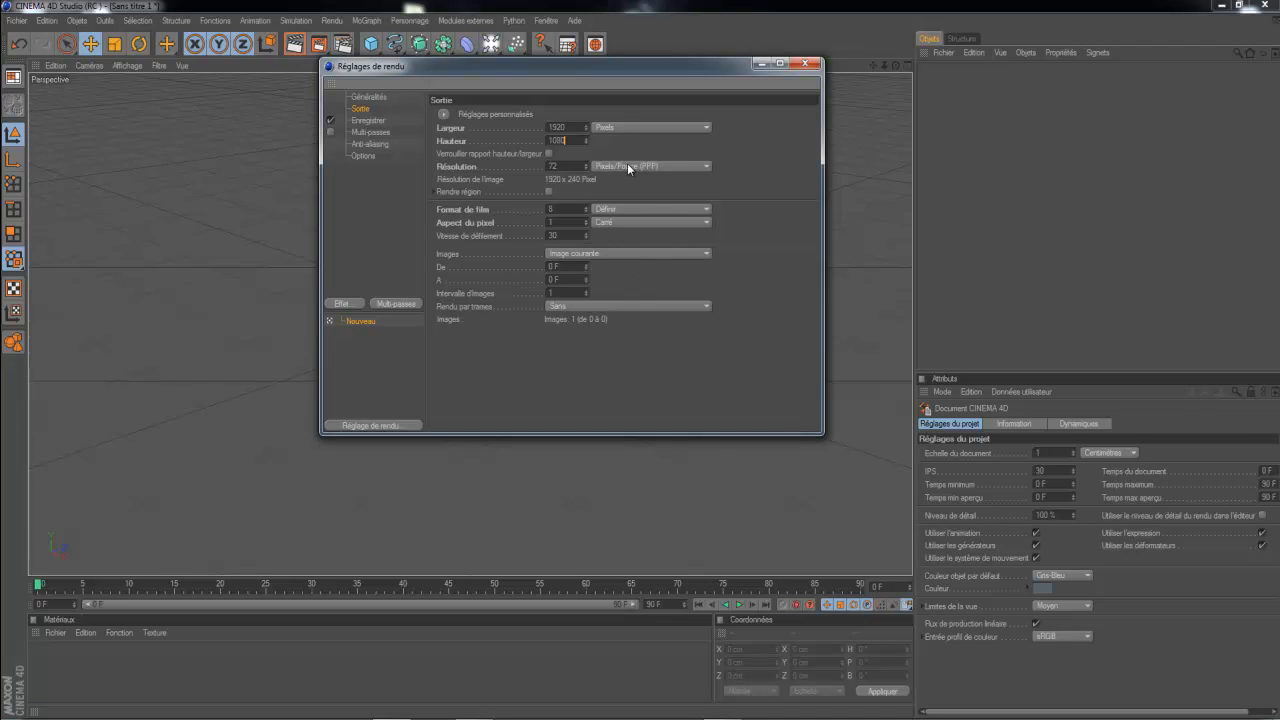
{"action": "left_click", "coordinate": [579, 165]}
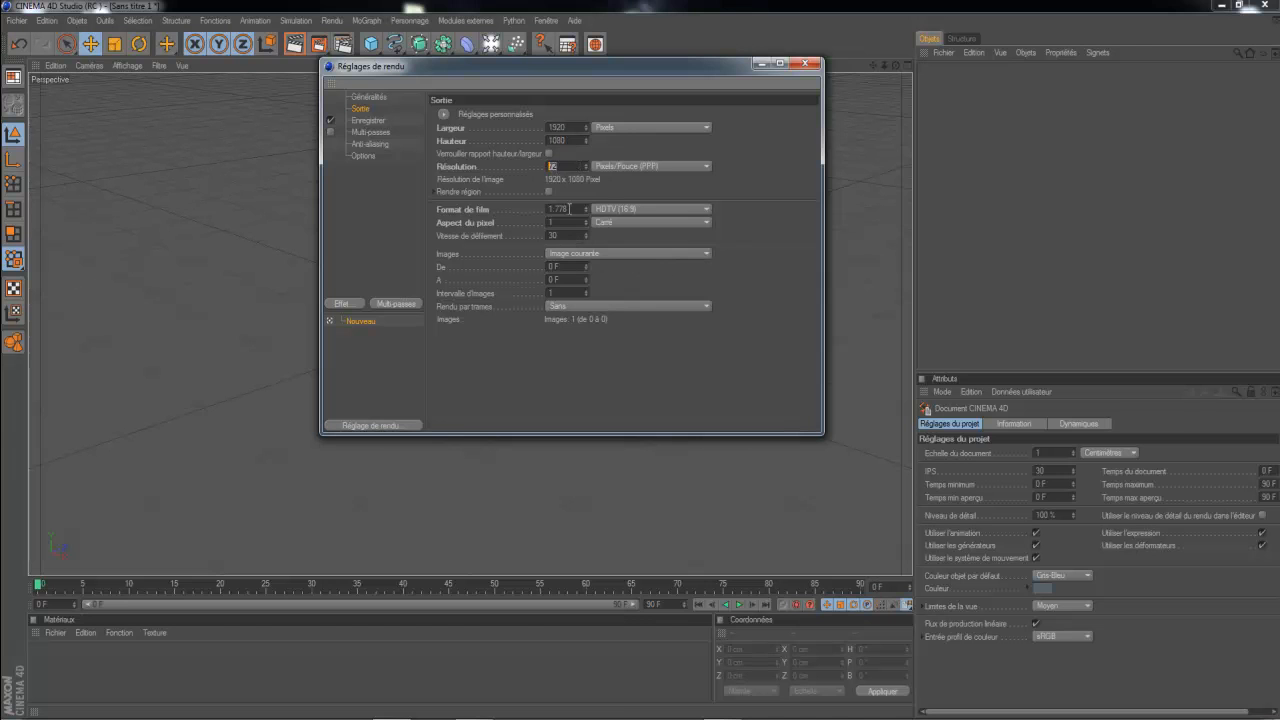
Set the render's save path to a file named Tuto in the Tuto cinema 4d 1 folder.
{"action": "left_click", "coordinate": [369, 121]}
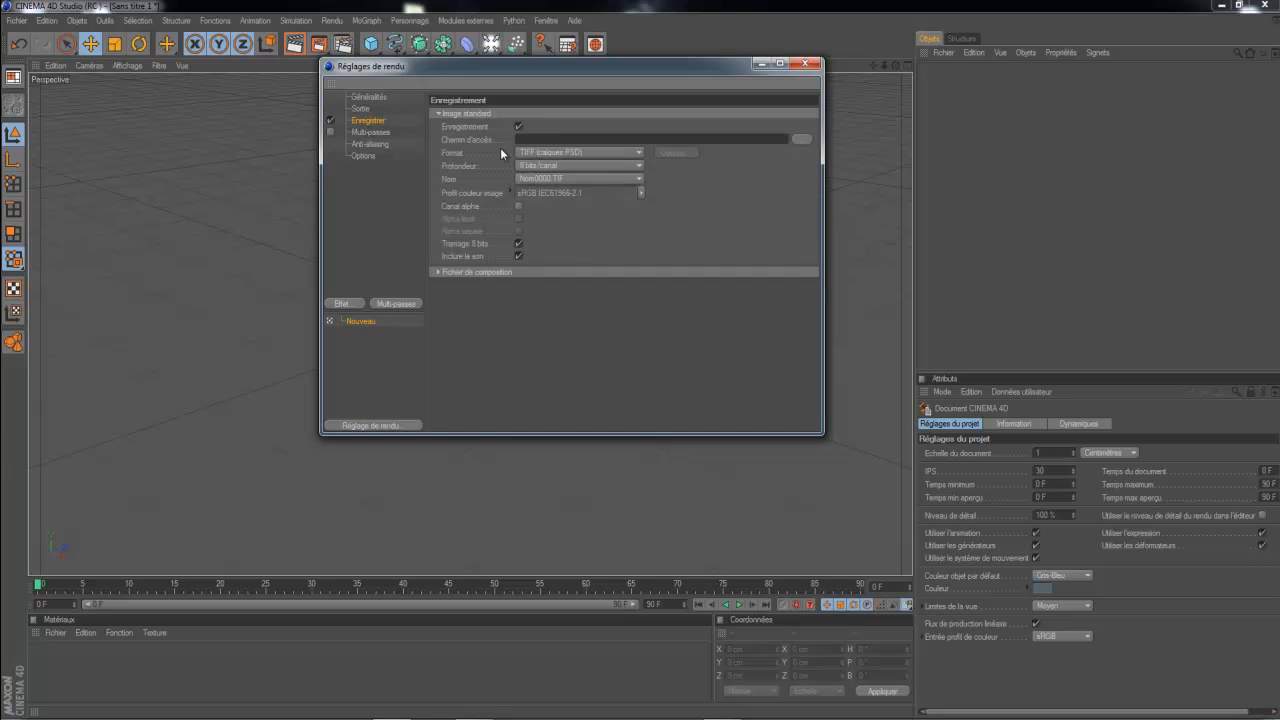
{"action": "left_click", "coordinate": [801, 139]}
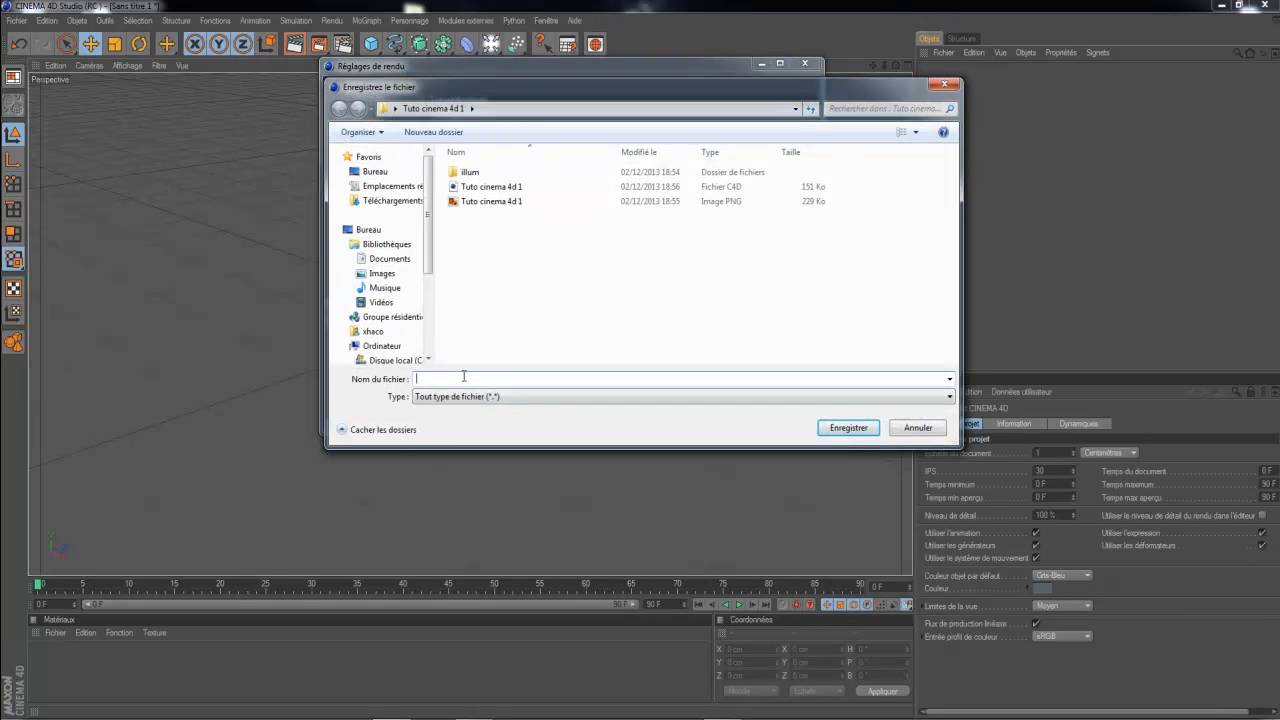
{"action": "type", "text": "Tuto"}
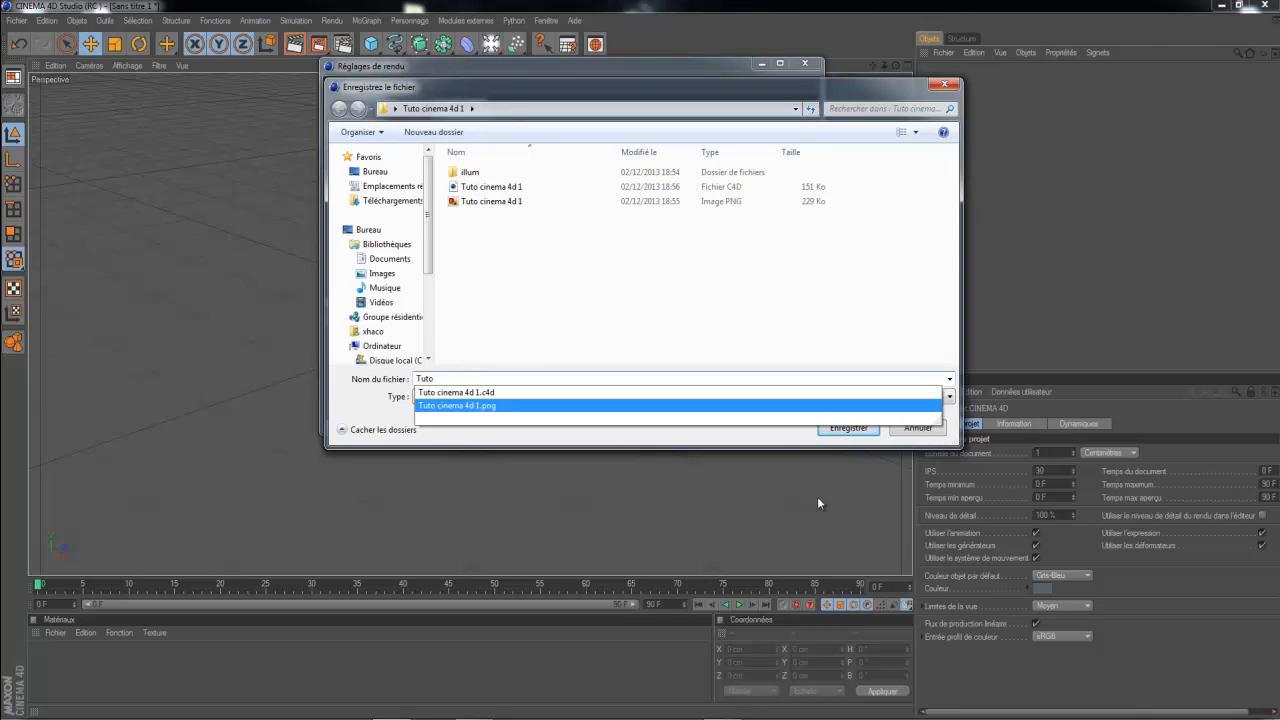
{"action": "left_click", "coordinate": [787, 440]}
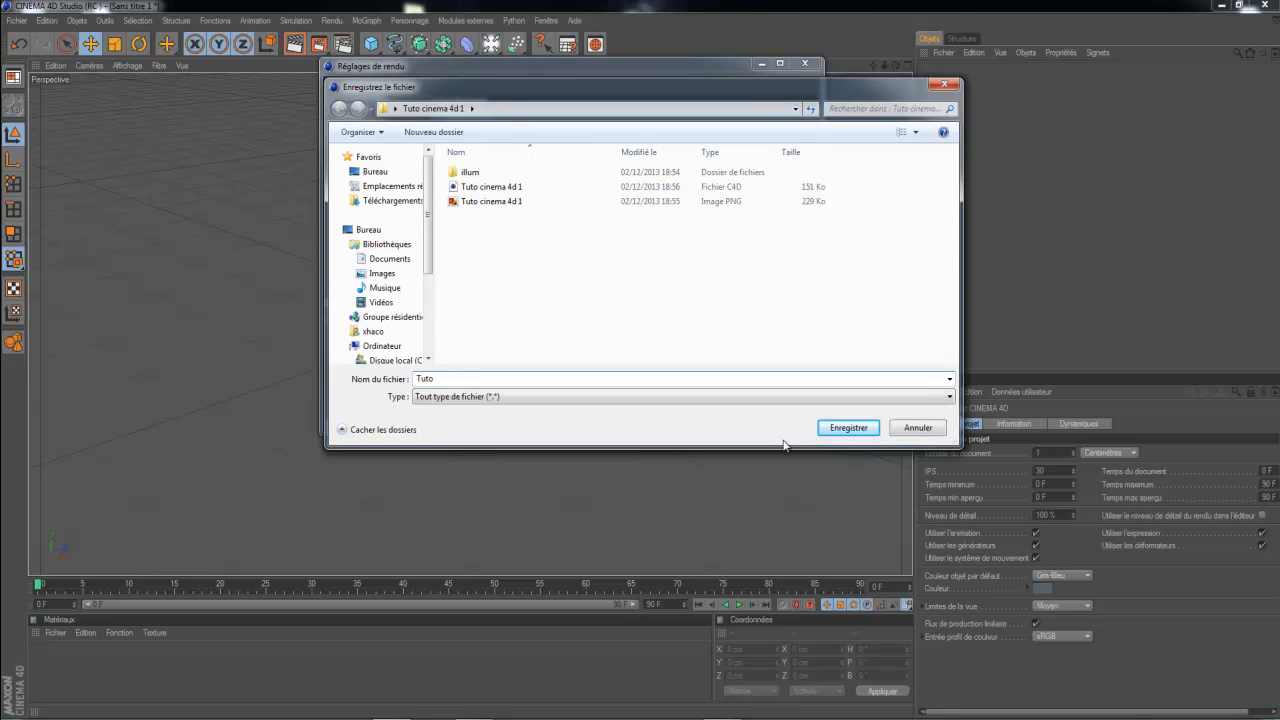
{"action": "left_click", "coordinate": [849, 428]}
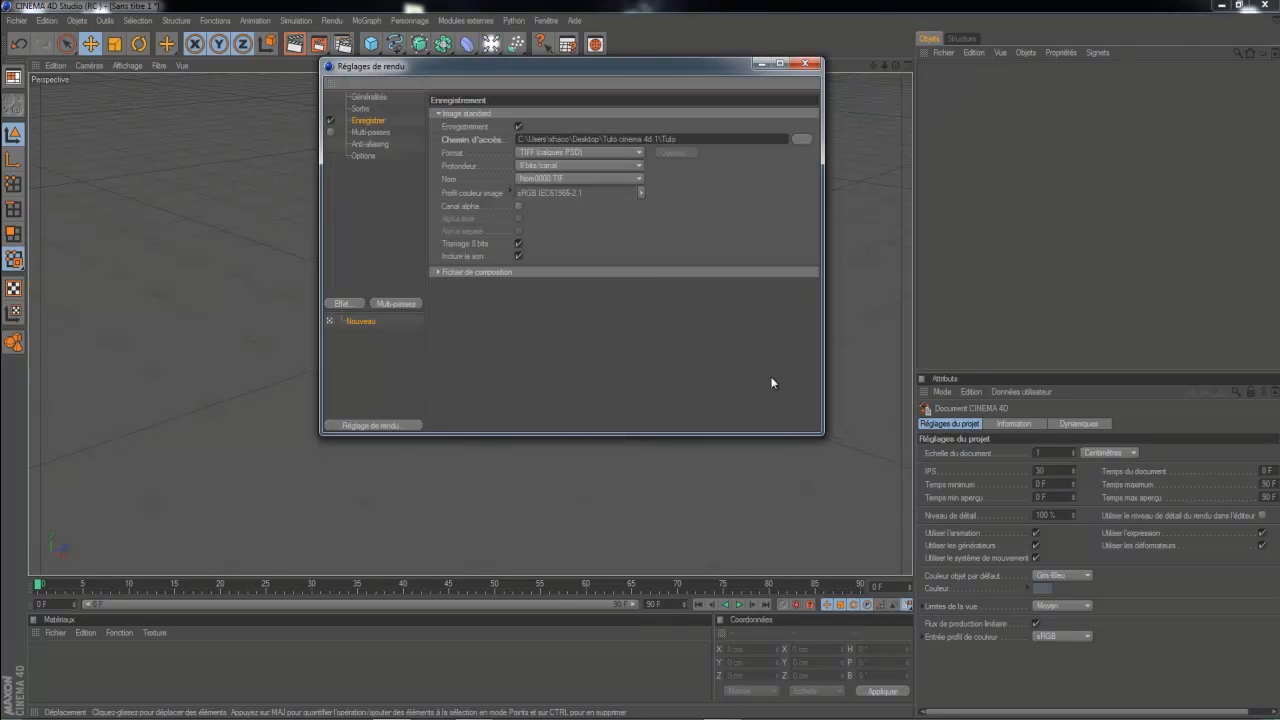
Set the saved image format to PNG with the alpha channel off.
{"action": "left_click", "coordinate": [552, 154]}
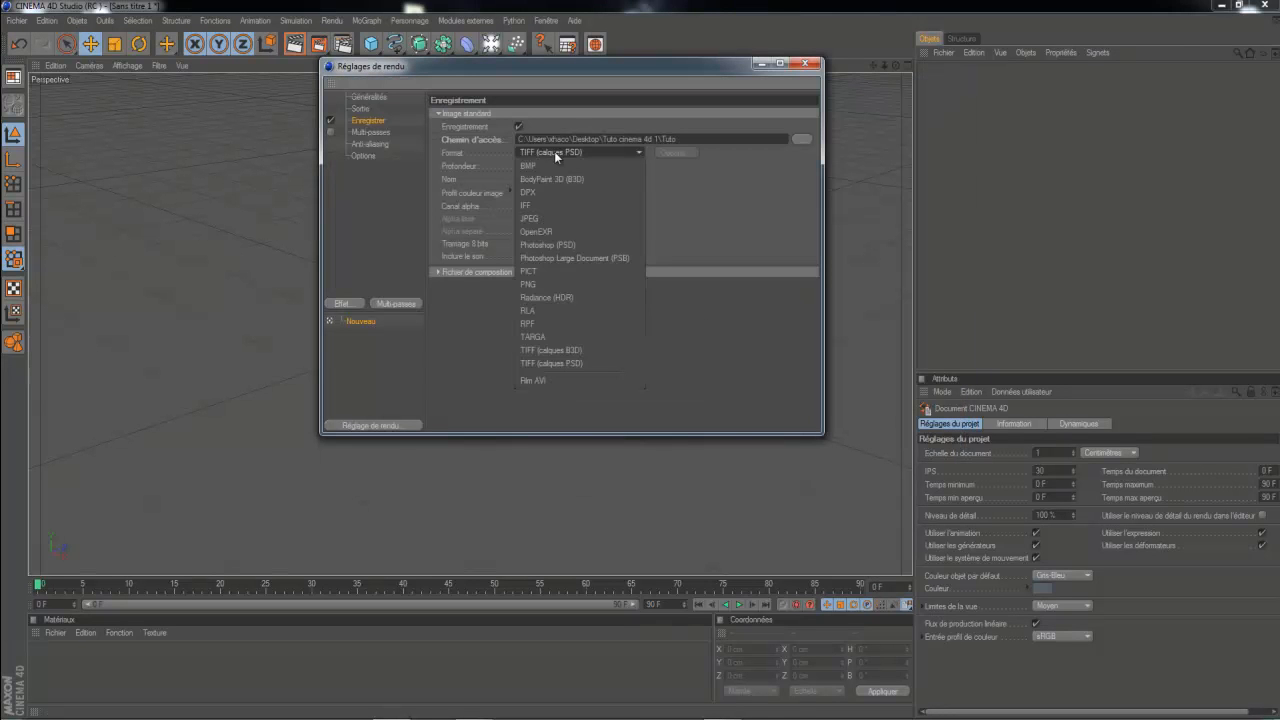
{"action": "left_click", "coordinate": [560, 286]}
{"action": "left_click", "coordinate": [519, 206]}
{"action": "left_click", "coordinate": [519, 206]}
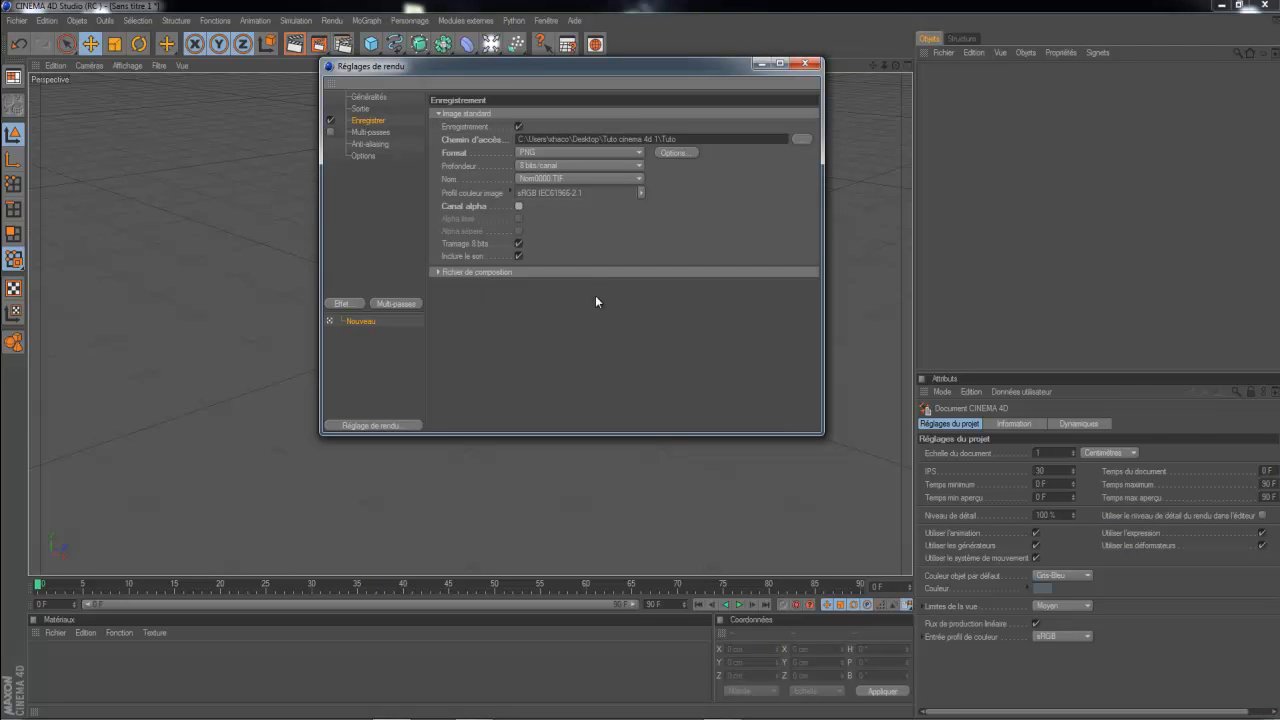
Set anti-aliasing to Au mieux with a maximum level of 8x8 and close the render settings.
{"action": "left_click", "coordinate": [368, 133]}
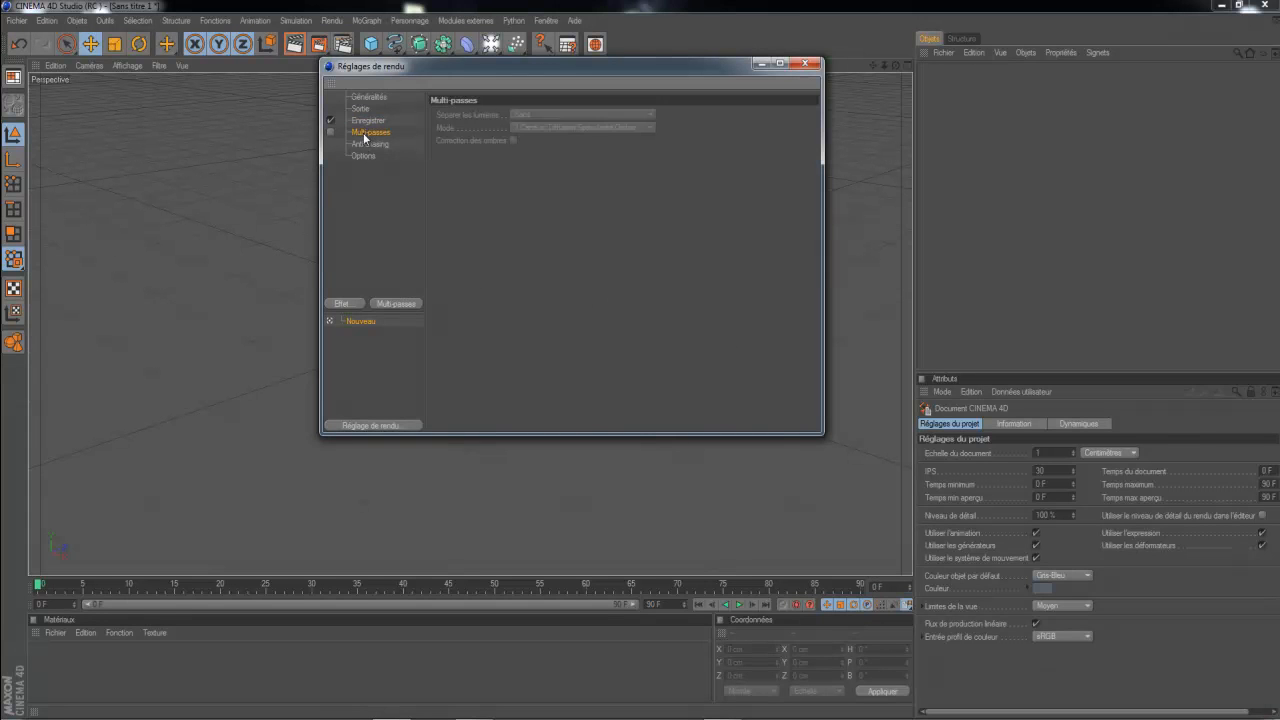
{"action": "left_click", "coordinate": [374, 146]}
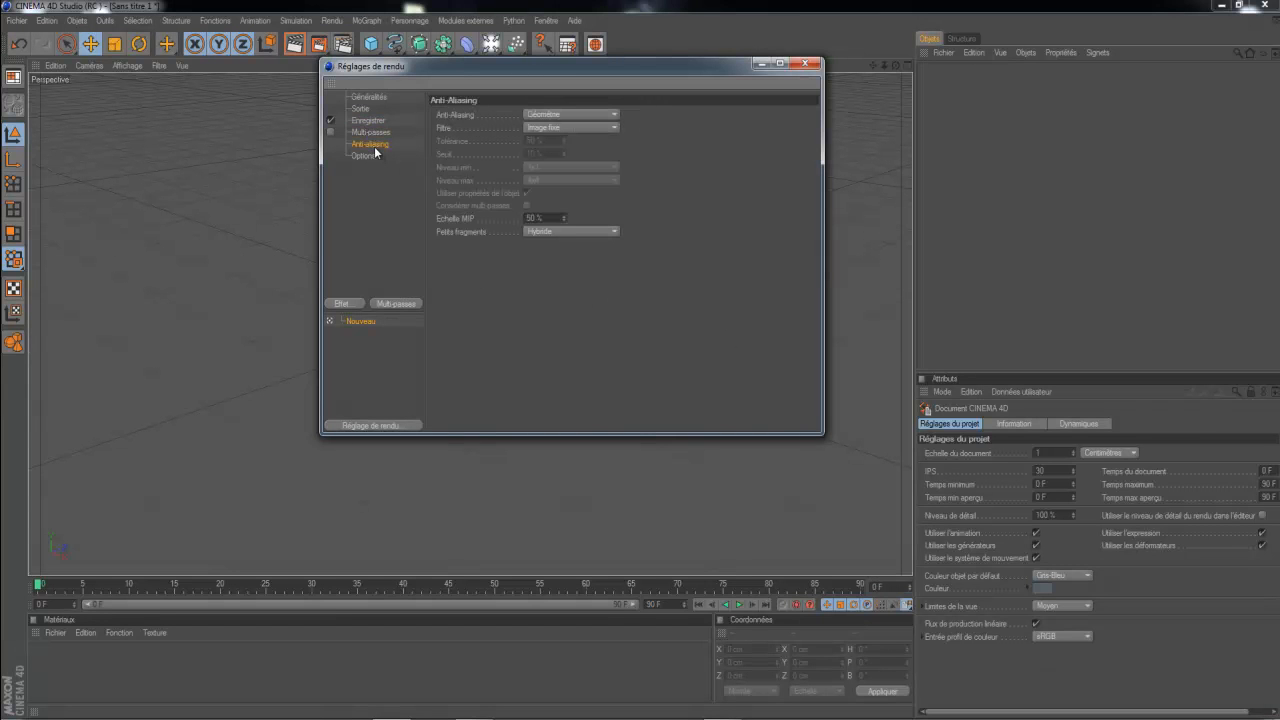
{"action": "left_click", "coordinate": [572, 114]}
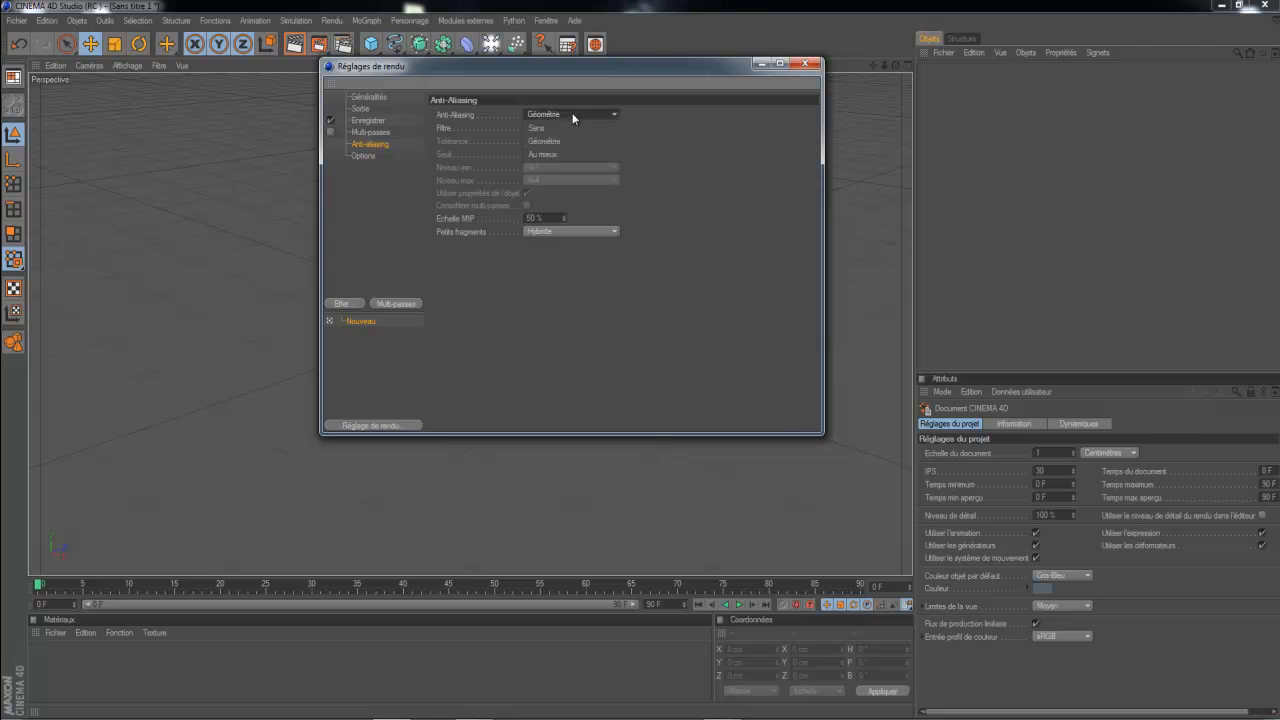
{"action": "left_click", "coordinate": [556, 151]}
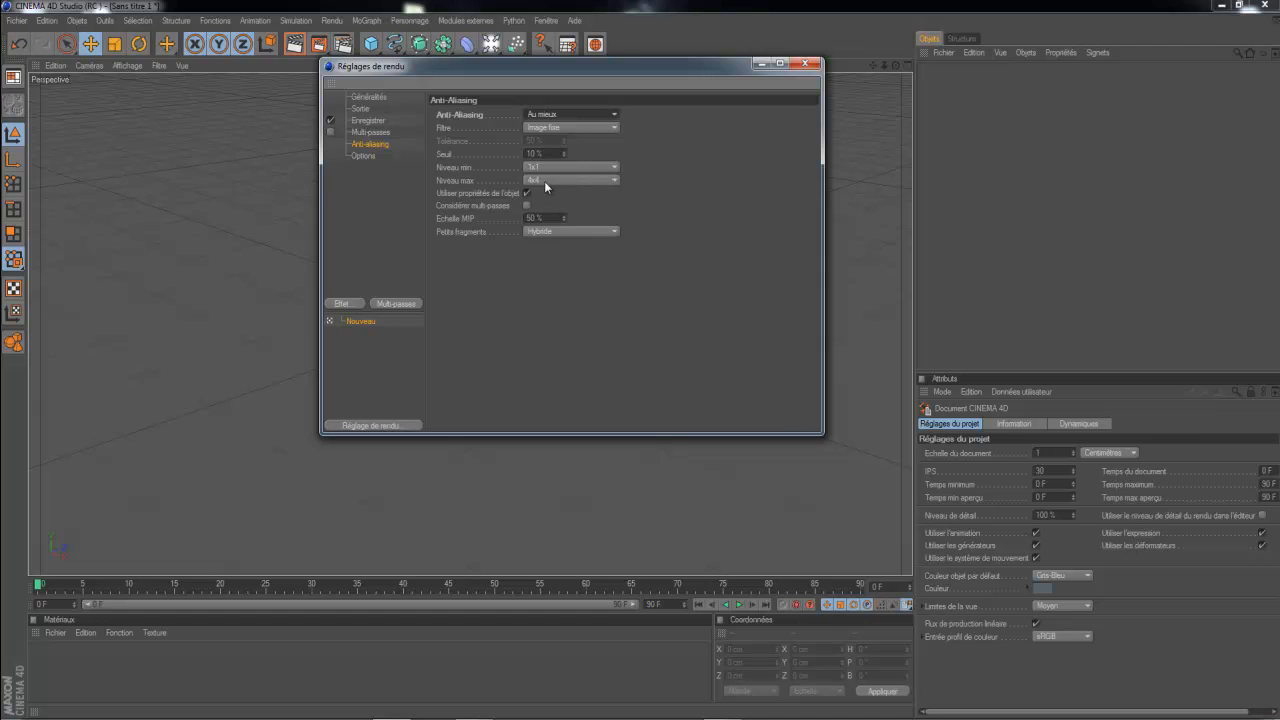
{"action": "left_click", "coordinate": [584, 179]}
{"action": "left_click", "coordinate": [553, 231]}
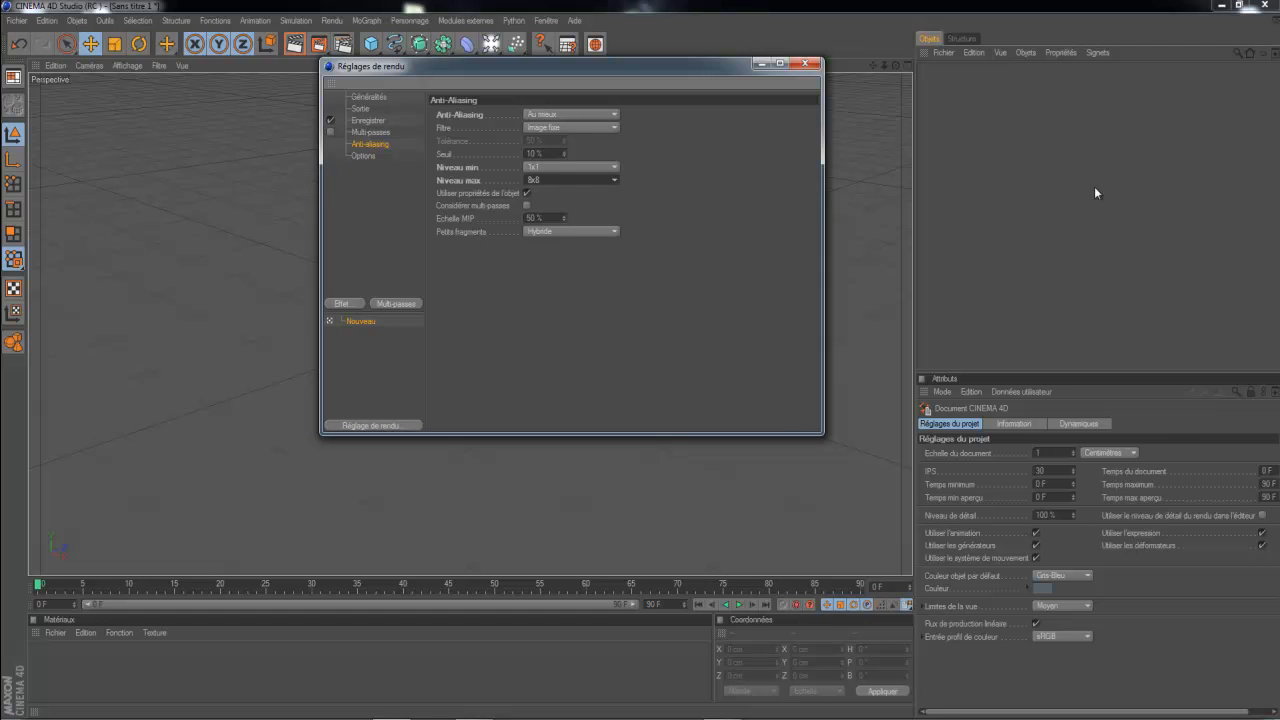
{"action": "left_click", "coordinate": [807, 63]}
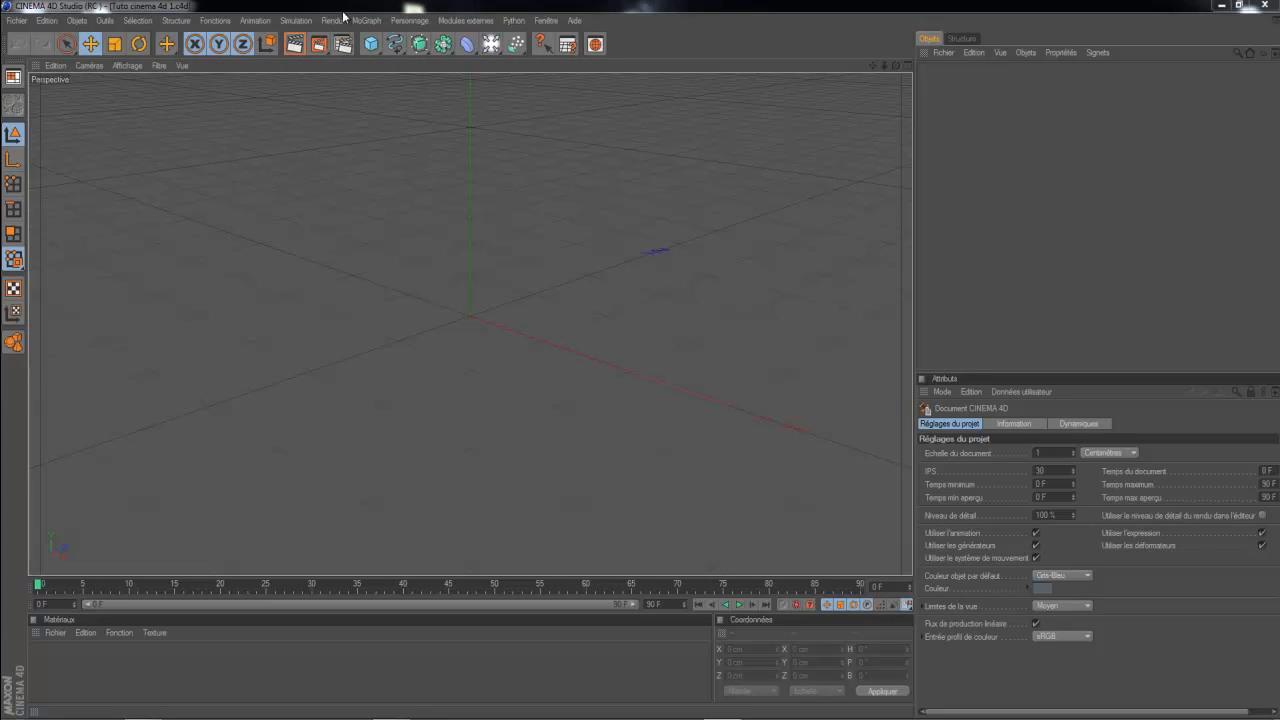
Add a MoGraph text object (Mo Texte) to the scene.
{"action": "left_click", "coordinate": [366, 20]}
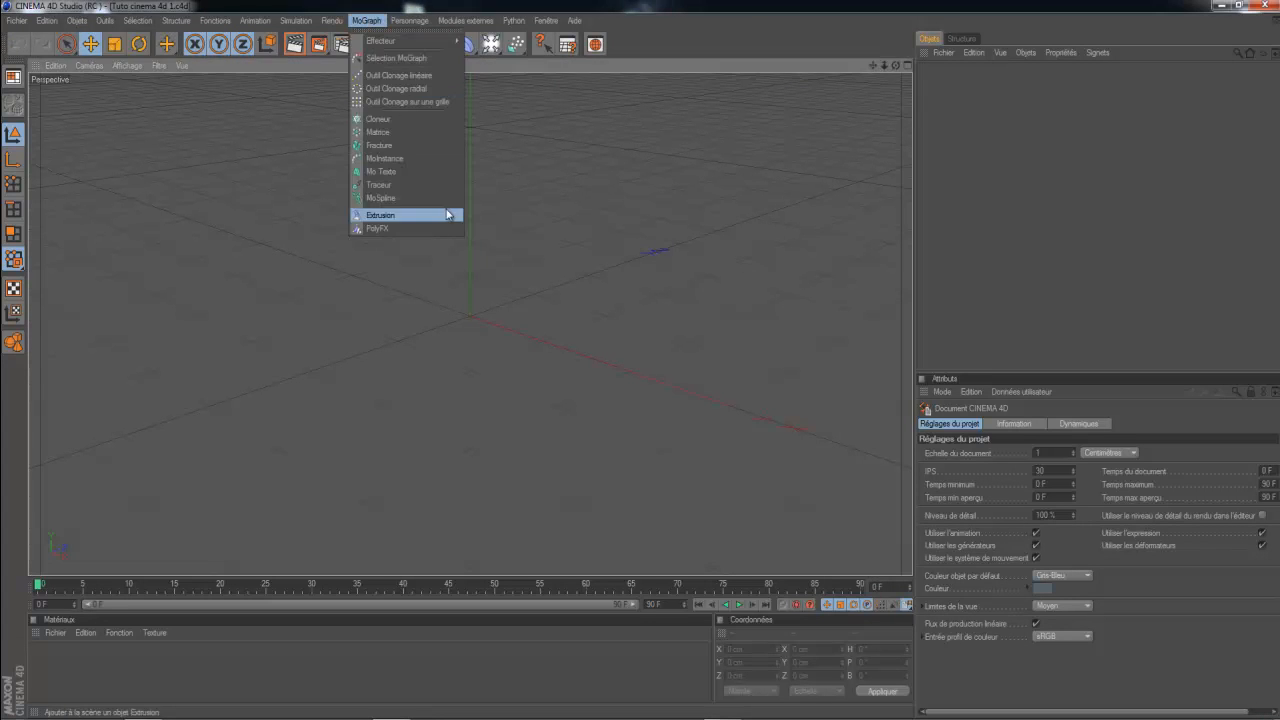
{"action": "left_click", "coordinate": [382, 171]}
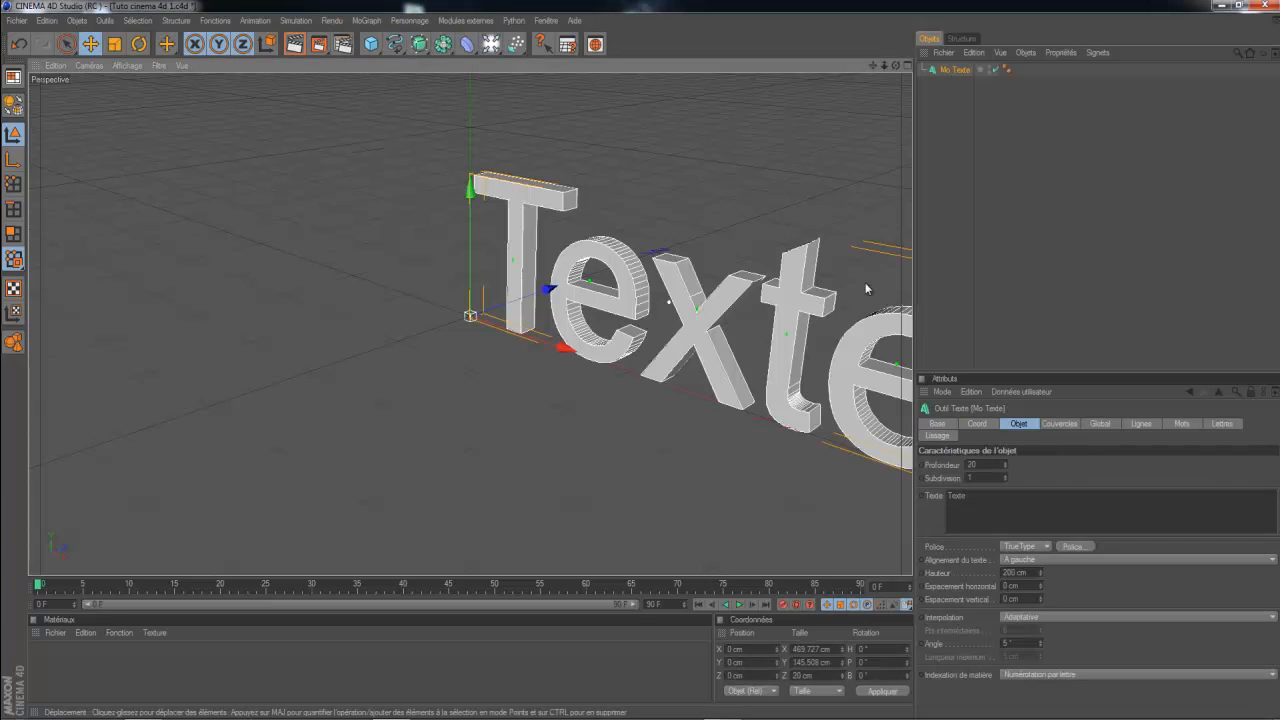
{"action": "left_click_drag", "start_coordinate": [871, 64], "coordinate": [642, 362]}
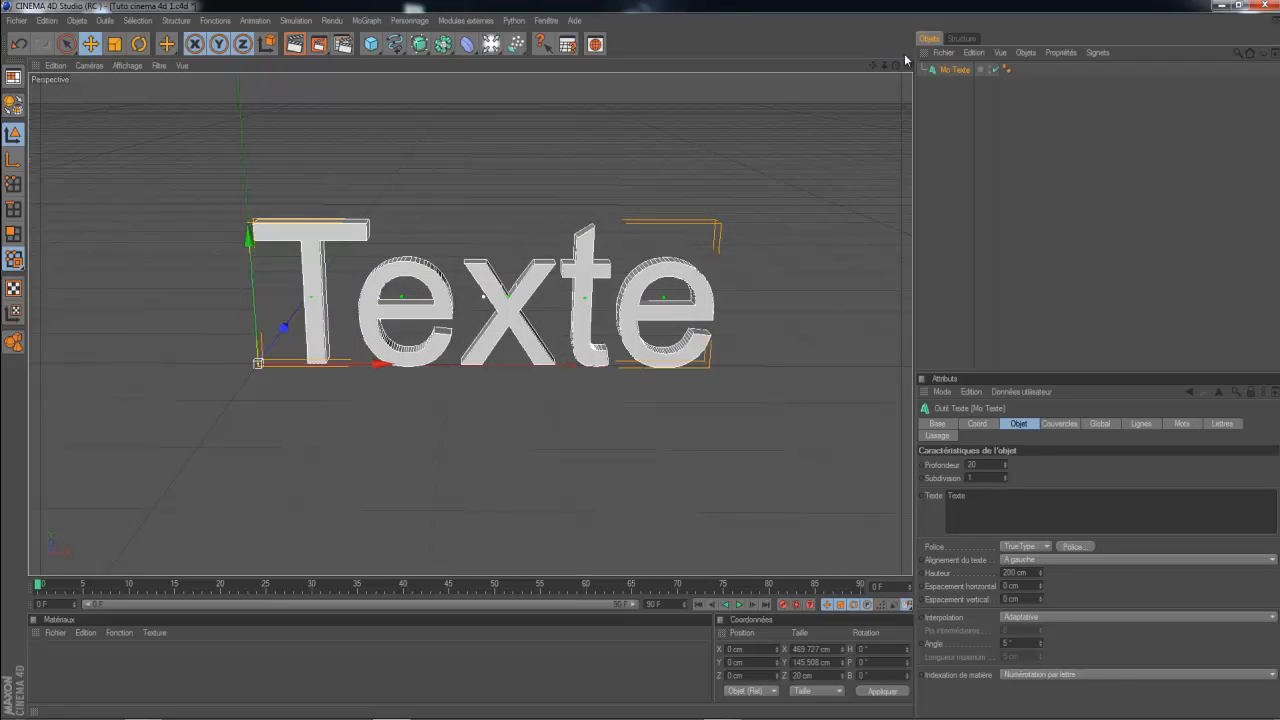
{"action": "left_click_drag", "start_coordinate": [897, 68], "coordinate": [900, 69]}
Replace the text object's default wording with Kligrafik.
{"action": "left_click", "coordinate": [1052, 505]}
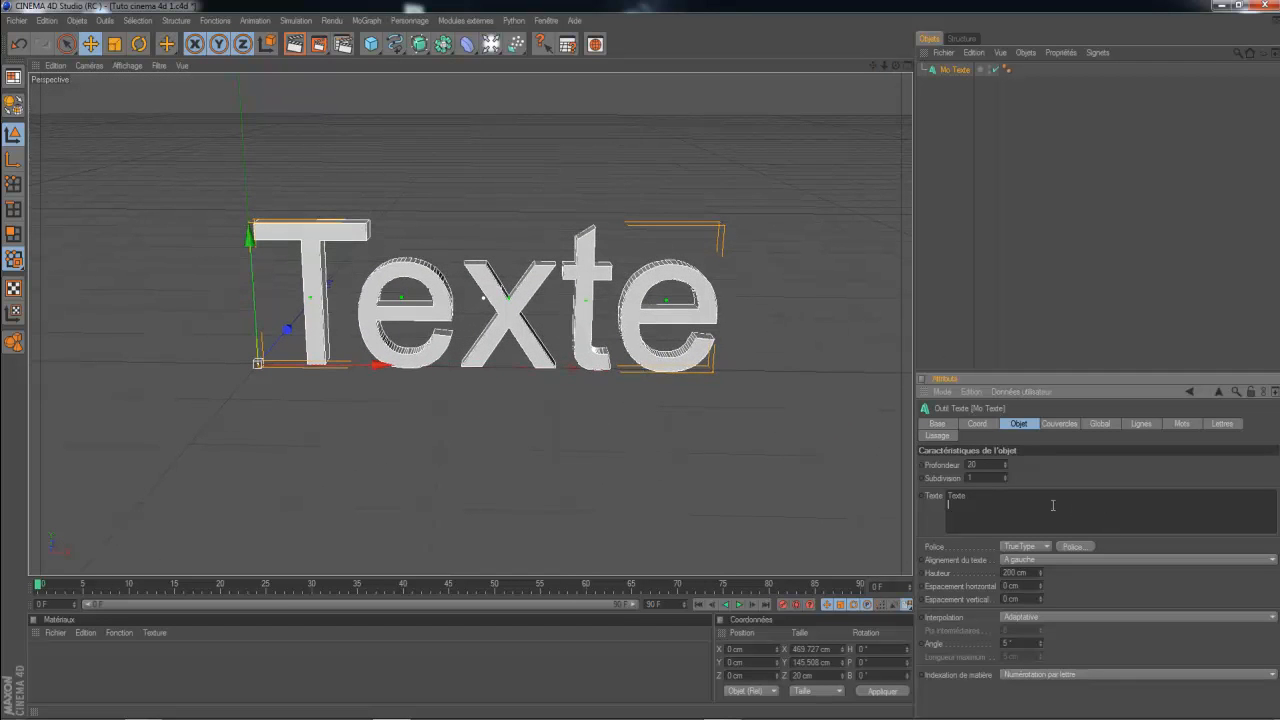
{"action": "key", "text": "ctrl+a"}
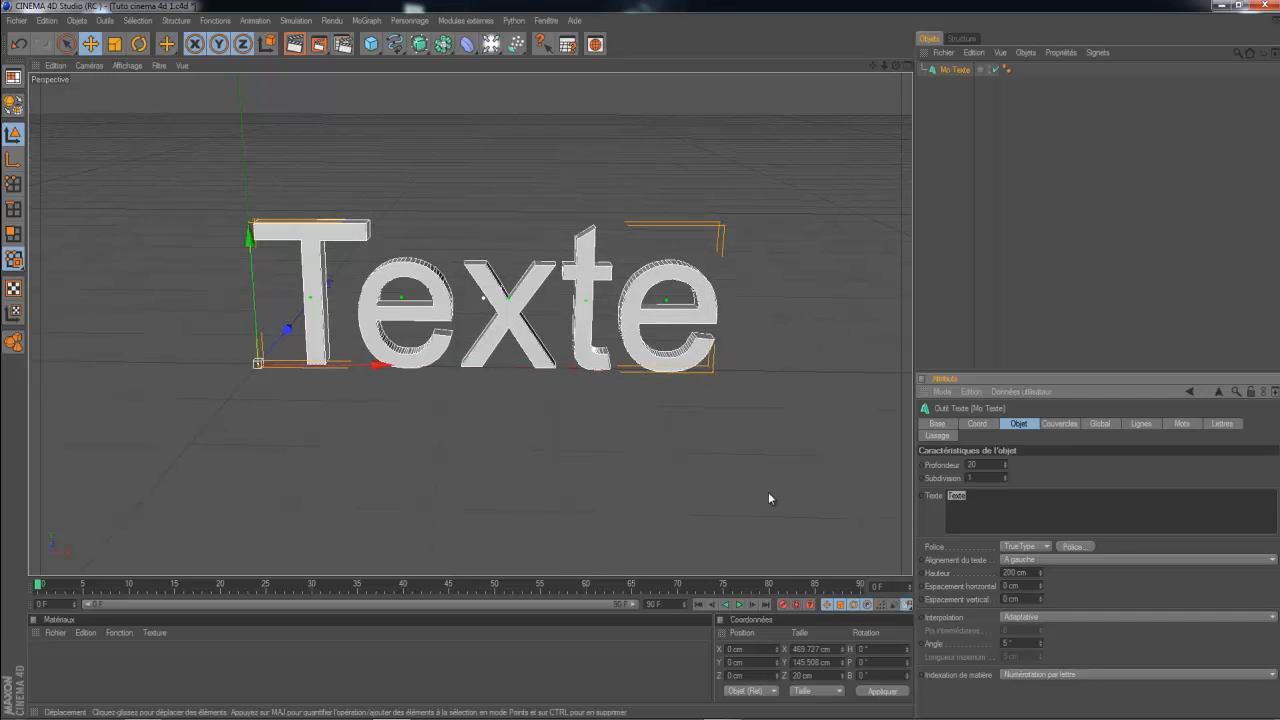
{"action": "type", "text": "Klign"}
{"action": "type", "text": "afik"}
{"action": "left_click", "coordinate": [1061, 469]}
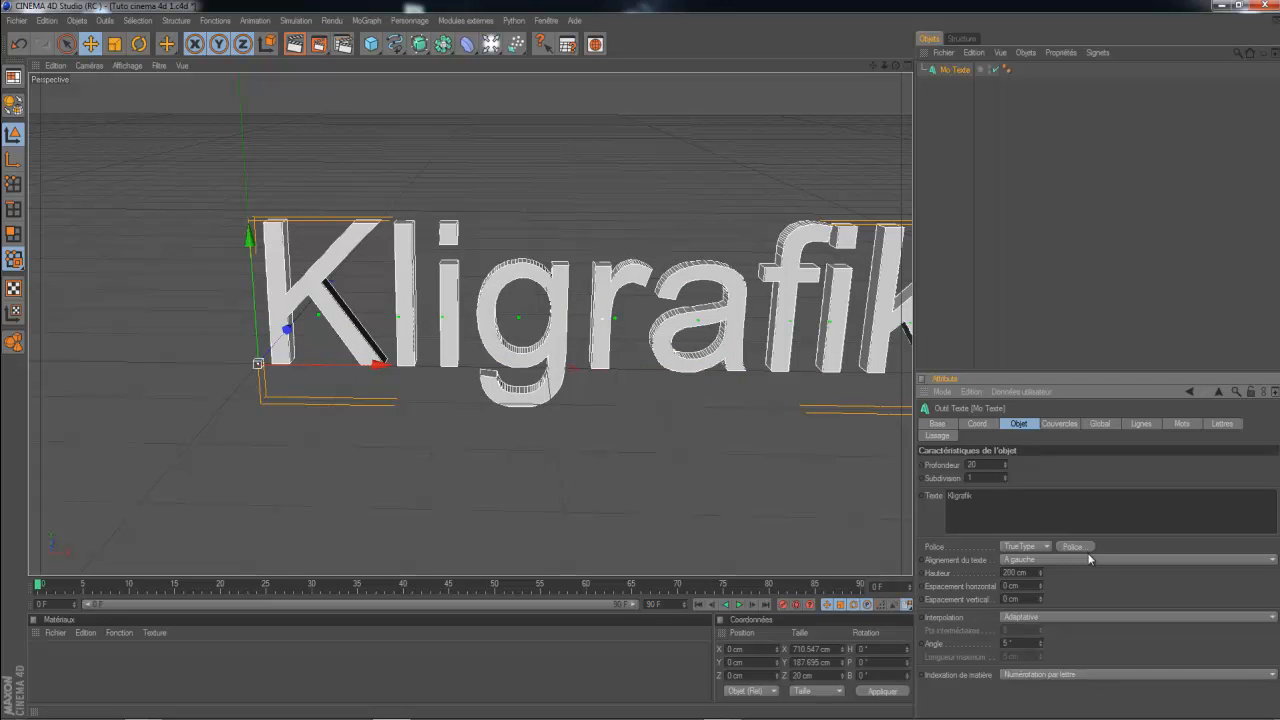
{"action": "left_click_drag", "start_coordinate": [873, 65], "coordinate": [760, 55]}
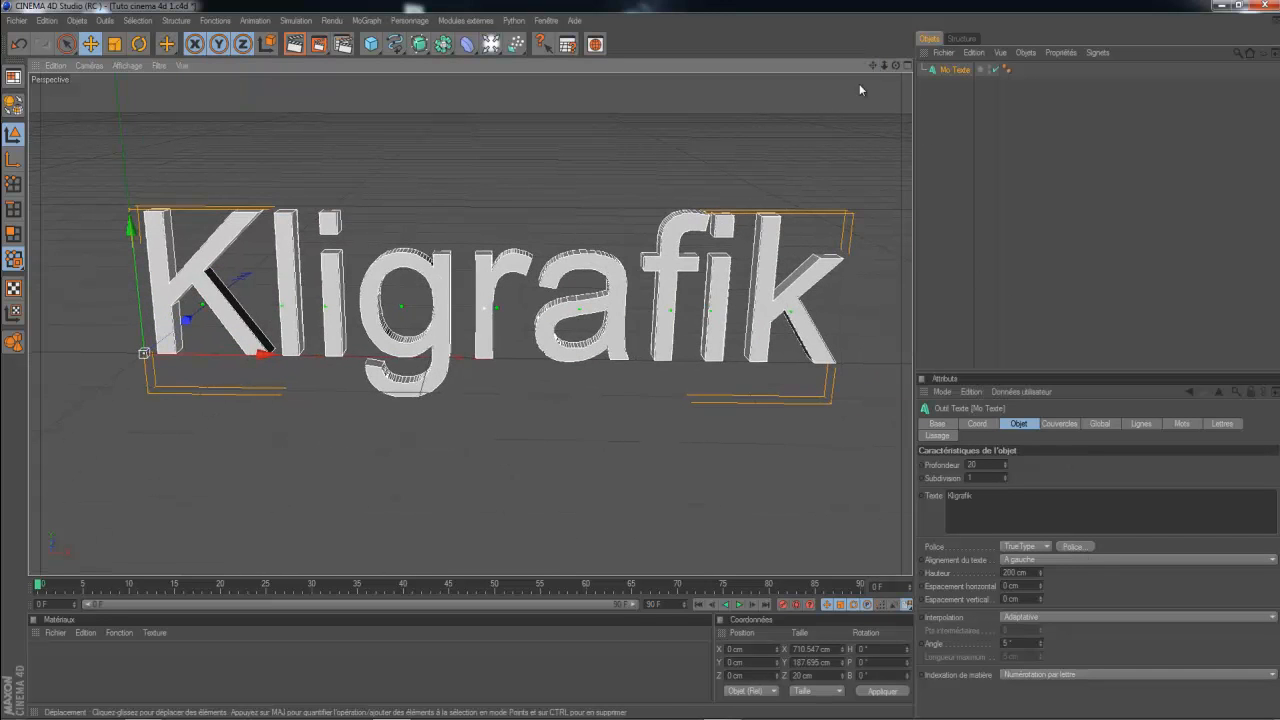
Change the Kligrafik text's font to a heavy condensed typeface.
{"action": "left_click", "coordinate": [1075, 547]}
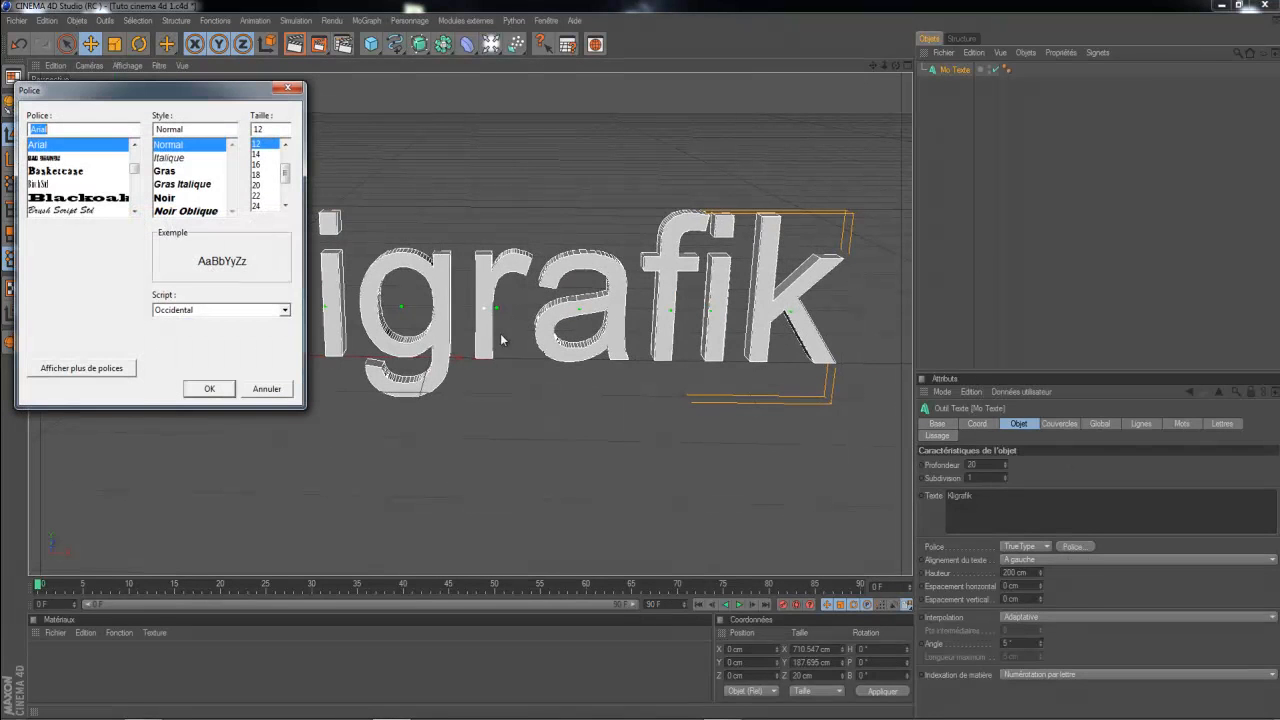
{"action": "scroll", "coordinate": [78, 173], "scroll_direction": "down", "scroll_amount": 4}
{"action": "scroll", "coordinate": [78, 173], "scroll_direction": "down", "scroll_amount": 8}
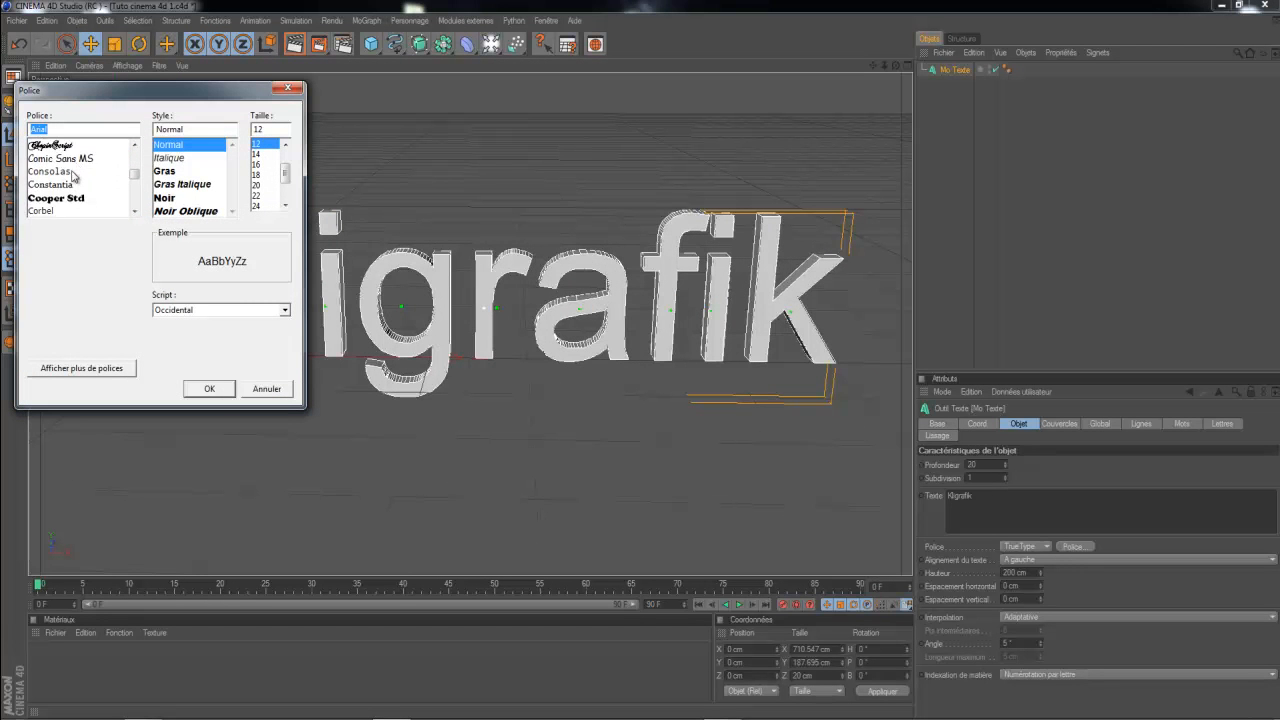
{"action": "scroll", "coordinate": [64, 204], "scroll_direction": "down", "scroll_amount": 3}
{"action": "left_click", "coordinate": [60, 184]}
{"action": "left_click", "coordinate": [200, 391]}
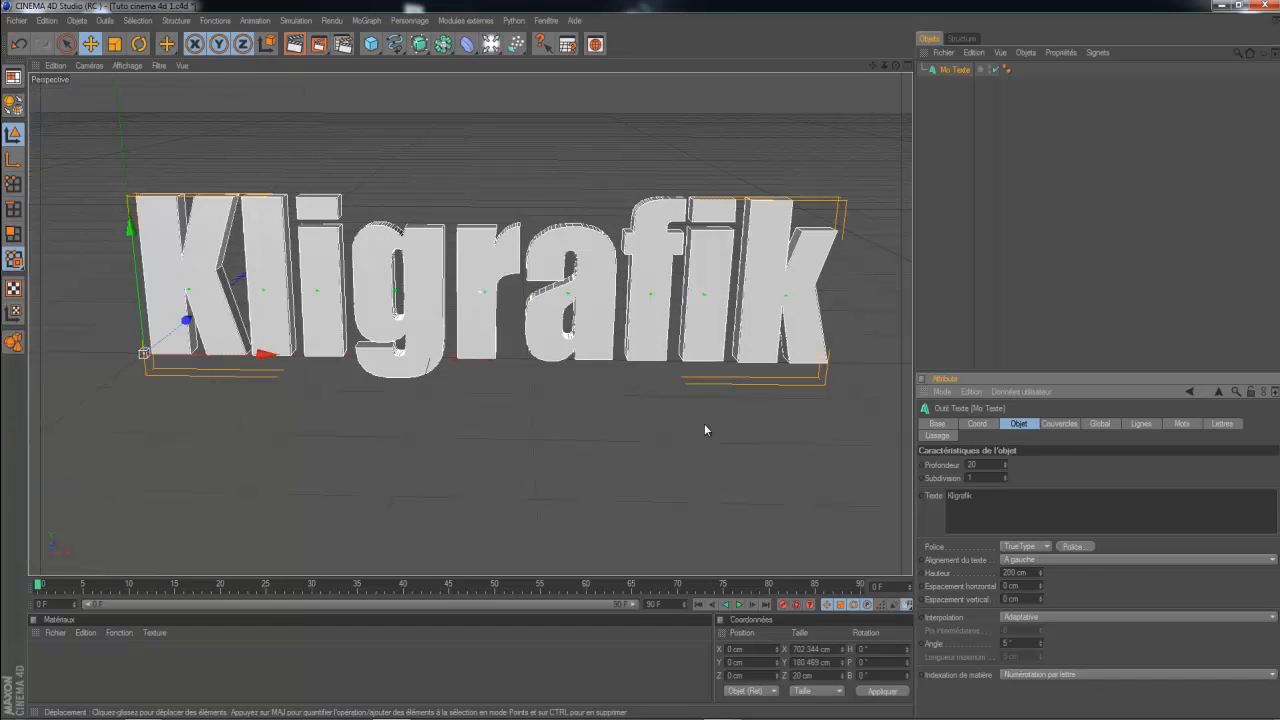
Examine the extruded Kligrafik letters up close from an elevated angle.
{"action": "left_click_drag", "start_coordinate": [897, 67], "coordinate": [646, 360]}
{"action": "scroll", "coordinate": [611, 219], "scroll_direction": "up", "scroll_amount": 2}
{"action": "scroll", "coordinate": [611, 219], "scroll_direction": "up", "scroll_amount": 2}
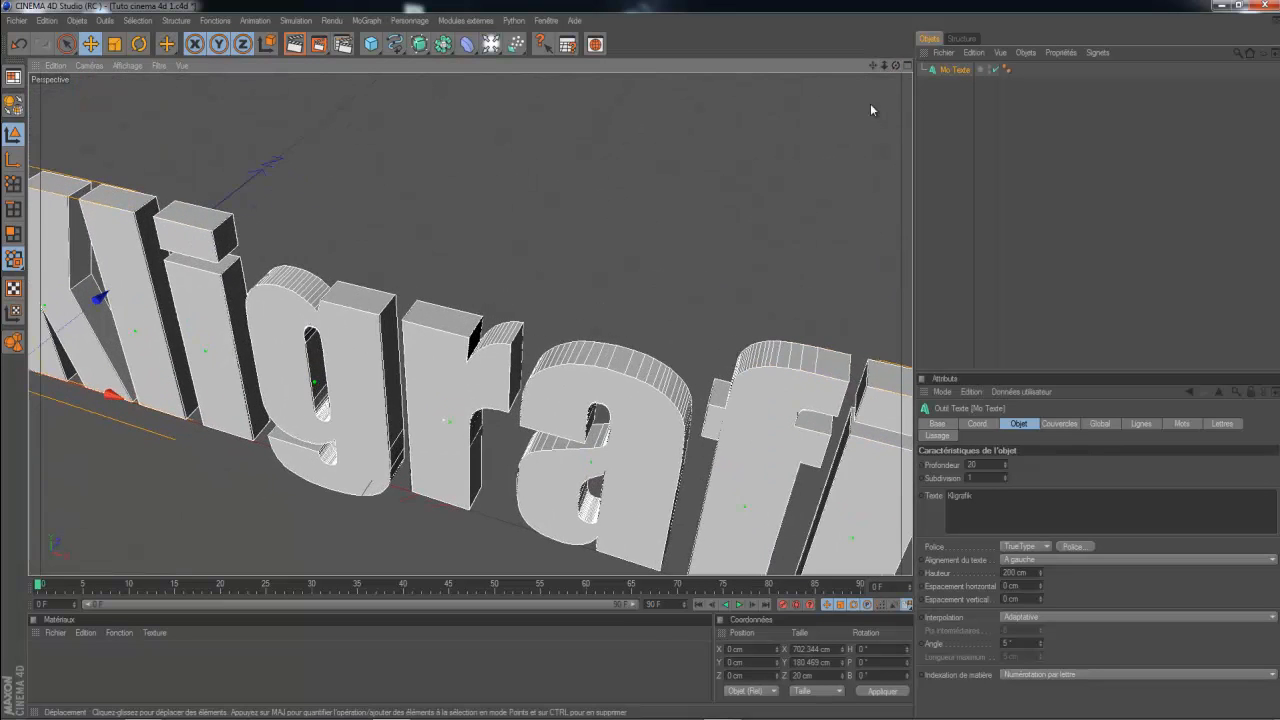
{"action": "left_click_drag", "start_coordinate": [874, 66], "coordinate": [646, 360]}
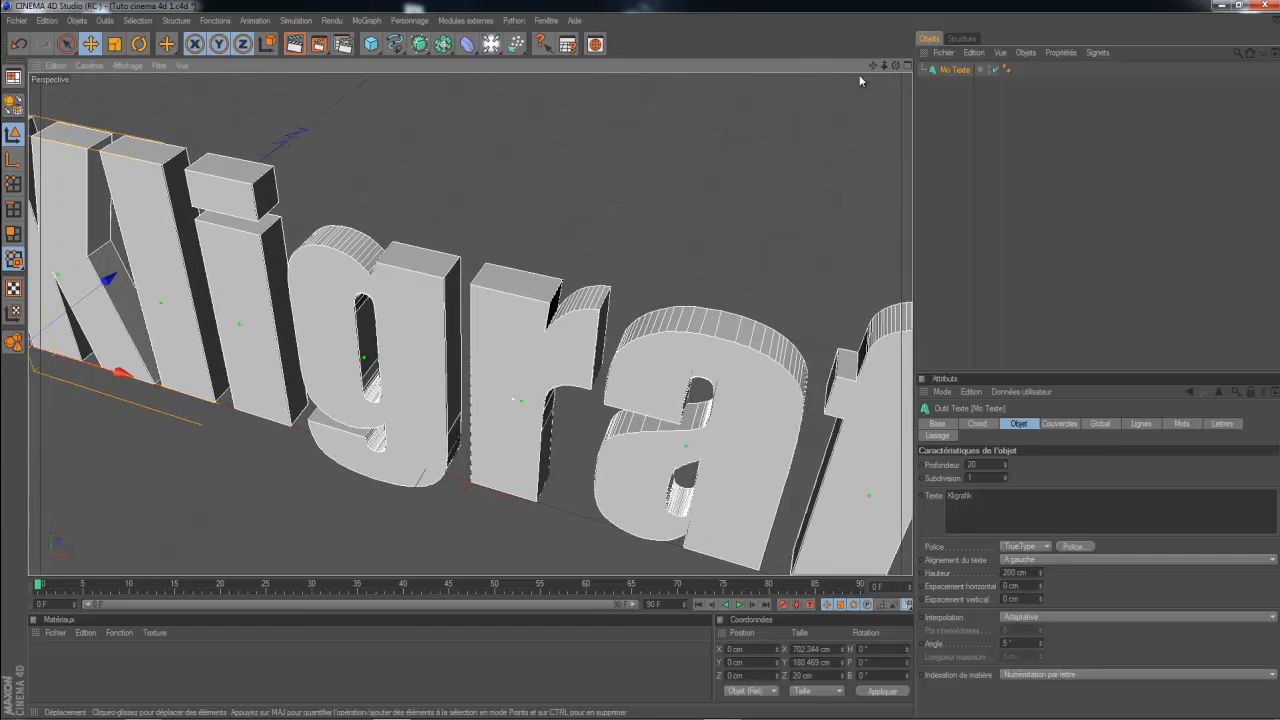
{"action": "left_click_drag", "start_coordinate": [897, 66], "coordinate": [641, 358]}
{"action": "left_click_drag", "start_coordinate": [872, 65], "coordinate": [647, 361]}
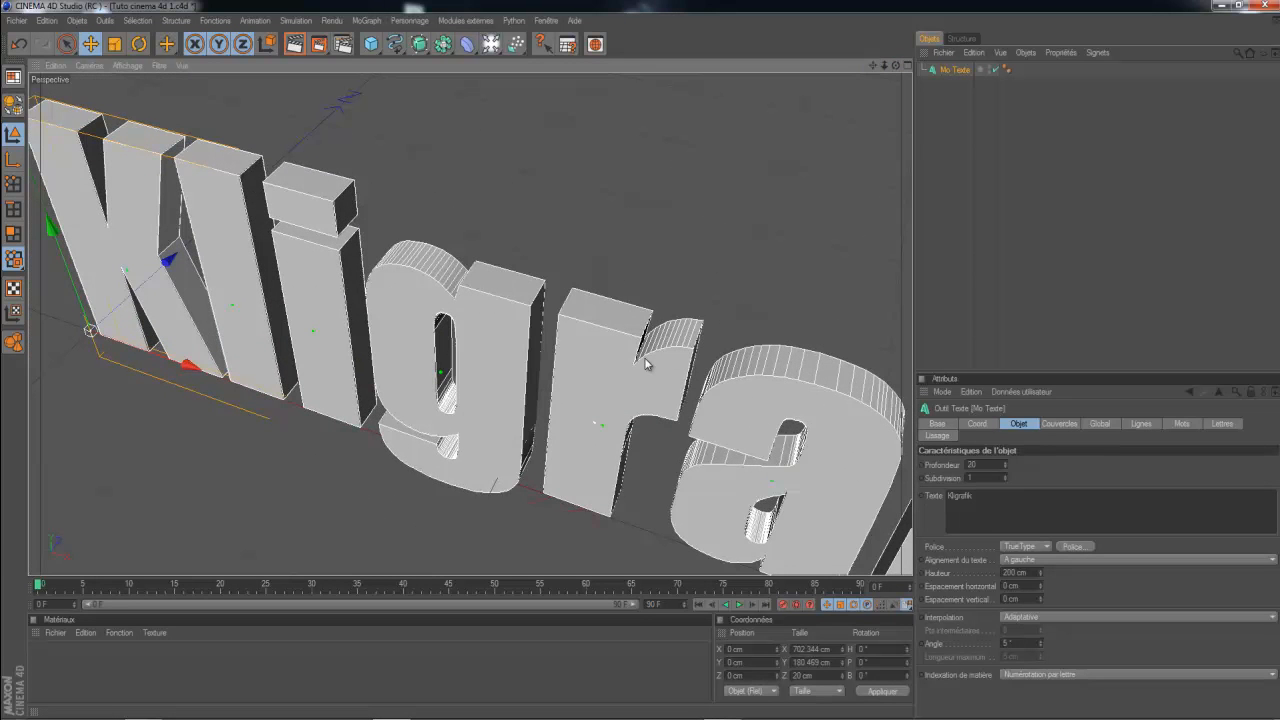
{"action": "left_click_drag", "start_coordinate": [896, 66], "coordinate": [643, 362]}
{"action": "left_click_drag", "start_coordinate": [873, 66], "coordinate": [641, 359]}
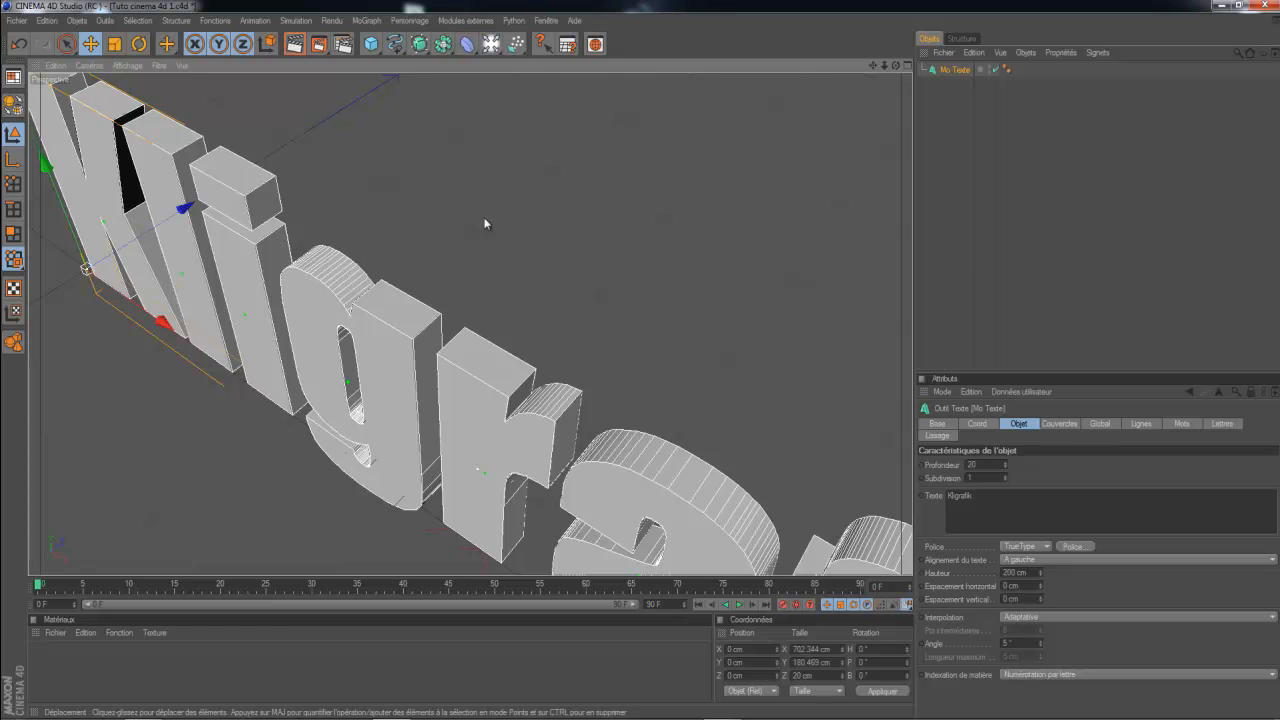
Set the extrusion depth of the Kligrafik text to 40.
{"action": "left_click_drag", "start_coordinate": [1006, 468], "coordinate": [1005, 478]}
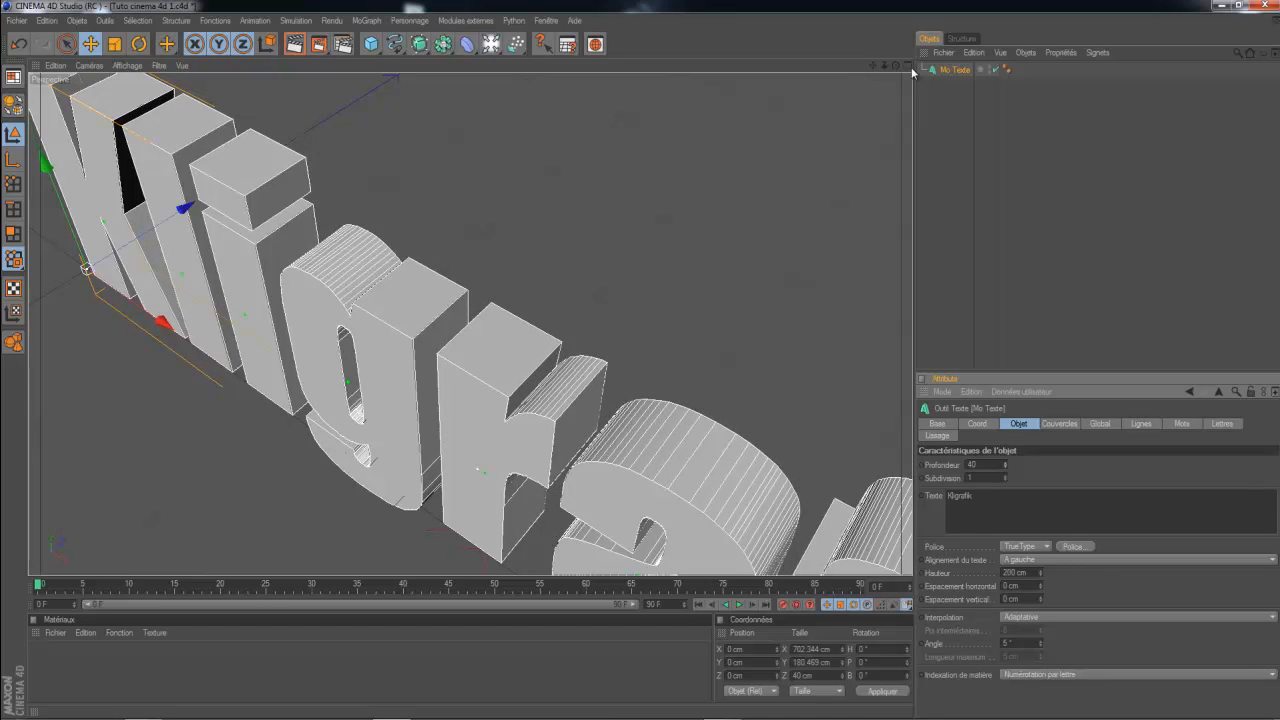
{"action": "left_click_drag", "start_coordinate": [895, 66], "coordinate": [787, 118]}
{"action": "left_click_drag", "start_coordinate": [896, 66], "coordinate": [905, 127]}
{"action": "scroll", "coordinate": [848, 104], "scroll_direction": "up", "scroll_amount": 1}
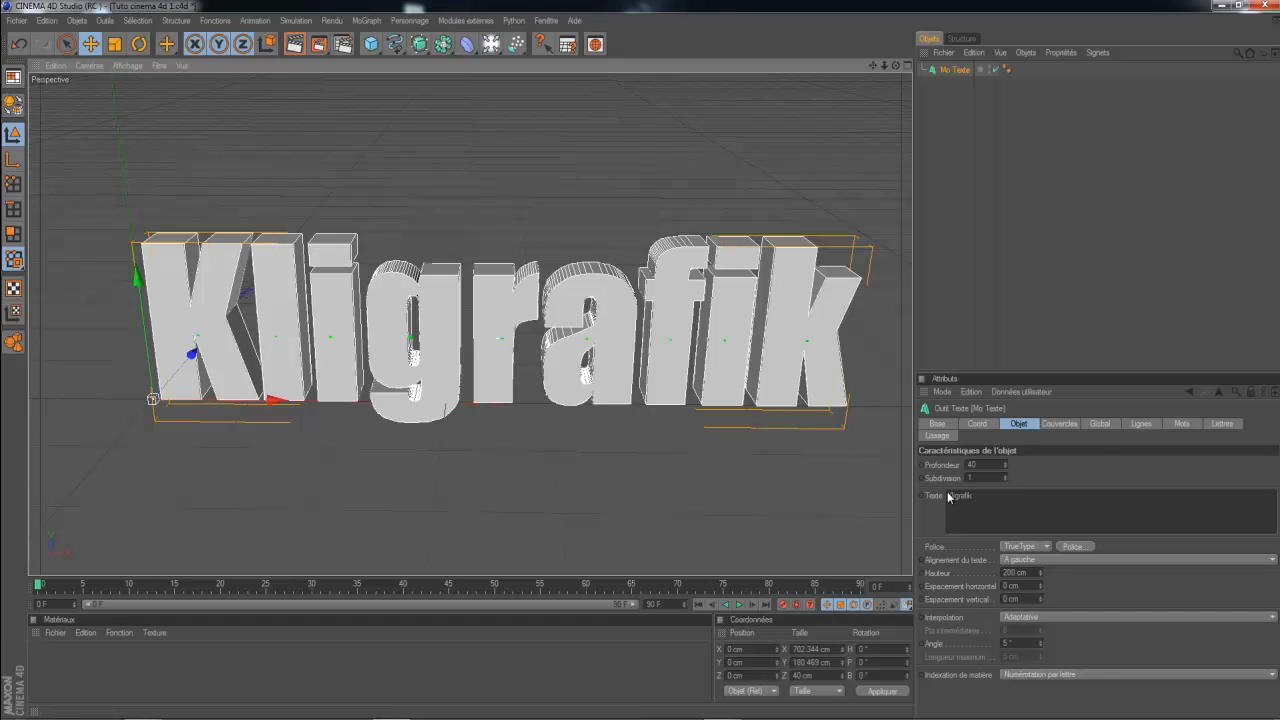
Set the text's start cap (Début) to Couvercle et biseau.
{"action": "left_click", "coordinate": [1060, 423]}
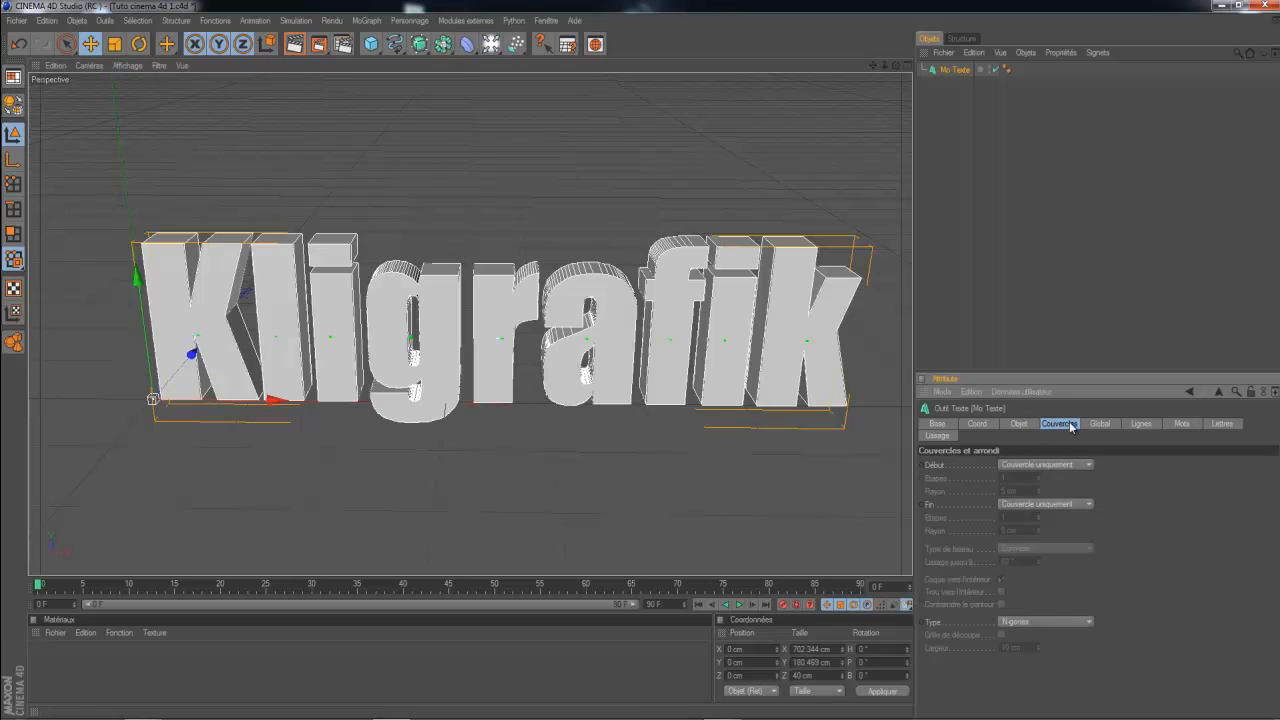
{"action": "left_click", "coordinate": [1047, 465]}
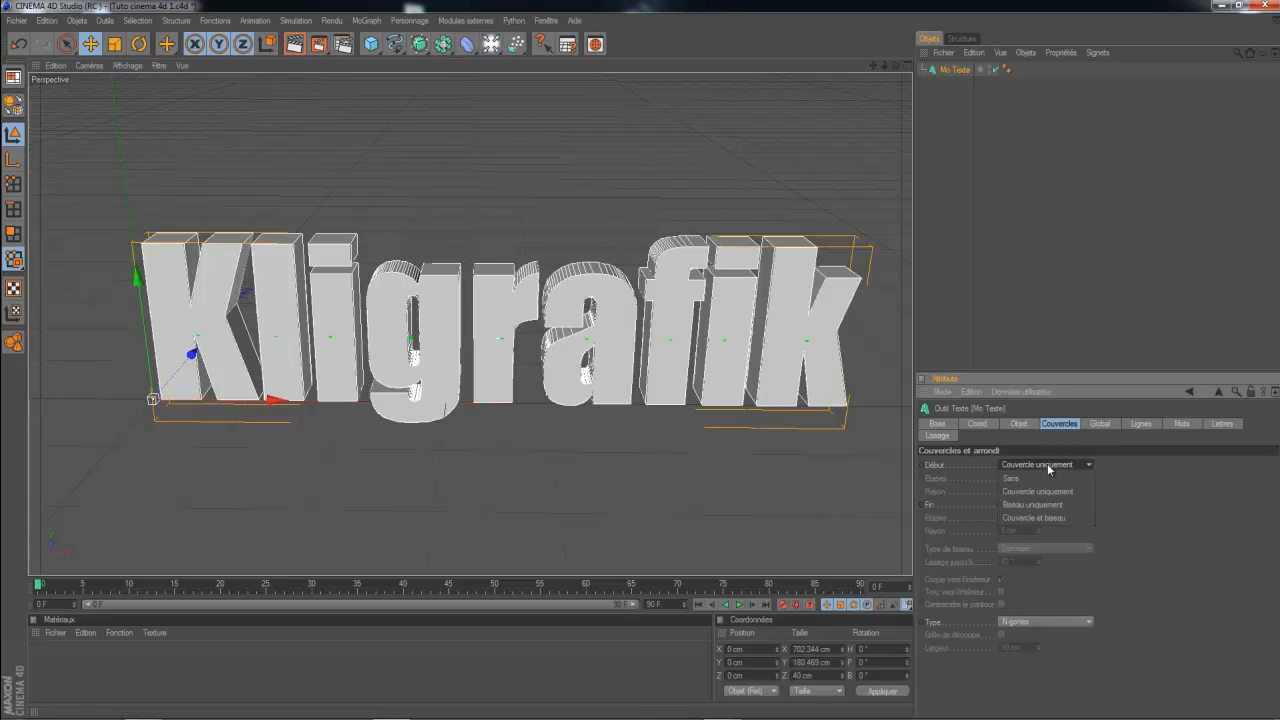
{"action": "left_click", "coordinate": [1050, 517]}
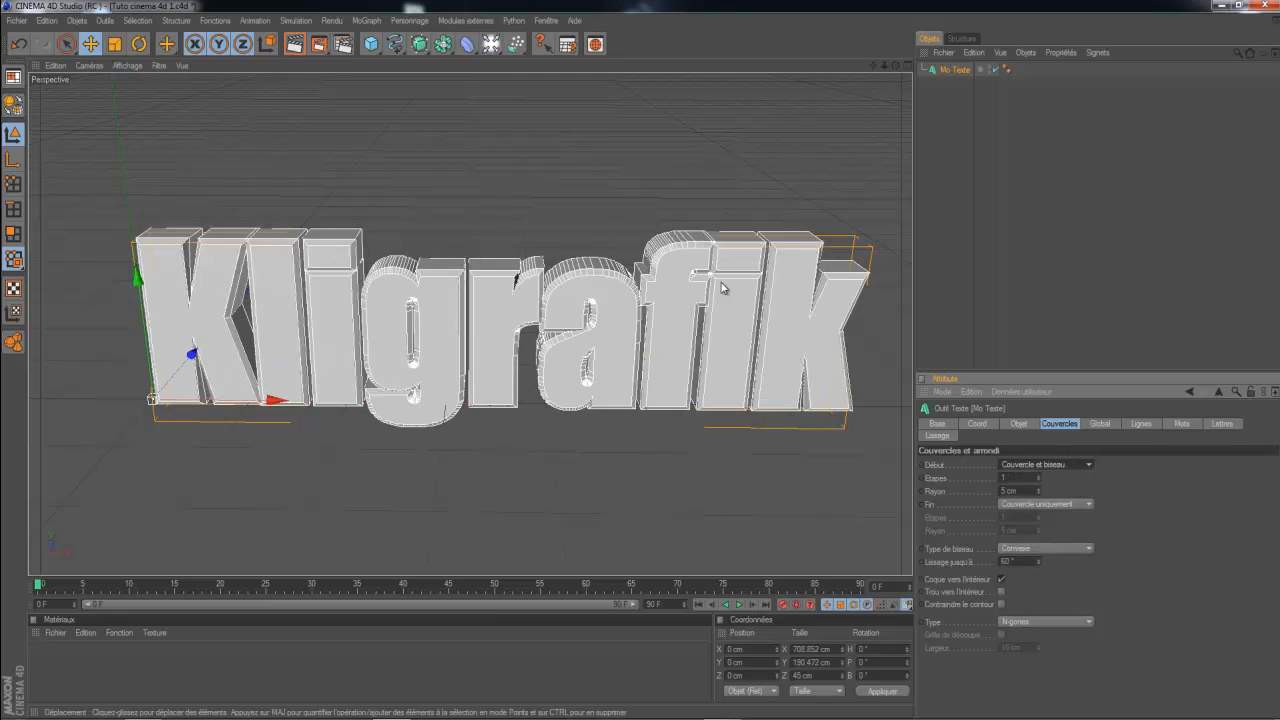
Check the back of the letters and set the text's end cap (Fin) to Couvercle et biseau.
{"action": "left_click_drag", "start_coordinate": [896, 66], "coordinate": [643, 359]}
{"action": "left_click_drag", "start_coordinate": [873, 67], "coordinate": [643, 360]}
{"action": "left_click_drag", "start_coordinate": [896, 67], "coordinate": [642, 357]}
{"action": "scroll", "coordinate": [632, 159], "scroll_direction": "up", "scroll_amount": 3}
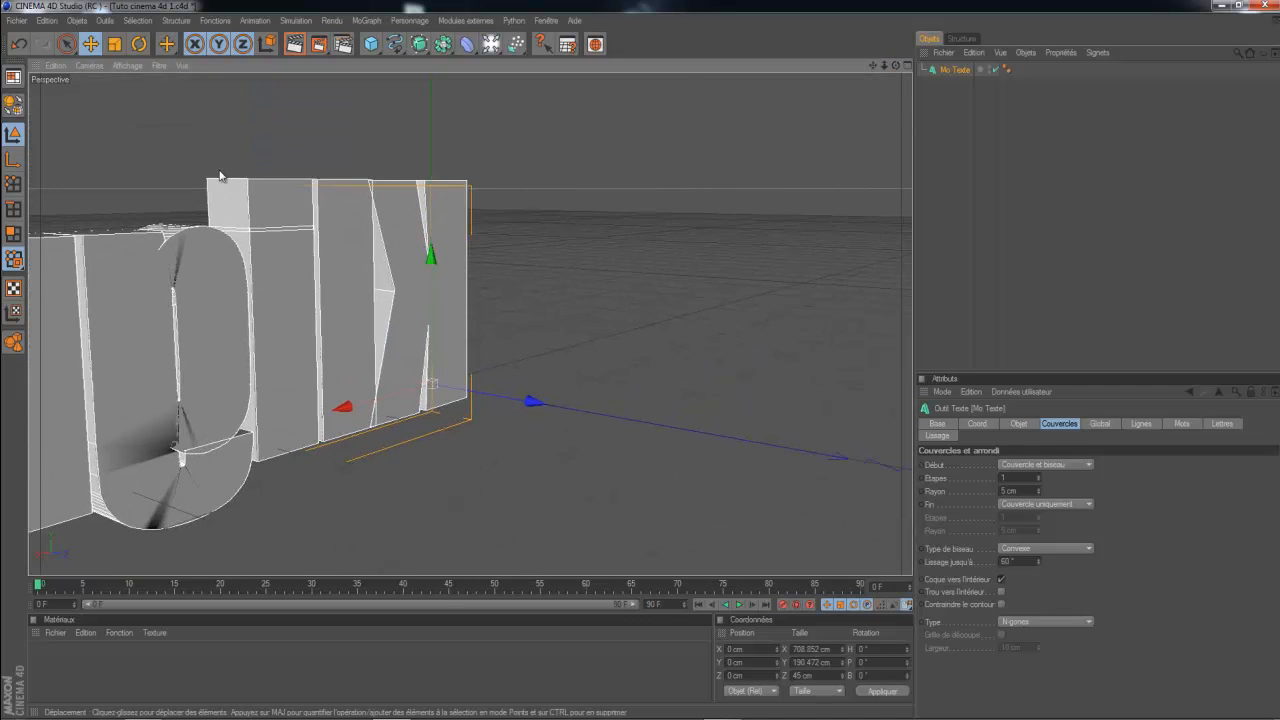
{"action": "left_click_drag", "start_coordinate": [873, 66], "coordinate": [643, 360]}
{"action": "scroll", "coordinate": [668, 242], "scroll_direction": "up", "scroll_amount": 4}
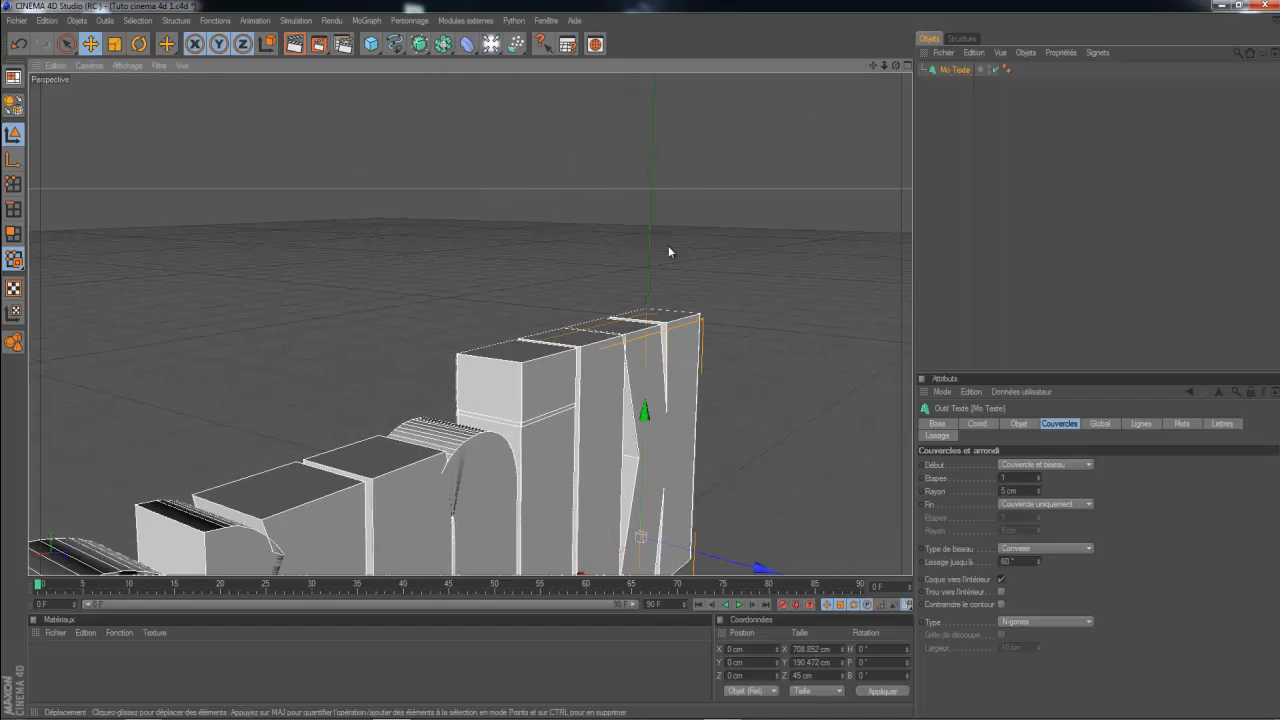
{"action": "scroll", "coordinate": [692, 333], "scroll_direction": "down", "scroll_amount": 5}
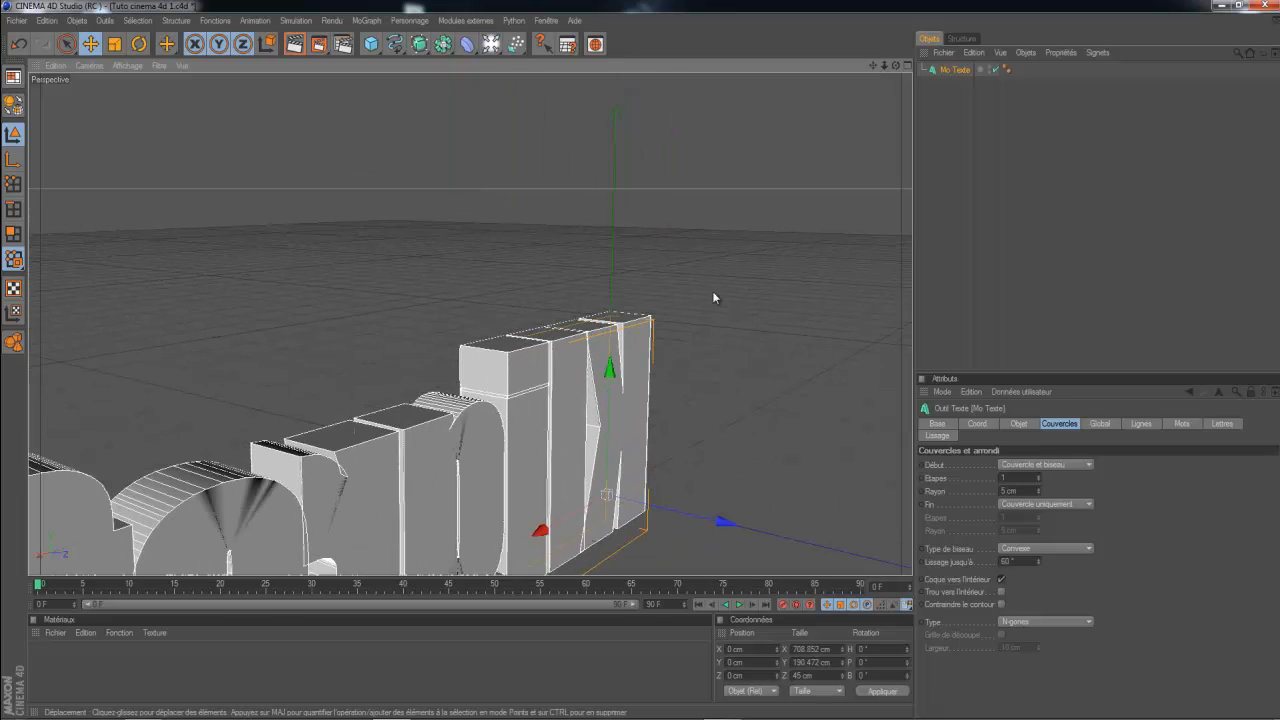
{"action": "scroll", "coordinate": [712, 291], "scroll_direction": "down", "scroll_amount": 2}
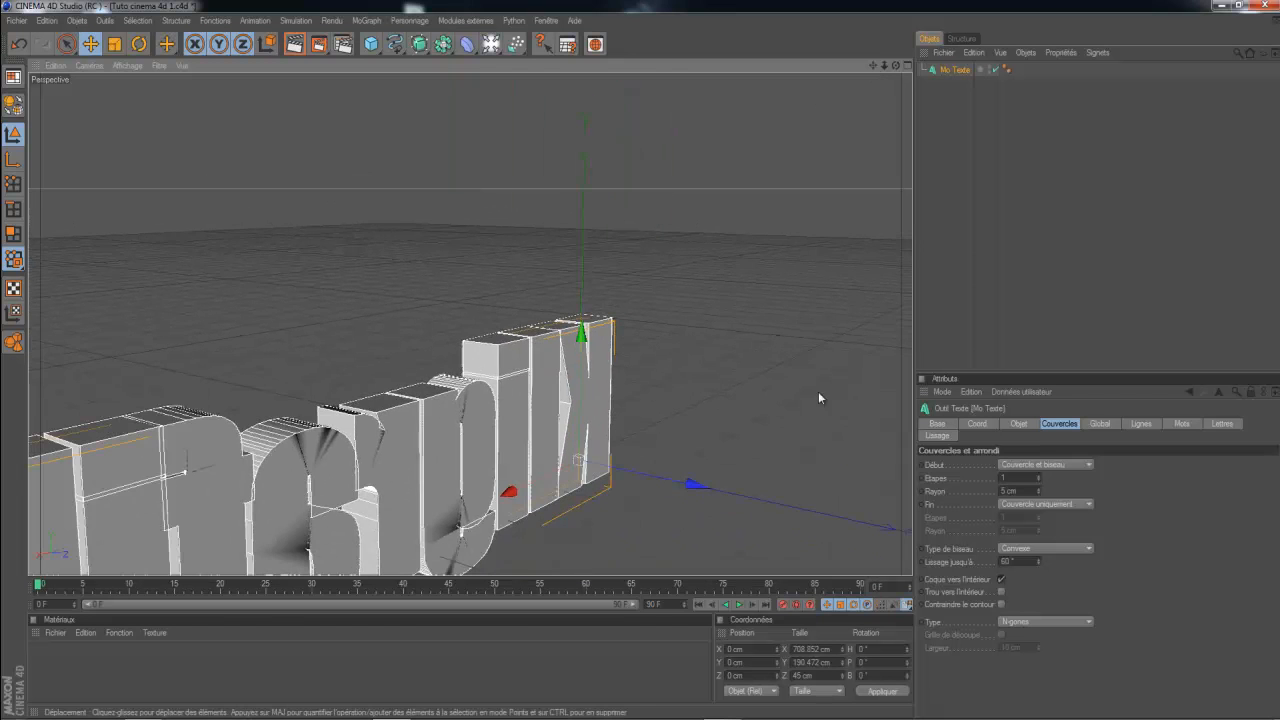
{"action": "left_click", "coordinate": [1052, 505]}
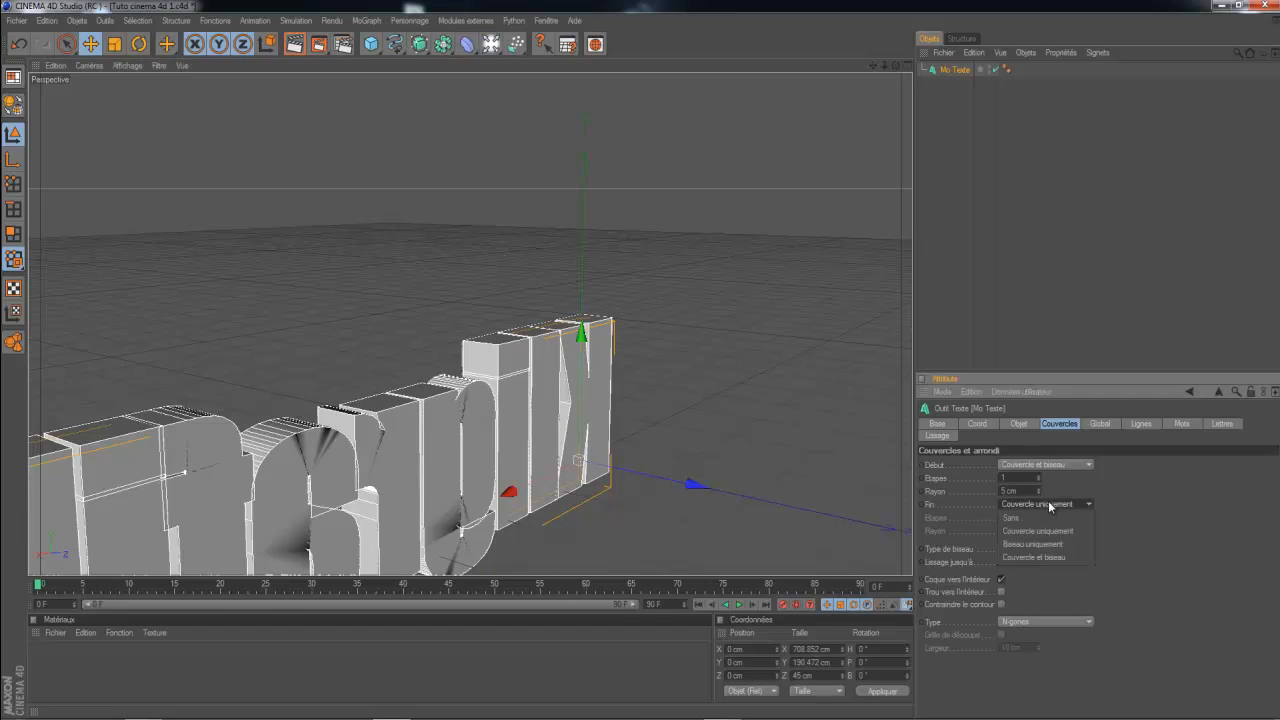
{"action": "left_click", "coordinate": [1050, 557]}
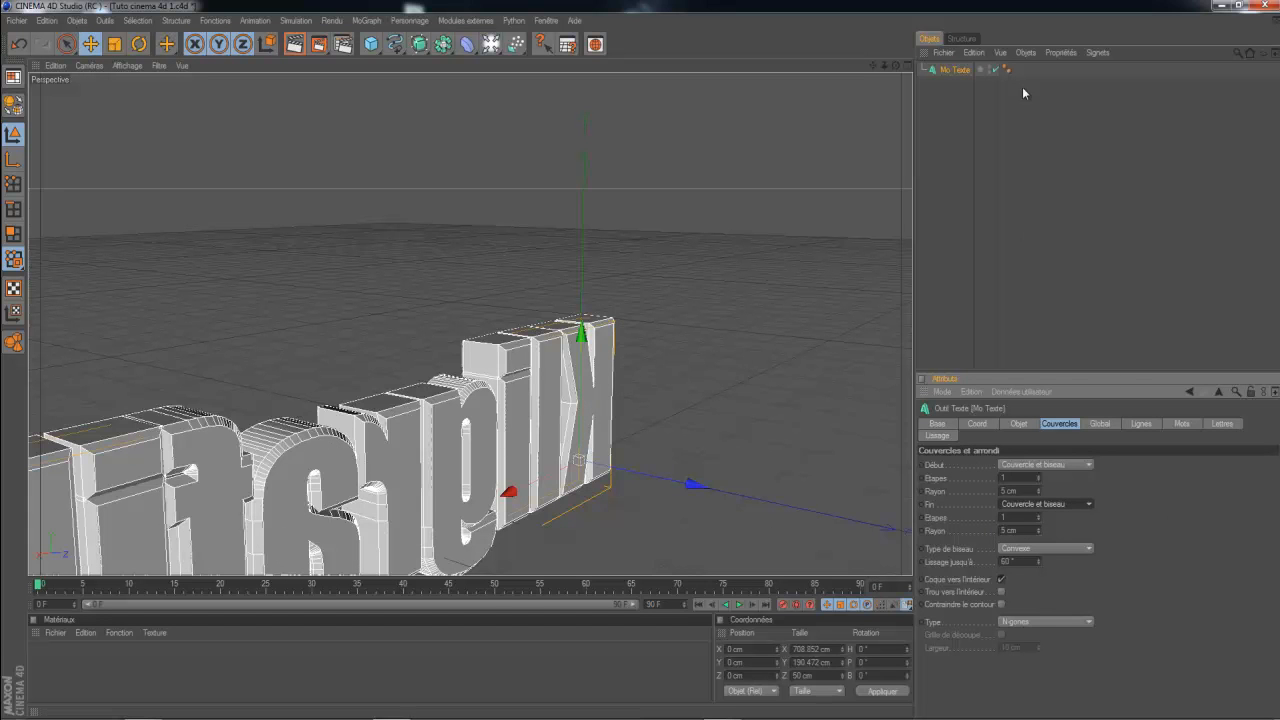
Set the bevel radius to 3 cm for both the start and end caps of the text.
{"action": "left_click_drag", "start_coordinate": [896, 64], "coordinate": [650, 362]}
{"action": "scroll", "coordinate": [684, 279], "scroll_direction": "down", "scroll_amount": 3}
{"action": "left_click_drag", "start_coordinate": [873, 65], "coordinate": [727, 30]}
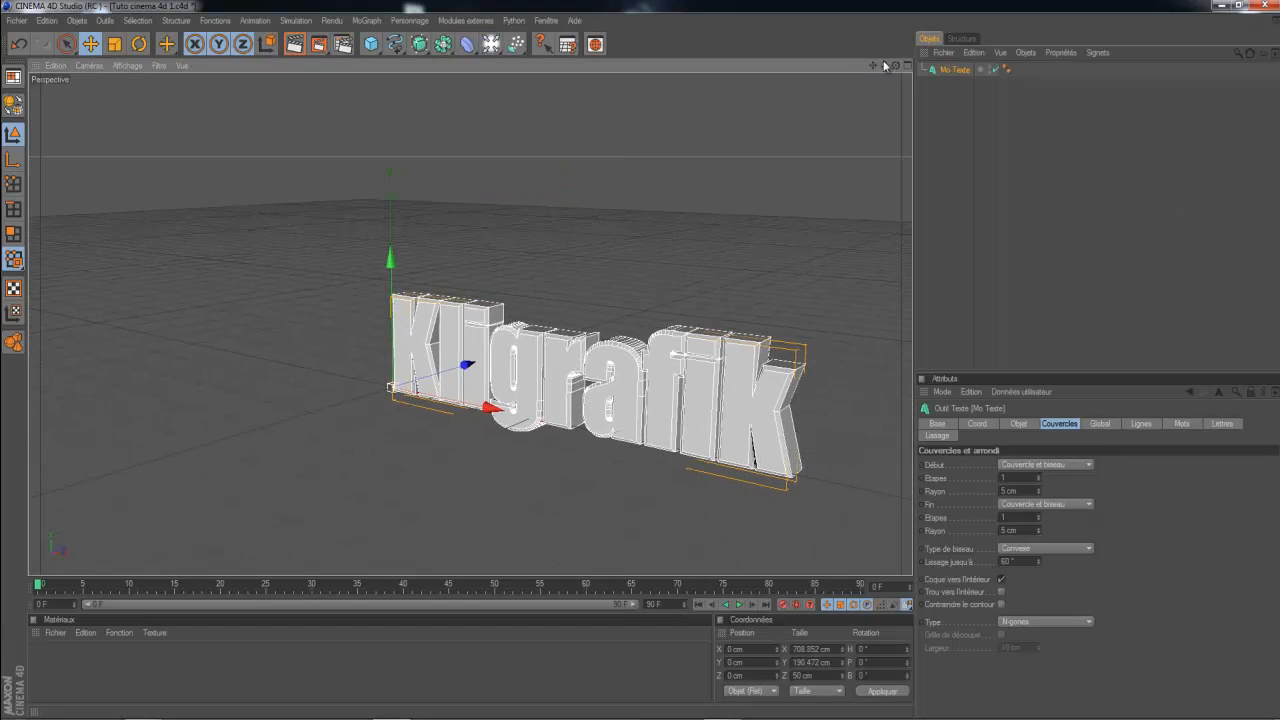
{"action": "left_click_drag", "start_coordinate": [896, 65], "coordinate": [642, 362]}
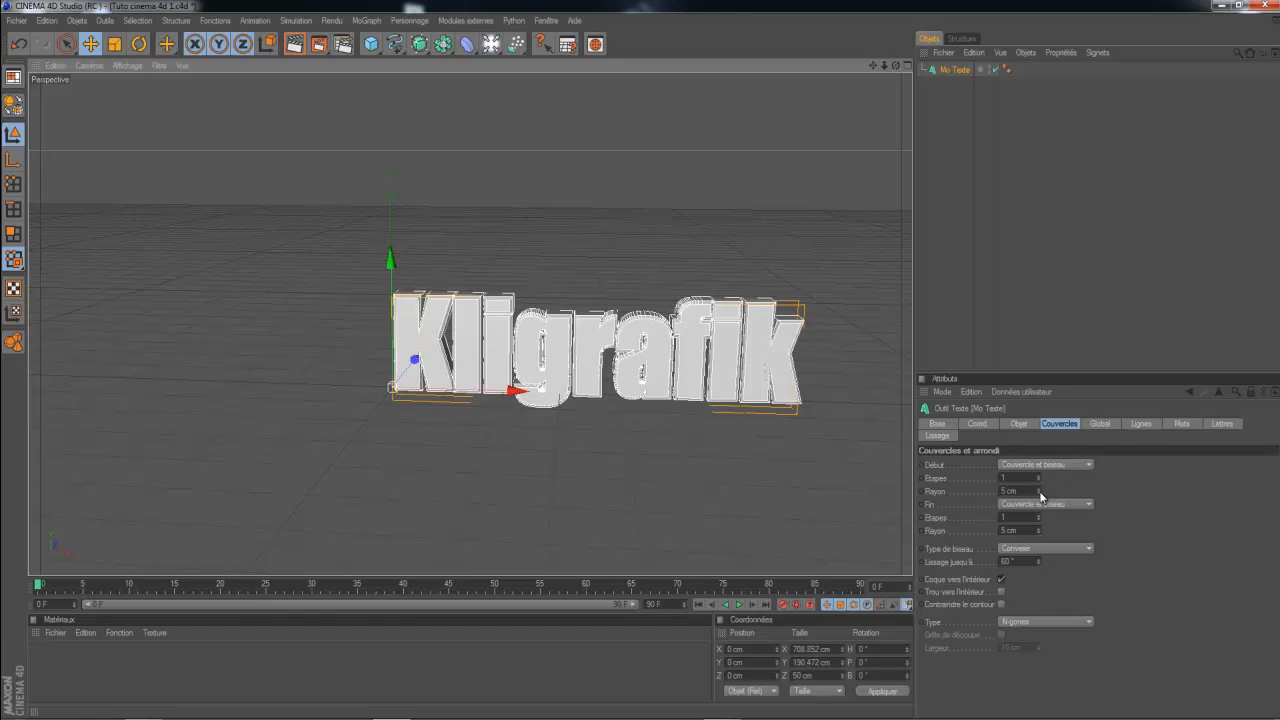
{"action": "left_click", "coordinate": [1040, 493]}
{"action": "left_click", "coordinate": [1040, 493]}
{"action": "scroll", "coordinate": [888, 378], "scroll_direction": "up", "scroll_amount": 5}
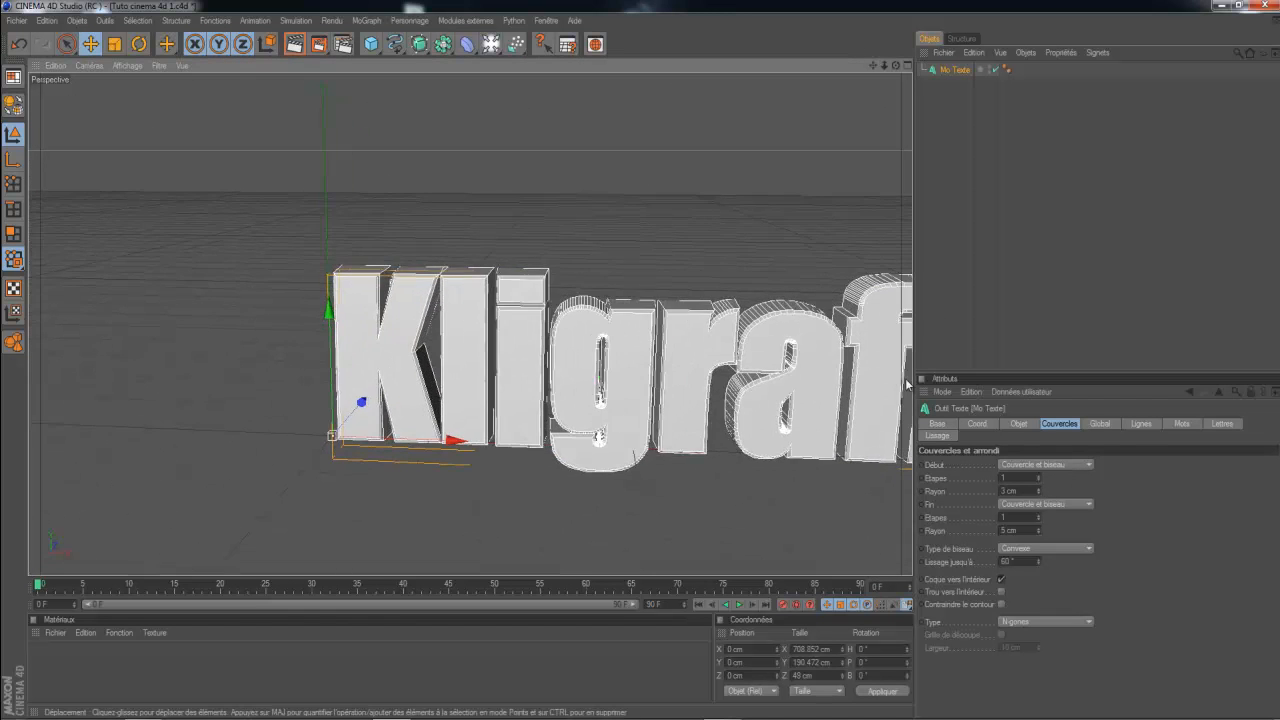
{"action": "left_click_drag", "start_coordinate": [1042, 493], "coordinate": [851, 370]}
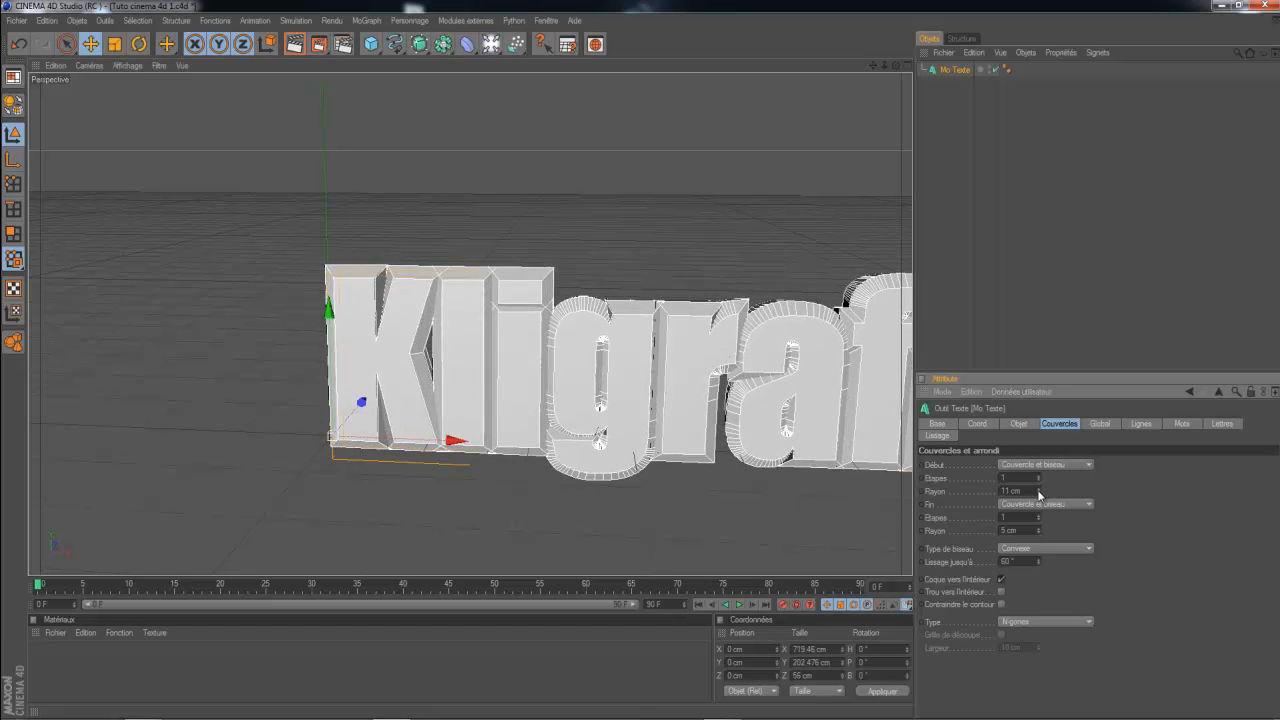
{"action": "left_click_drag", "start_coordinate": [1039, 498], "coordinate": [1040, 536]}
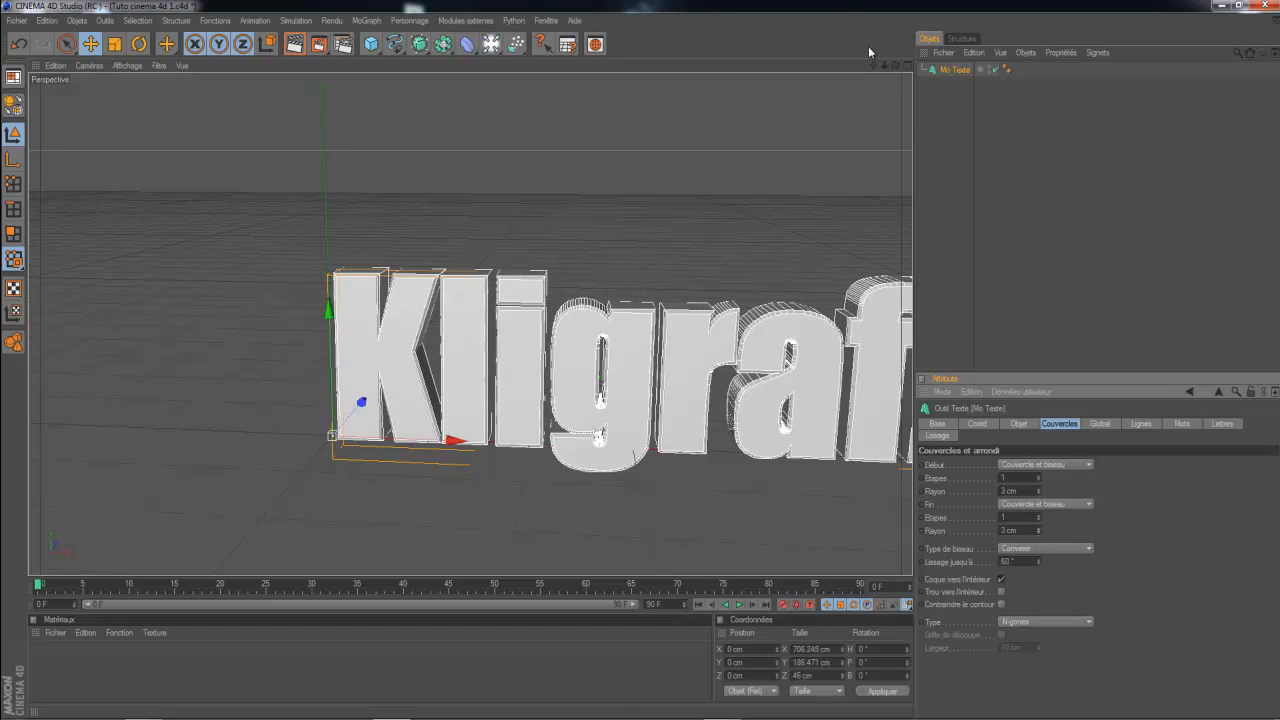
Examine the bevelled Kligrafik letters from several angles and distances.
{"action": "left_click_drag", "start_coordinate": [896, 66], "coordinate": [643, 362]}
{"action": "left_click_drag", "start_coordinate": [896, 66], "coordinate": [643, 362]}
{"action": "left_click_drag", "start_coordinate": [874, 66], "coordinate": [643, 362]}
{"action": "scroll", "coordinate": [797, 135], "scroll_direction": "down", "scroll_amount": 2}
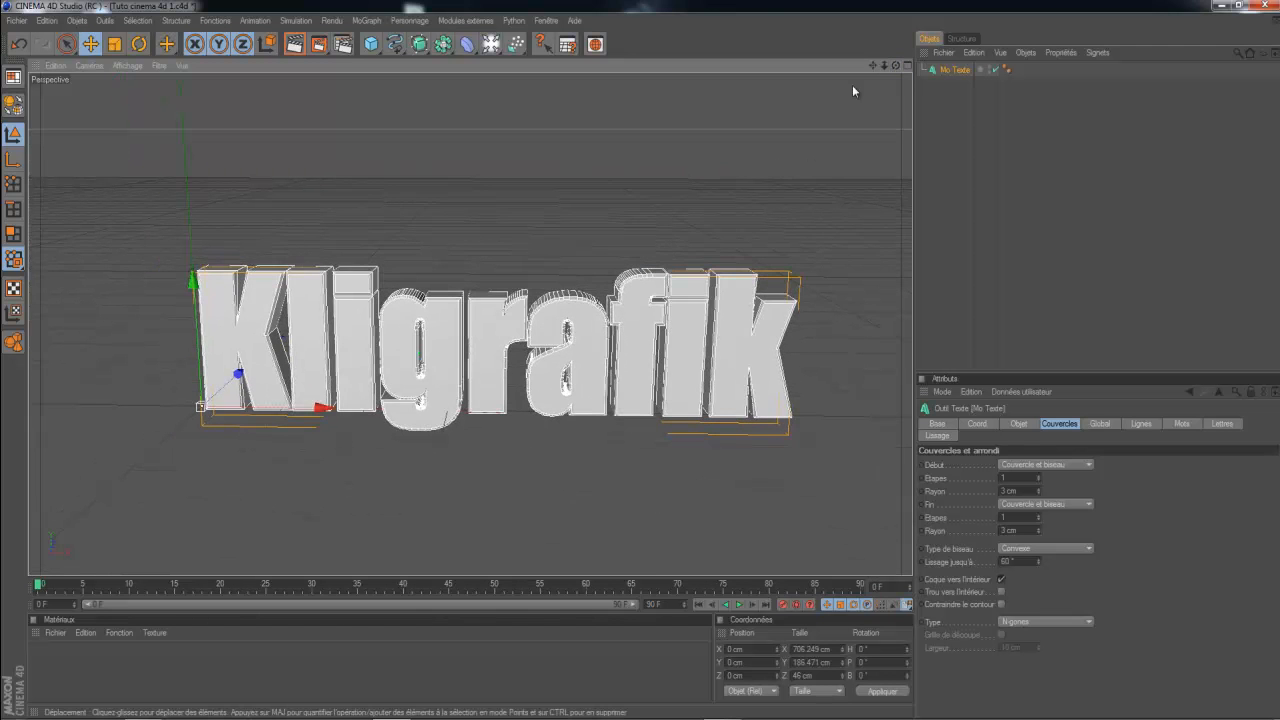
{"action": "left_click_drag", "start_coordinate": [895, 66], "coordinate": [882, 77]}
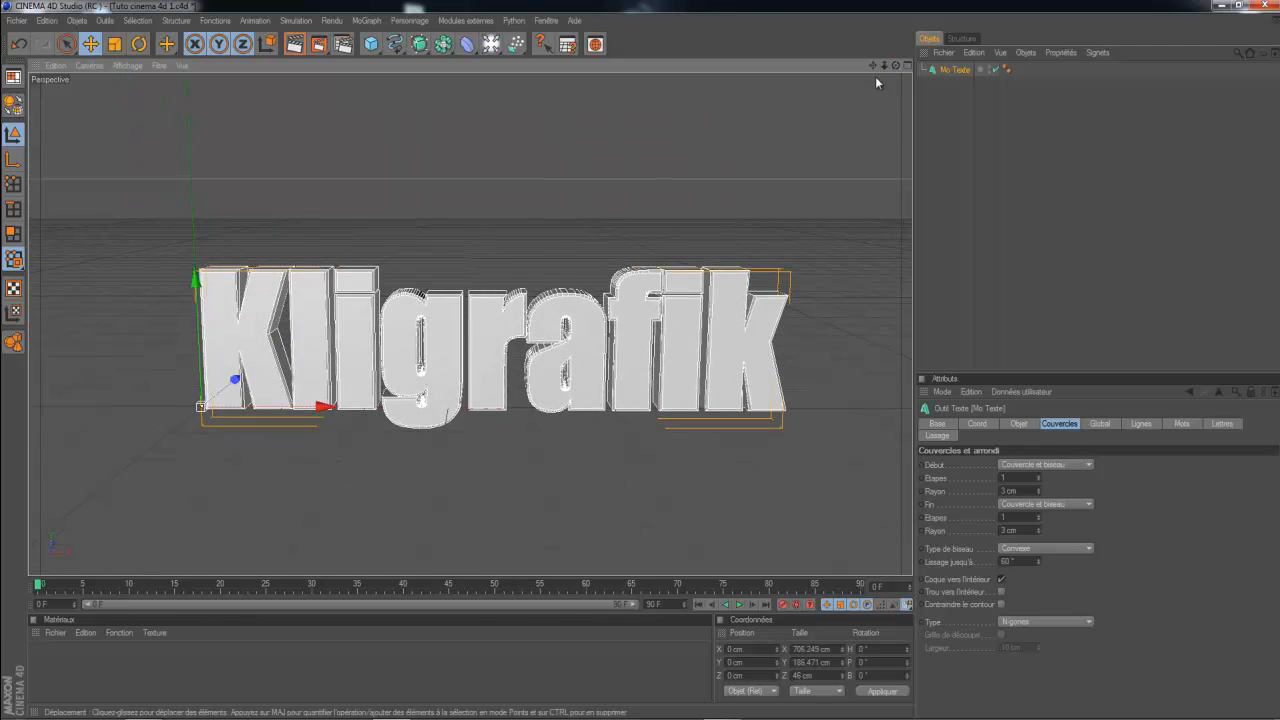
{"action": "left_click_drag", "start_coordinate": [872, 68], "coordinate": [1098, 38]}
{"action": "scroll", "coordinate": [592, 198], "scroll_direction": "up", "scroll_amount": 3}
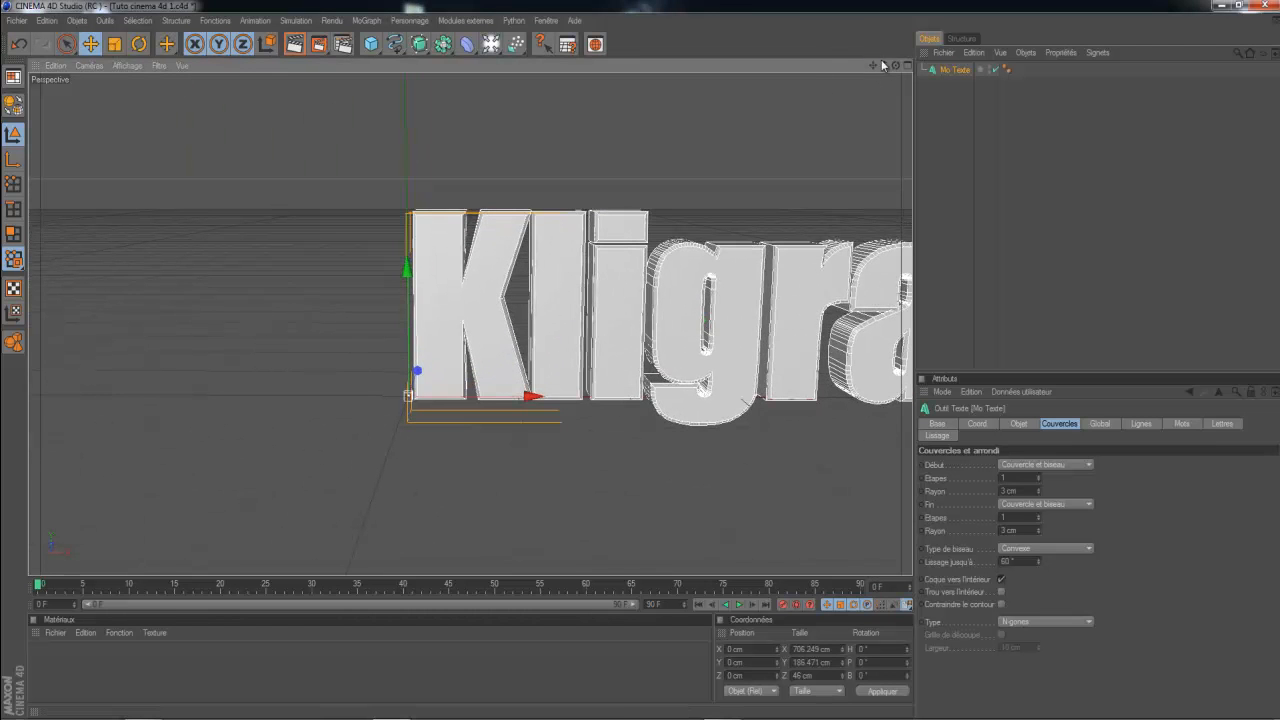
{"action": "scroll", "coordinate": [603, 330], "scroll_direction": "up", "scroll_amount": 2}
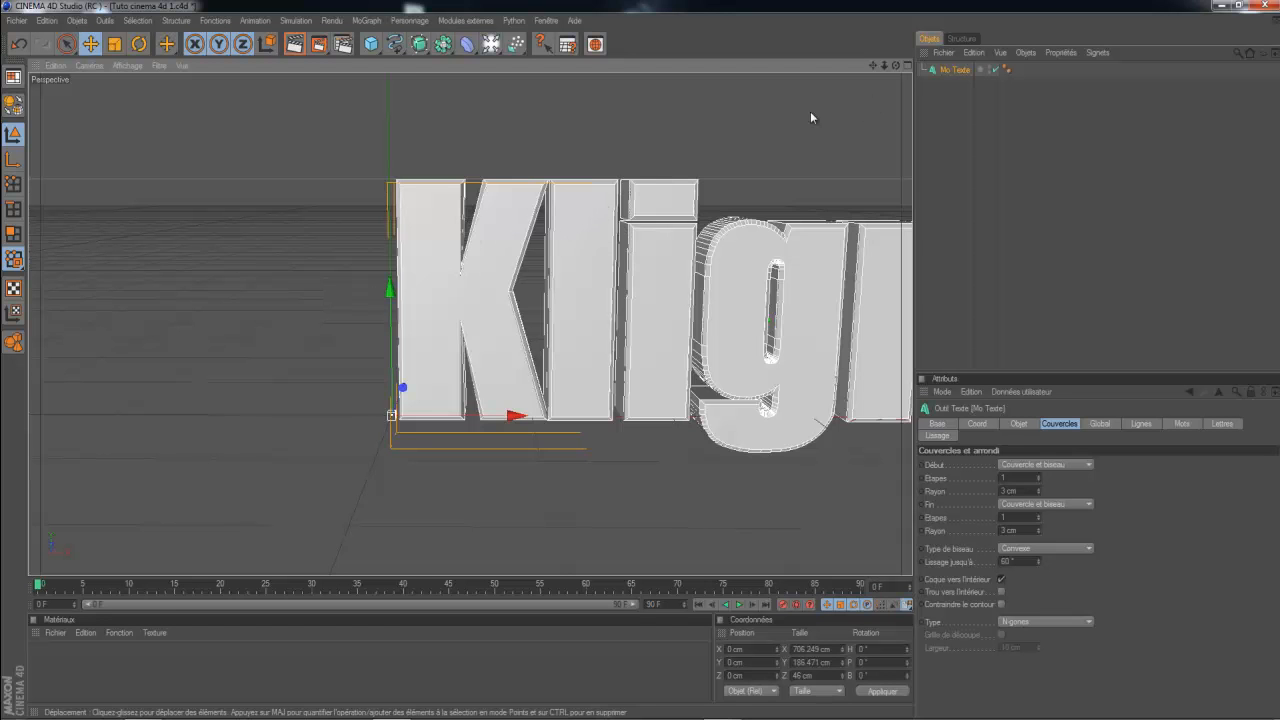
{"action": "scroll", "coordinate": [846, 133], "scroll_direction": "down", "scroll_amount": 4}
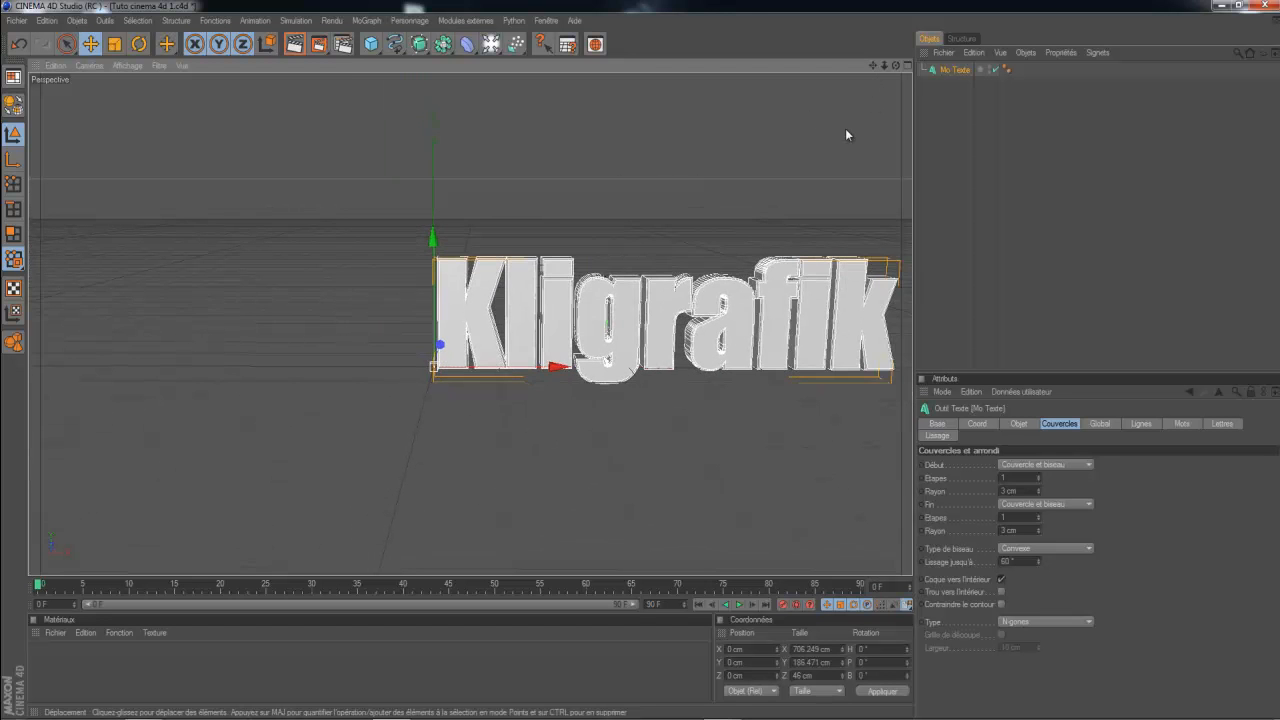
{"action": "left_click_drag", "start_coordinate": [873, 65], "coordinate": [702, 71]}
Convert the Mo Texte object into editable objects and expand its hierarchy down to the individual letters.
{"action": "left_click", "coordinate": [960, 74]}
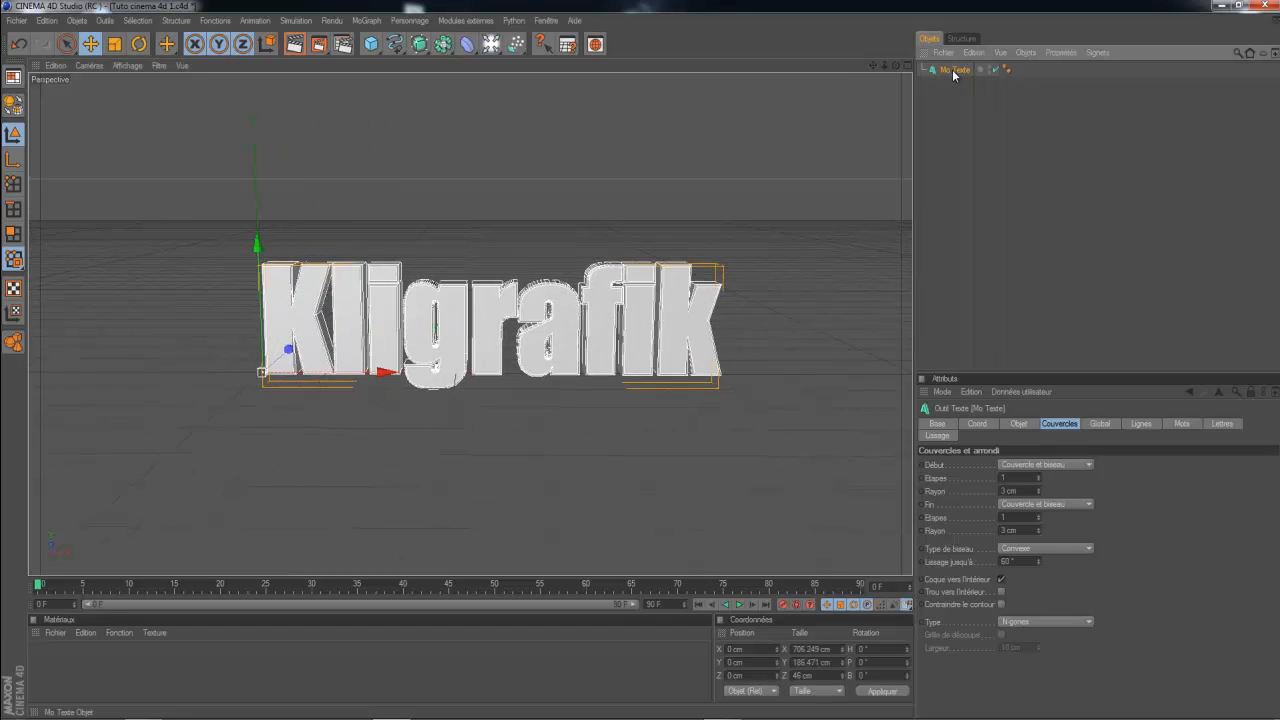
{"action": "key", "text": "c"}
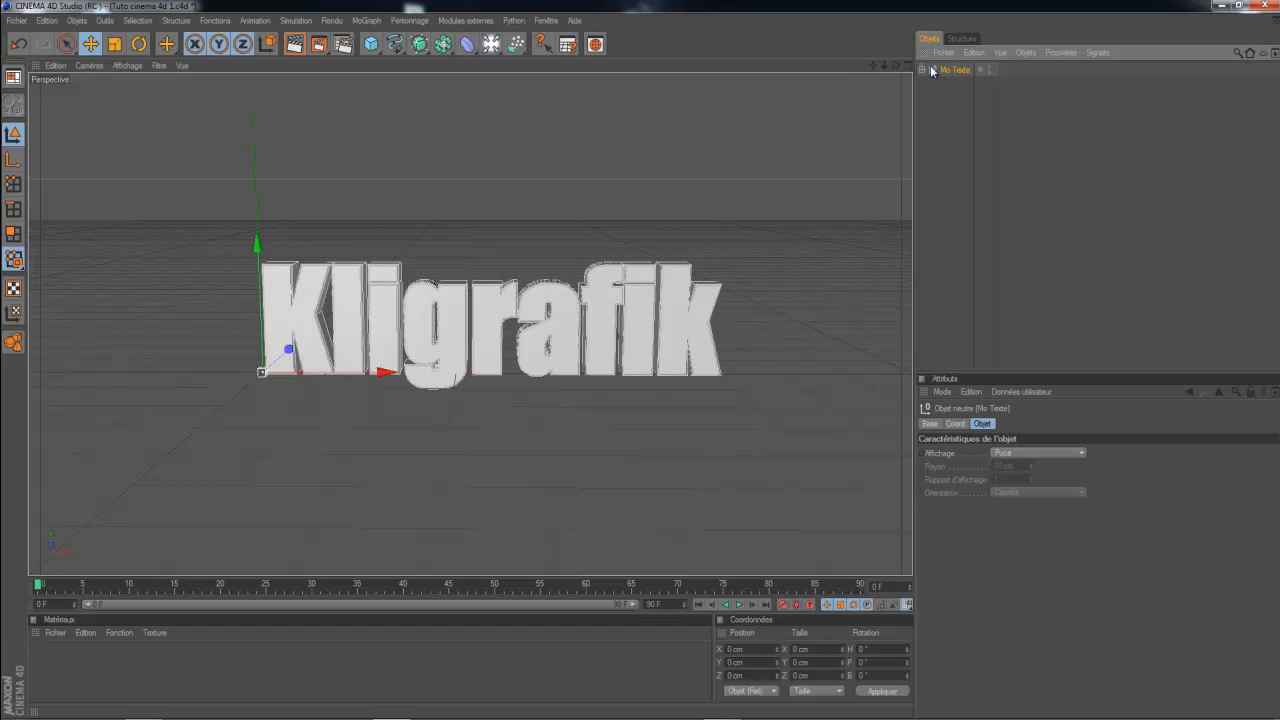
{"action": "left_click", "coordinate": [923, 69]}
{"action": "left_click", "coordinate": [928, 83]}
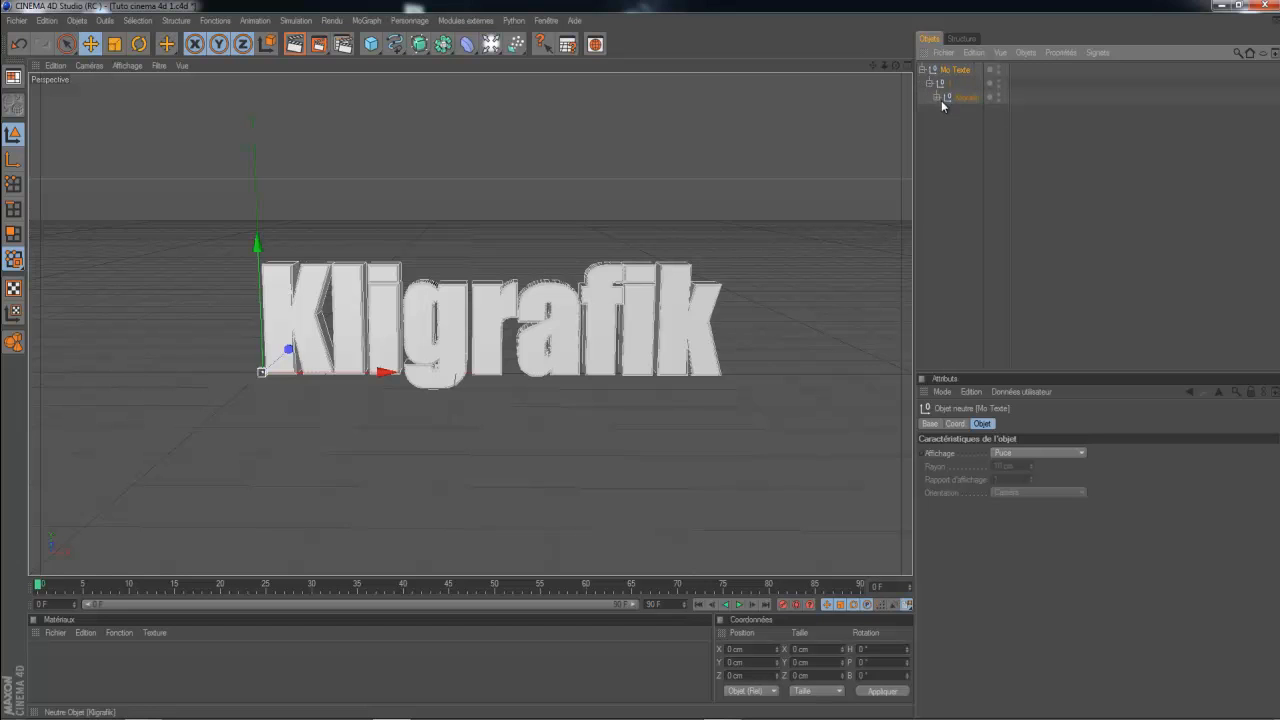
{"action": "left_click", "coordinate": [937, 98]}
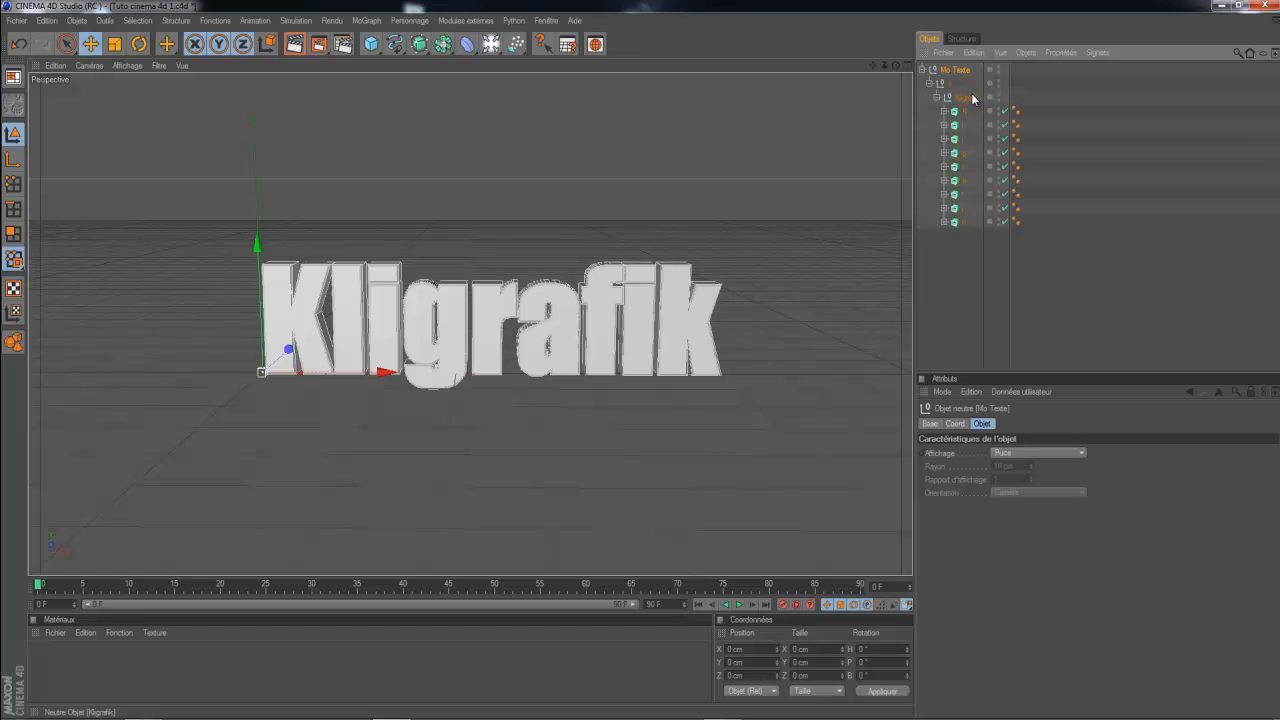
Move the capital K slightly outward along the X axis to widen its gap from the l.
{"action": "left_click", "coordinate": [964, 124]}
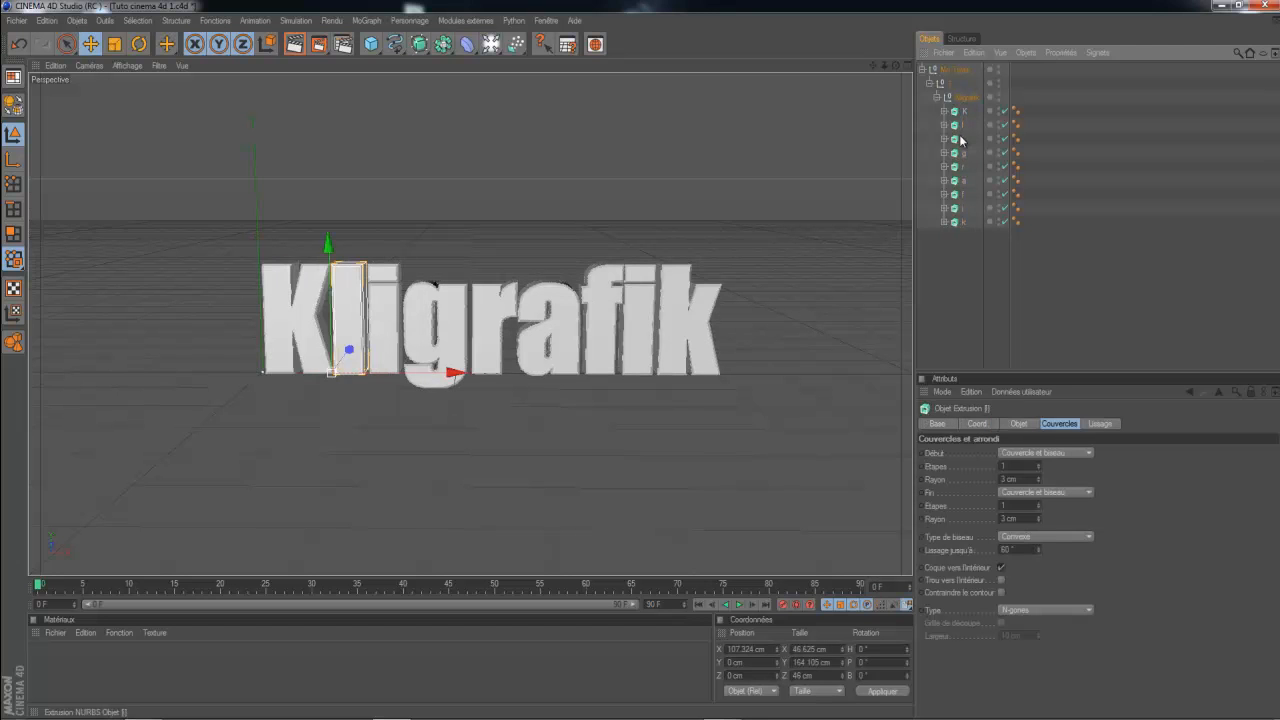
{"action": "left_click", "coordinate": [964, 111]}
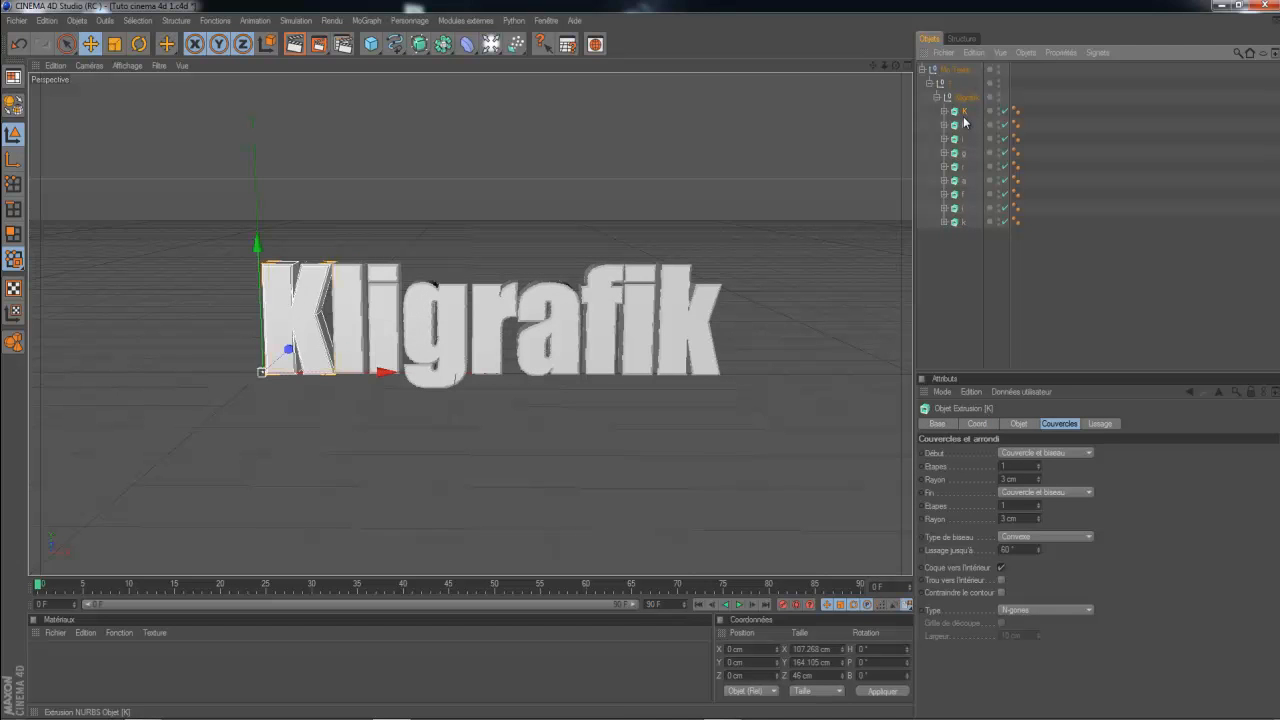
{"action": "left_click_drag", "start_coordinate": [381, 372], "coordinate": [364, 373]}
{"action": "left_click", "coordinate": [364, 370]}
Move the final k outward along the X axis and shift the second i to about X 559 cm.
{"action": "left_click", "coordinate": [703, 350]}
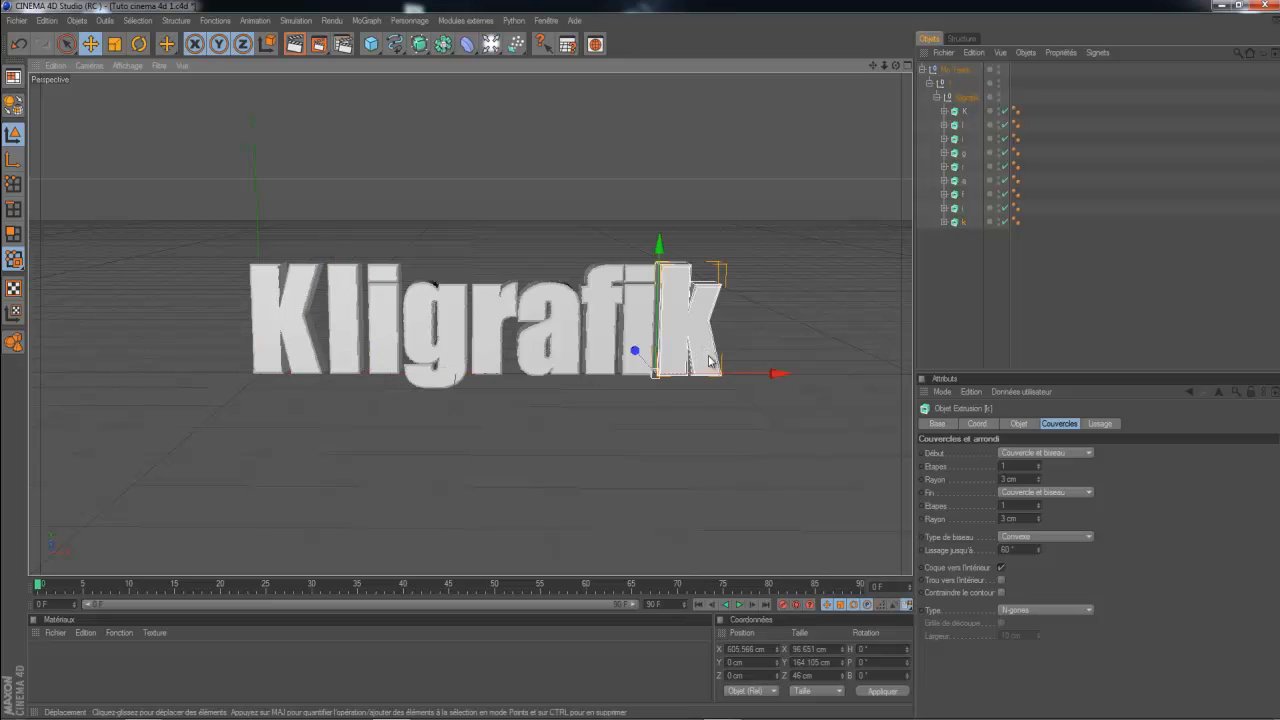
{"action": "left_click_drag", "start_coordinate": [727, 375], "coordinate": [646, 377]}
{"action": "scroll", "coordinate": [736, 354], "scroll_direction": "up", "scroll_amount": 1}
{"action": "left_click", "coordinate": [660, 322]}
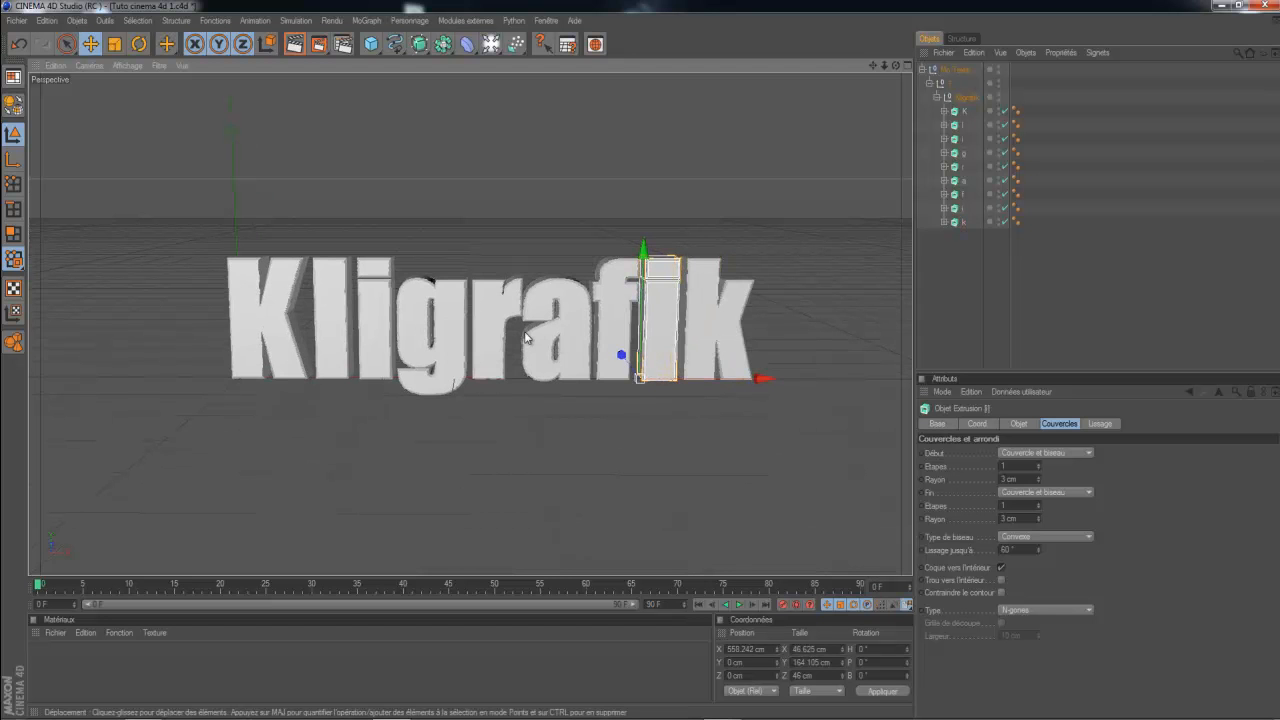
Inspect the spacing of the inner letters a, first i, g and r from different angles.
{"action": "scroll", "coordinate": [731, 310], "scroll_direction": "up", "scroll_amount": 1}
{"action": "left_click_drag", "start_coordinate": [894, 71], "coordinate": [644, 365]}
{"action": "left_click", "coordinate": [642, 365]}
{"action": "left_click", "coordinate": [573, 358]}
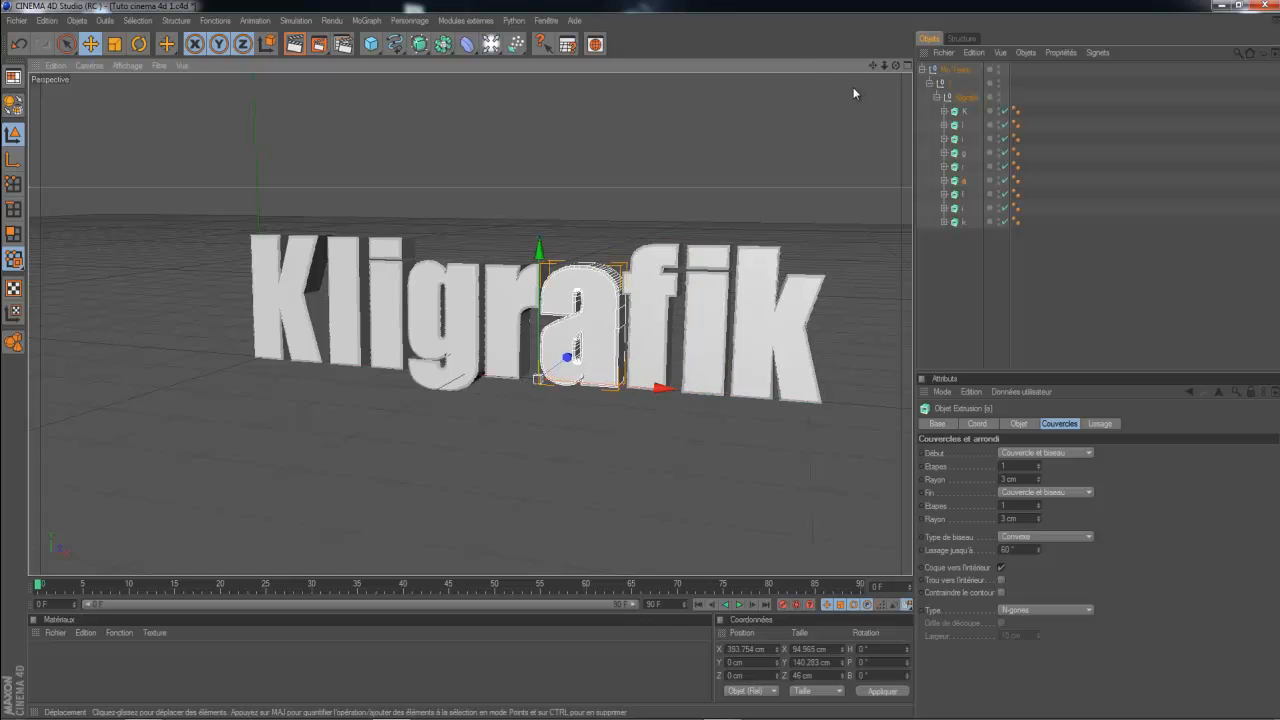
{"action": "left_click_drag", "start_coordinate": [896, 66], "coordinate": [636, 364]}
{"action": "left_click", "coordinate": [377, 293]}
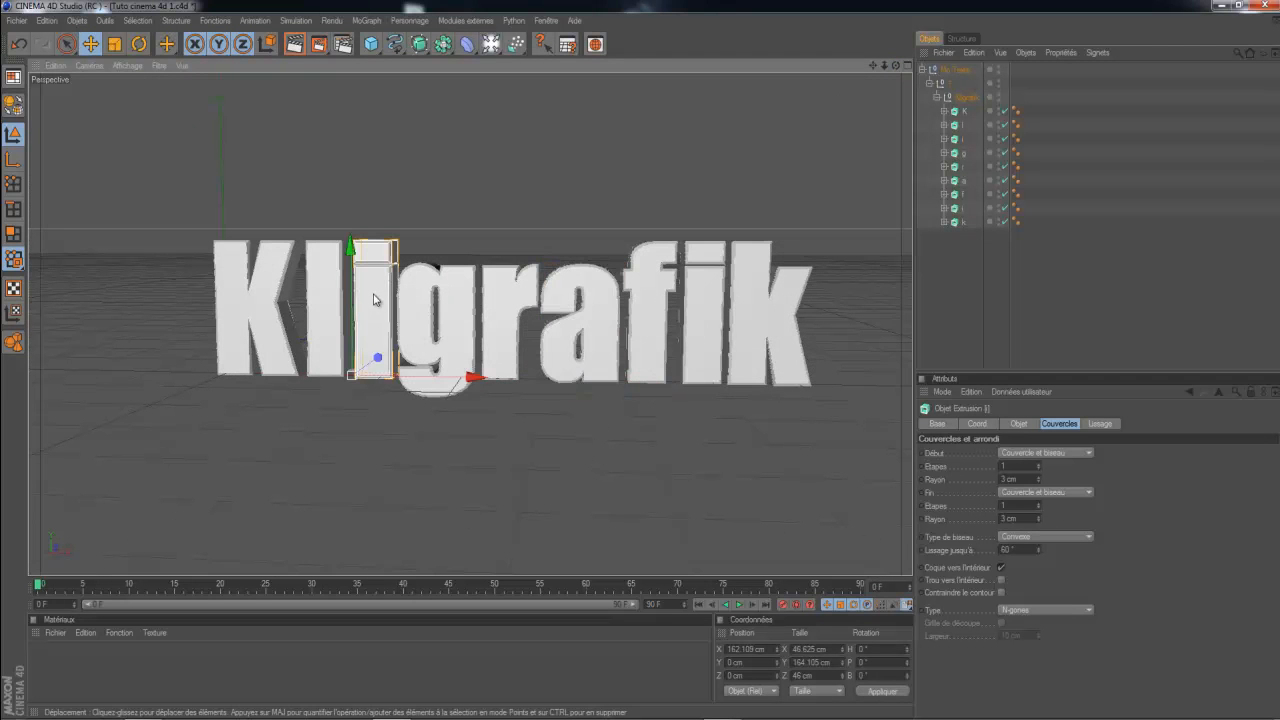
{"action": "left_click", "coordinate": [438, 334]}
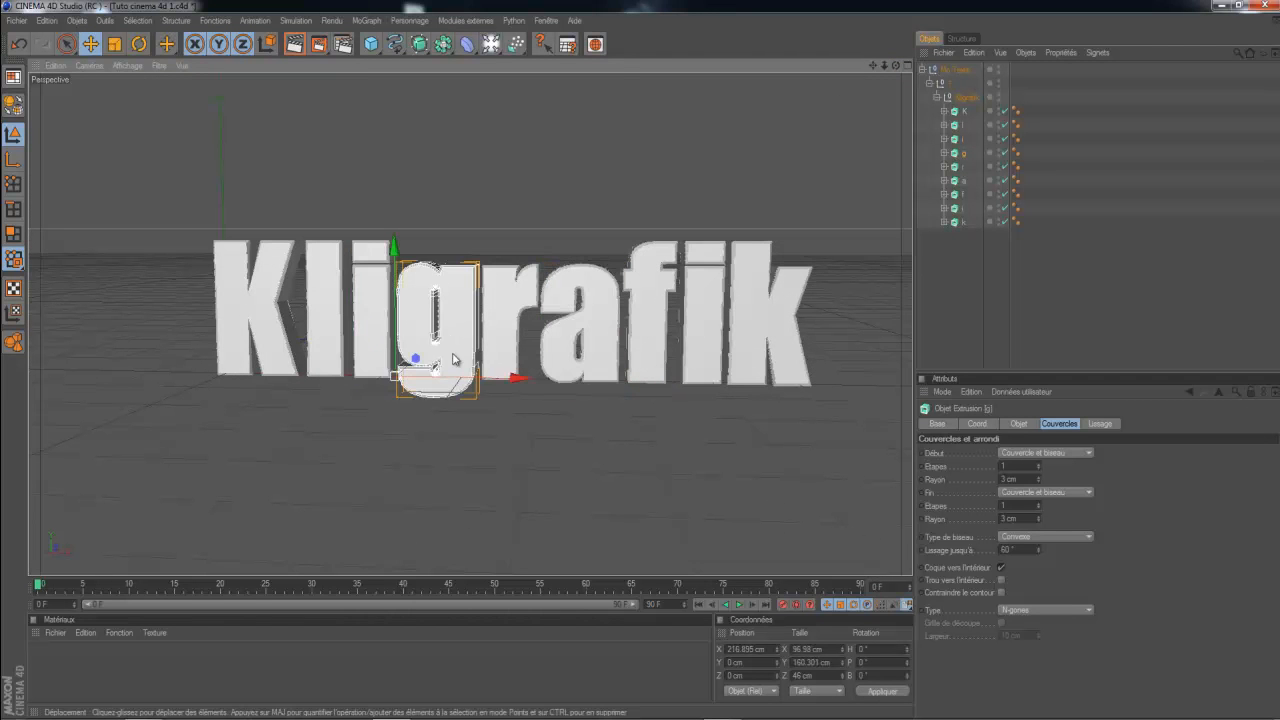
{"action": "left_click", "coordinate": [503, 300]}
{"action": "left_click_drag", "start_coordinate": [643, 365], "coordinate": [641, 365]}
{"action": "scroll", "coordinate": [524, 348], "scroll_direction": "up", "scroll_amount": 2}
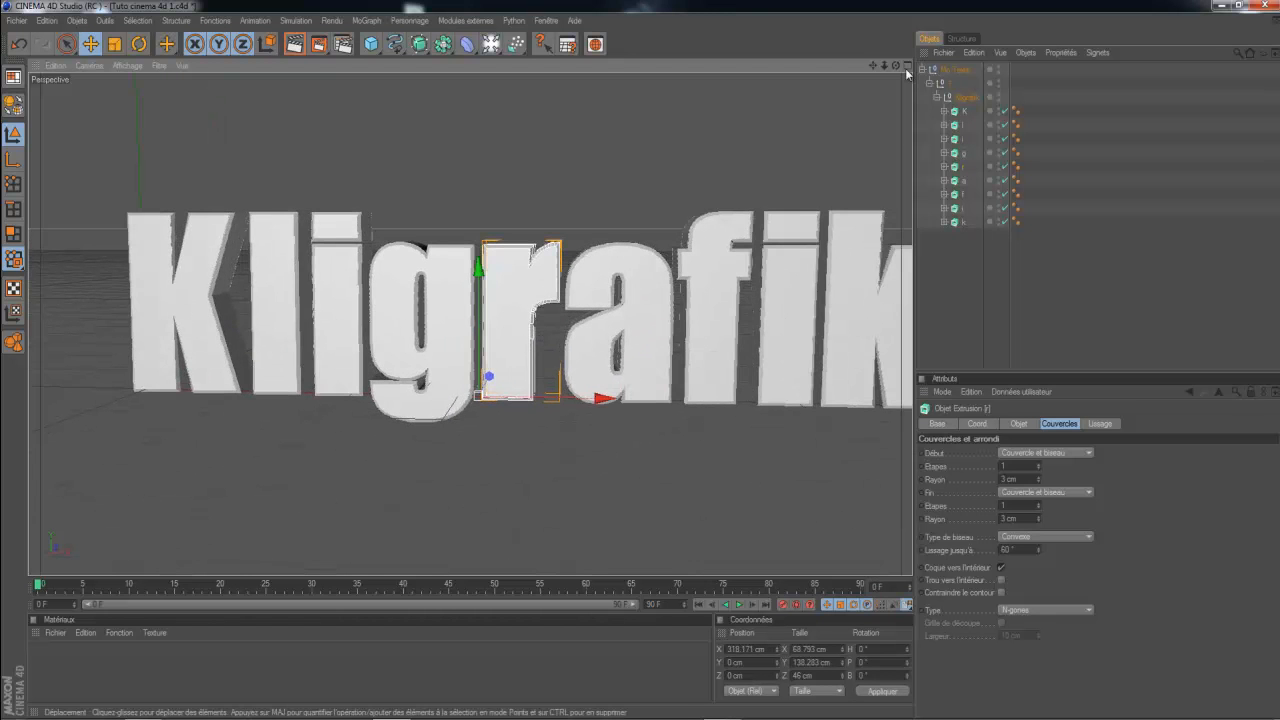
{"action": "left_click_drag", "start_coordinate": [896, 65], "coordinate": [644, 362]}
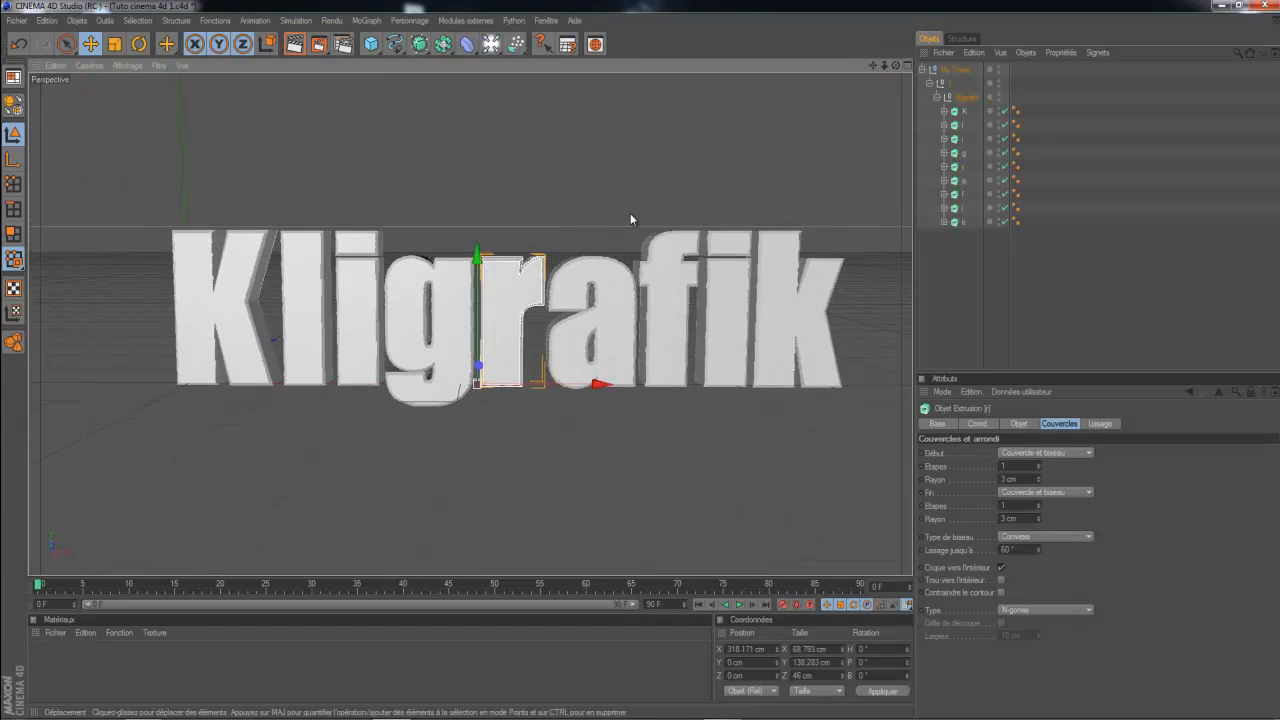
{"action": "scroll", "coordinate": [716, 177], "scroll_direction": "down", "scroll_amount": 2}
{"action": "left_click_drag", "start_coordinate": [895, 66], "coordinate": [646, 360]}
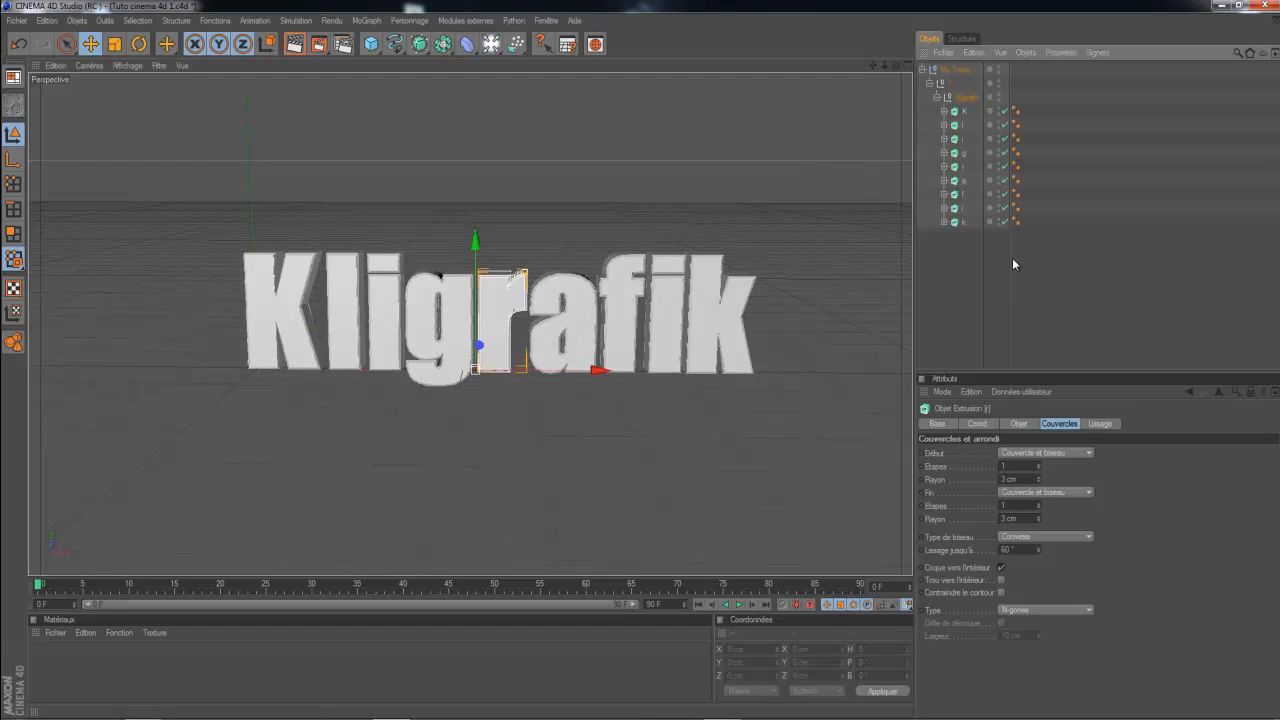
Create a new material with nothing selected and open it for editing.
{"action": "left_click", "coordinate": [1118, 308]}
{"action": "left_click", "coordinate": [90, 664]}
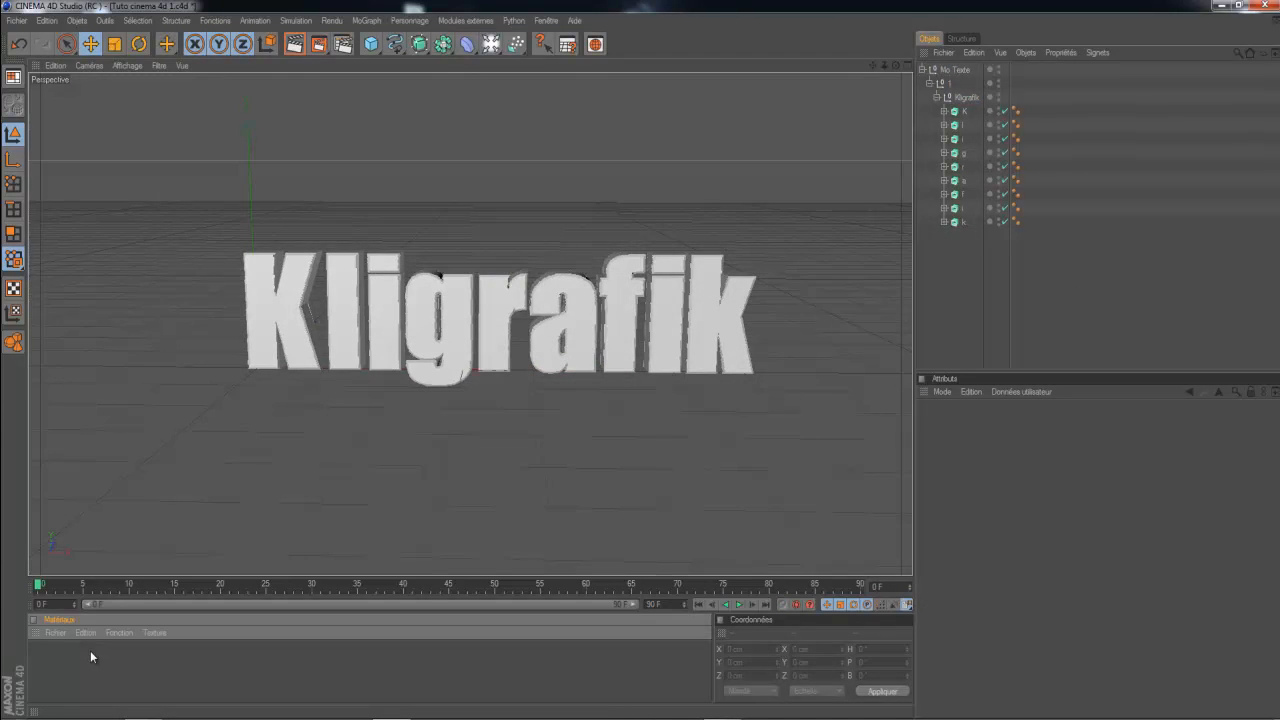
{"action": "double_click", "coordinate": [90, 650]}
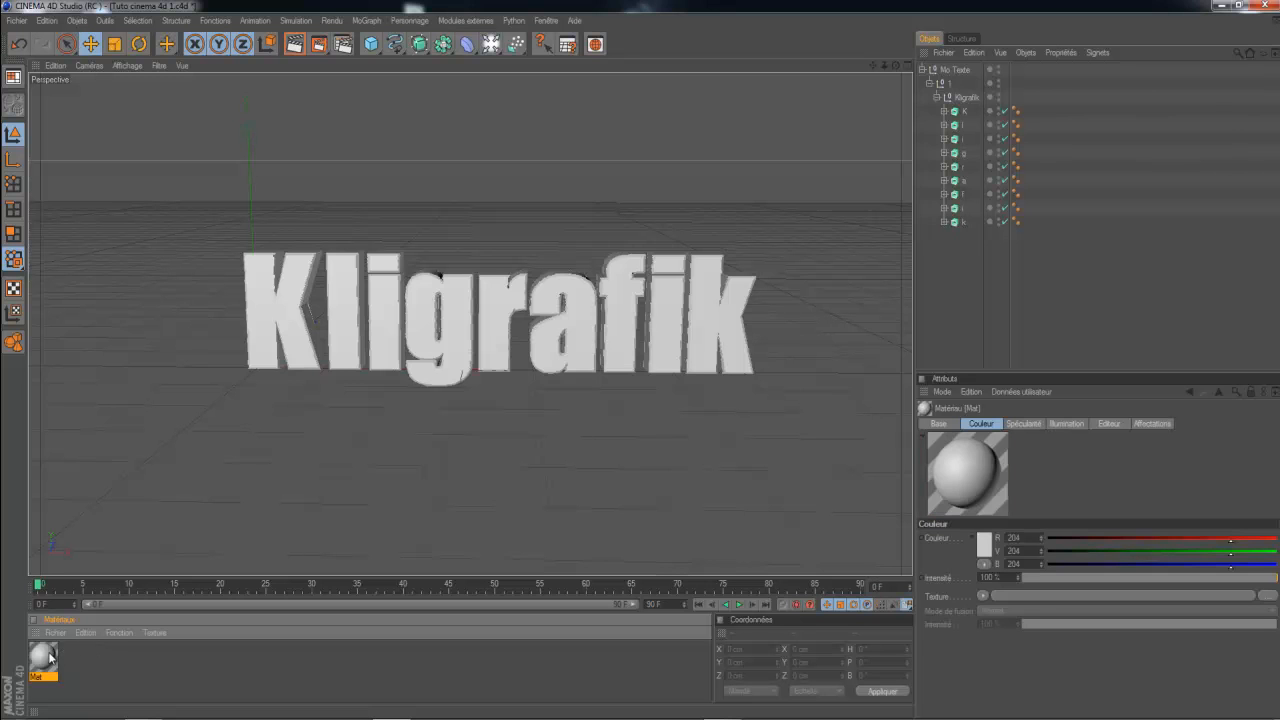
{"action": "left_click", "coordinate": [100, 659]}
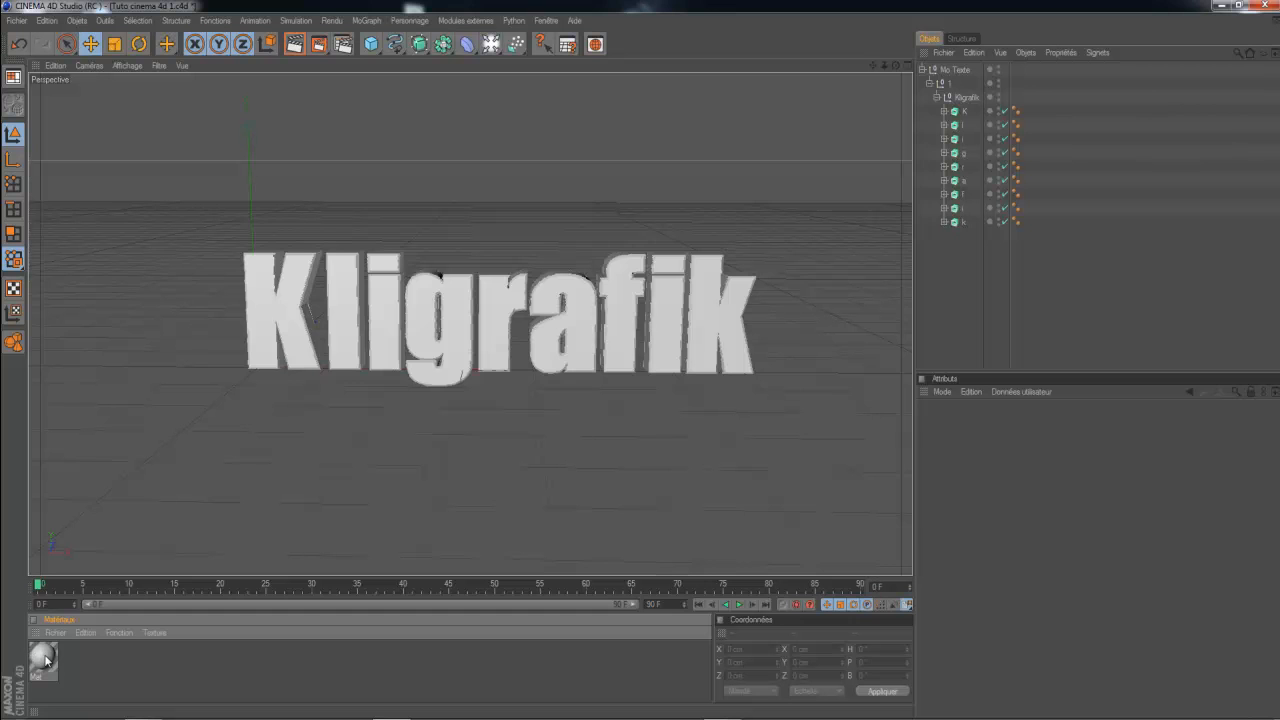
{"action": "double_click", "coordinate": [44, 658]}
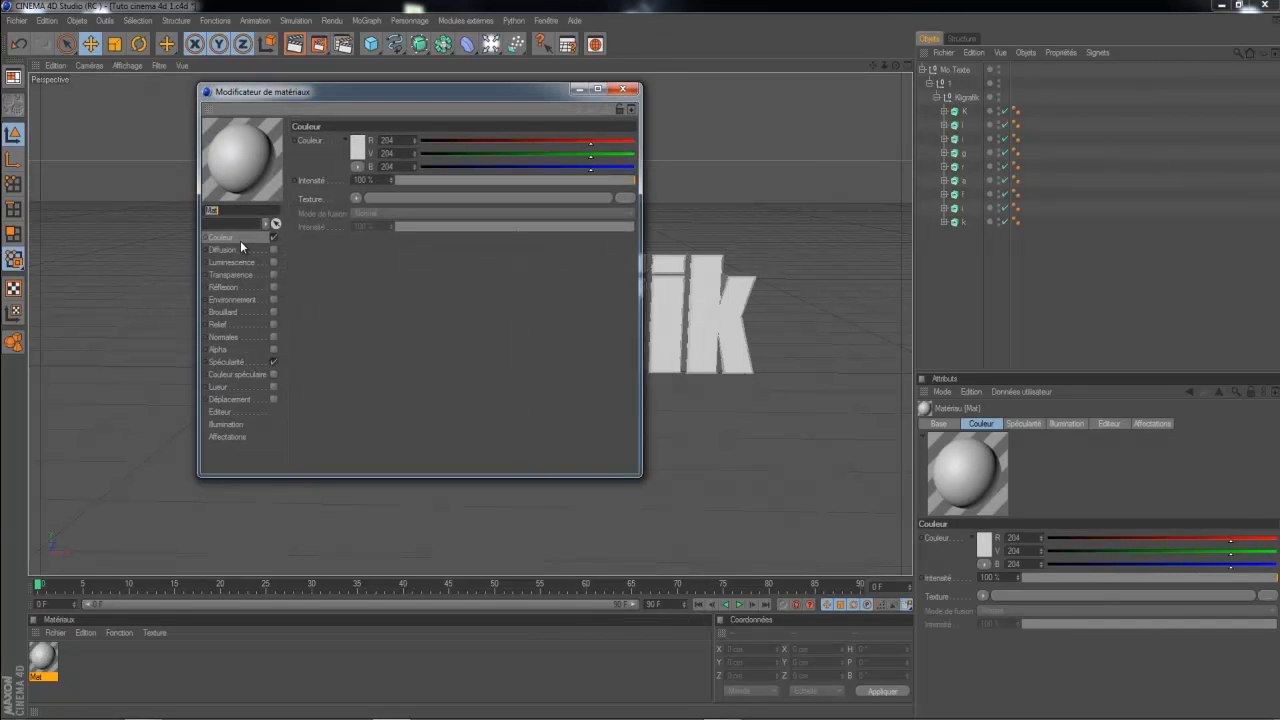
Set the material's colour to a neutral dark grey with RGB 49, 49, 49 and close its editor.
{"action": "left_click", "coordinate": [359, 148]}
{"action": "left_click_drag", "start_coordinate": [330, 140], "coordinate": [285, 155]}
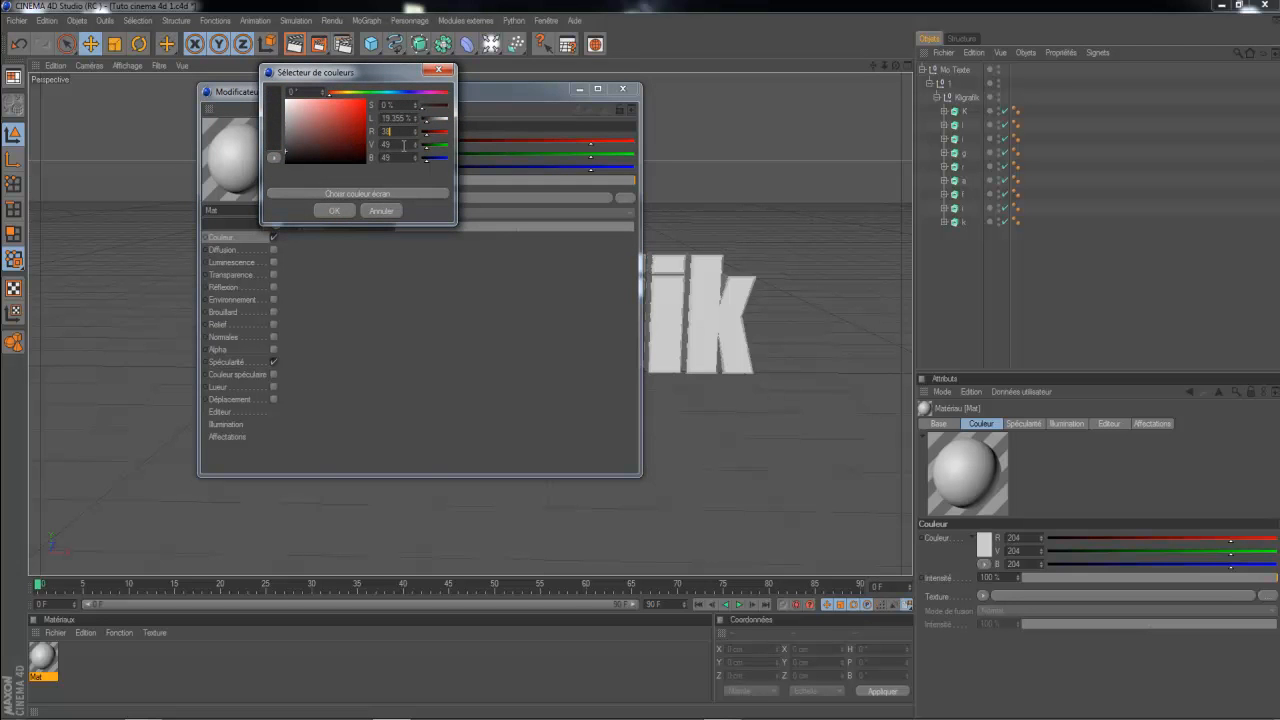
{"action": "key", "text": "Tab"}
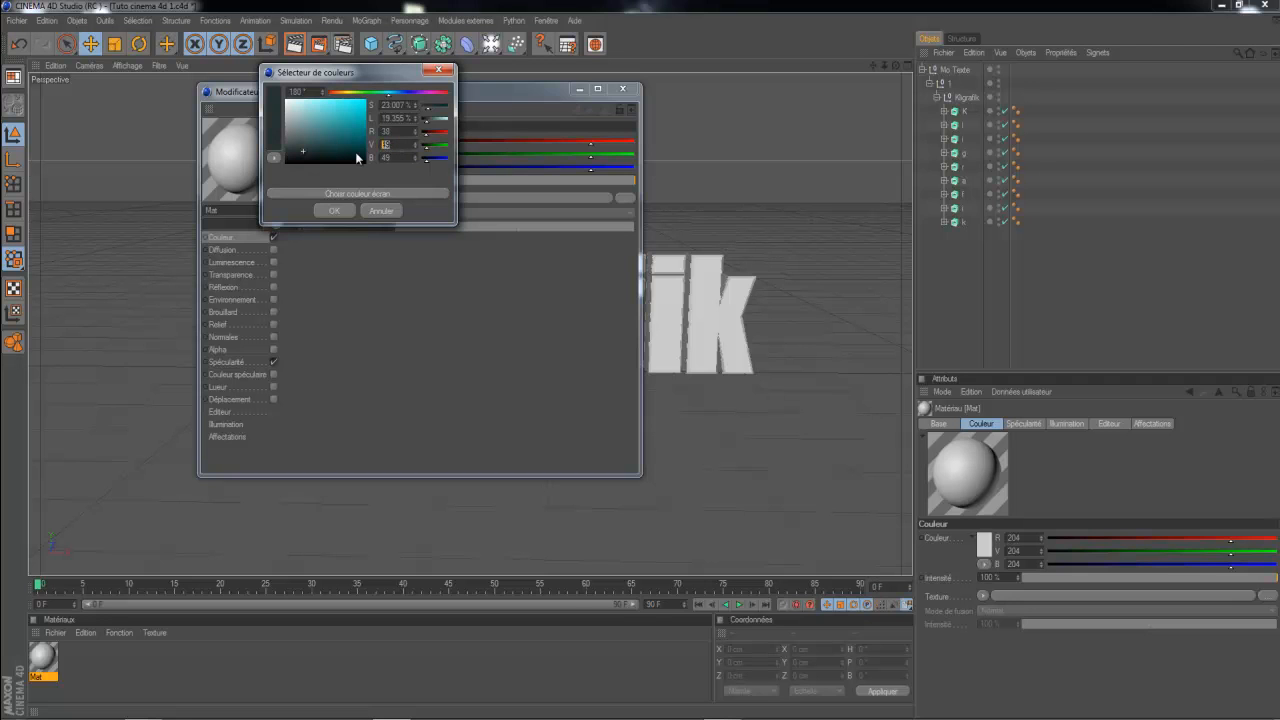
{"action": "key", "text": "Tab"}
{"action": "type", "text": "38"}
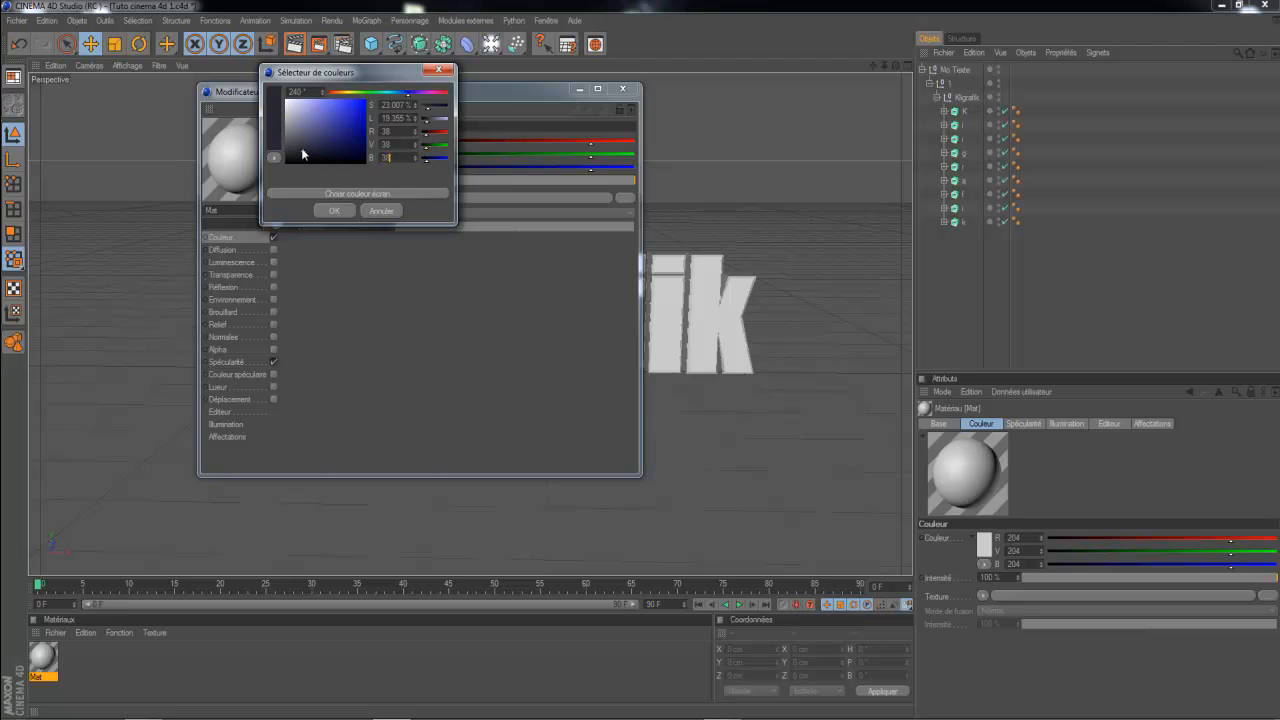
{"action": "left_click_drag", "start_coordinate": [302, 152], "coordinate": [283, 155]}
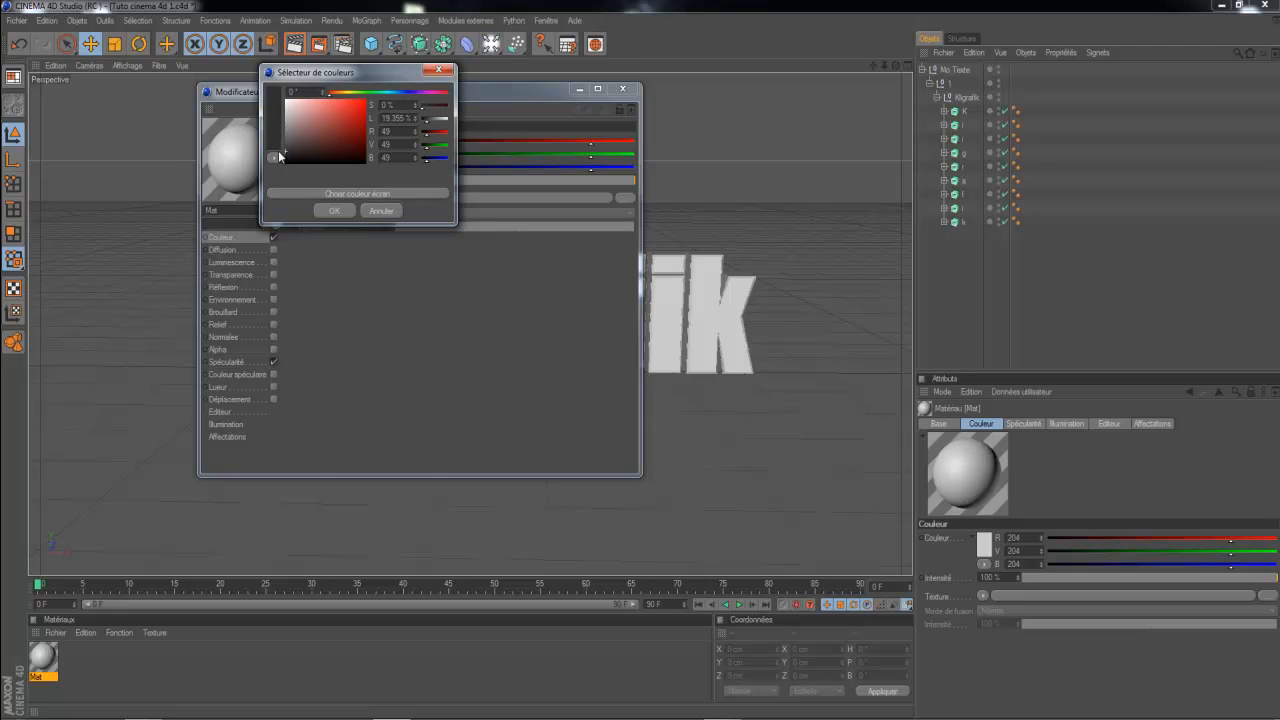
{"action": "left_click", "coordinate": [318, 215]}
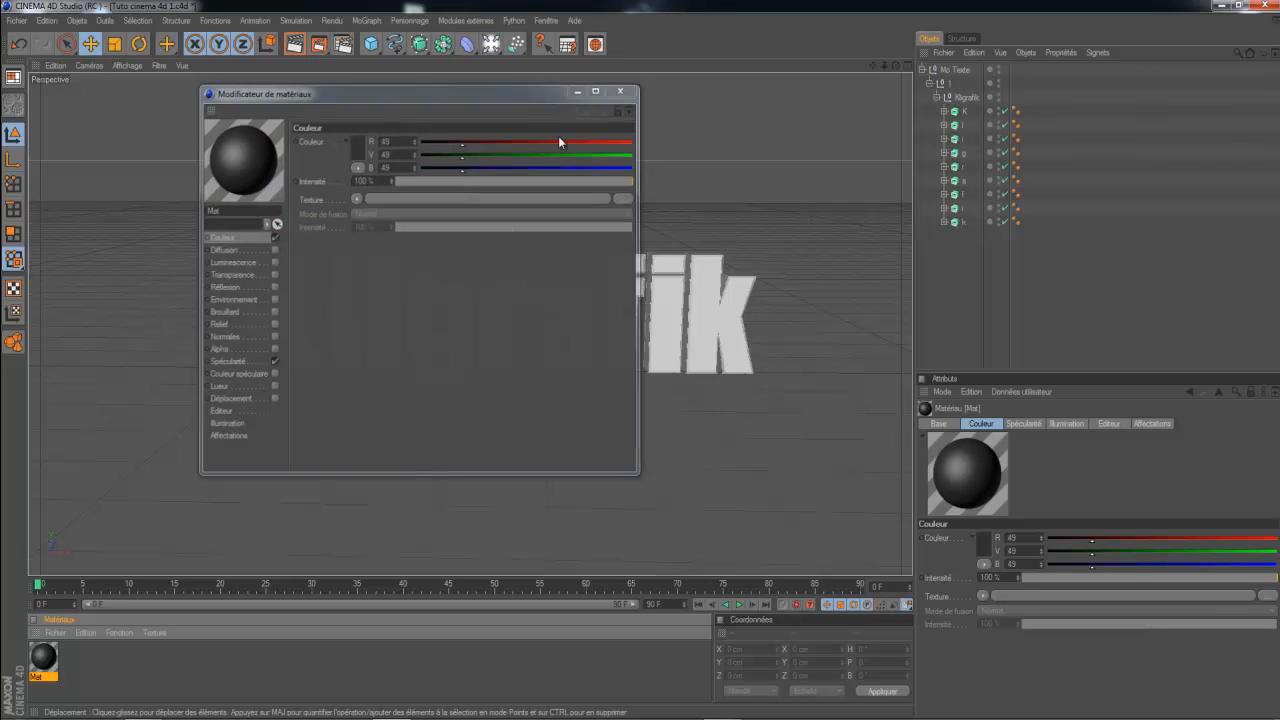
{"action": "left_click", "coordinate": [622, 89]}
Apply the dark grey material to each of the letters K, l, i, g, r, a and f.
{"action": "left_click_drag", "start_coordinate": [46, 668], "coordinate": [262, 342]}
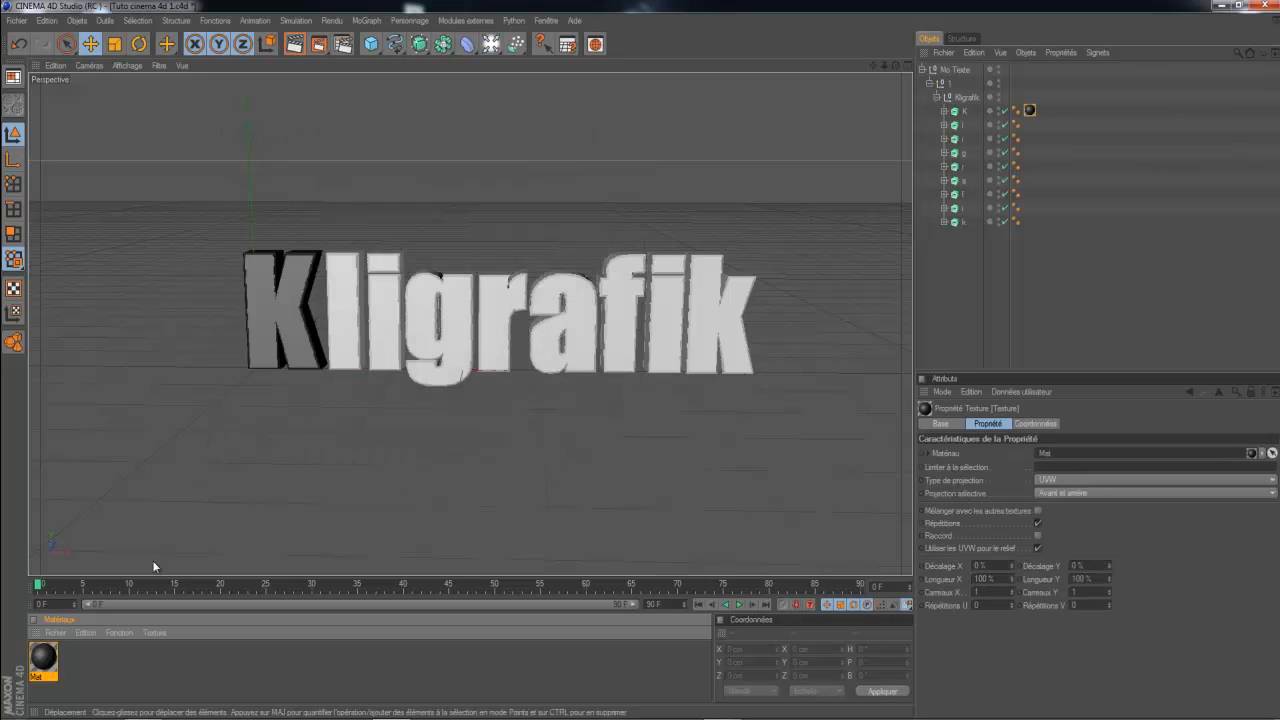
{"action": "left_click_drag", "start_coordinate": [58, 658], "coordinate": [382, 316]}
{"action": "left_click_drag", "start_coordinate": [48, 669], "coordinate": [420, 331]}
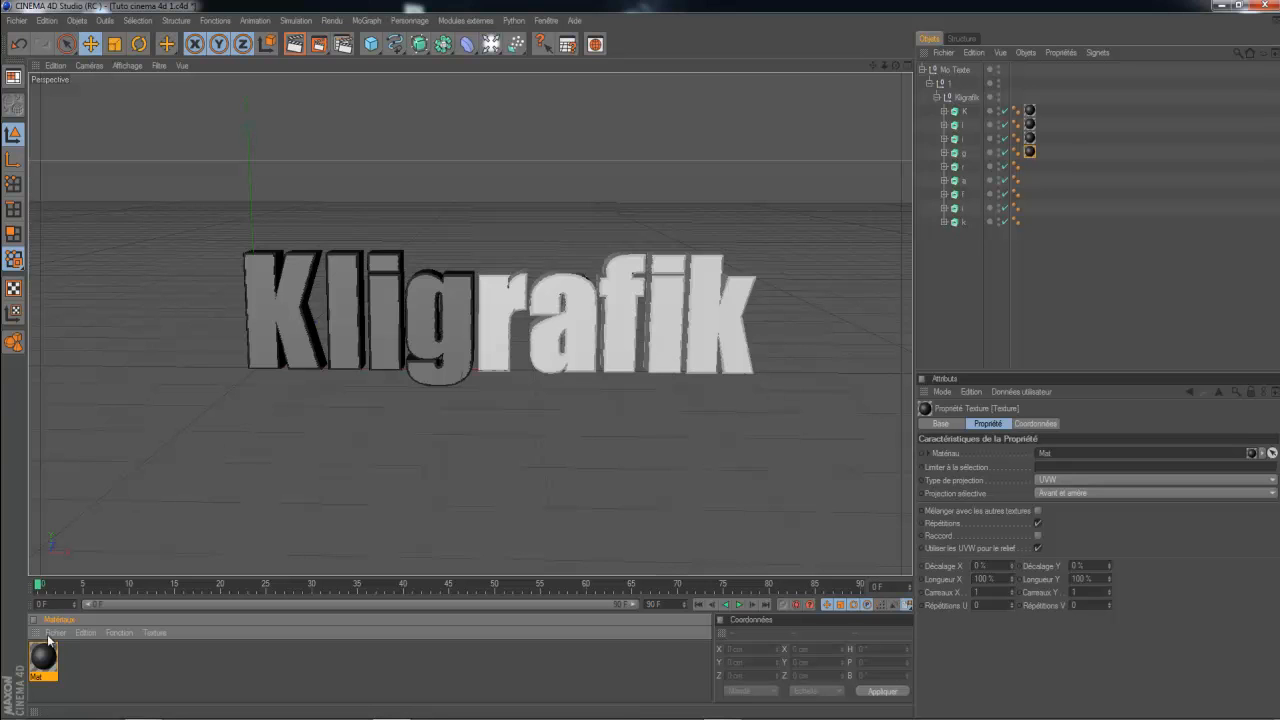
{"action": "left_click_drag", "start_coordinate": [395, 417], "coordinate": [503, 325]}
{"action": "left_click_drag", "start_coordinate": [45, 660], "coordinate": [626, 325]}
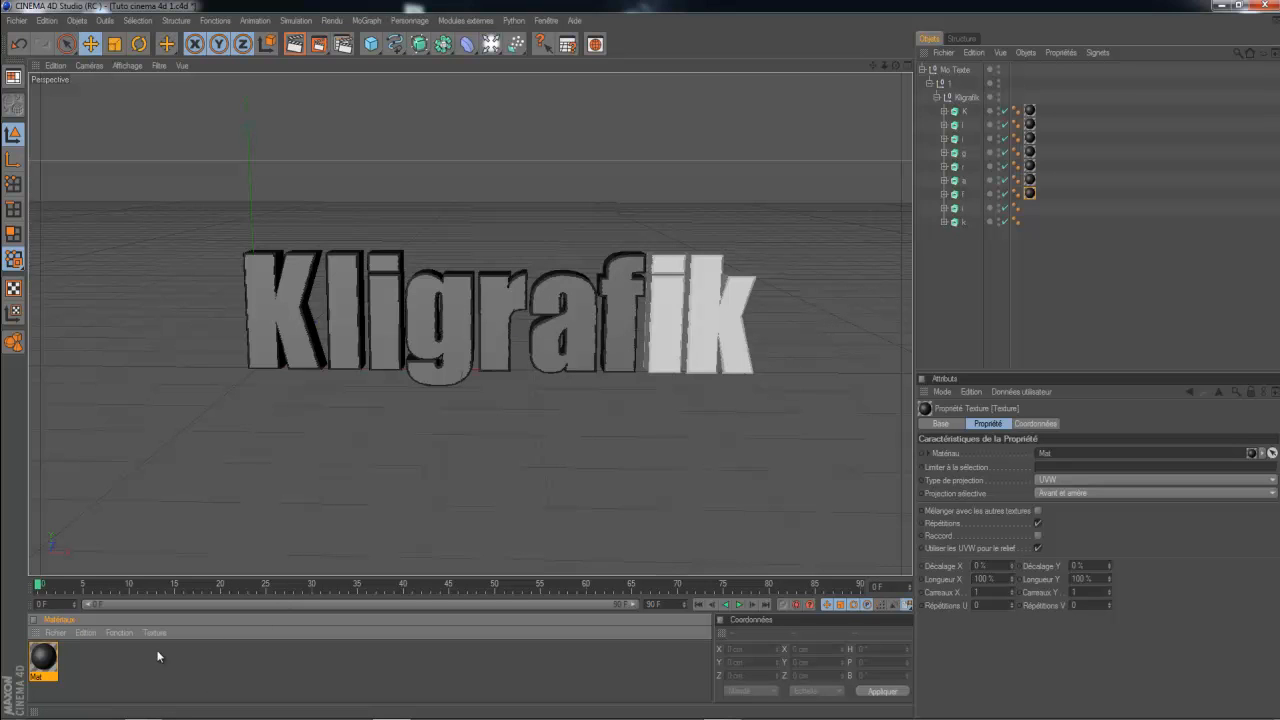
Create a second material and keep its colour light grey at RGB 204, 204, 204.
{"action": "double_click", "coordinate": [112, 658]}
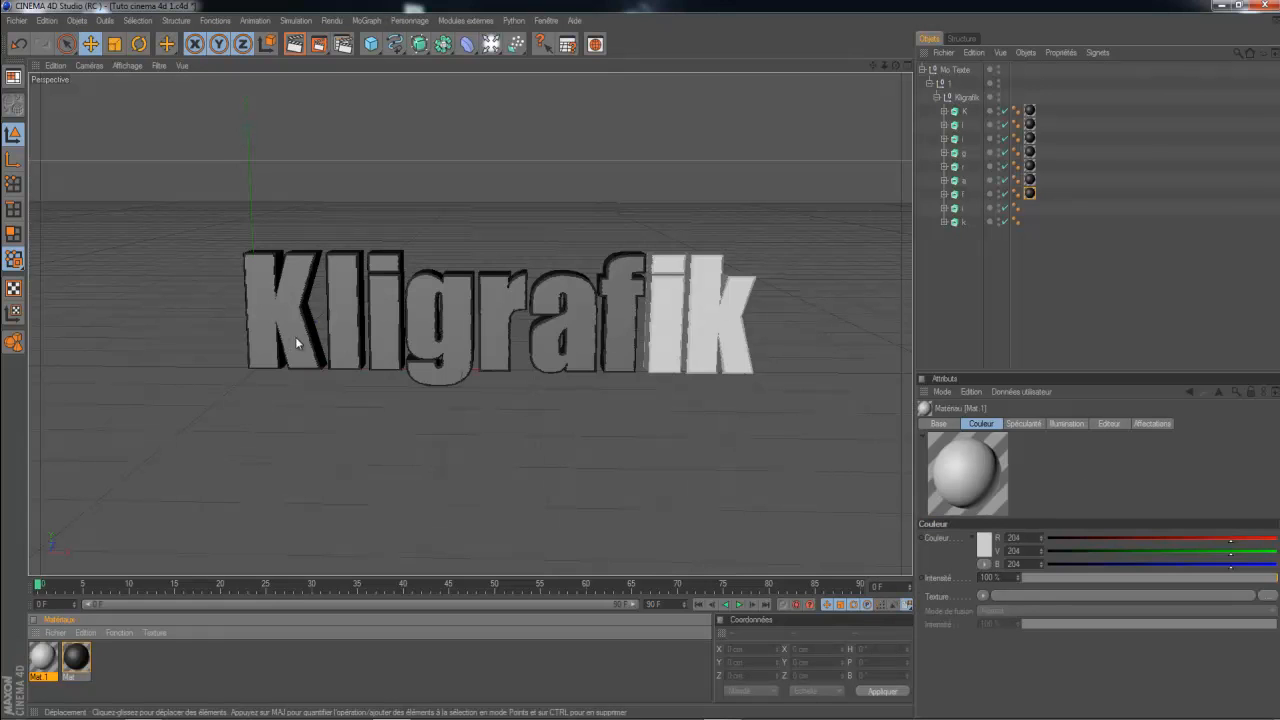
{"action": "double_click", "coordinate": [42, 656]}
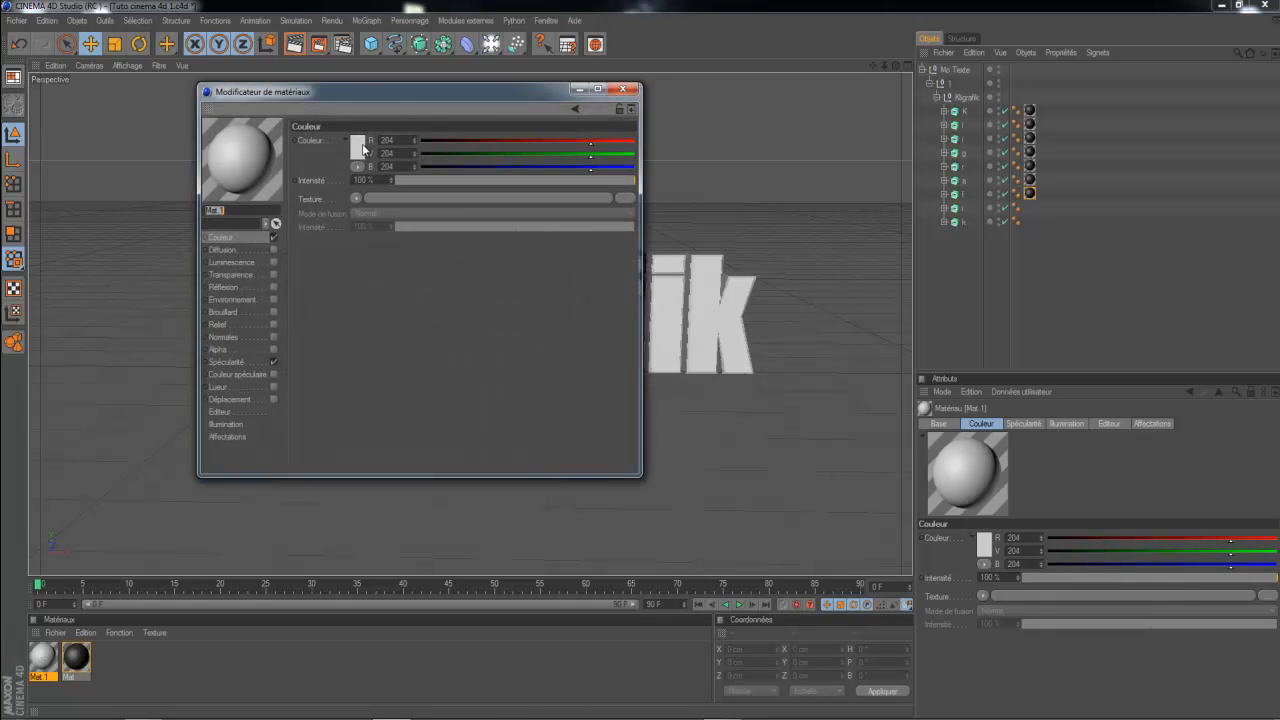
{"action": "left_click", "coordinate": [360, 146]}
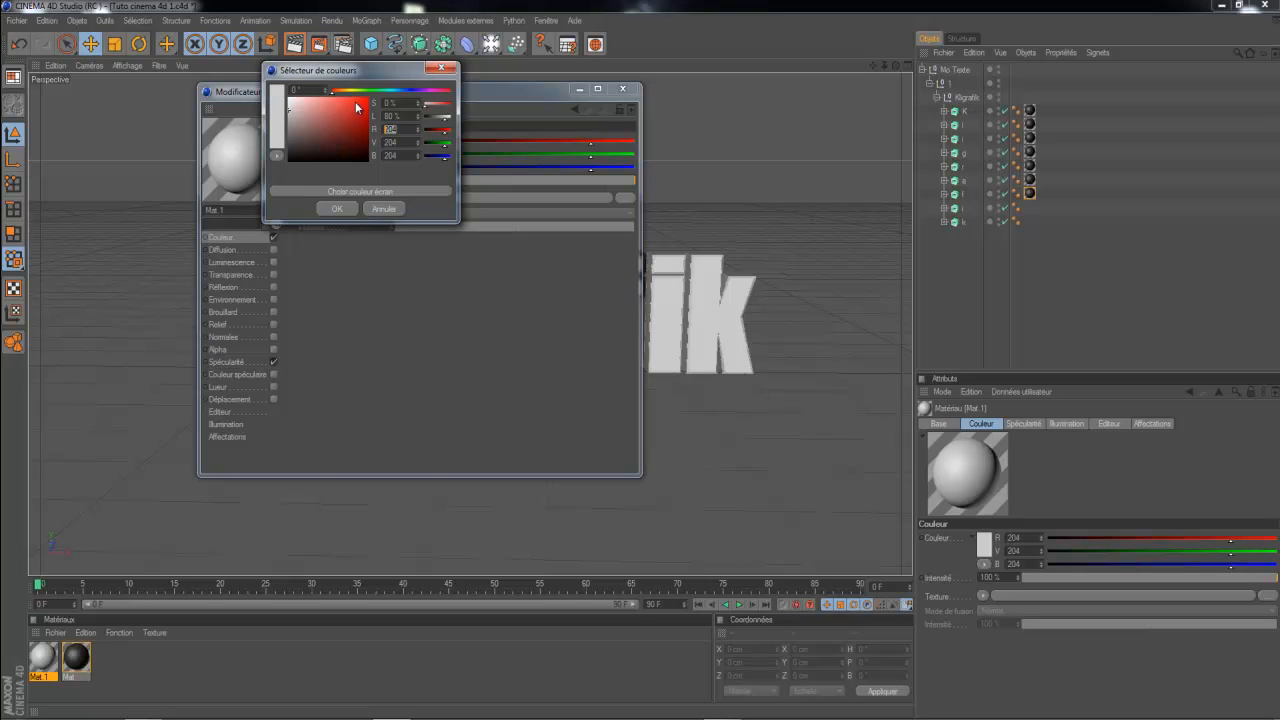
{"action": "left_click", "coordinate": [328, 211]}
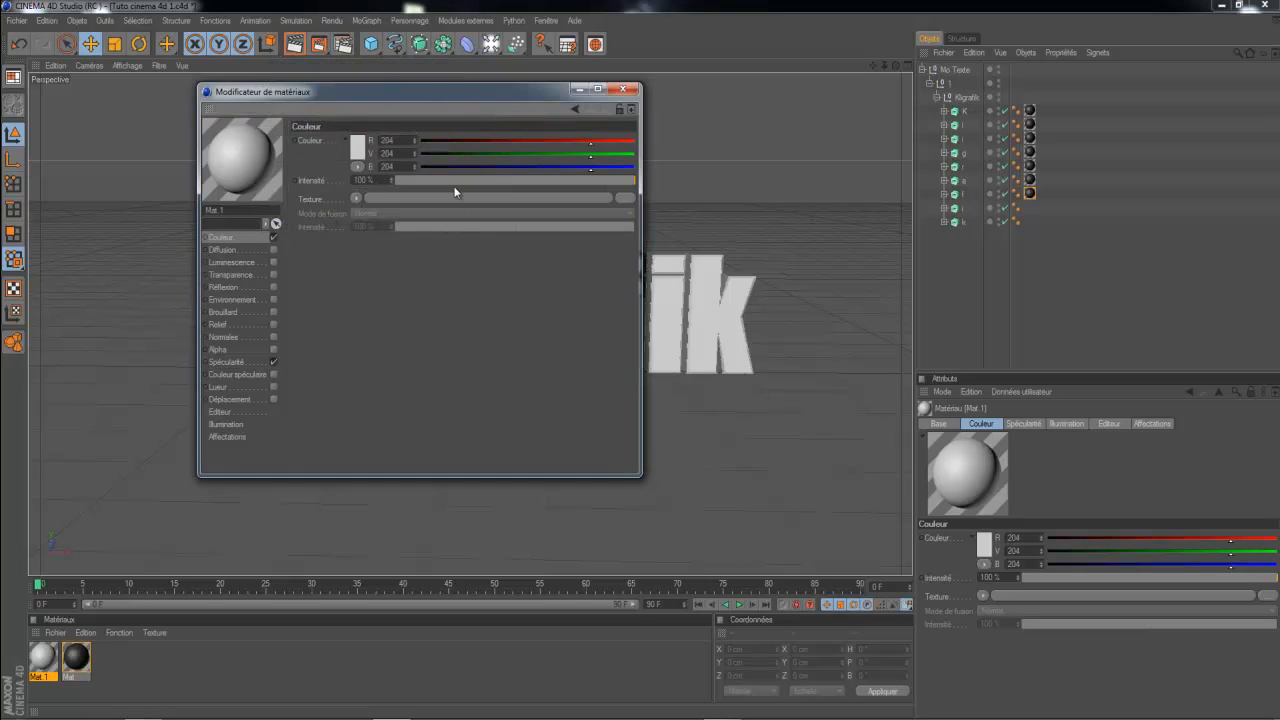
{"action": "left_click", "coordinate": [624, 91]}
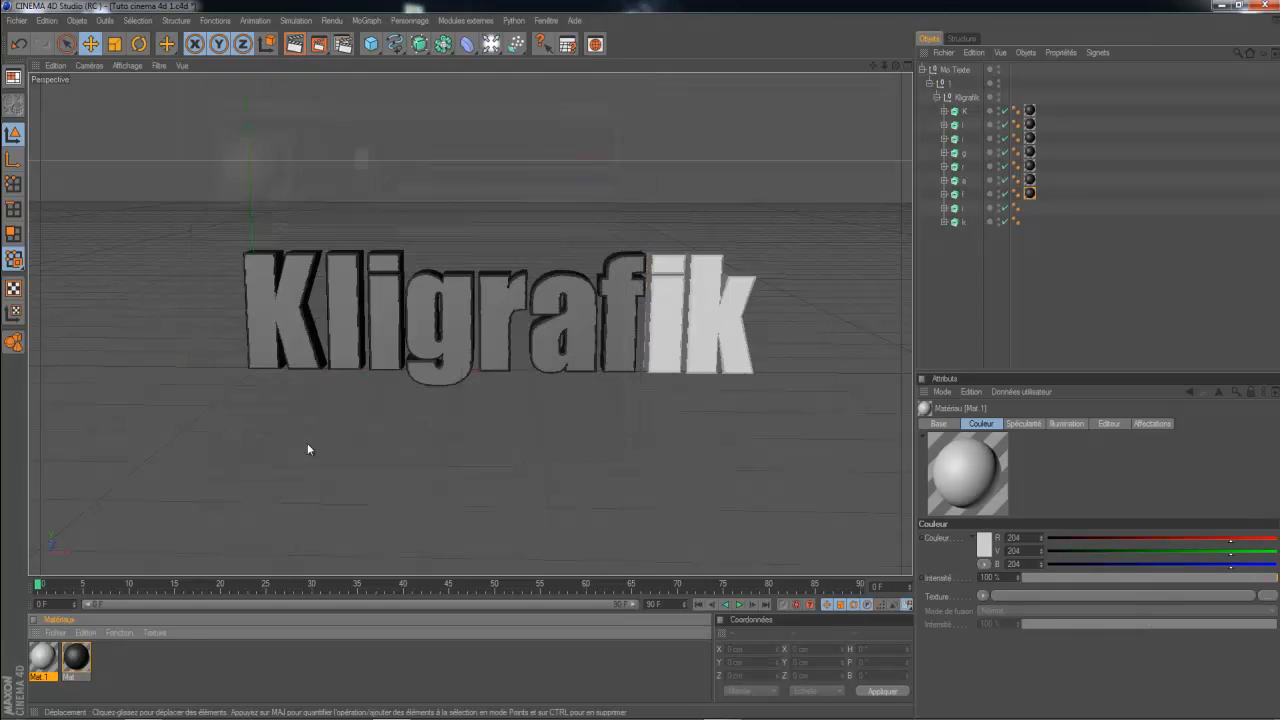
Apply the light grey material to the final letters i and k, and render a preview of the view.
{"action": "left_click_drag", "start_coordinate": [43, 657], "coordinate": [654, 327]}
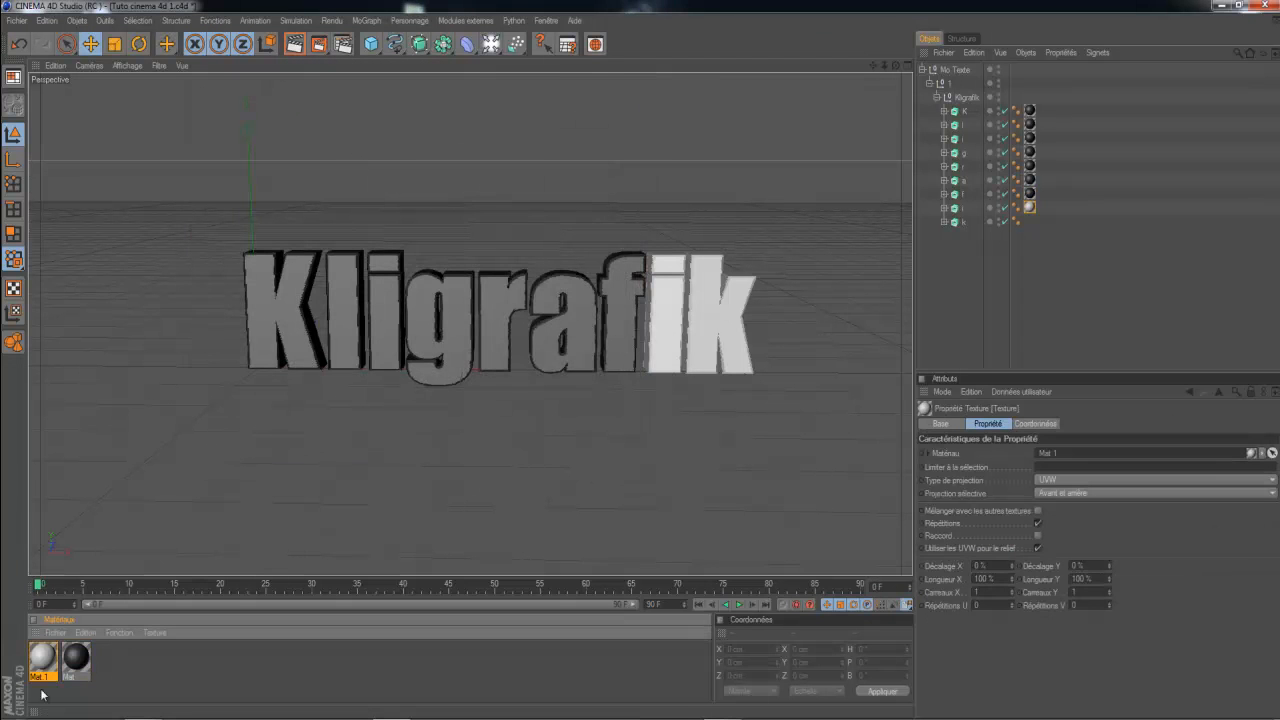
{"action": "left_click_drag", "start_coordinate": [40, 655], "coordinate": [718, 344]}
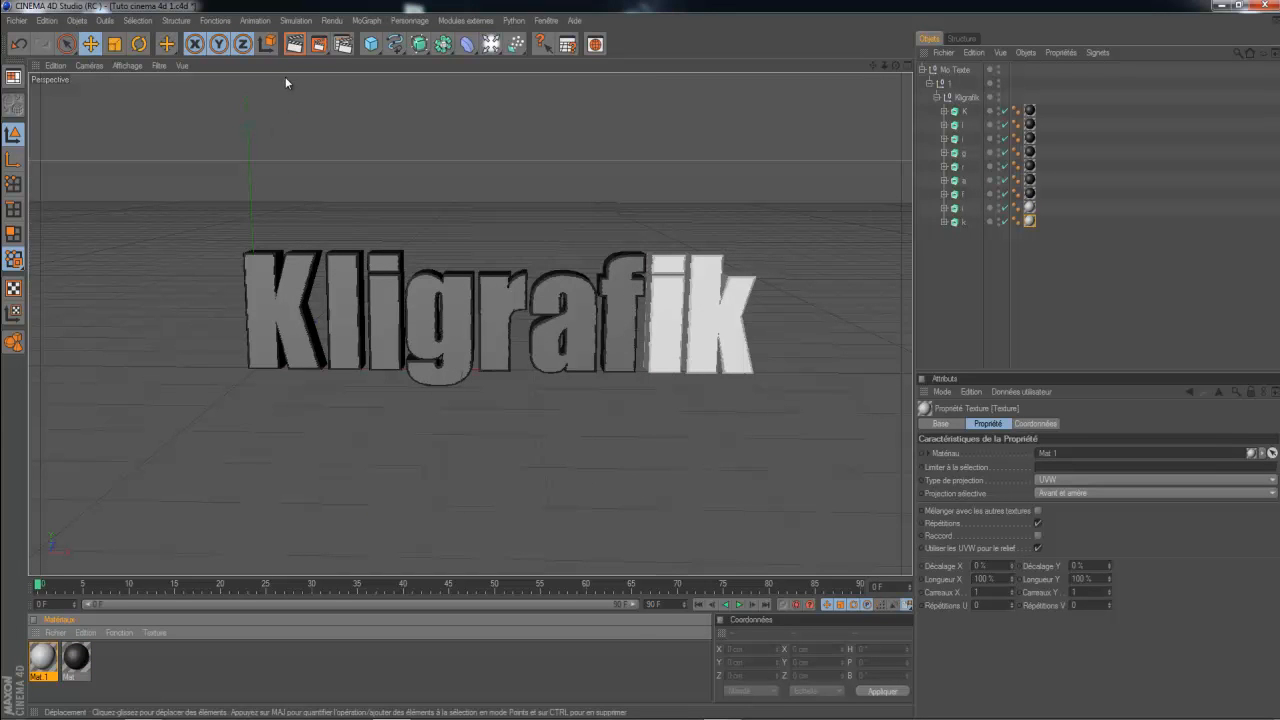
{"action": "left_click", "coordinate": [294, 44]}
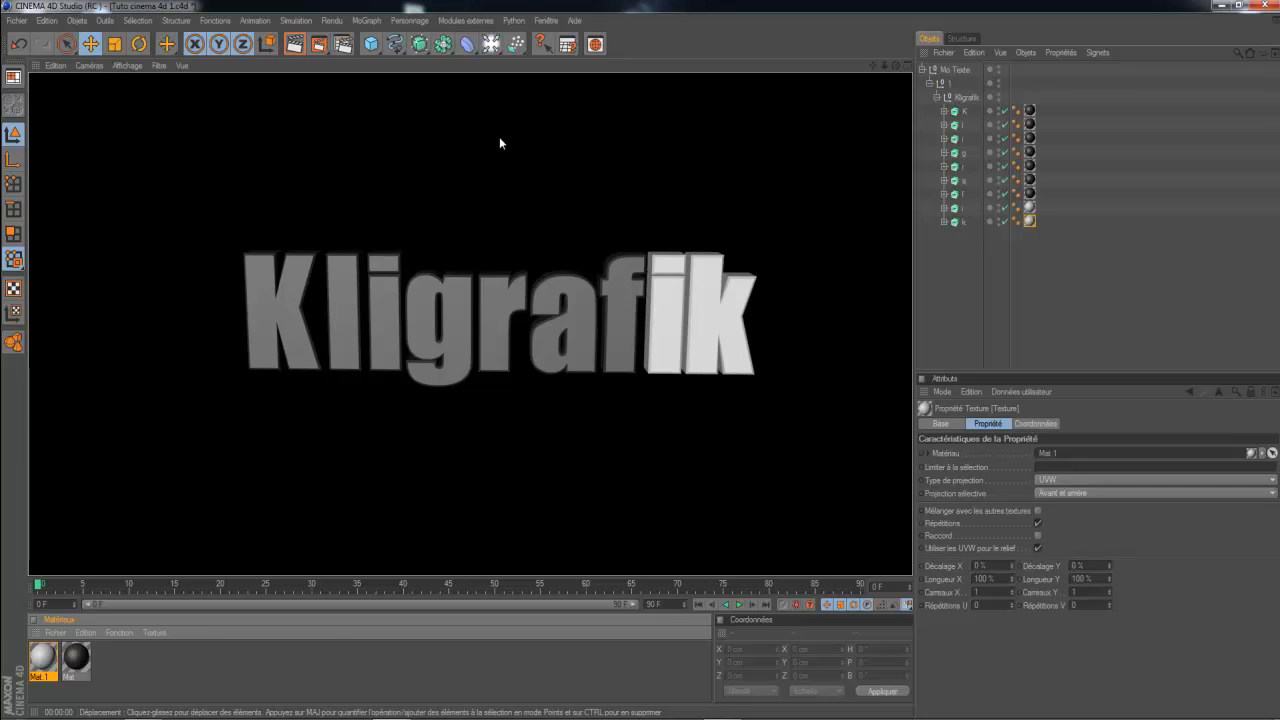
{"action": "left_click", "coordinate": [944, 316]}
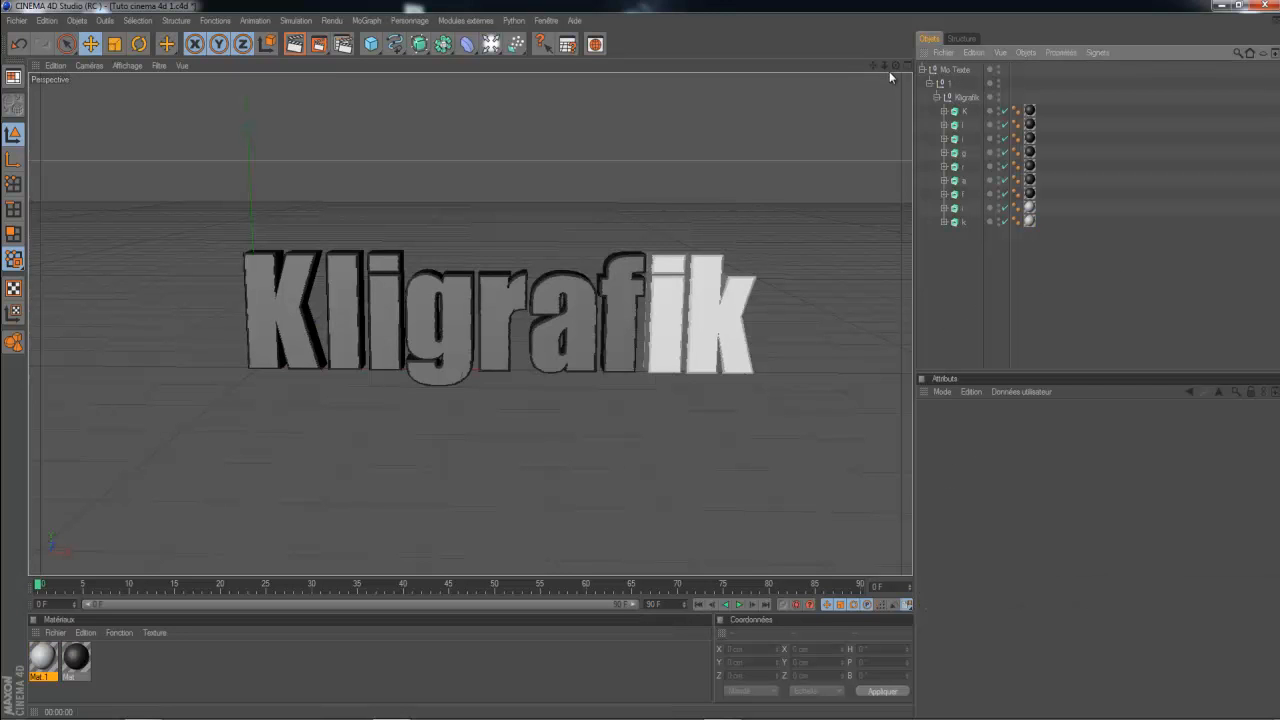
Add a light above and in front of the text at about X 540, Y 354, Z -655 cm, and preview the render.
{"action": "left_click_drag", "start_coordinate": [872, 65], "coordinate": [643, 364]}
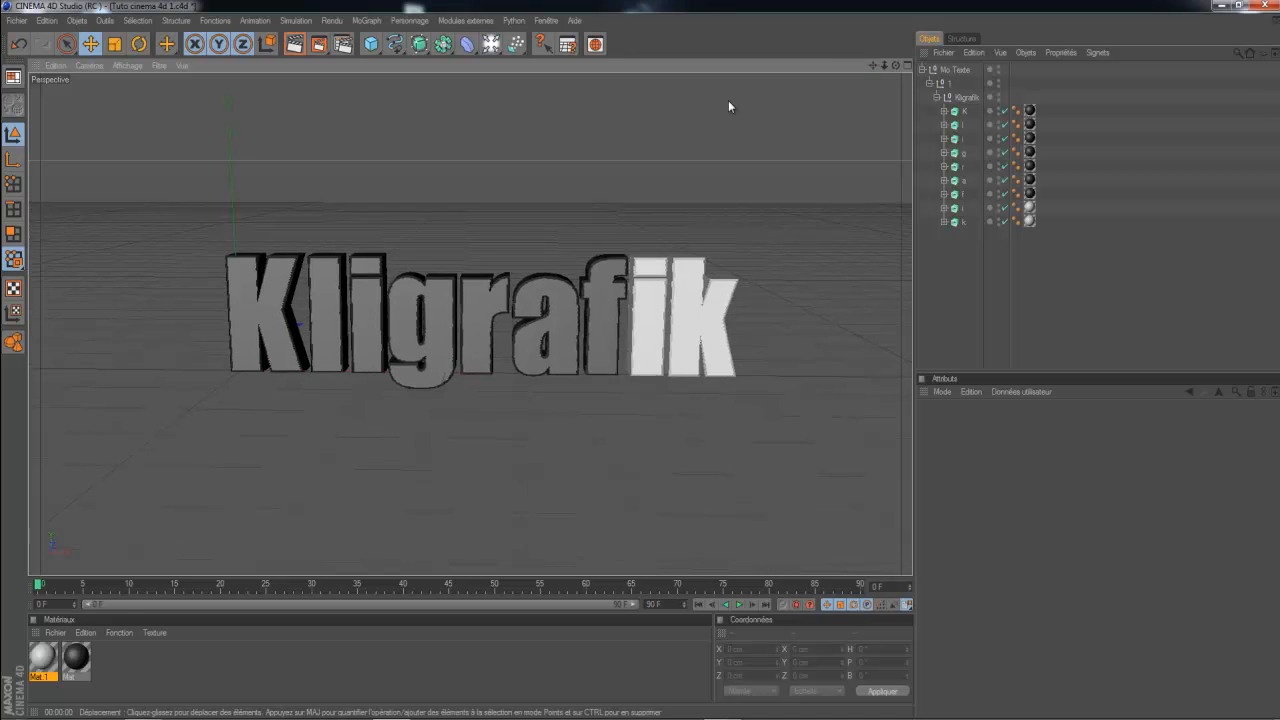
{"action": "scroll", "coordinate": [729, 107], "scroll_direction": "down", "scroll_amount": 2}
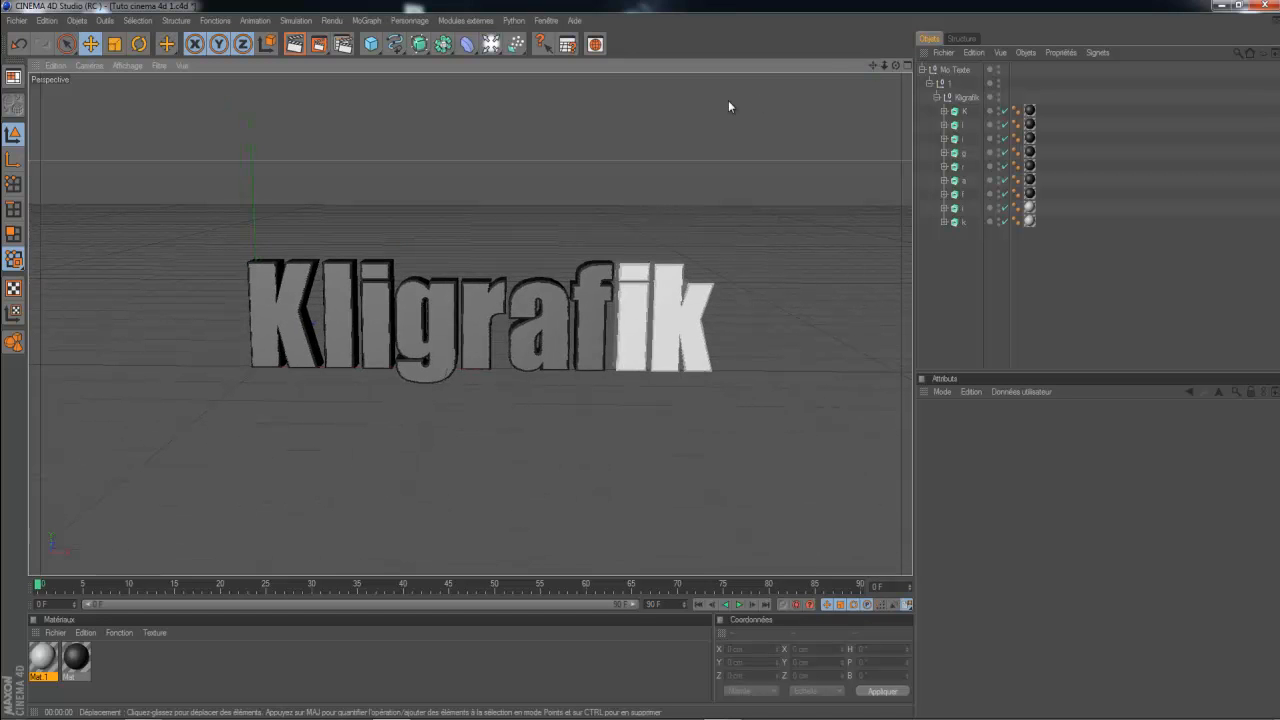
{"action": "left_click", "coordinate": [923, 324]}
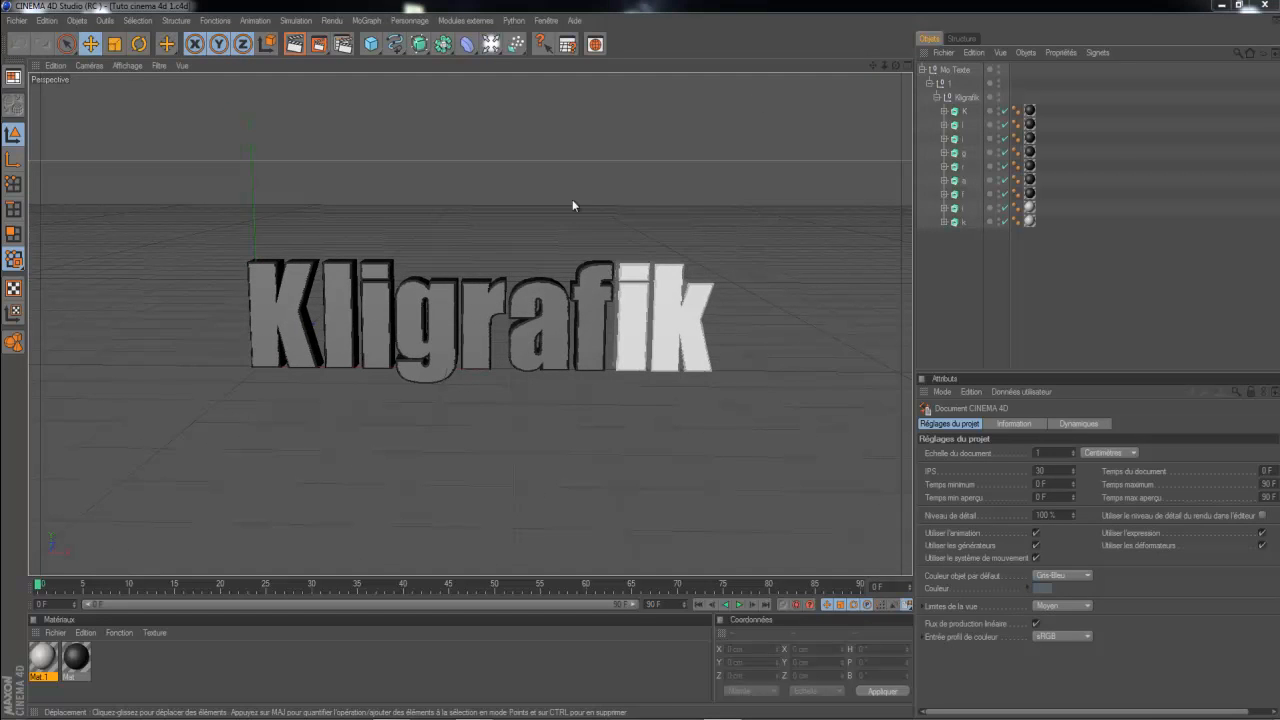
{"action": "left_click", "coordinate": [491, 44]}
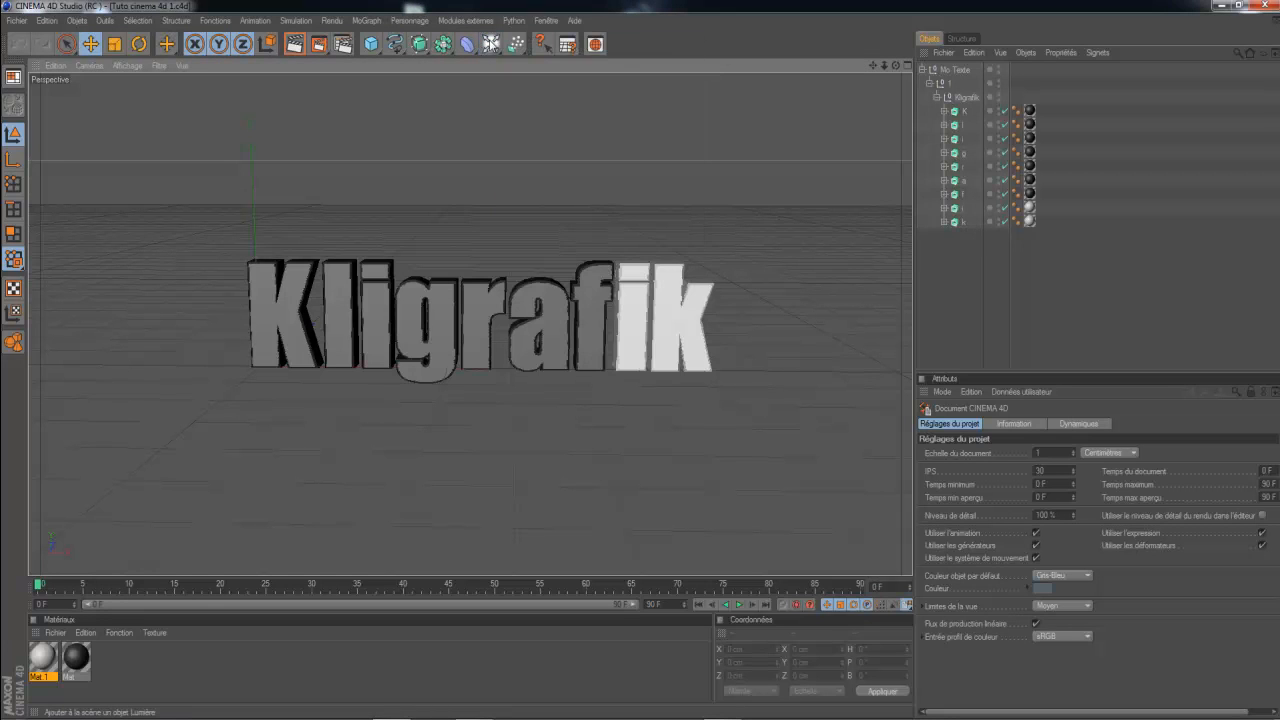
{"action": "left_click", "coordinate": [491, 44]}
{"action": "left_click_drag", "start_coordinate": [300, 367], "coordinate": [762, 78]}
{"action": "left_click_drag", "start_coordinate": [819, 121], "coordinate": [650, 362]}
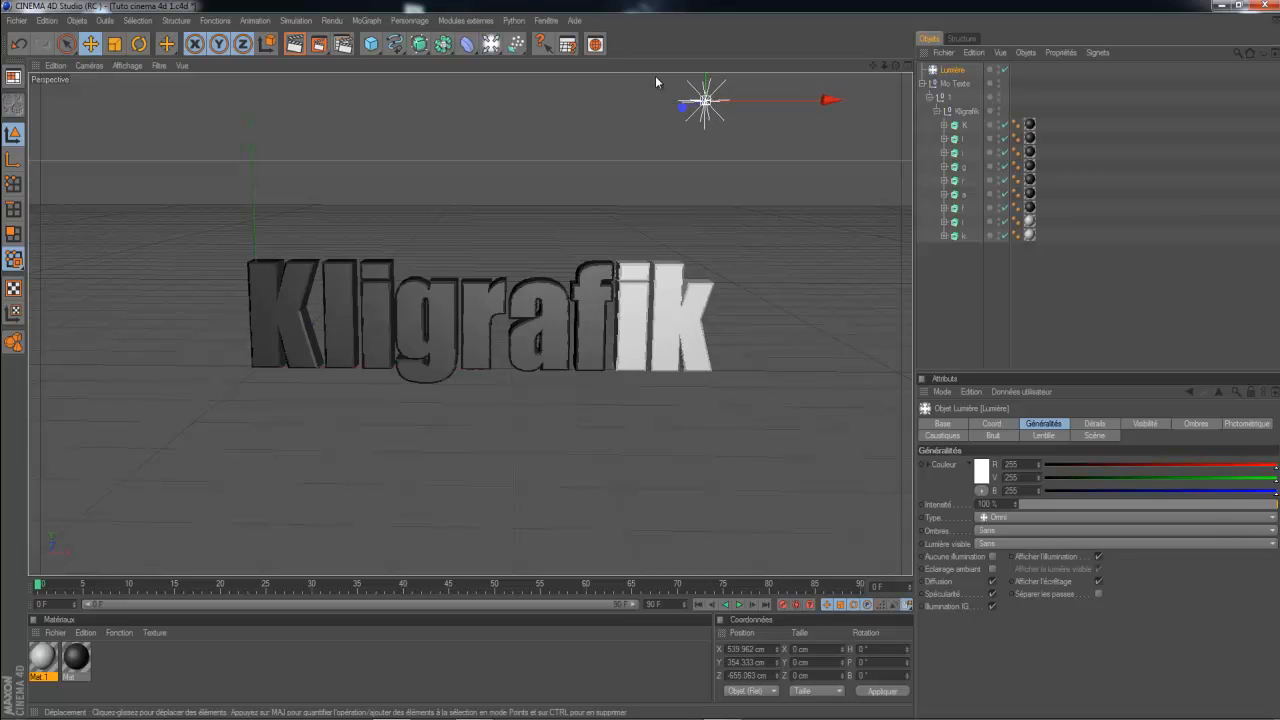
{"action": "left_click", "coordinate": [295, 44]}
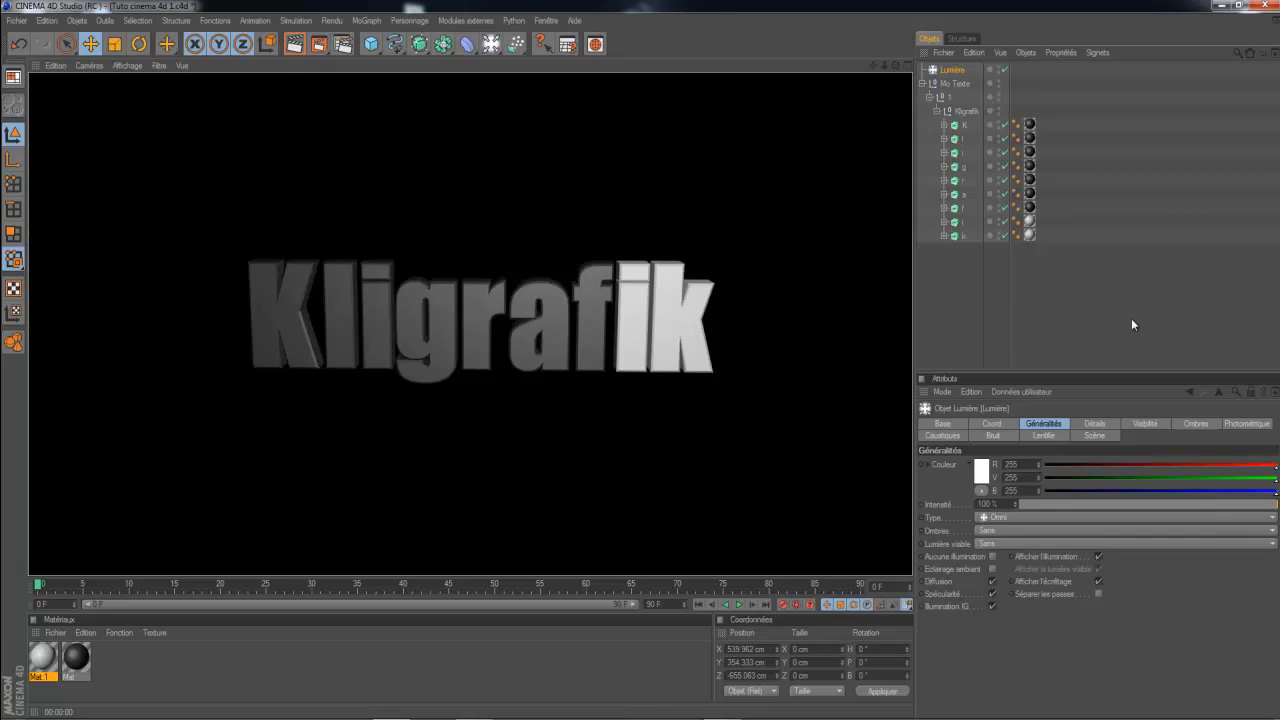
{"action": "left_click", "coordinate": [1153, 291]}
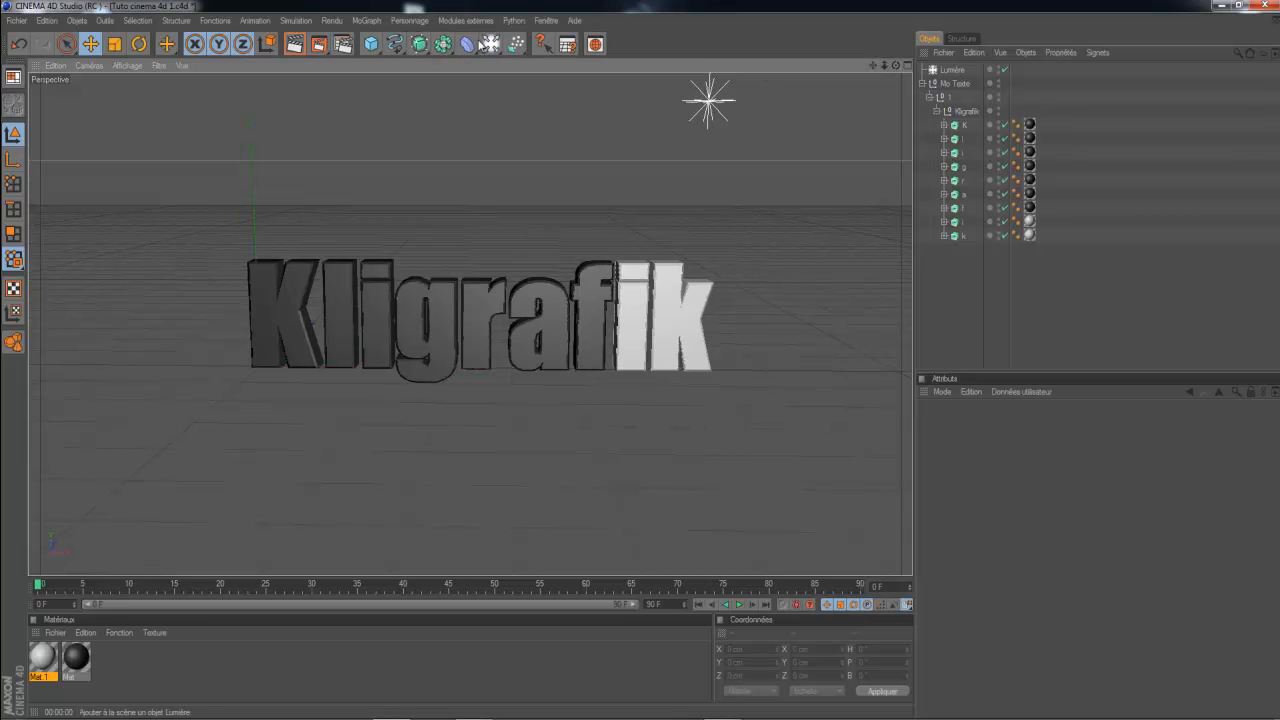
Add a Sol floor object and move it beneath the text to about X 421 cm, Z 376 cm.
{"action": "left_click", "coordinate": [491, 44]}
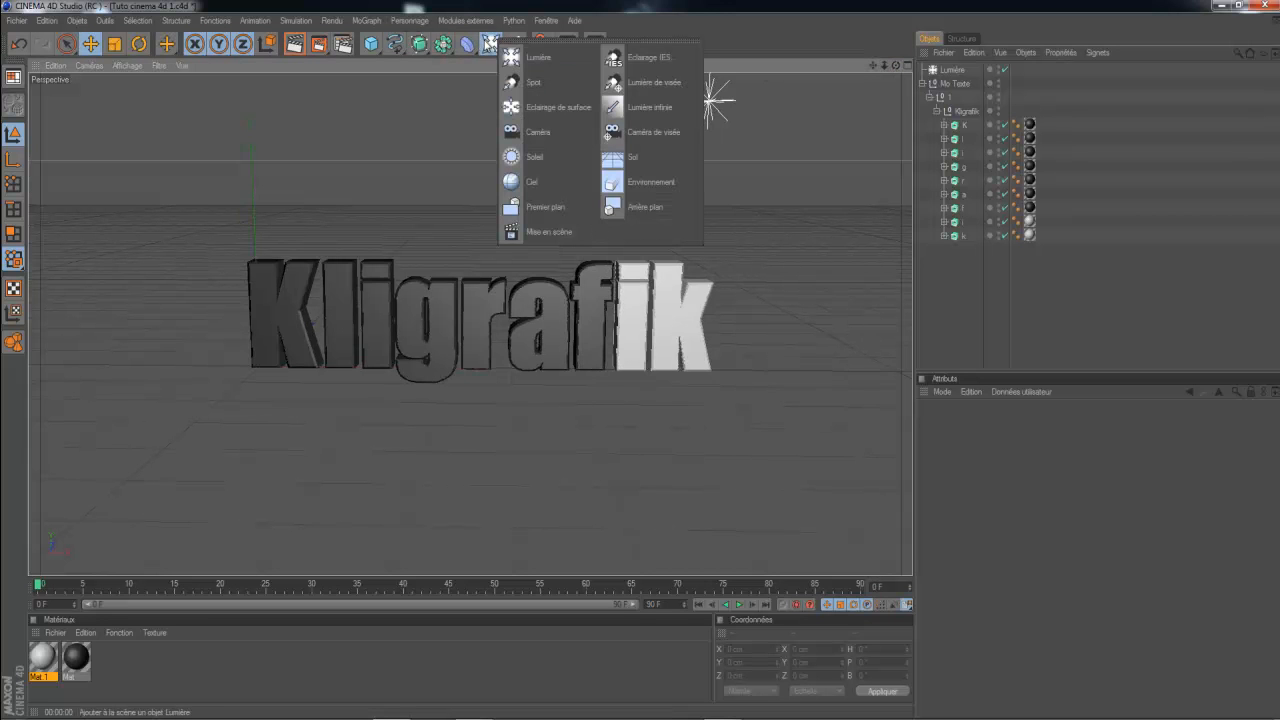
{"action": "left_click", "coordinate": [635, 152]}
{"action": "left_click_drag", "start_coordinate": [378, 368], "coordinate": [630, 366]}
{"action": "left_click_drag", "start_coordinate": [532, 367], "coordinate": [590, 331]}
{"action": "left_click", "coordinate": [939, 345]}
{"action": "key", "text": "v"}
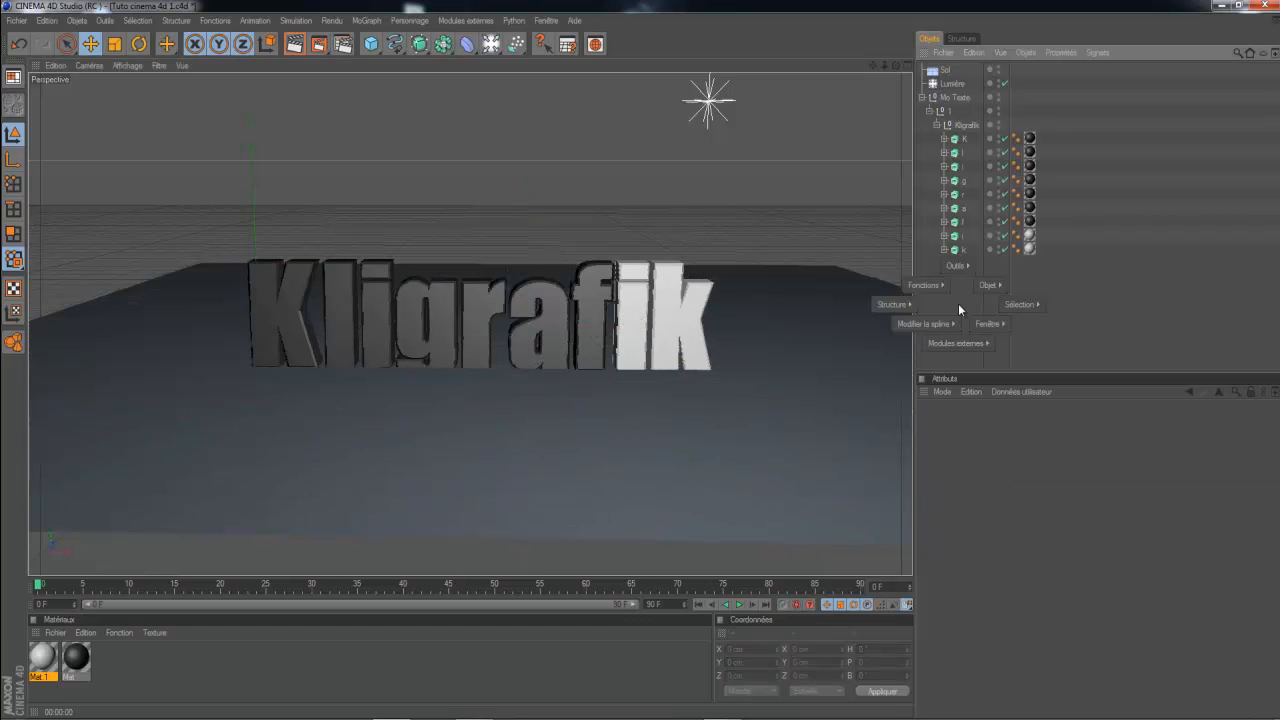
{"action": "left_click", "coordinate": [1160, 307]}
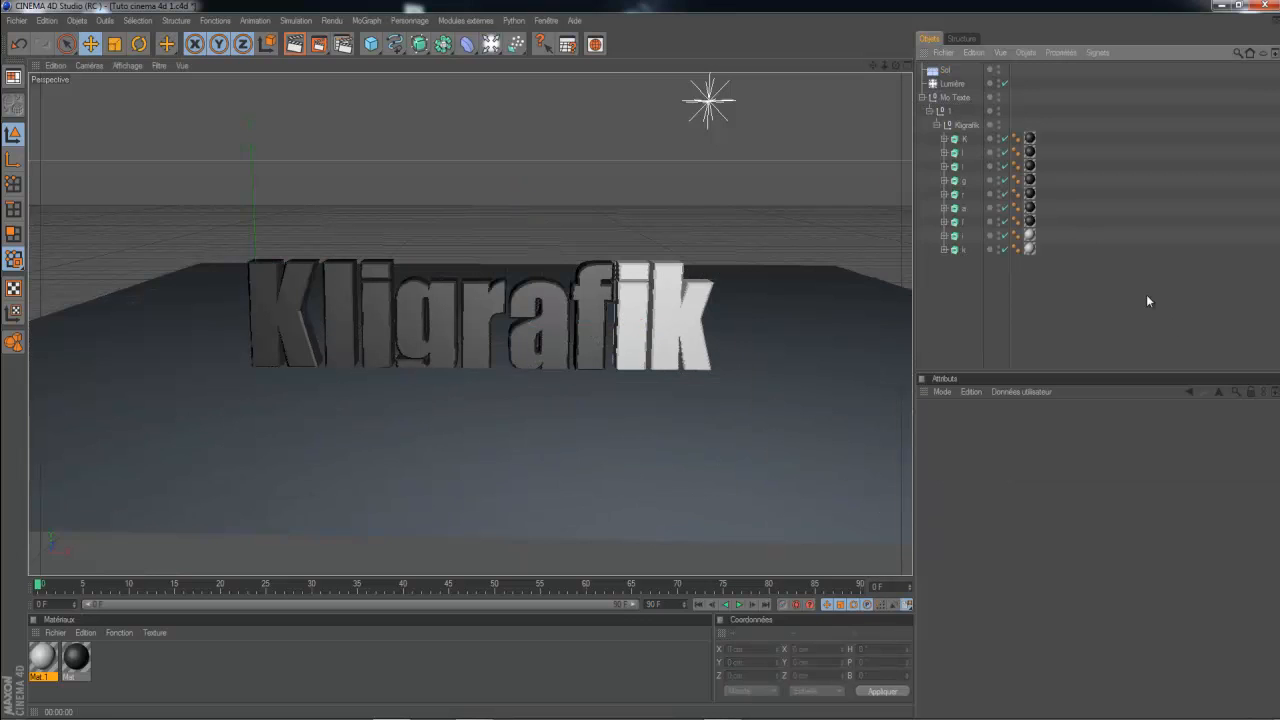
Duplicate the Sol floor and set the copy's pitch rotation to 90° so it stands upright as a backdrop.
{"action": "left_click", "coordinate": [944, 71]}
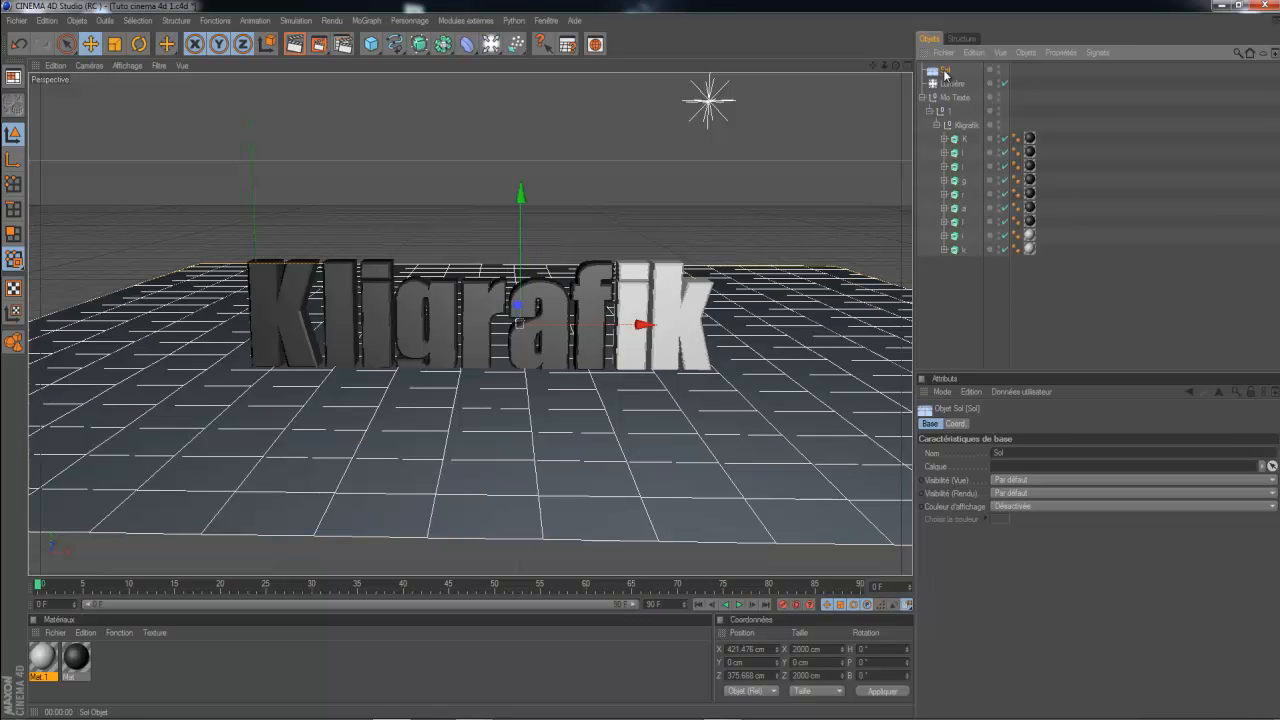
{"action": "left_click_drag", "start_coordinate": [944, 73], "coordinate": [962, 87], "text": "ctrl"}
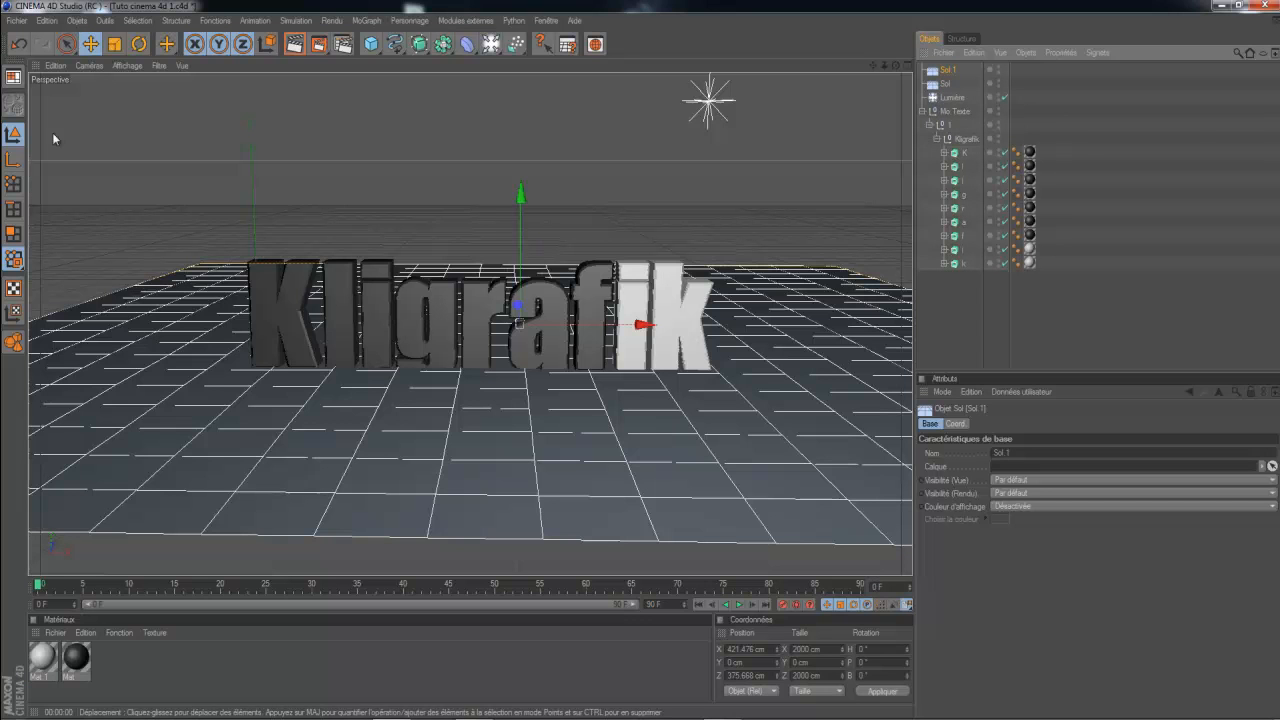
{"action": "left_click", "coordinate": [139, 44]}
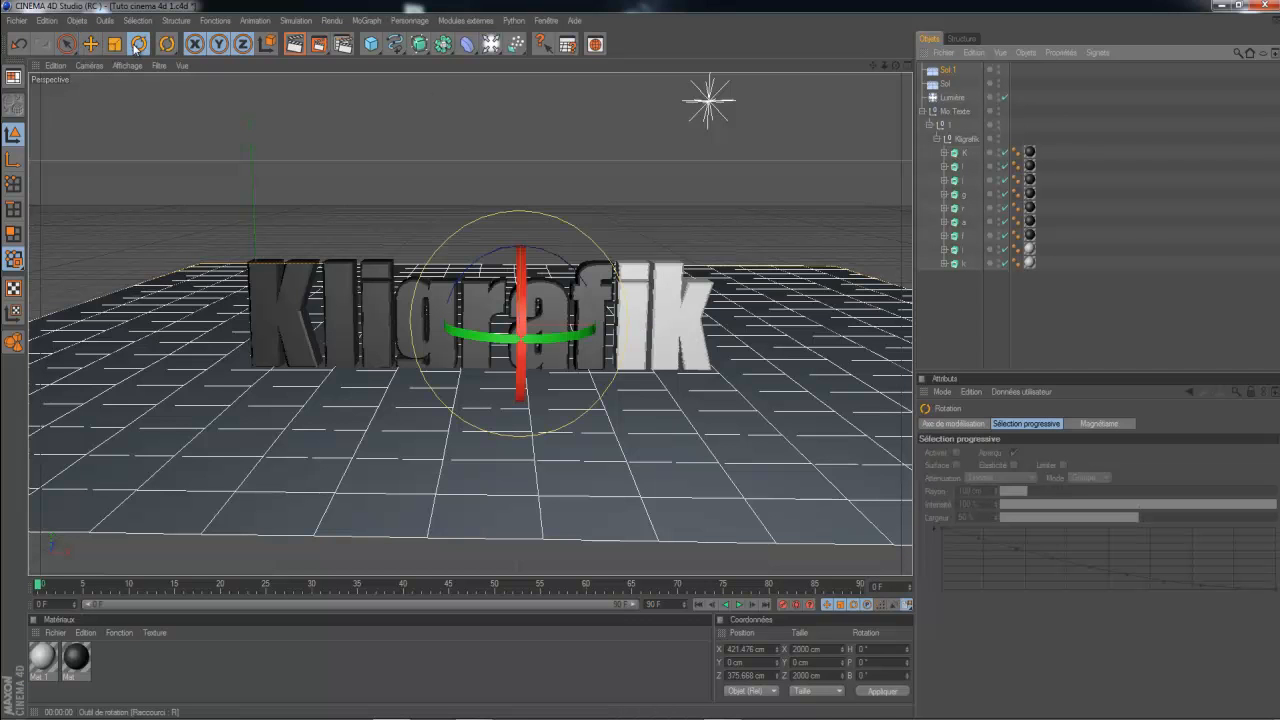
{"action": "left_click_drag", "start_coordinate": [520, 266], "coordinate": [628, 435]}
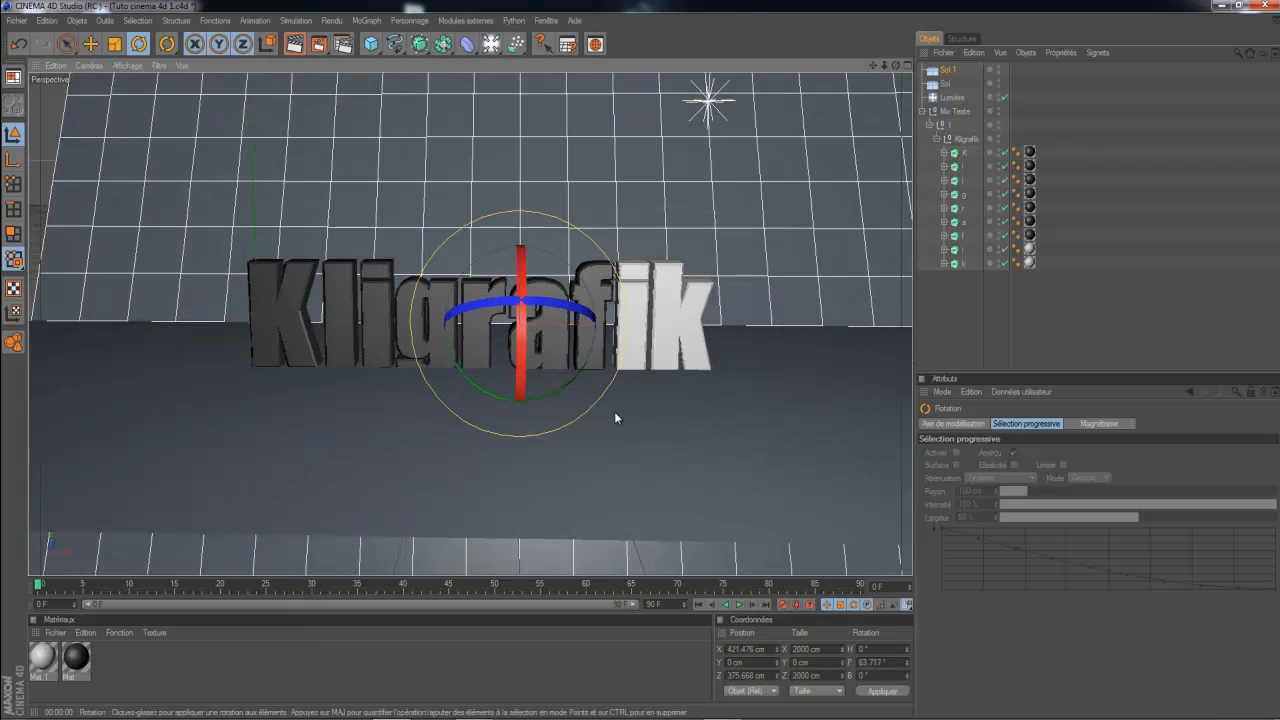
{"action": "mouse_move", "coordinate": [523, 345]}
{"action": "left_mouse_down"}
{"action": "mouse_move", "coordinate": [522, 312]}
{"action": "mouse_move", "coordinate": [523, 330]}
{"action": "left_mouse_up"}
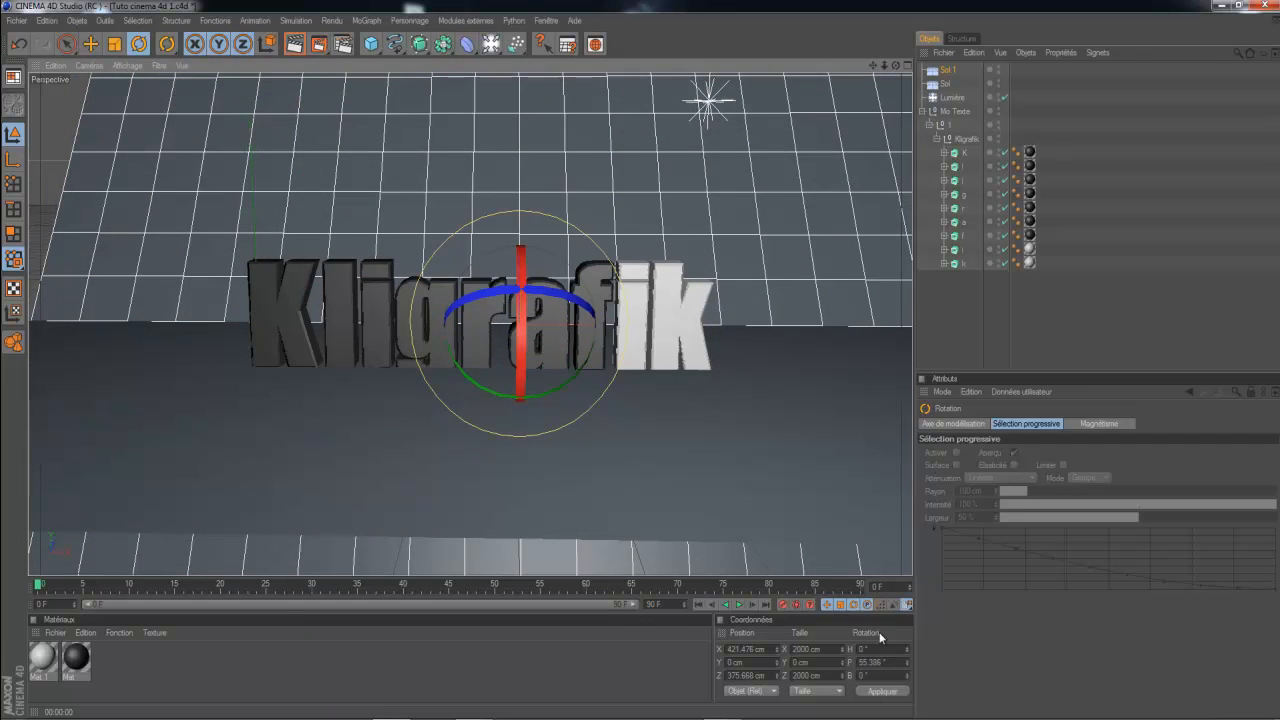
{"action": "mouse_move", "coordinate": [520, 375]}
{"action": "left_mouse_down"}
{"action": "mouse_move", "coordinate": [518, 335]}
{"action": "mouse_move", "coordinate": [517, 362]}
{"action": "left_mouse_up"}
{"action": "double_click", "coordinate": [882, 663]}
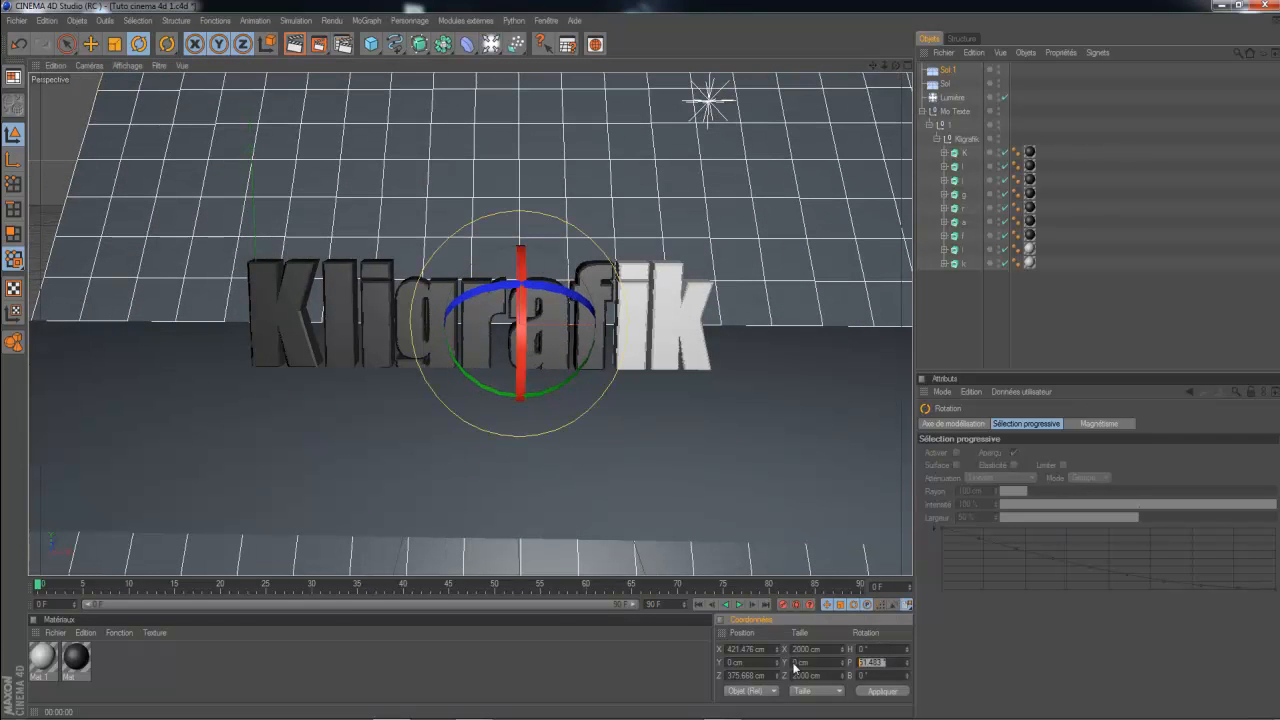
{"action": "left_click_drag", "start_coordinate": [523, 336], "coordinate": [522, 362]}
{"action": "left_click", "coordinate": [879, 662]}
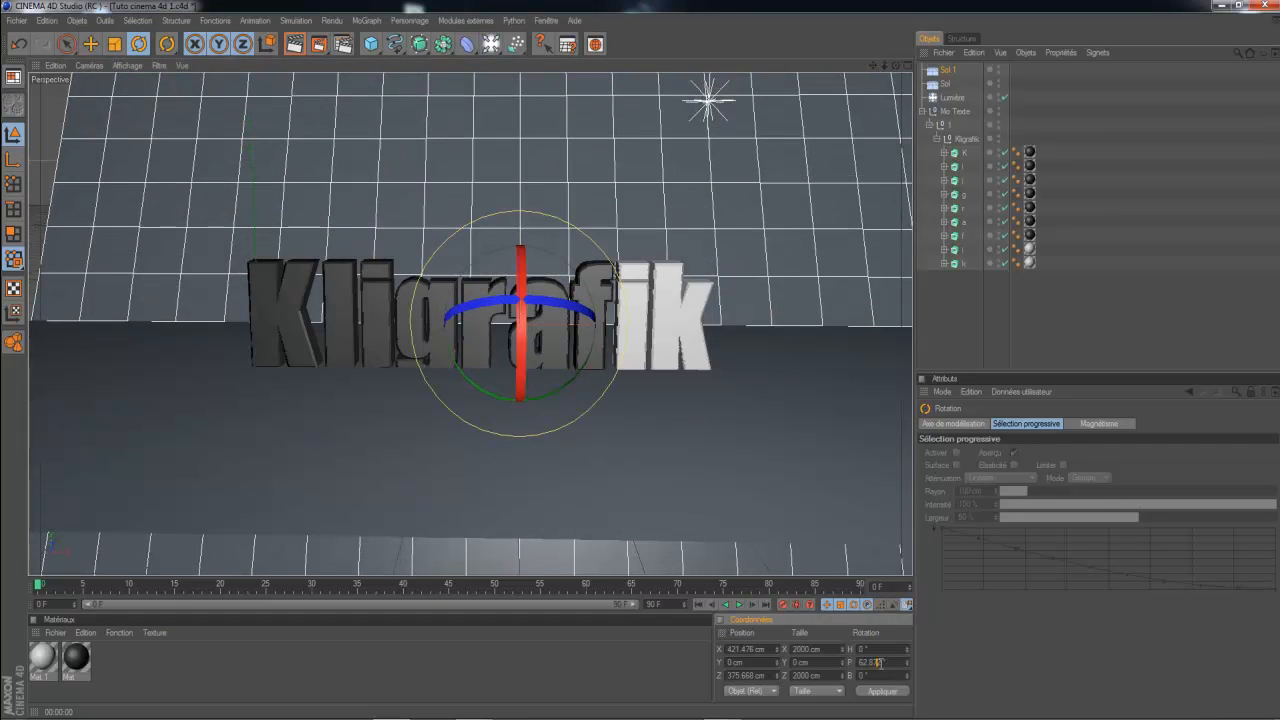
{"action": "type", "text": "90"}
{"action": "key", "text": "Return"}
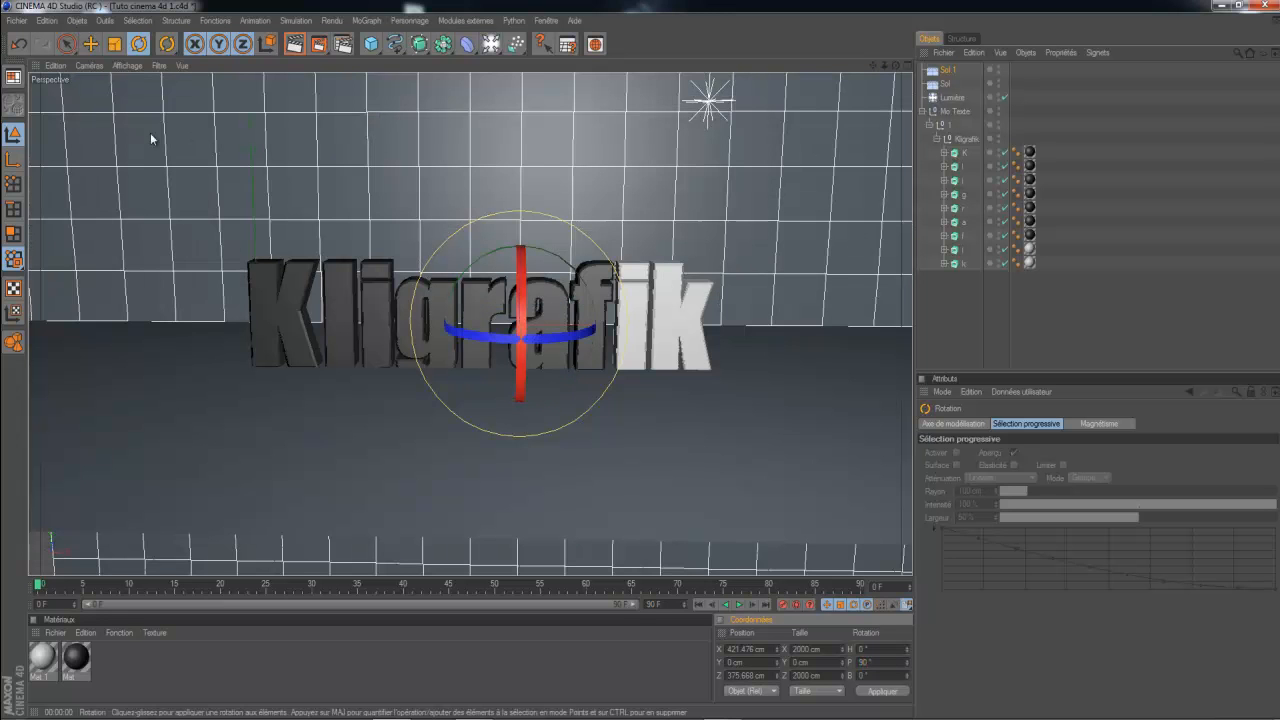
Move the upright Sol copy back behind the text to about Z 1057 cm.
{"action": "left_click", "coordinate": [64, 45]}
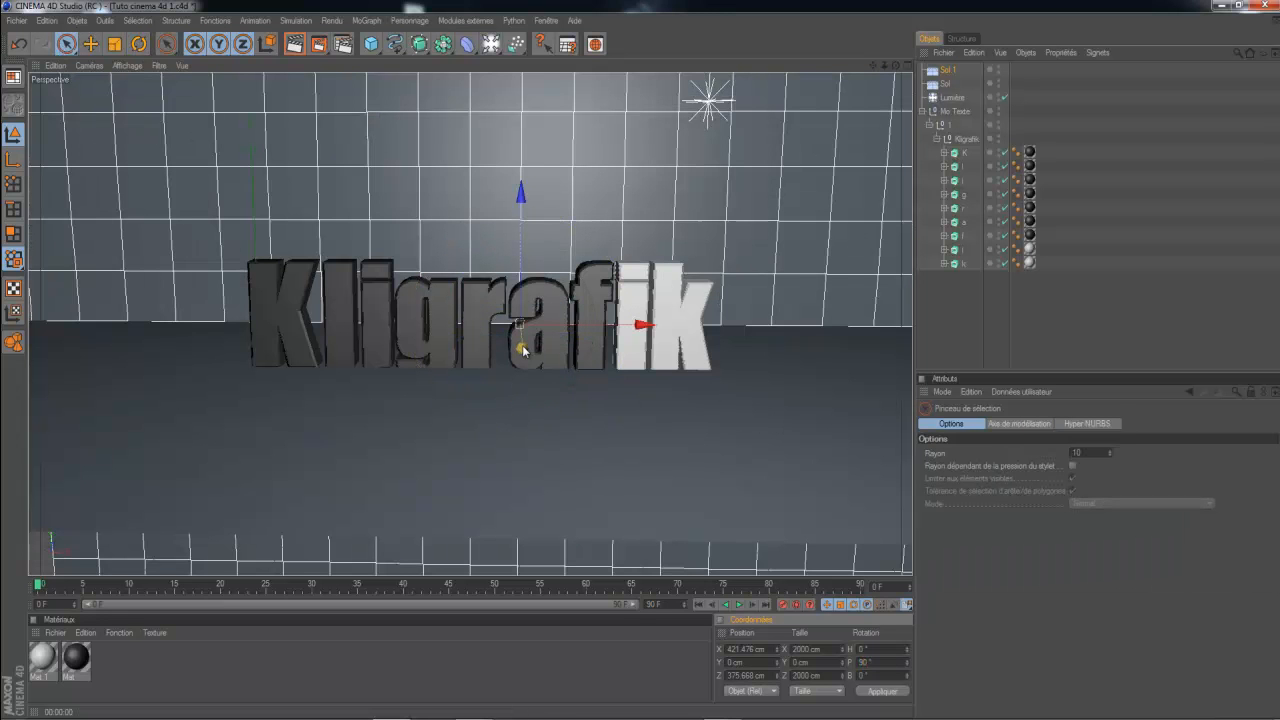
{"action": "left_click_drag", "start_coordinate": [643, 358], "coordinate": [641, 360]}
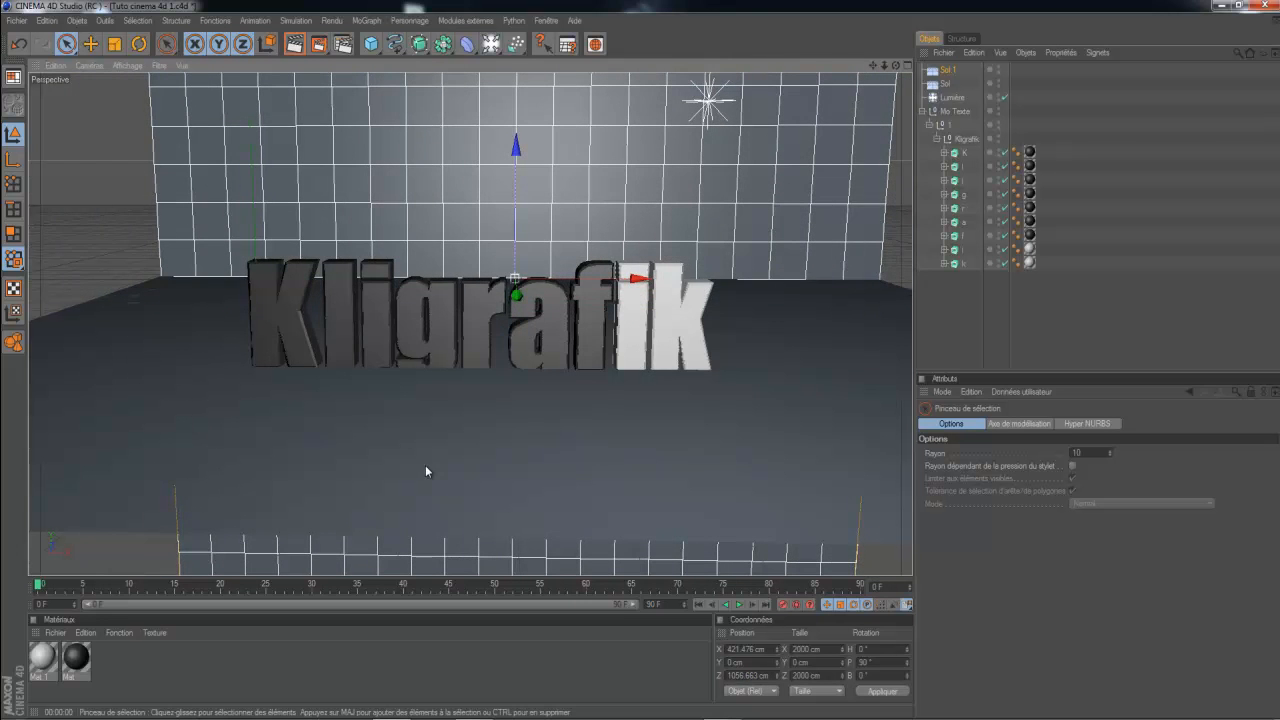
{"action": "left_click", "coordinate": [423, 409]}
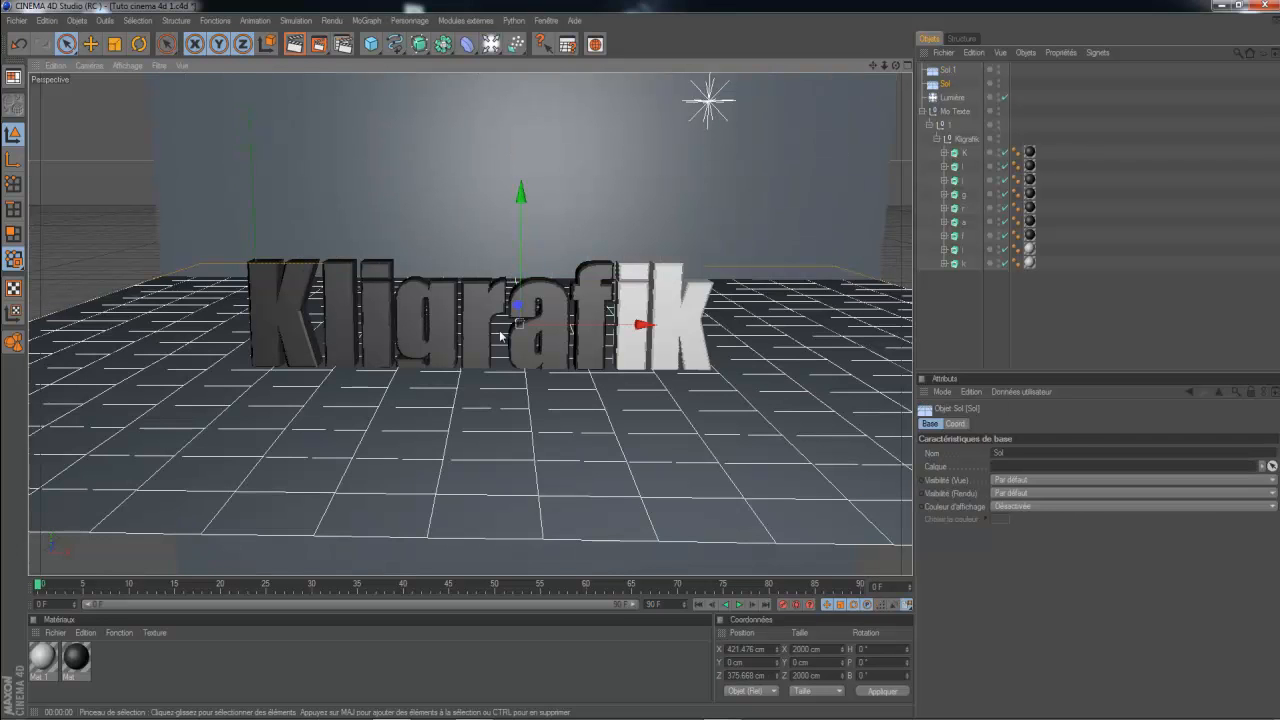
{"action": "left_click", "coordinate": [460, 338]}
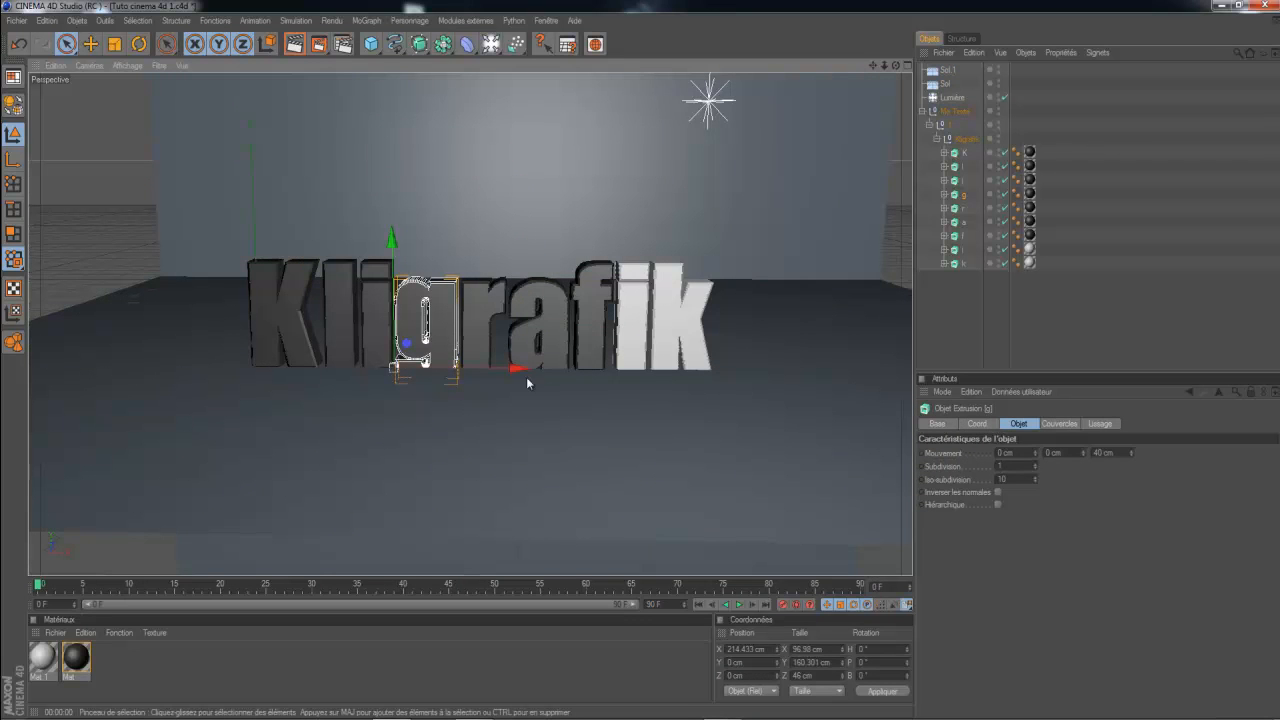
{"action": "left_click", "coordinate": [1050, 345]}
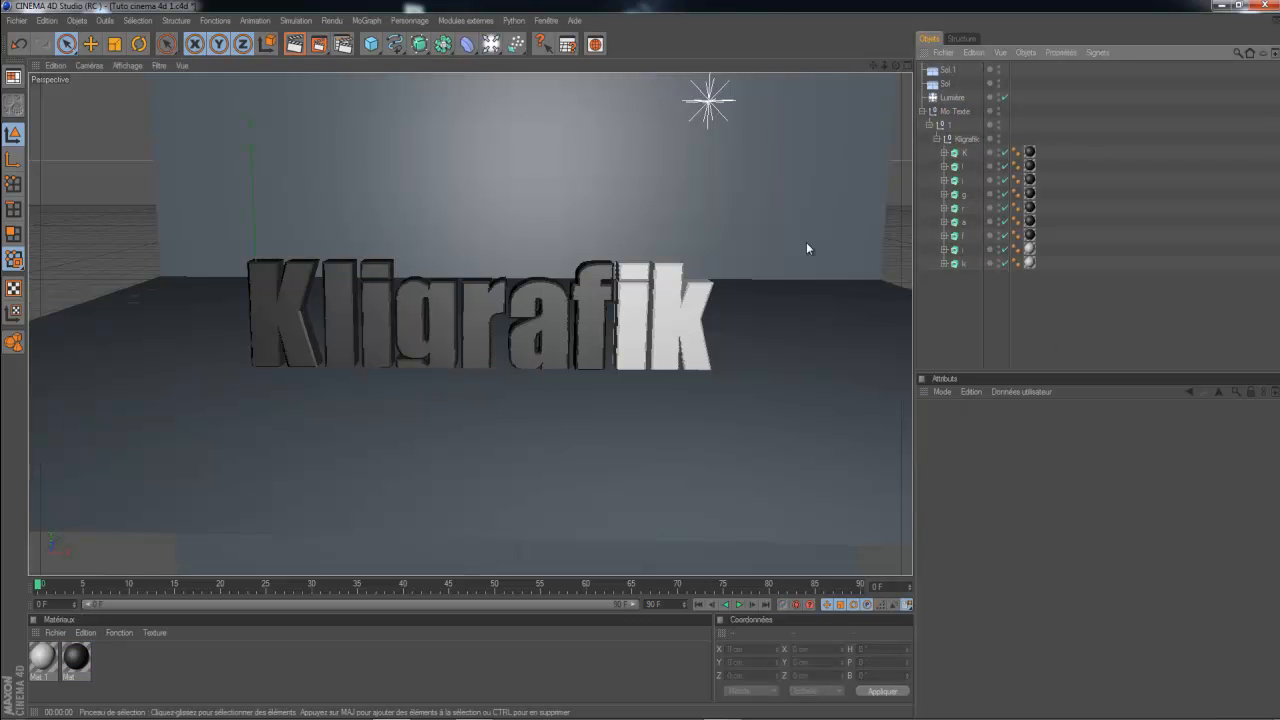
Raise the letter g by about 21.6 cm in the front view so its base aligns with the other letters.
{"action": "left_click", "coordinate": [904, 66]}
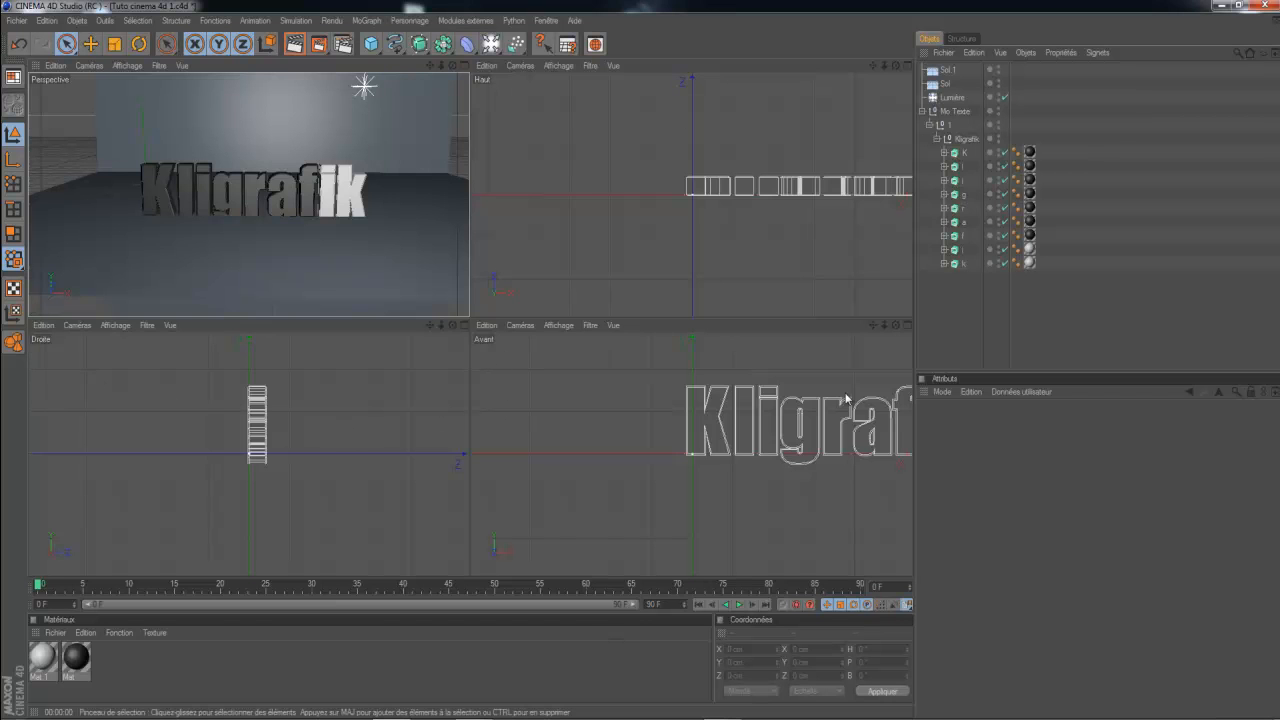
{"action": "left_click", "coordinate": [908, 325]}
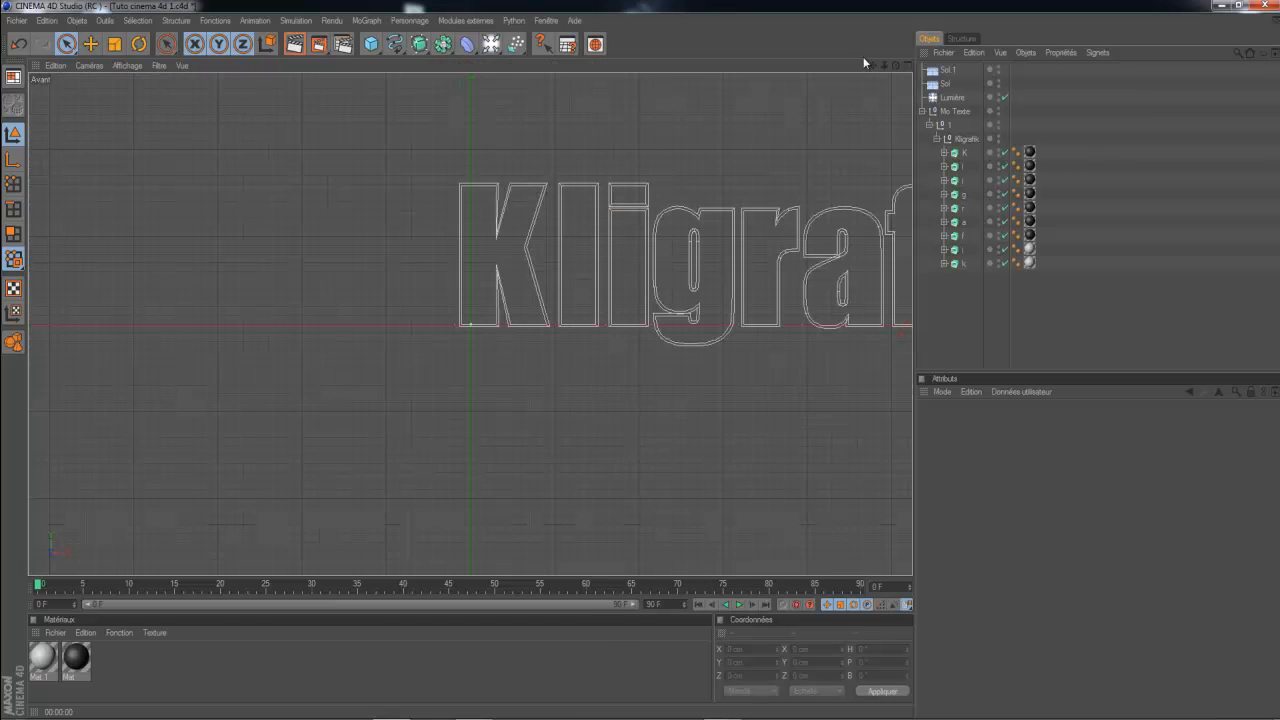
{"action": "left_click_drag", "start_coordinate": [874, 65], "coordinate": [643, 363]}
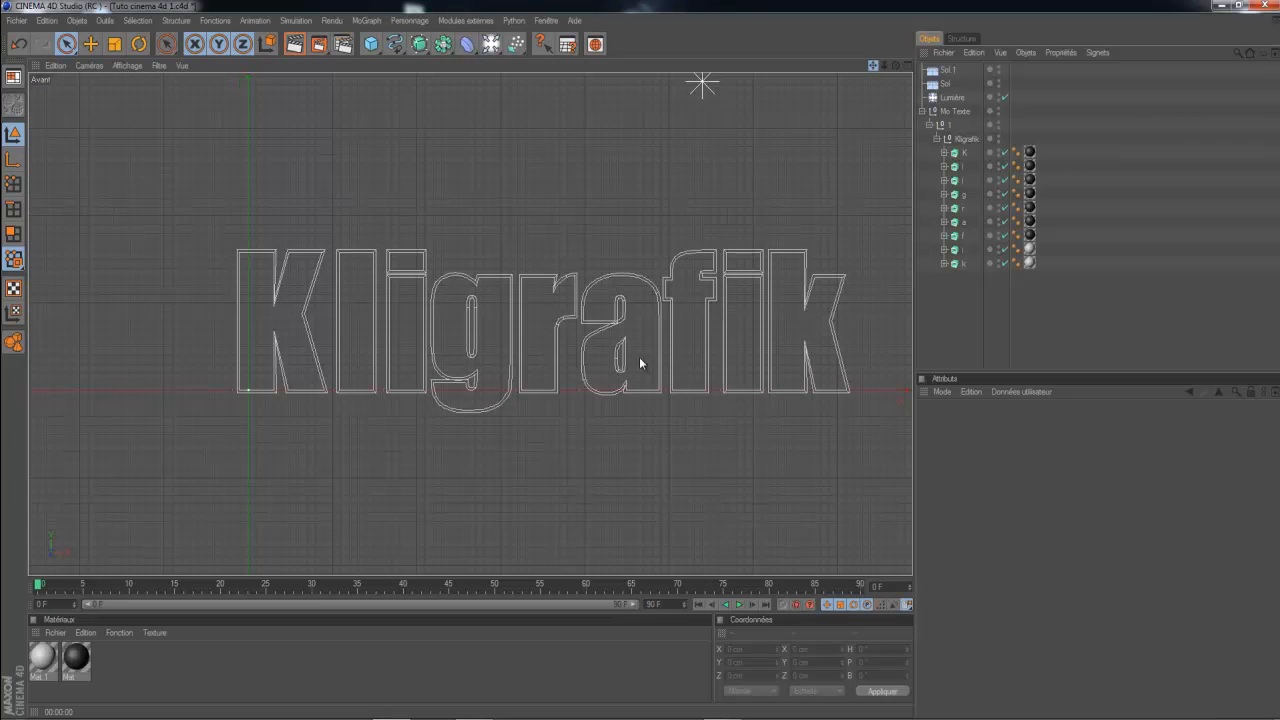
{"action": "left_click", "coordinate": [967, 196]}
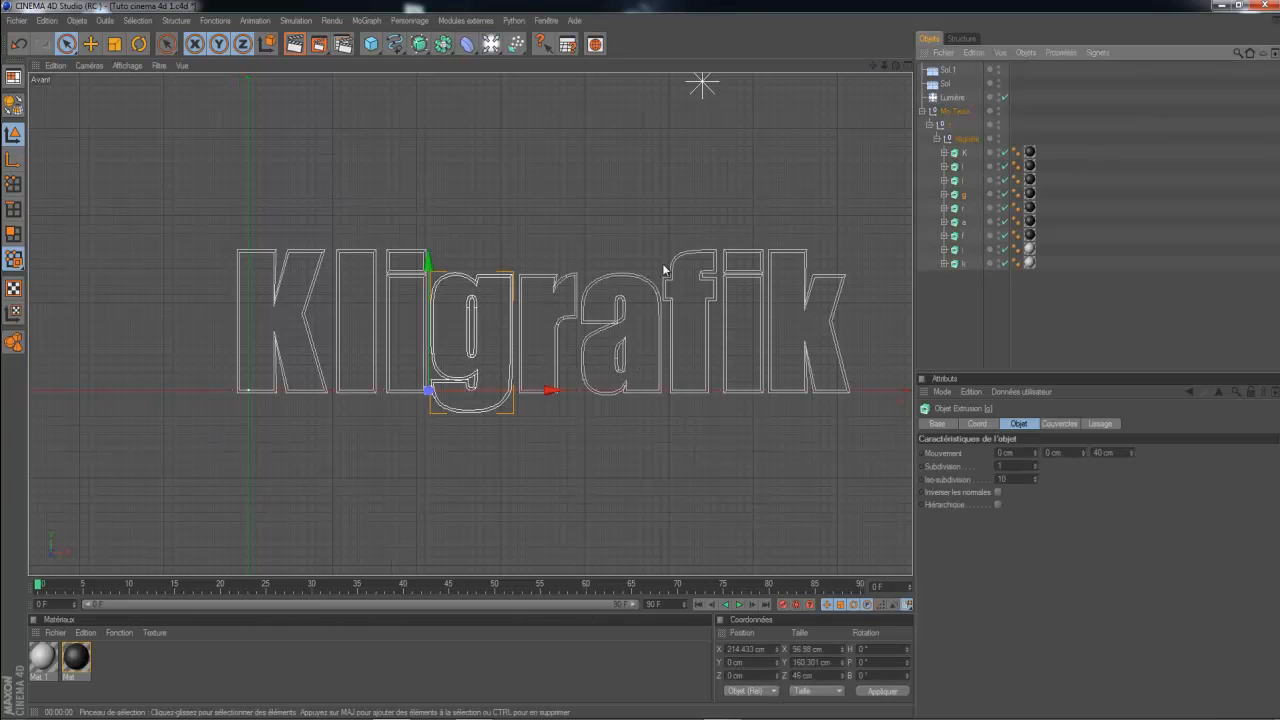
{"action": "scroll", "coordinate": [443, 360], "scroll_direction": "up", "scroll_amount": 5}
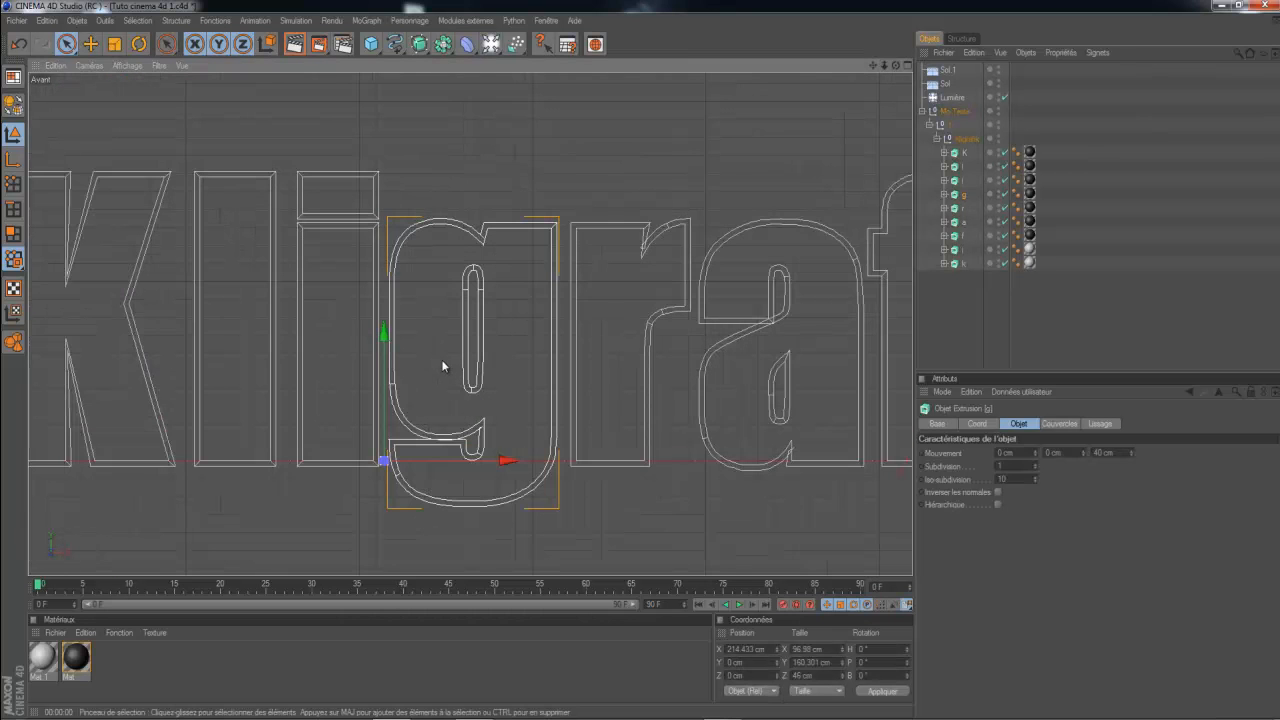
{"action": "left_click_drag", "start_coordinate": [384, 332], "coordinate": [384, 292]}
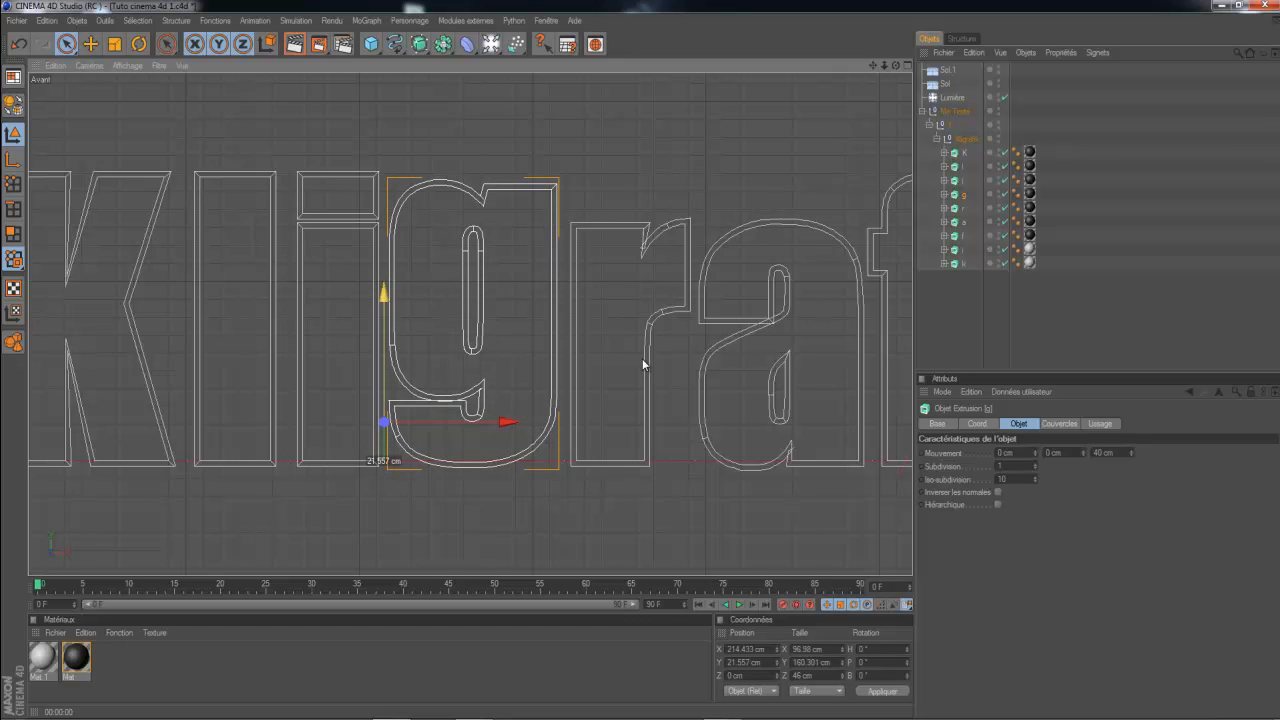
{"action": "scroll", "coordinate": [401, 405], "scroll_direction": "down", "scroll_amount": 6}
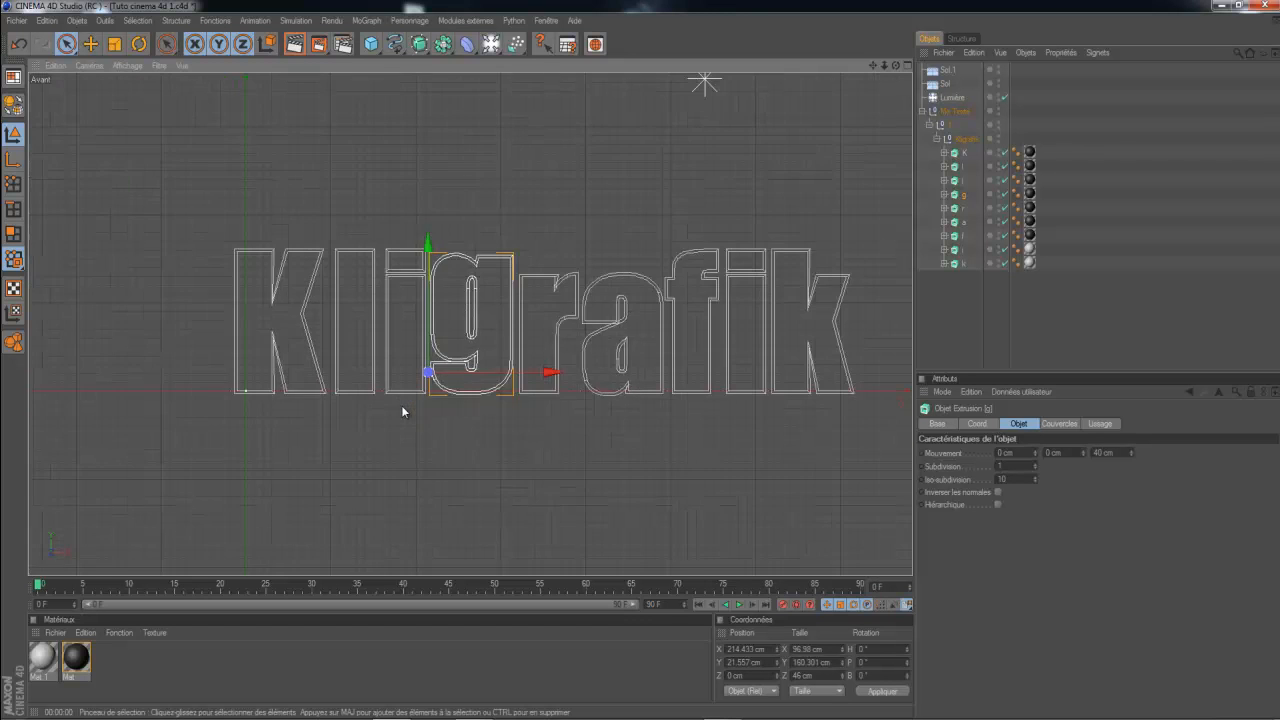
{"action": "left_click", "coordinate": [906, 67]}
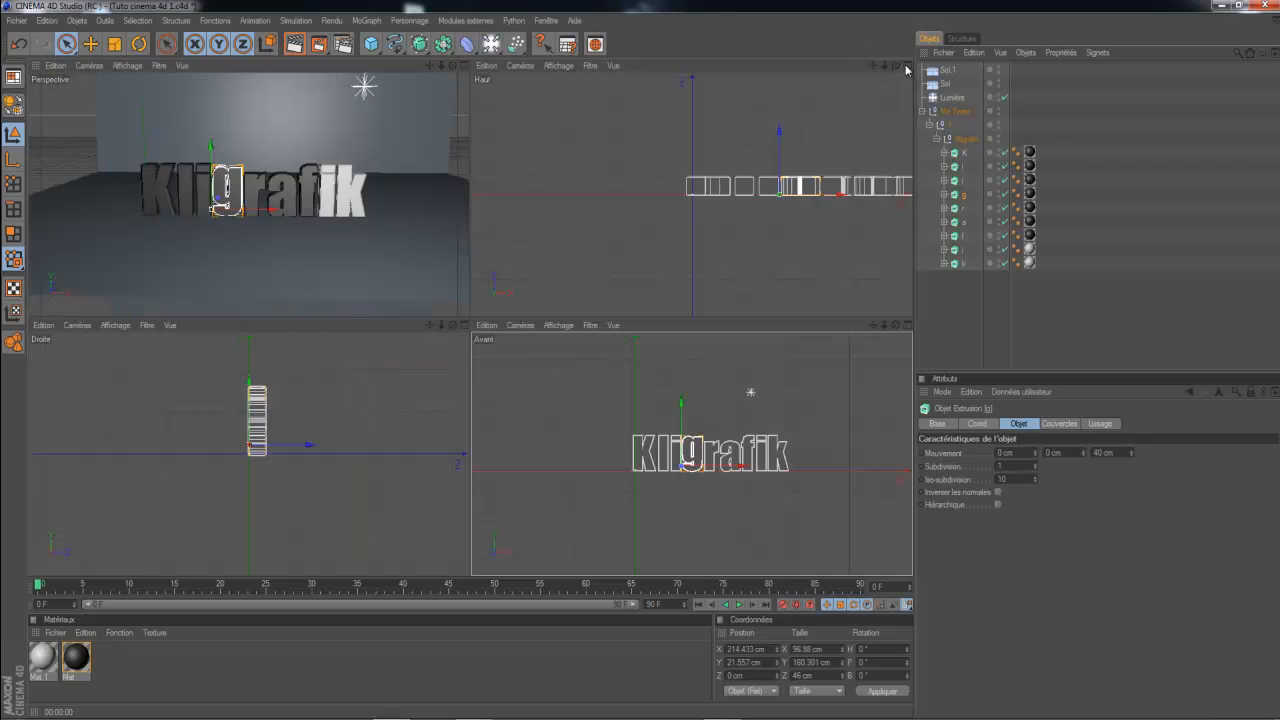
{"action": "left_click", "coordinate": [452, 65]}
{"action": "left_click", "coordinate": [503, 330]}
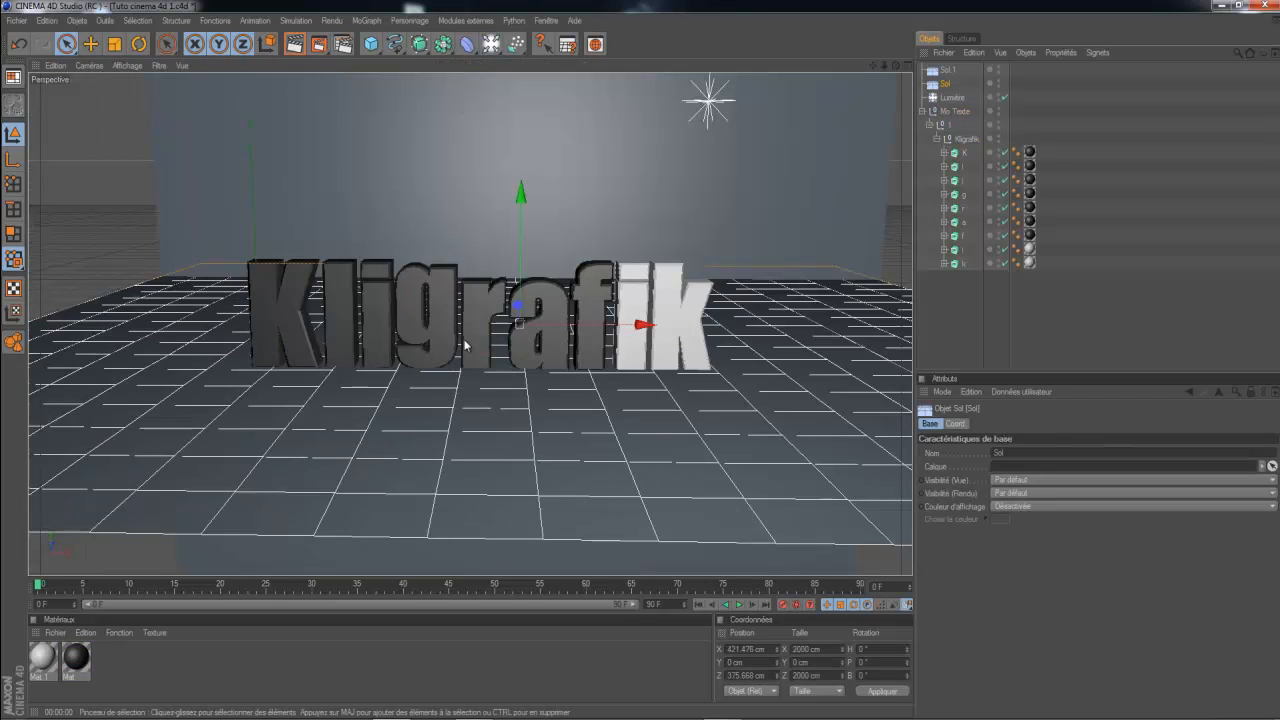
{"action": "left_click", "coordinate": [964, 323]}
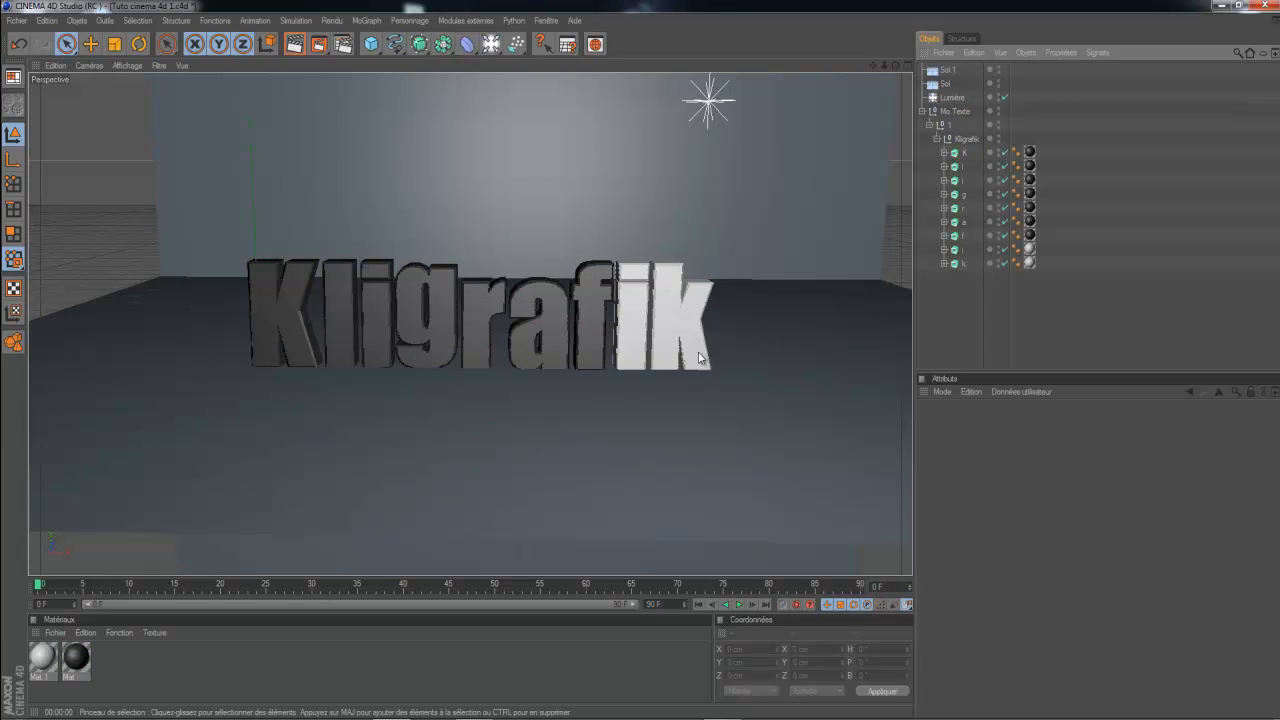
Lower the horizontal Sol floor to about Y -4.6 cm, just beneath the letters.
{"action": "left_click", "coordinate": [641, 352]}
{"action": "left_click", "coordinate": [692, 417]}
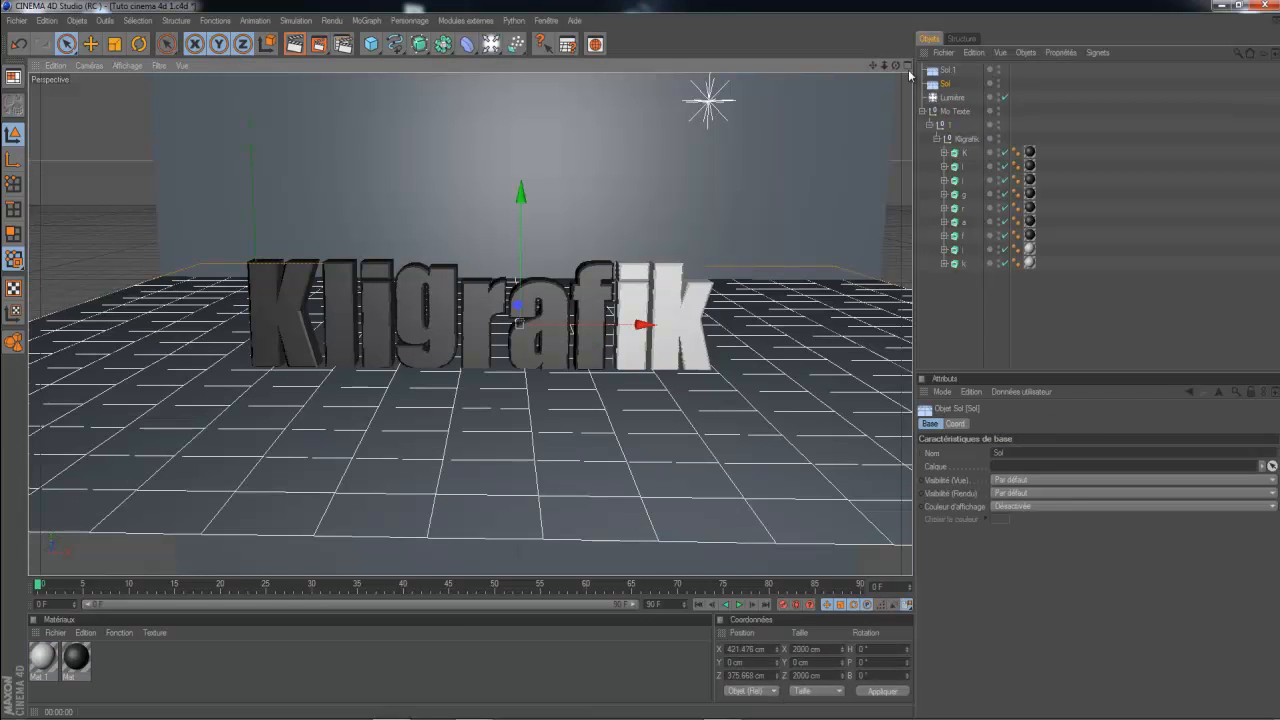
{"action": "left_click", "coordinate": [908, 66]}
{"action": "scroll", "coordinate": [811, 256], "scroll_direction": "down", "scroll_amount": 1}
{"action": "scroll", "coordinate": [770, 362], "scroll_direction": "up", "scroll_amount": 6}
{"action": "scroll", "coordinate": [763, 468], "scroll_direction": "down", "scroll_amount": 3}
{"action": "scroll", "coordinate": [871, 372], "scroll_direction": "down", "scroll_amount": 2}
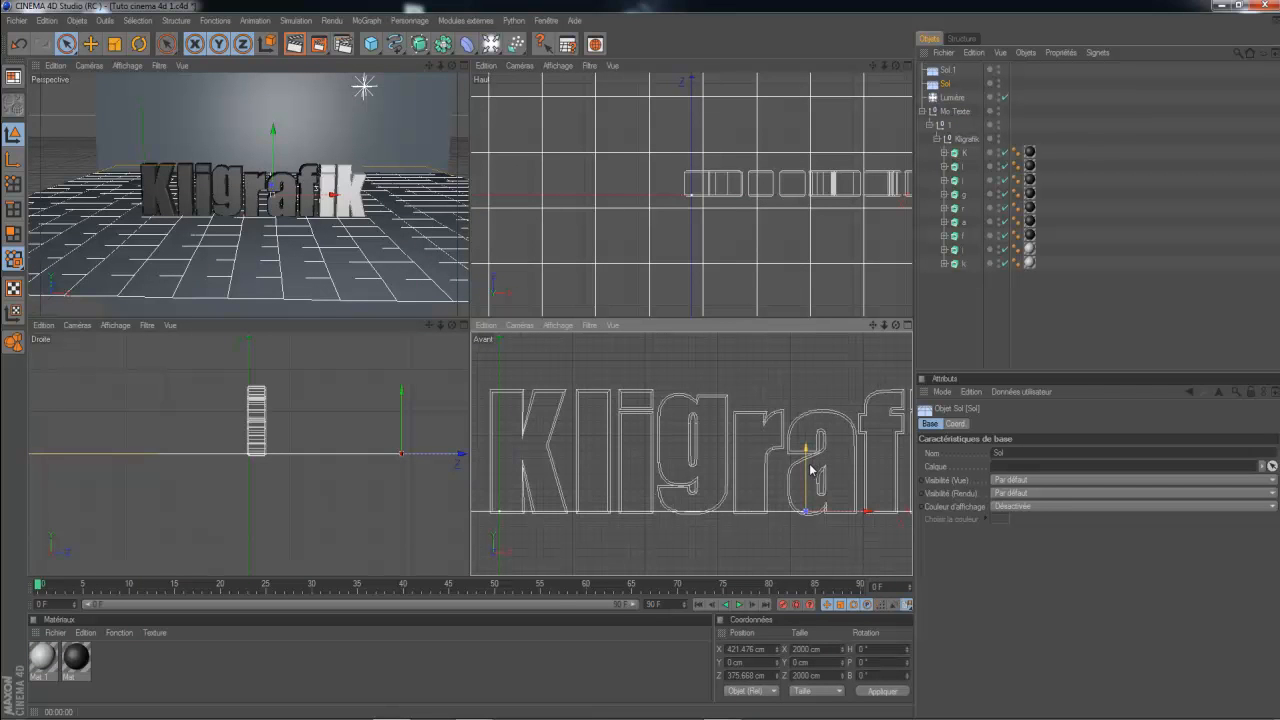
{"action": "left_click_drag", "start_coordinate": [643, 359], "coordinate": [643, 362]}
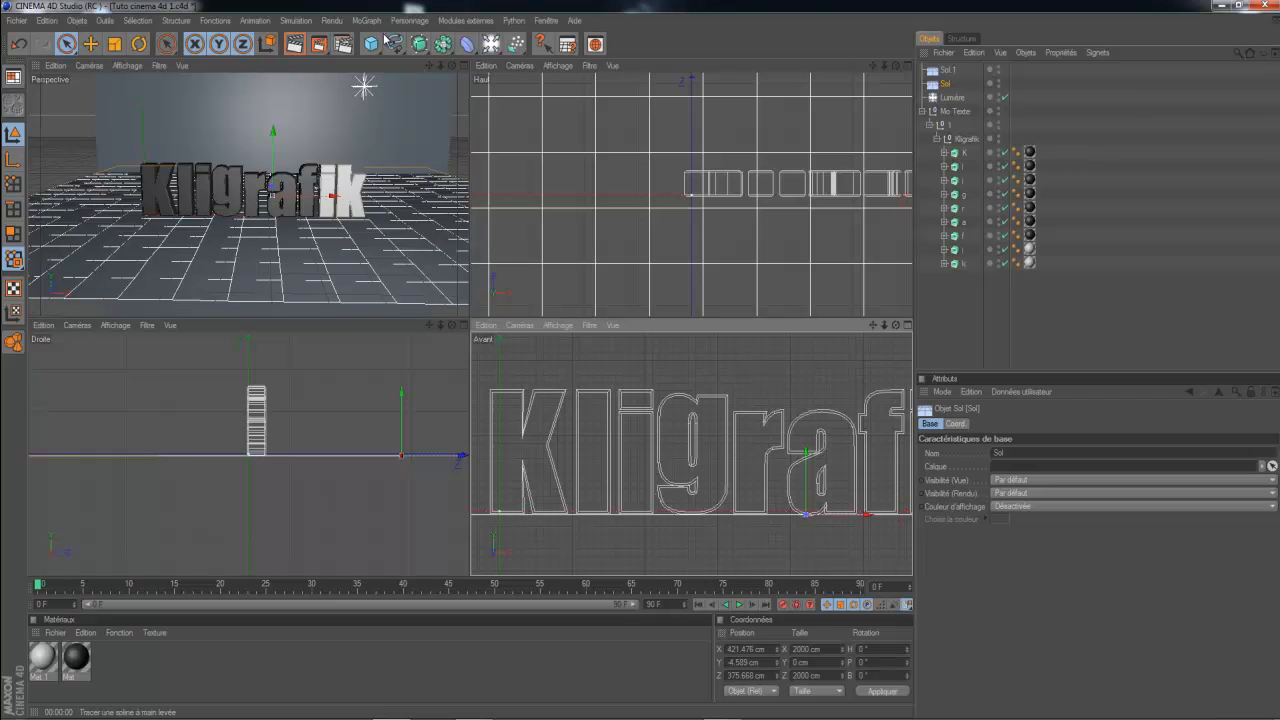
{"action": "left_click", "coordinate": [463, 66]}
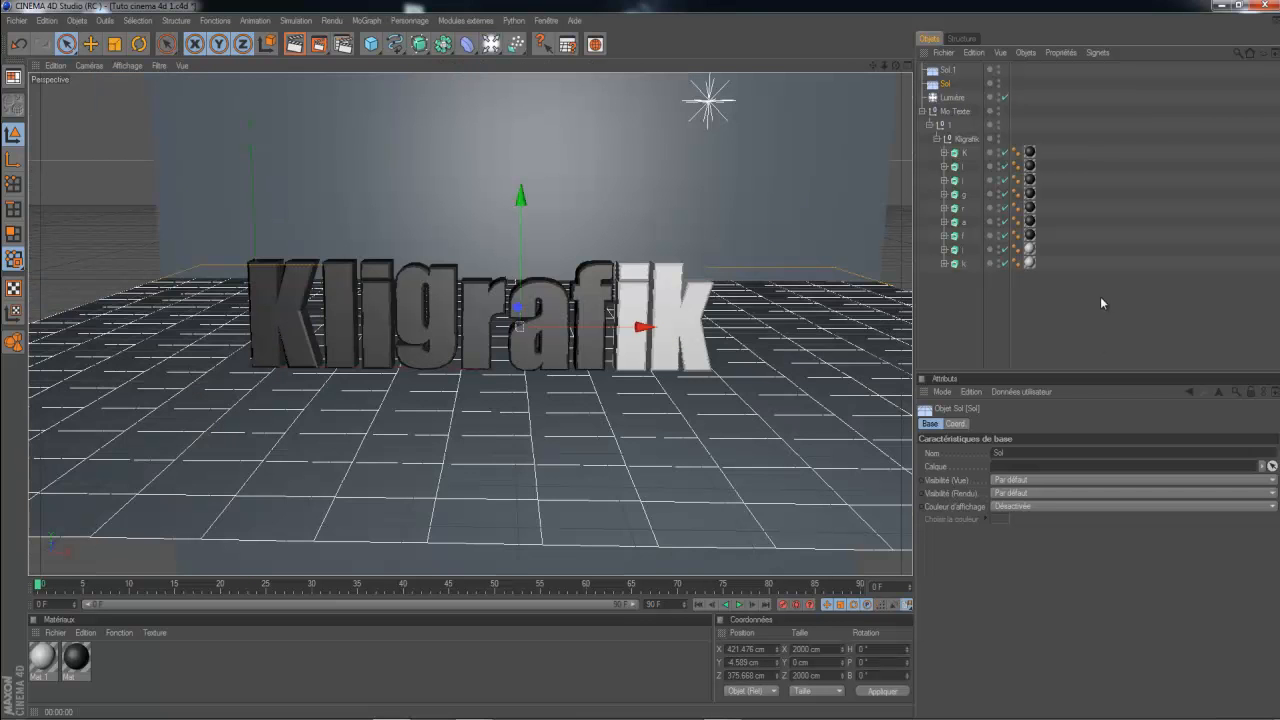
{"action": "left_click", "coordinate": [1060, 297]}
Tilt the final letter k outward with a bank rotation of about 10.6°.
{"action": "left_click", "coordinate": [692, 313]}
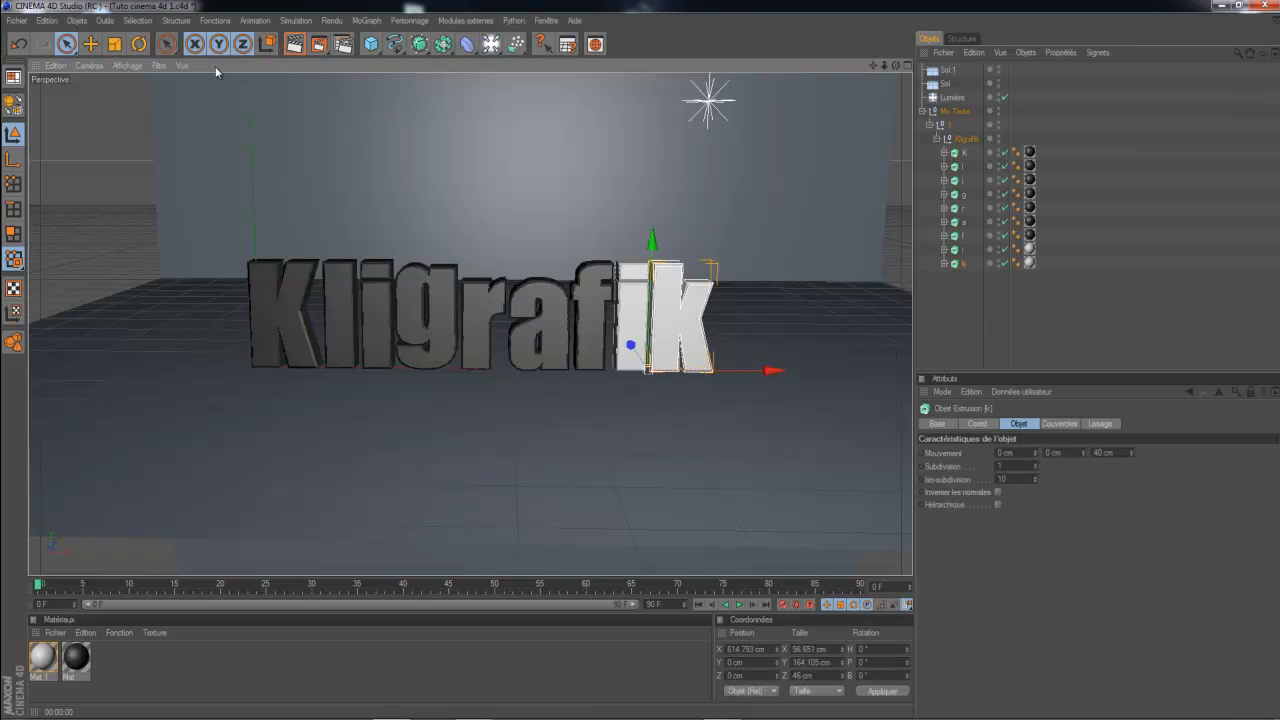
{"action": "left_click", "coordinate": [139, 44]}
{"action": "left_click_drag", "start_coordinate": [660, 295], "coordinate": [675, 299]}
{"action": "left_click", "coordinate": [983, 311]}
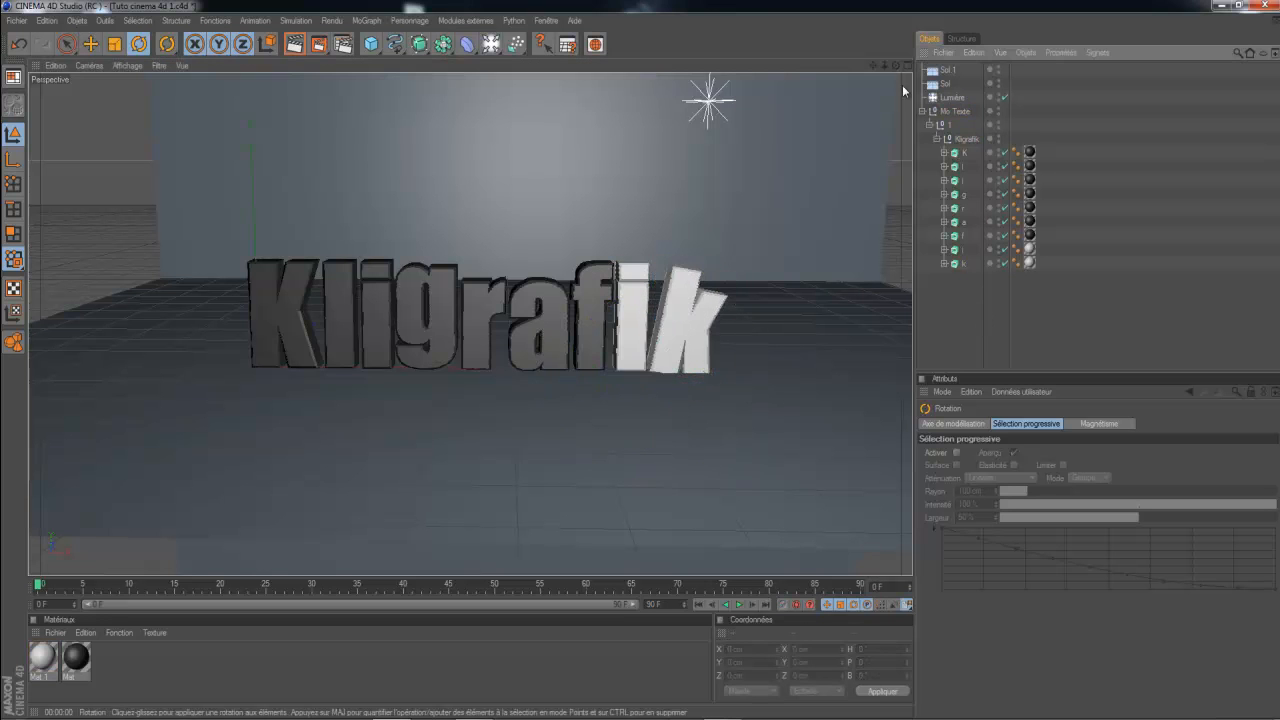
Move the tilted k in the front view to about X 611 cm, Y 19 cm, resting against the i and above the floor.
{"action": "left_click", "coordinate": [908, 65]}
{"action": "left_click_drag", "start_coordinate": [875, 327], "coordinate": [716, 340]}
{"action": "left_click", "coordinate": [658, 456]}
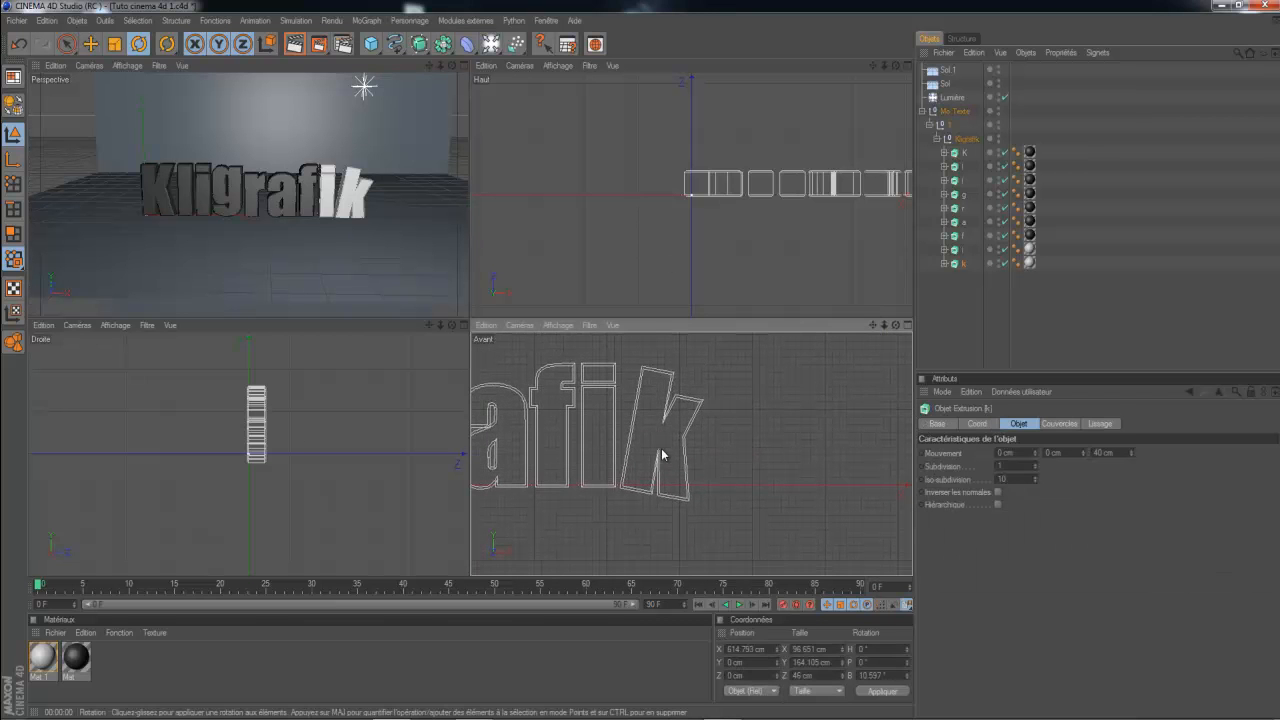
{"action": "left_click", "coordinate": [66, 44]}
{"action": "scroll", "coordinate": [735, 505], "scroll_direction": "up", "scroll_amount": 6}
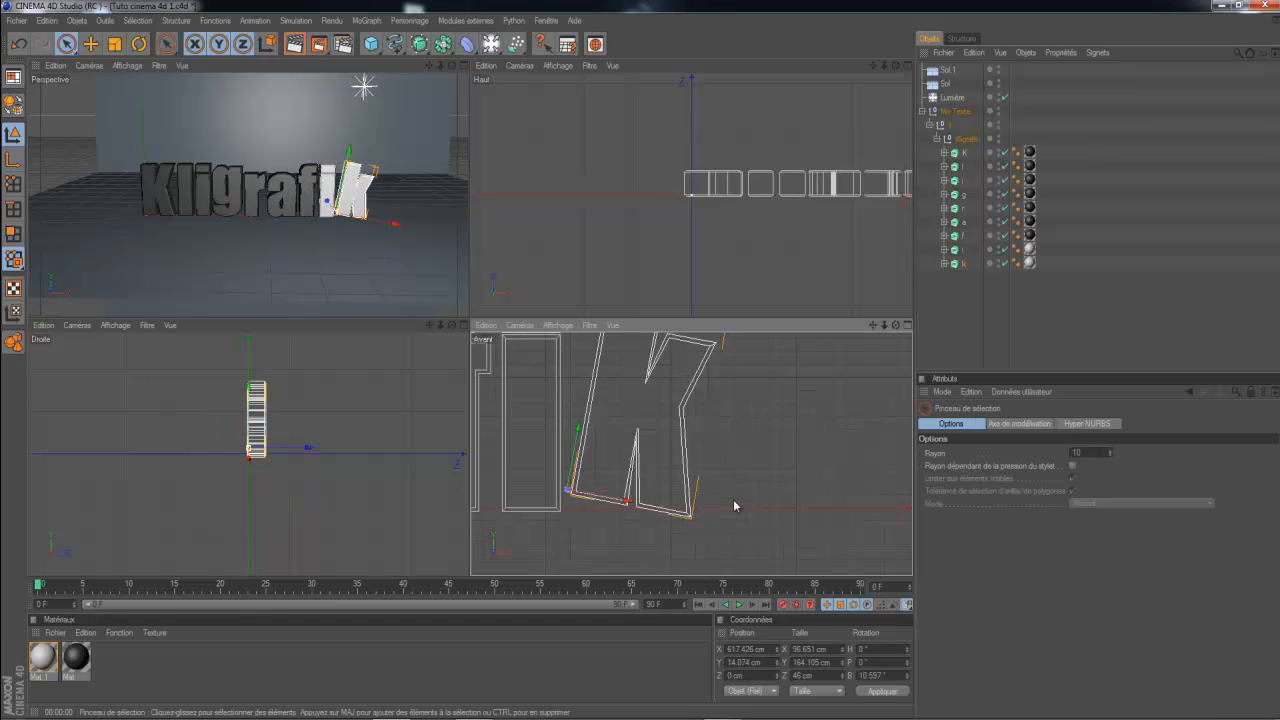
{"action": "left_click_drag", "start_coordinate": [873, 326], "coordinate": [918, 297]}
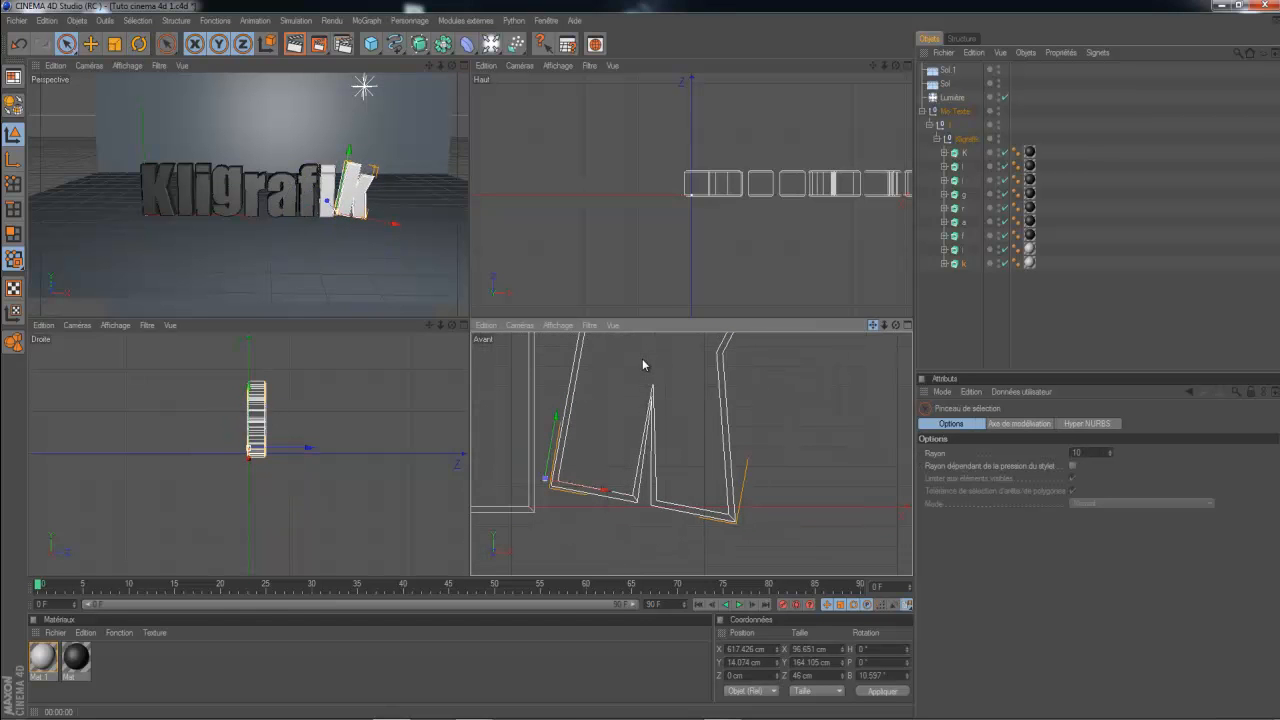
{"action": "left_click_drag", "start_coordinate": [606, 491], "coordinate": [595, 489]}
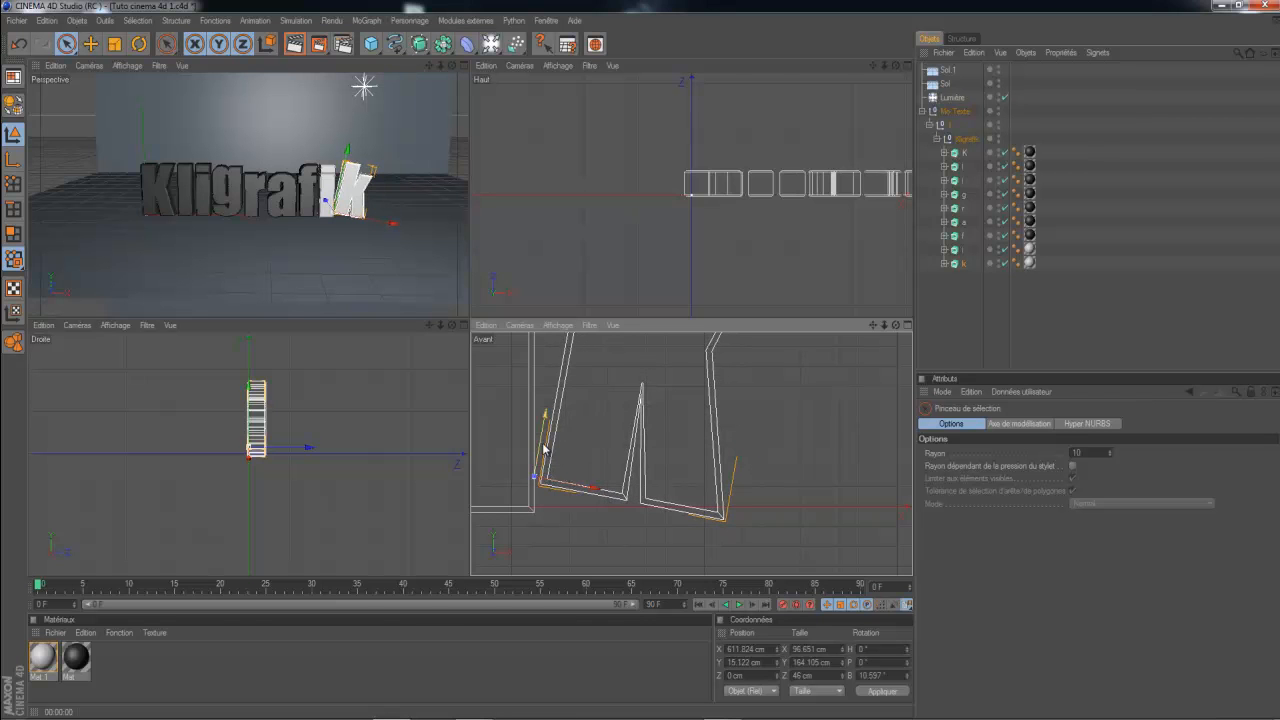
{"action": "mouse_move", "coordinate": [544, 446]}
{"action": "left_mouse_down"}
{"action": "mouse_move", "coordinate": [544, 435]}
{"action": "mouse_move", "coordinate": [569, 471]}
{"action": "mouse_move", "coordinate": [542, 434]}
{"action": "left_mouse_up"}
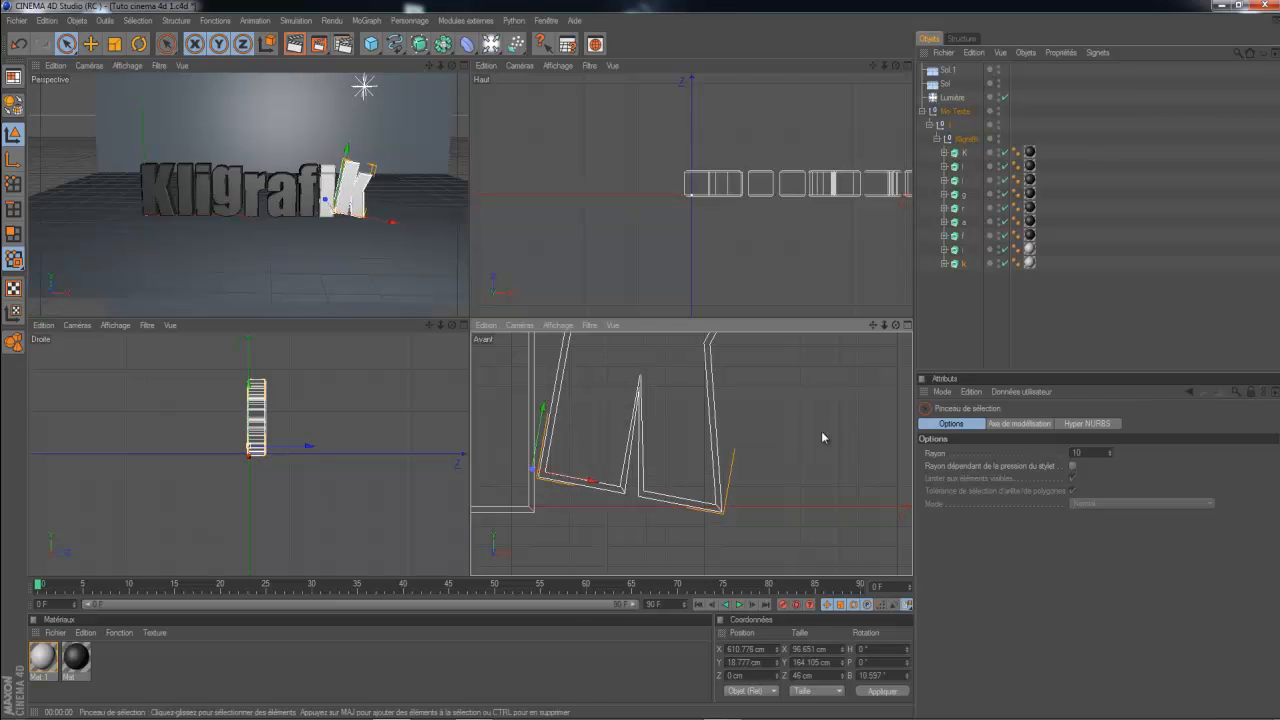
{"action": "left_click", "coordinate": [999, 497]}
{"action": "left_click", "coordinate": [642, 447]}
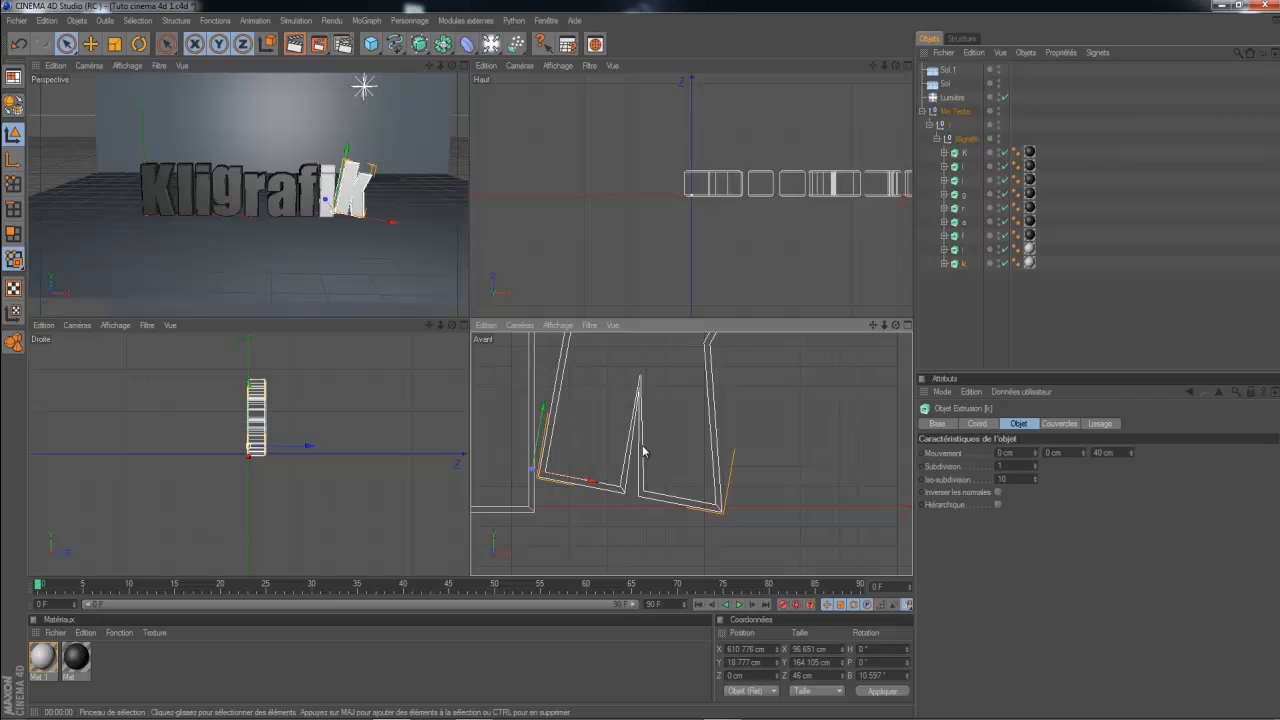
Create a new material and set its colour to pure white (RGB 255, 255, 255).
{"action": "left_click", "coordinate": [810, 448]}
{"action": "left_click", "coordinate": [464, 65]}
{"action": "scroll", "coordinate": [417, 141], "scroll_direction": "down", "scroll_amount": 1}
{"action": "left_click_drag", "start_coordinate": [896, 63], "coordinate": [641, 358]}
{"action": "left_click", "coordinate": [1039, 303]}
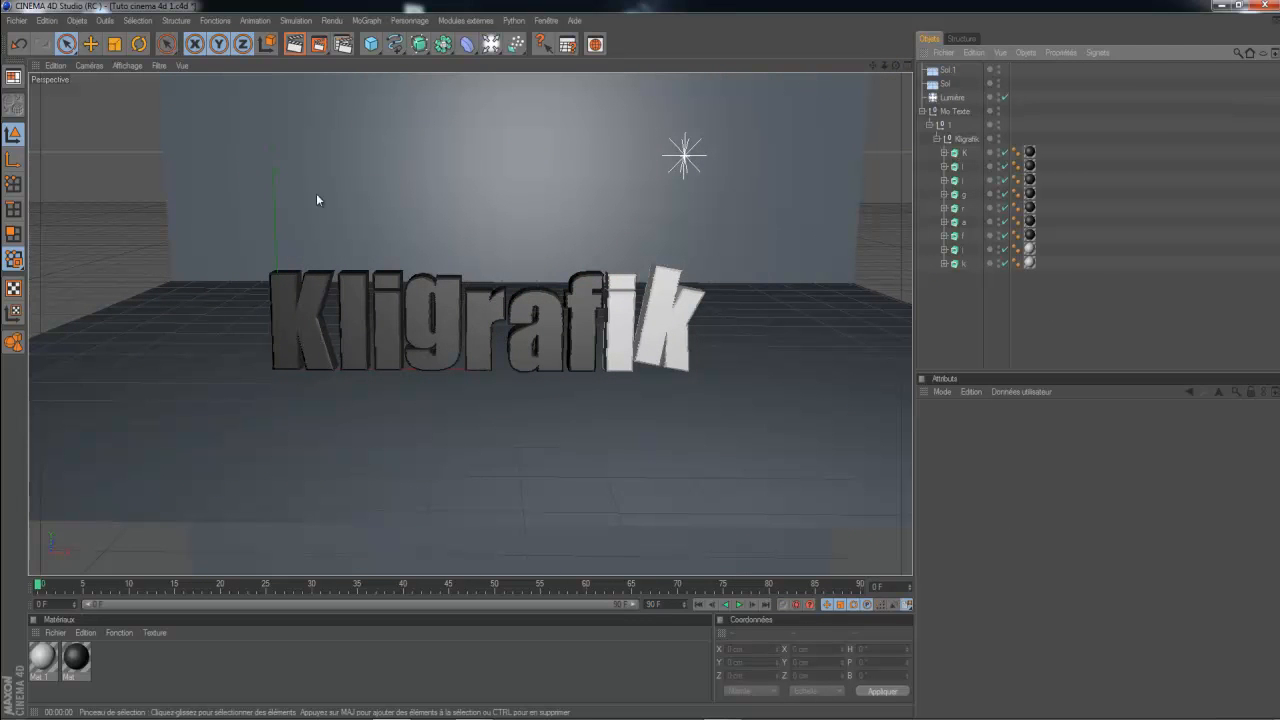
{"action": "double_click", "coordinate": [168, 664]}
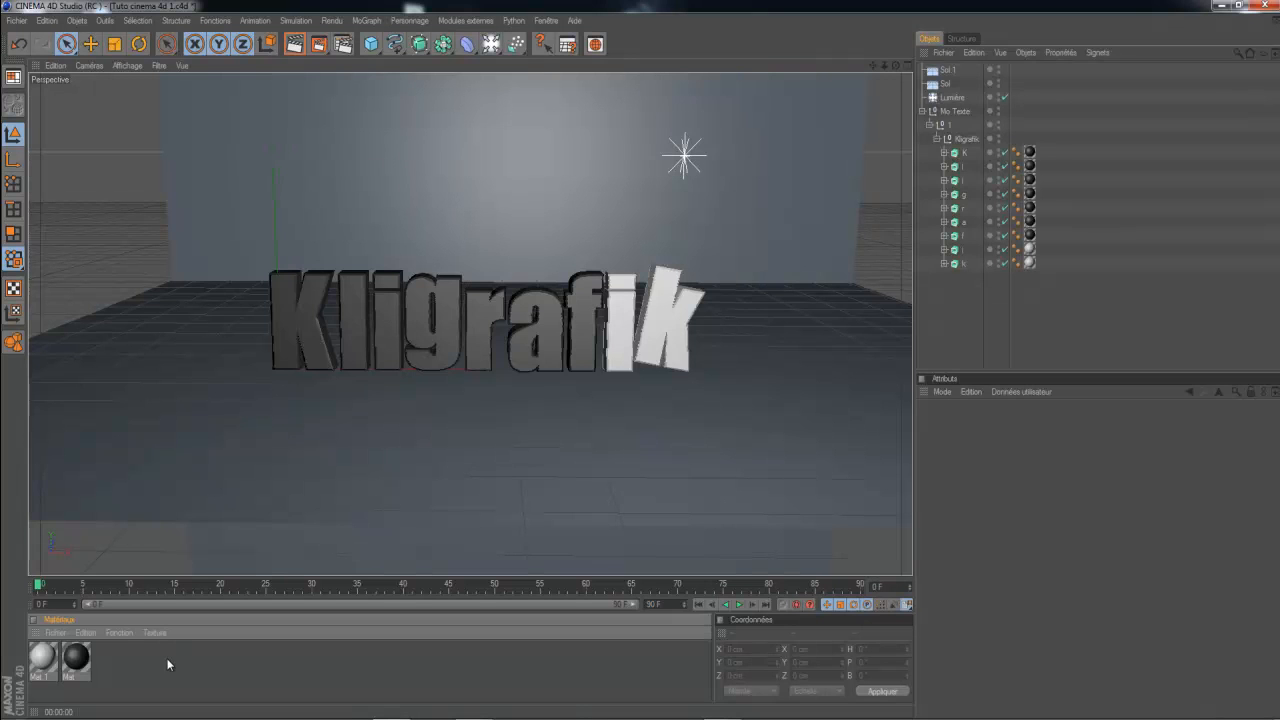
{"action": "double_click", "coordinate": [40, 657]}
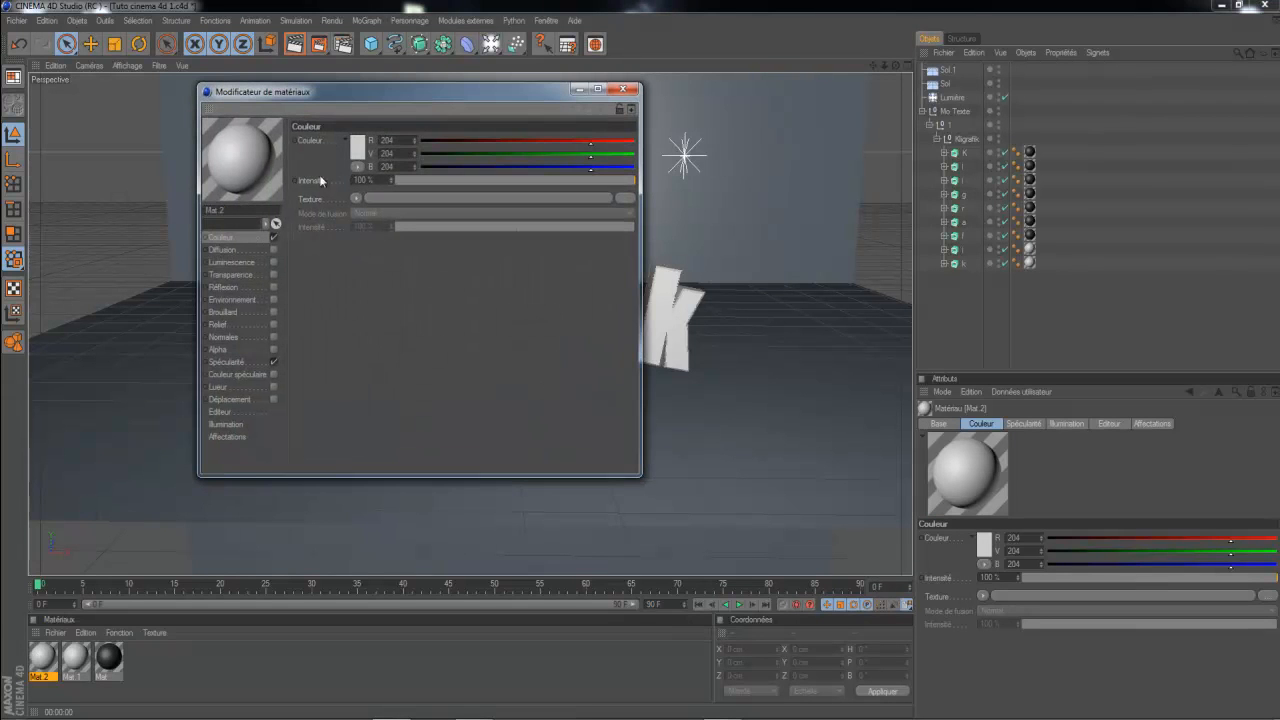
{"action": "left_click", "coordinate": [357, 146]}
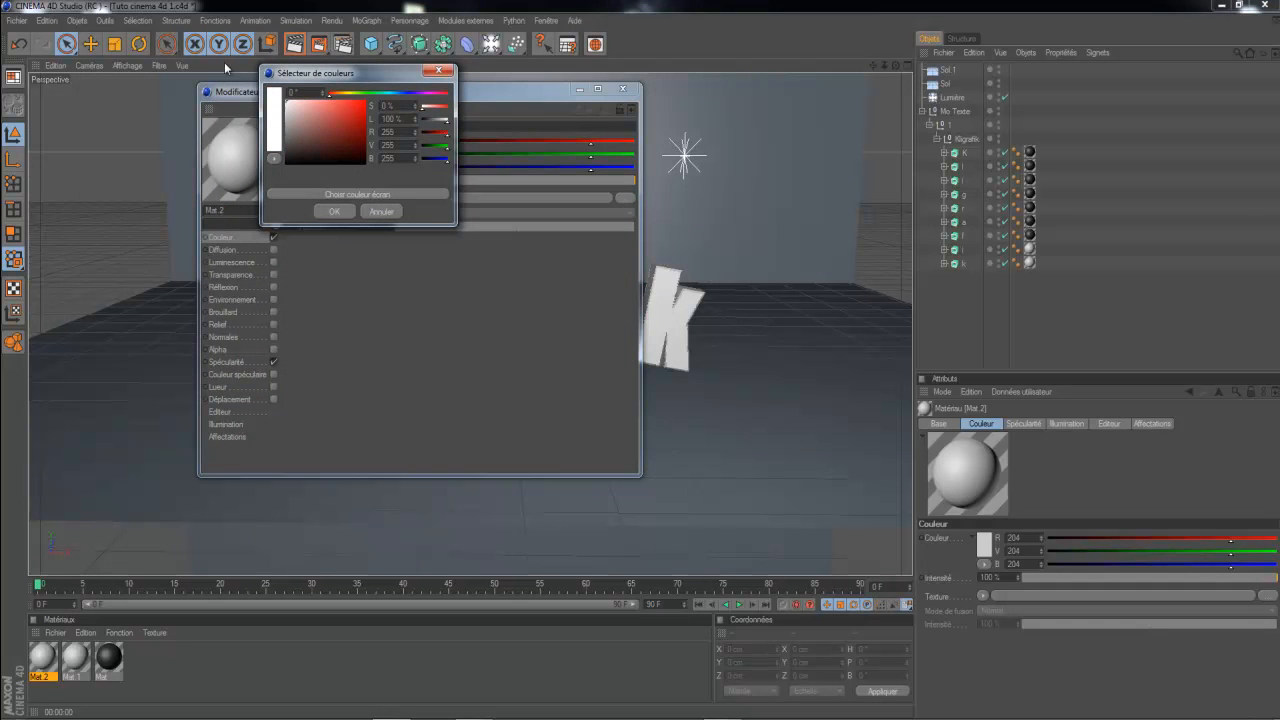
{"action": "left_click", "coordinate": [334, 212]}
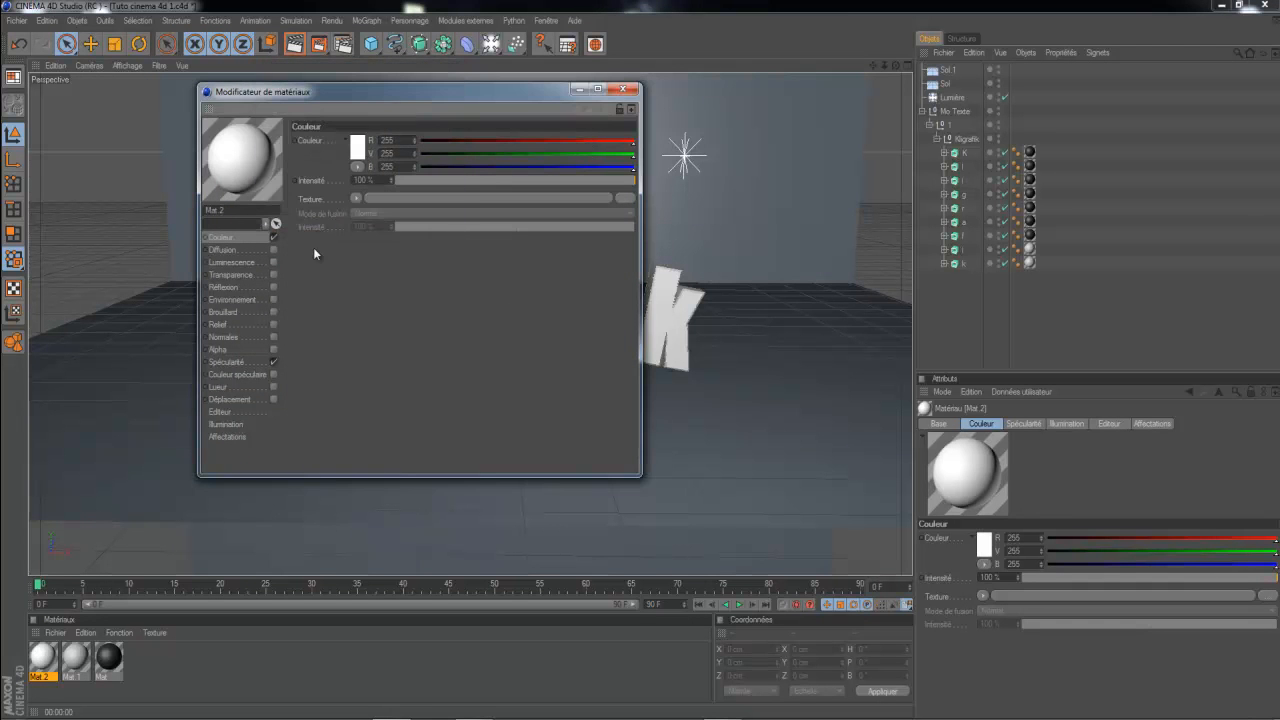
Enable reflection on the white material with a Fresnel texture, reflection intensity 17% and texture intensity 12%.
{"action": "left_click", "coordinate": [274, 287]}
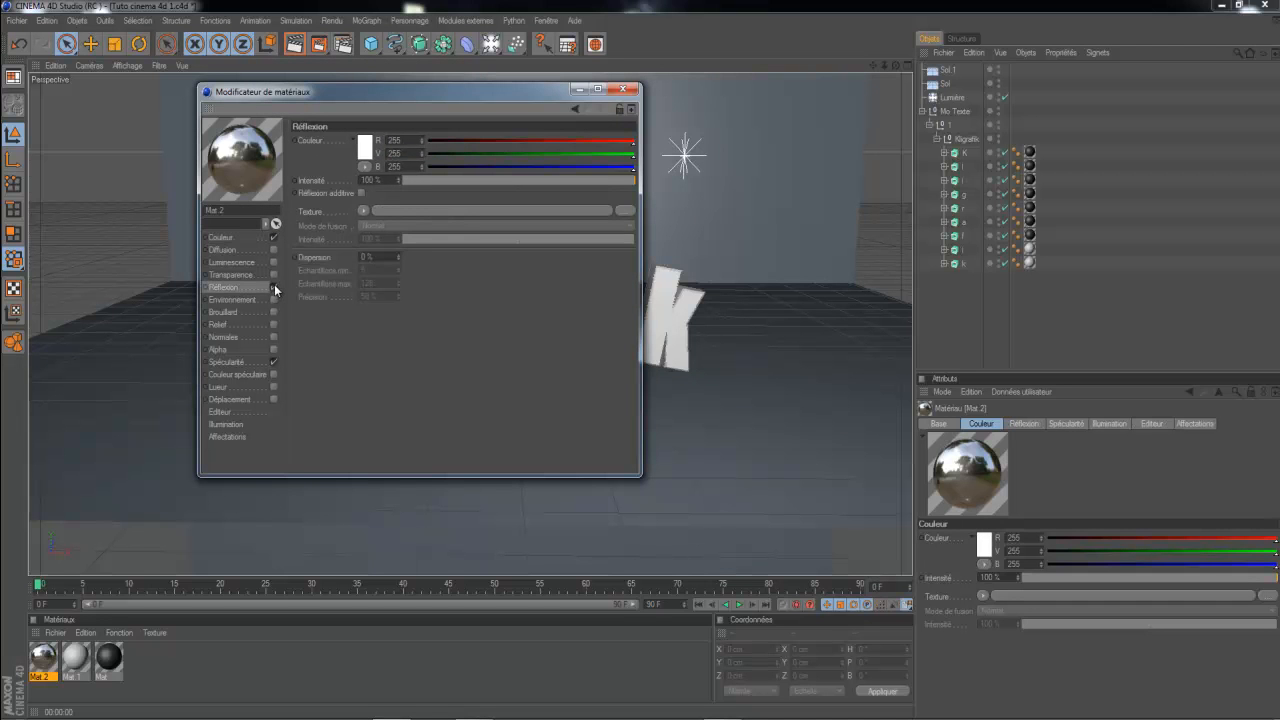
{"action": "left_click", "coordinate": [363, 211]}
{"action": "left_click", "coordinate": [410, 363]}
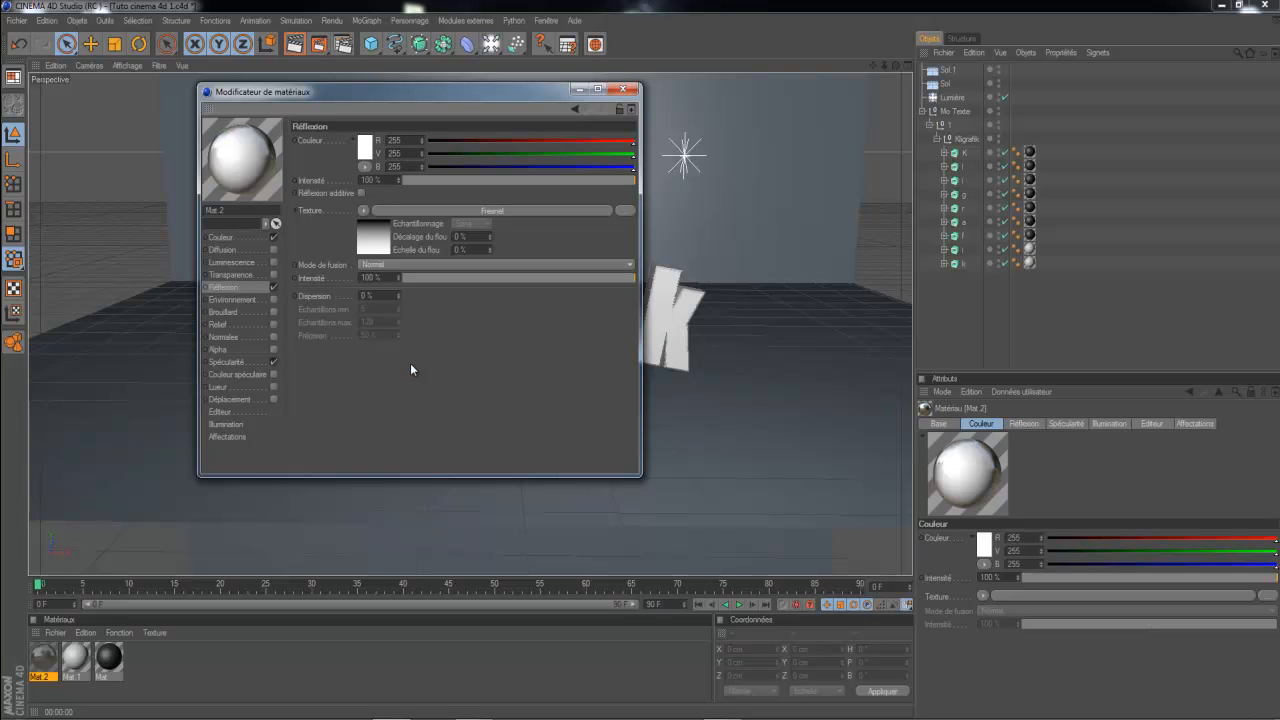
{"action": "left_click_drag", "start_coordinate": [455, 180], "coordinate": [443, 180]}
{"action": "left_click_drag", "start_coordinate": [436, 278], "coordinate": [429, 277]}
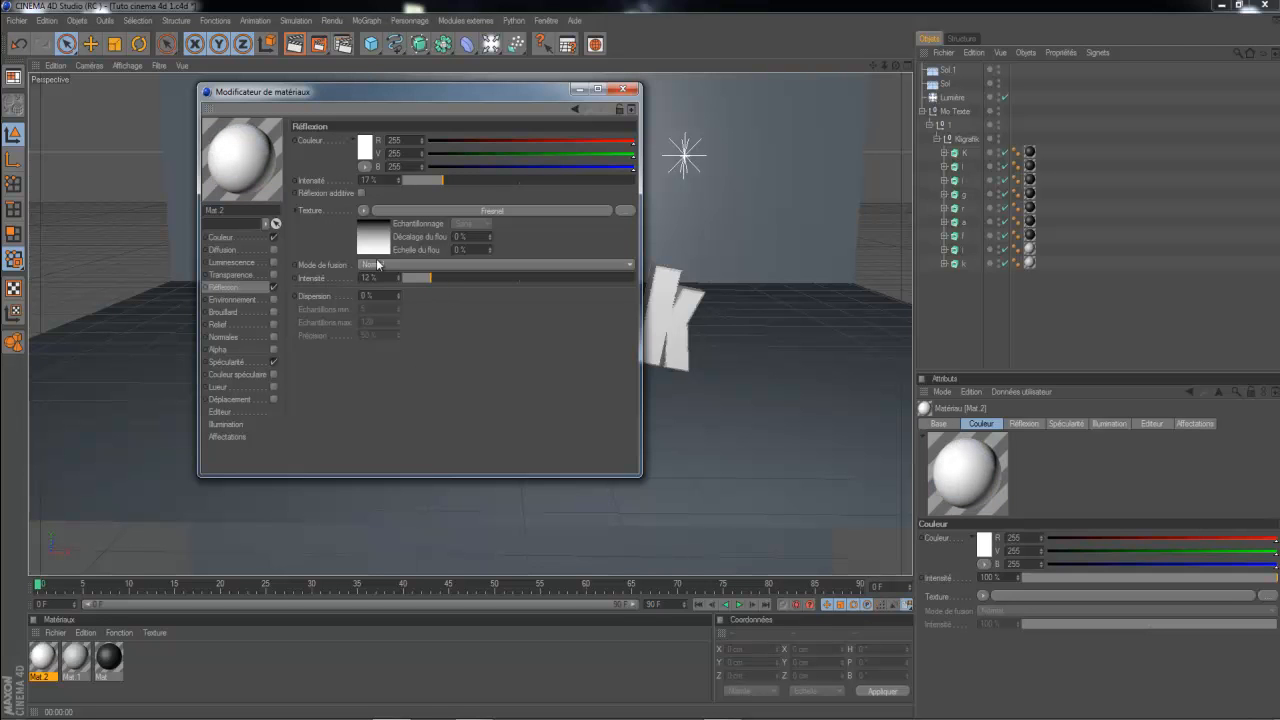
{"action": "left_click", "coordinate": [623, 90]}
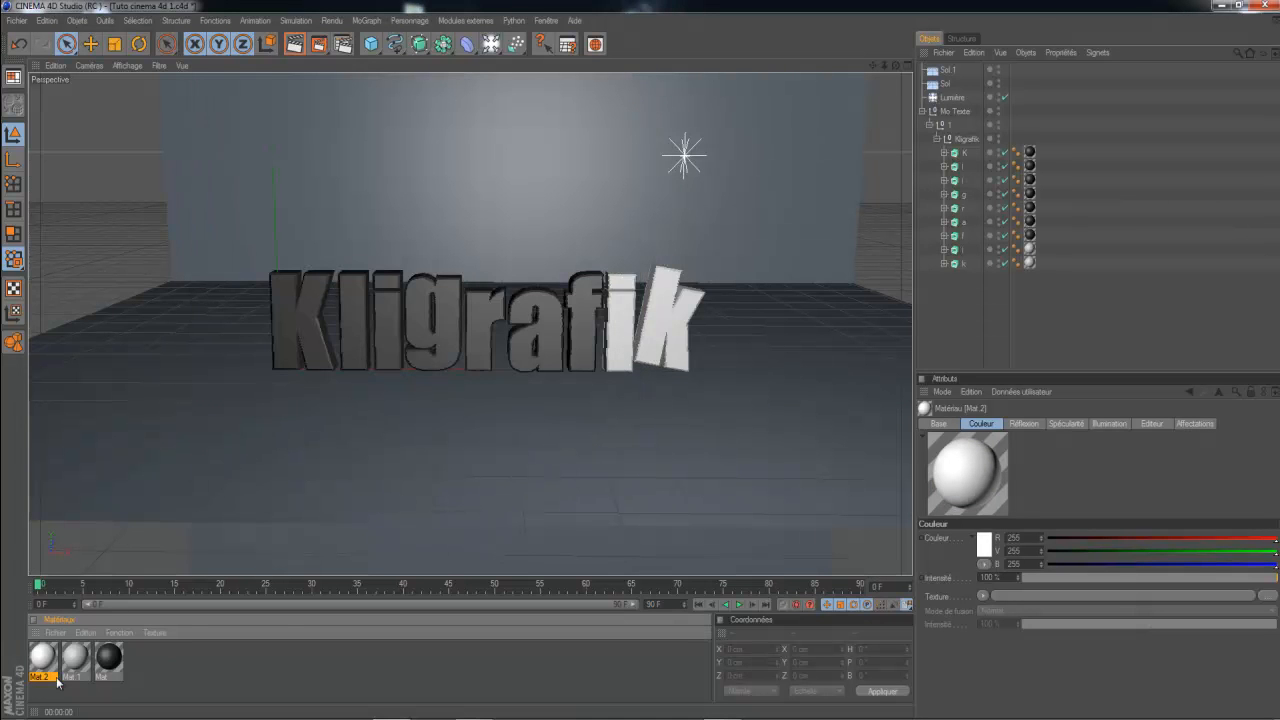
Apply the white reflective material to both the floor and the backdrop, and render a preview of the perspective view.
{"action": "left_click_drag", "start_coordinate": [45, 655], "coordinate": [170, 430]}
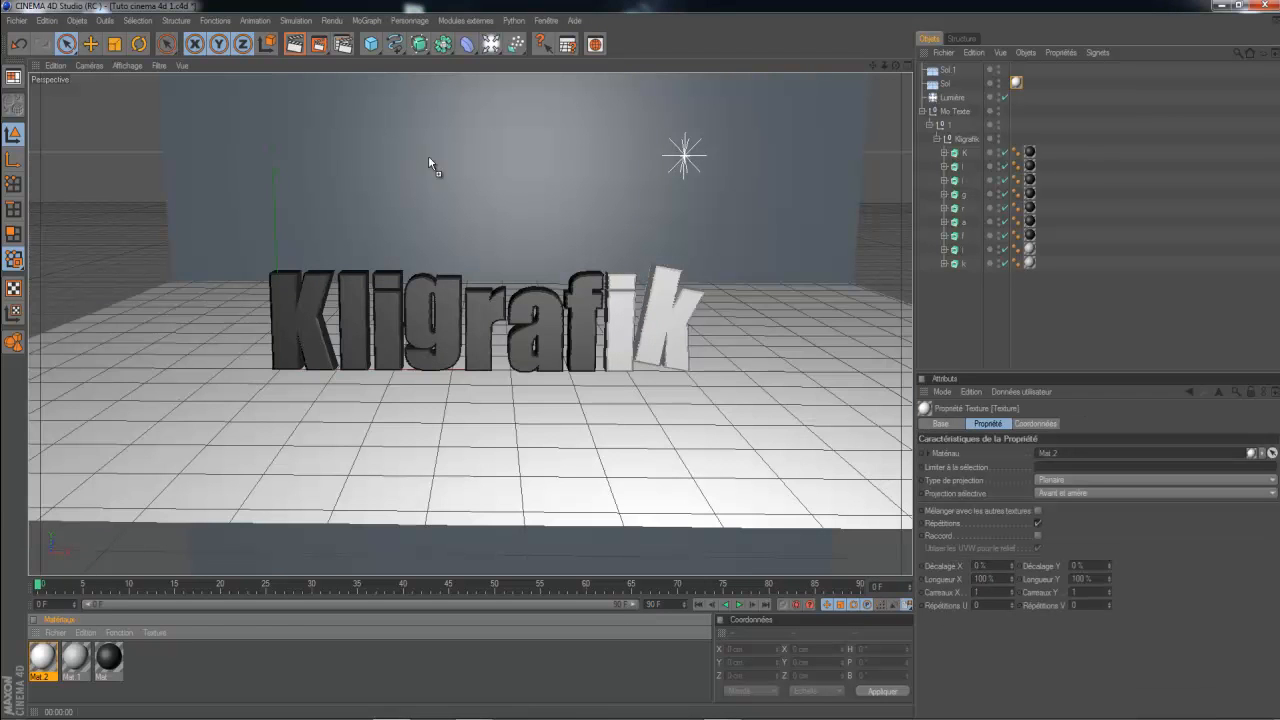
{"action": "left_click_drag", "start_coordinate": [372, 232], "coordinate": [408, 224]}
{"action": "left_click", "coordinate": [295, 45]}
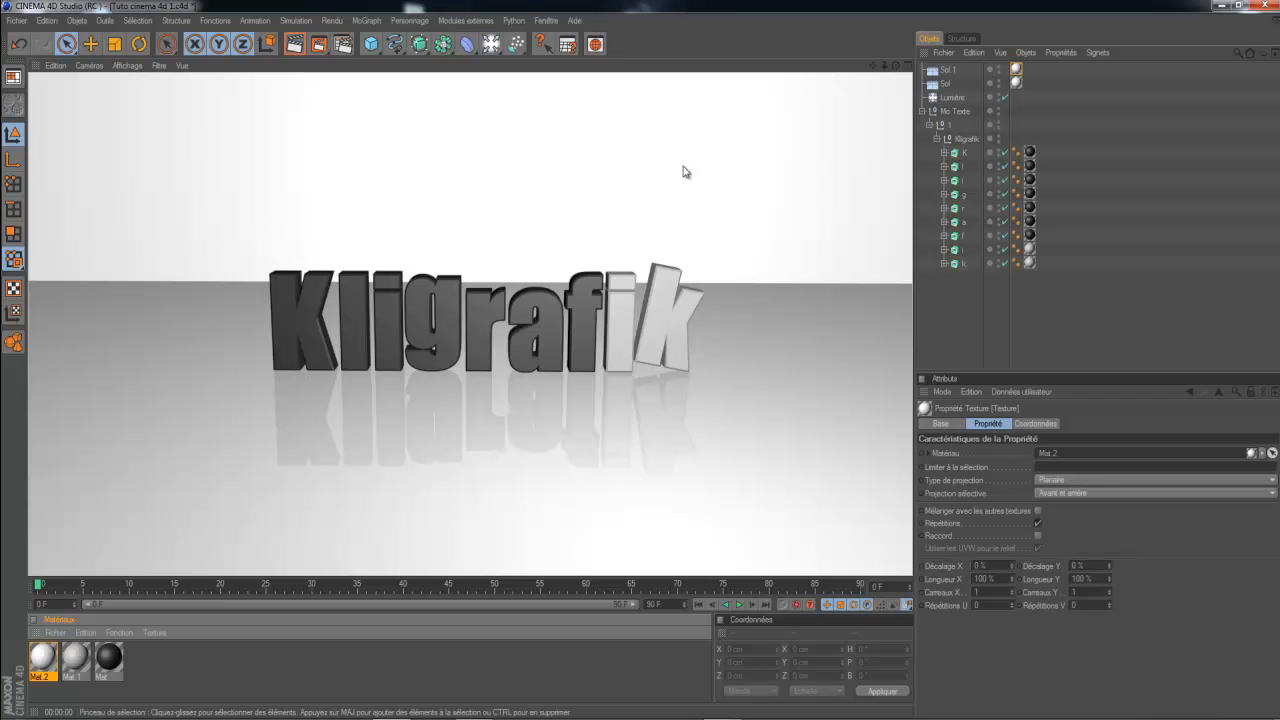
Add the Illumination globale and Occlusion ambiante effects to the render settings and render a preview.
{"action": "left_click", "coordinate": [343, 44]}
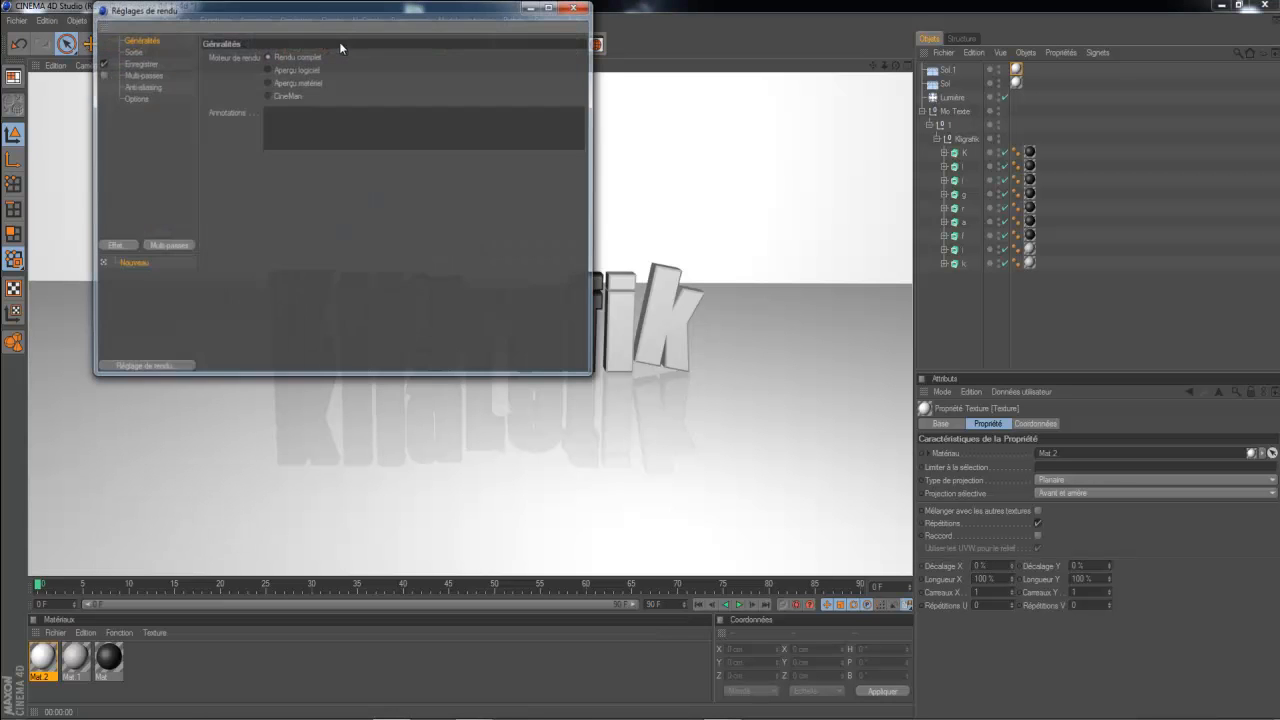
{"action": "left_click", "coordinate": [134, 98]}
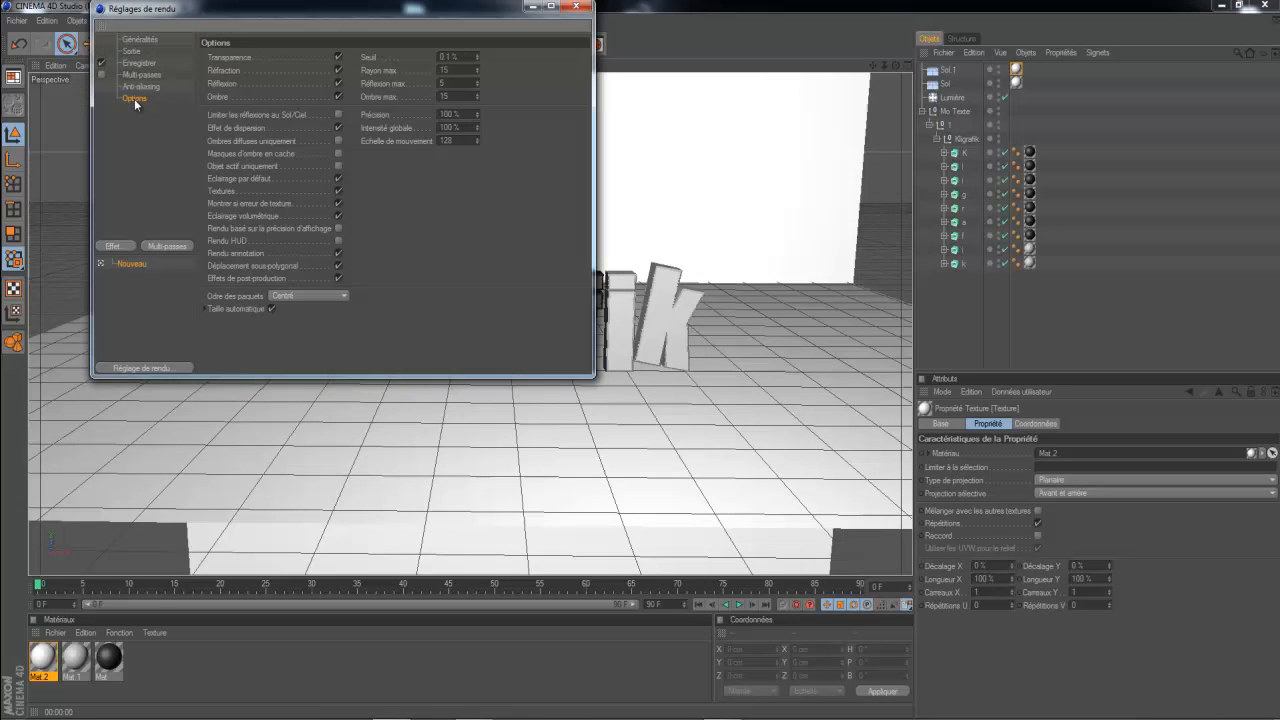
{"action": "left_click", "coordinate": [110, 246]}
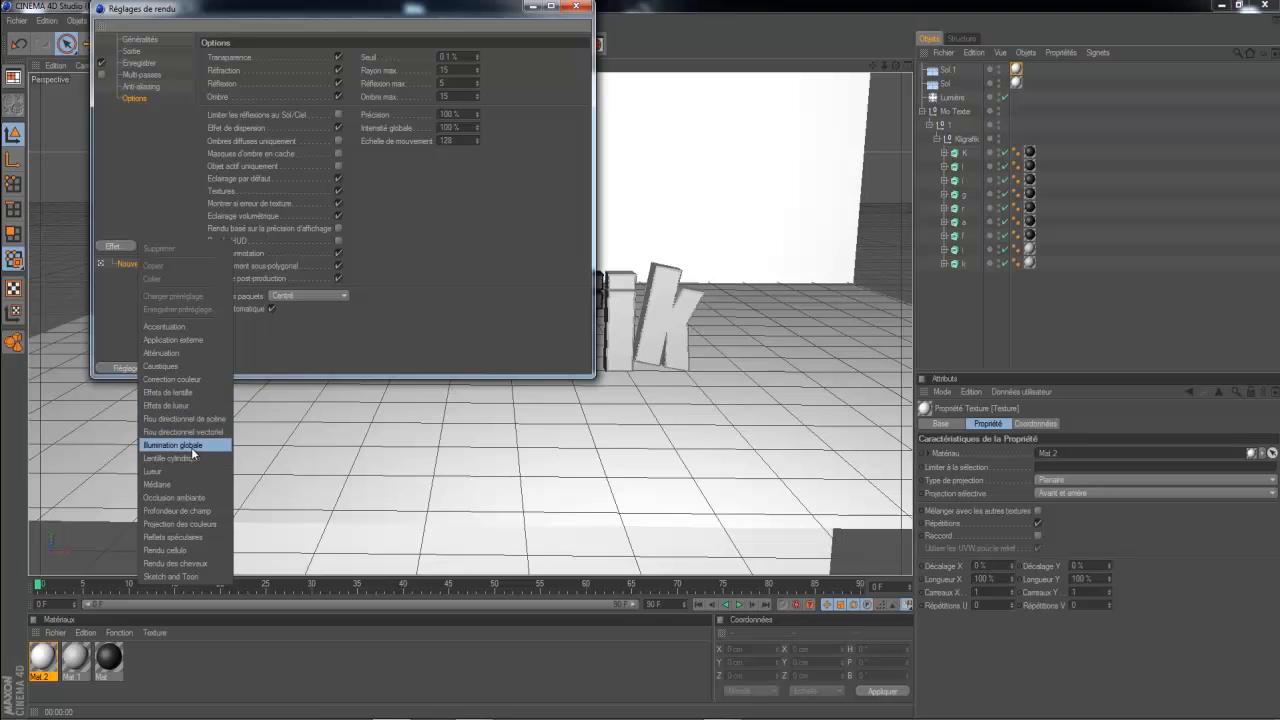
{"action": "left_click", "coordinate": [194, 454]}
{"action": "left_click", "coordinate": [115, 246]}
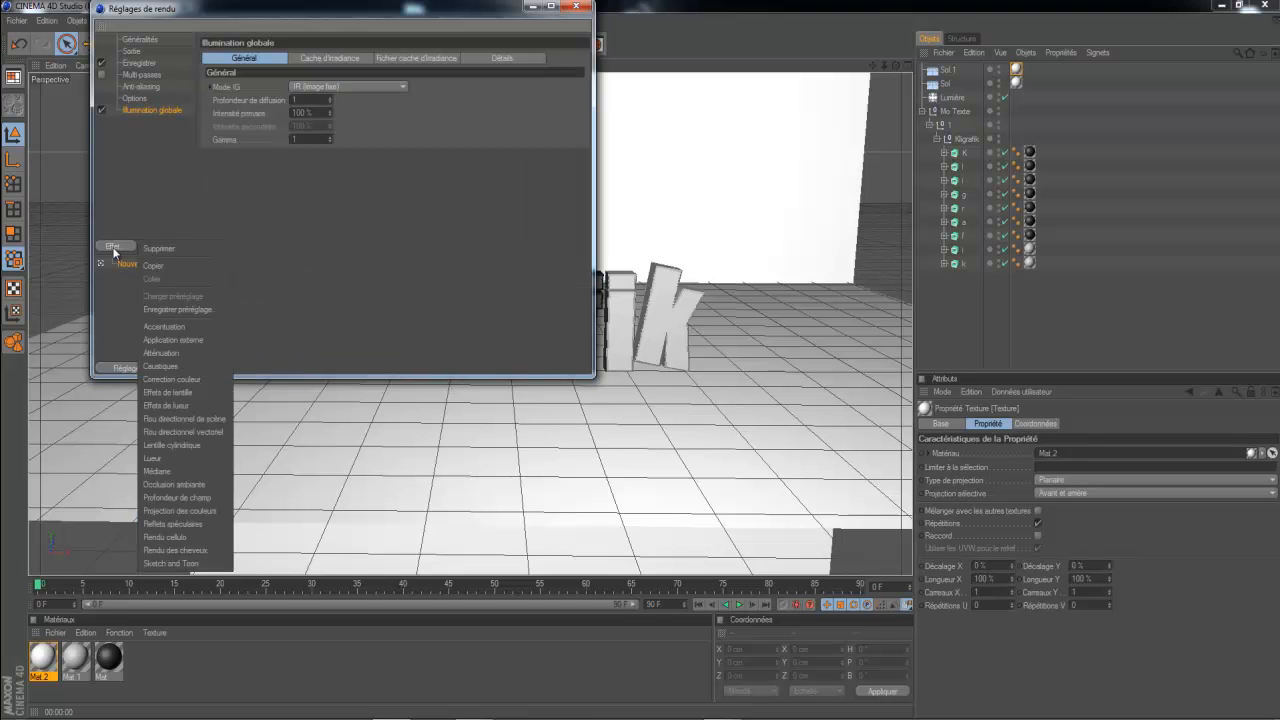
{"action": "left_click", "coordinate": [174, 485]}
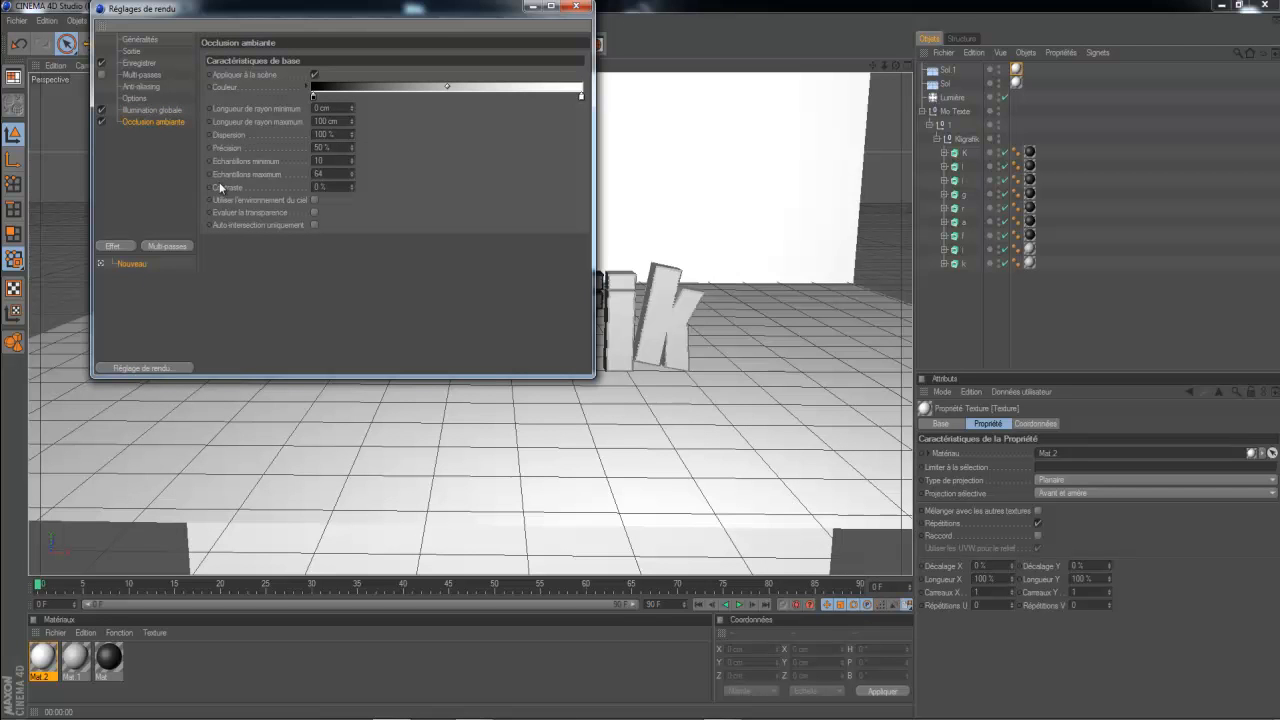
{"action": "left_click", "coordinate": [577, 7]}
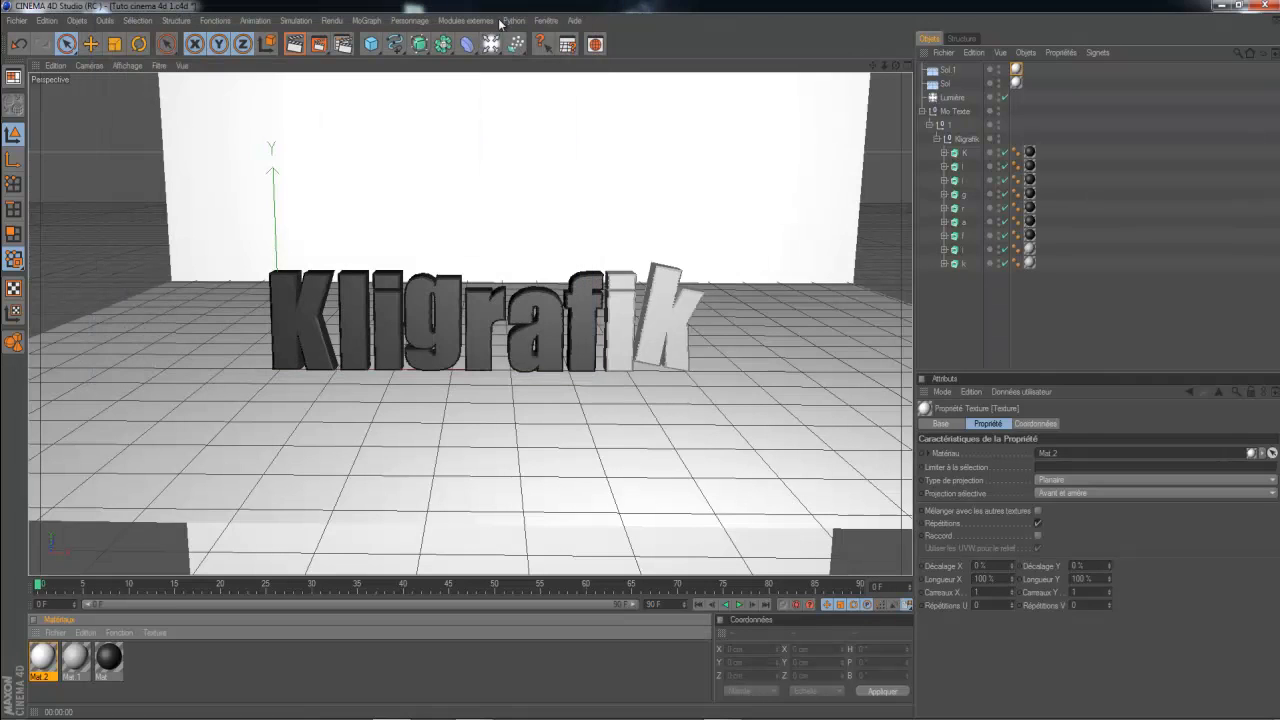
{"action": "left_click", "coordinate": [295, 46]}
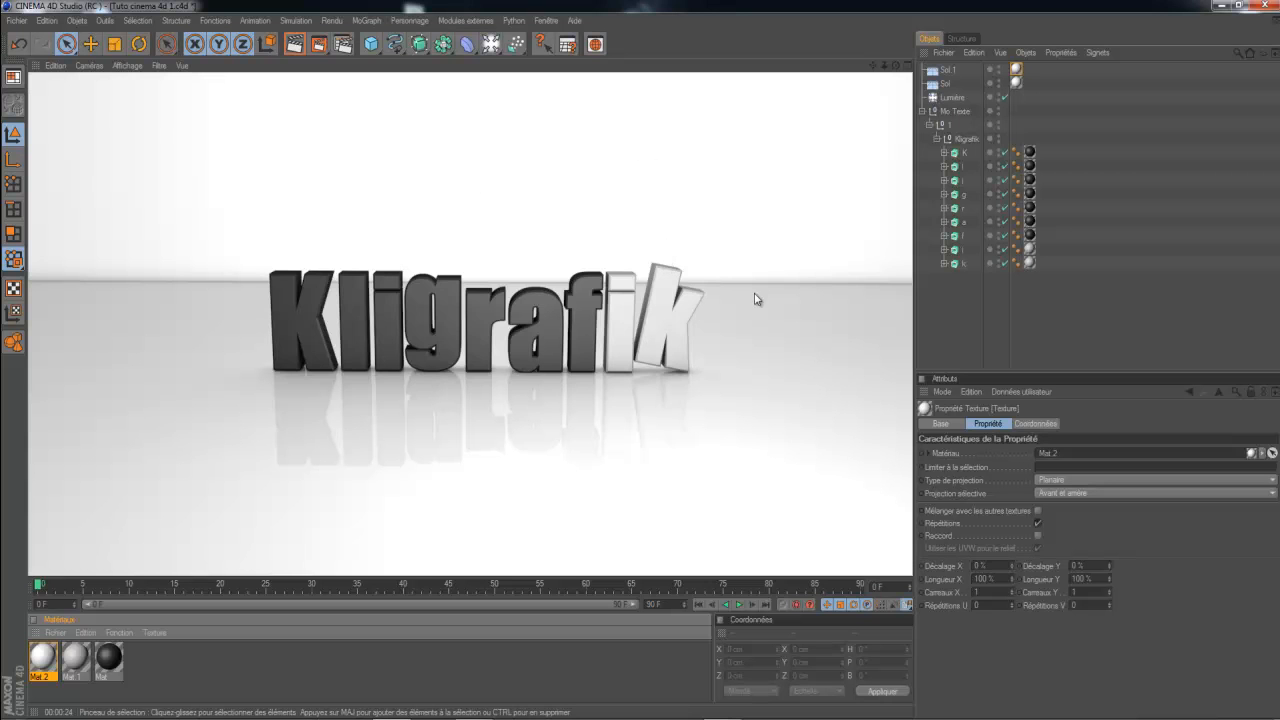
{"action": "left_click", "coordinate": [340, 478]}
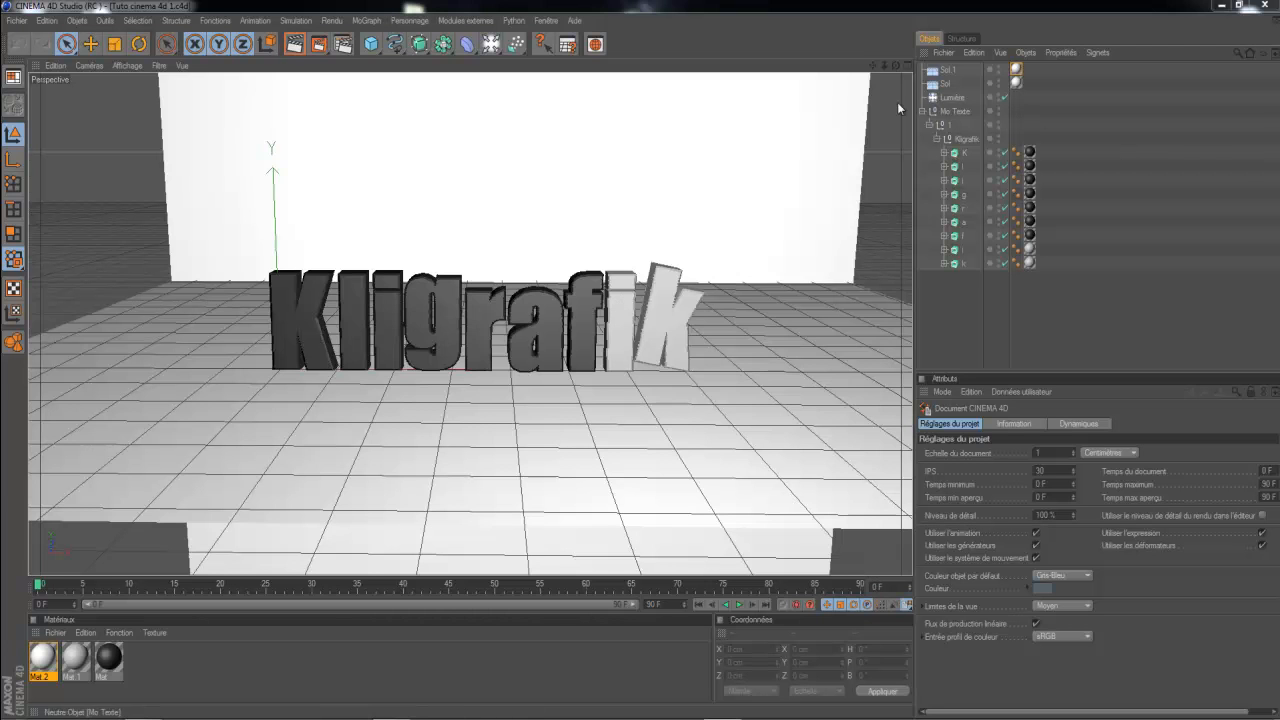
Add a sphere and move it along X to about 811 cm, just past the final k.
{"action": "left_click", "coordinate": [371, 44]}
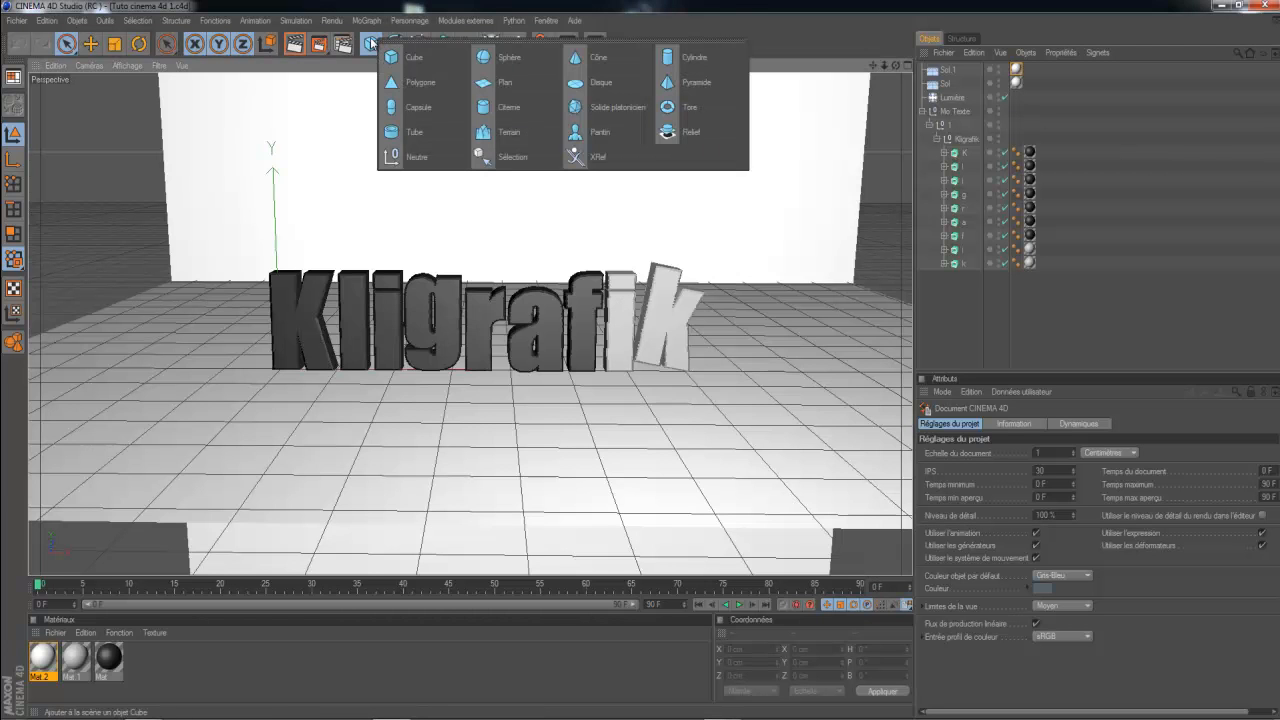
{"action": "left_click", "coordinate": [492, 58]}
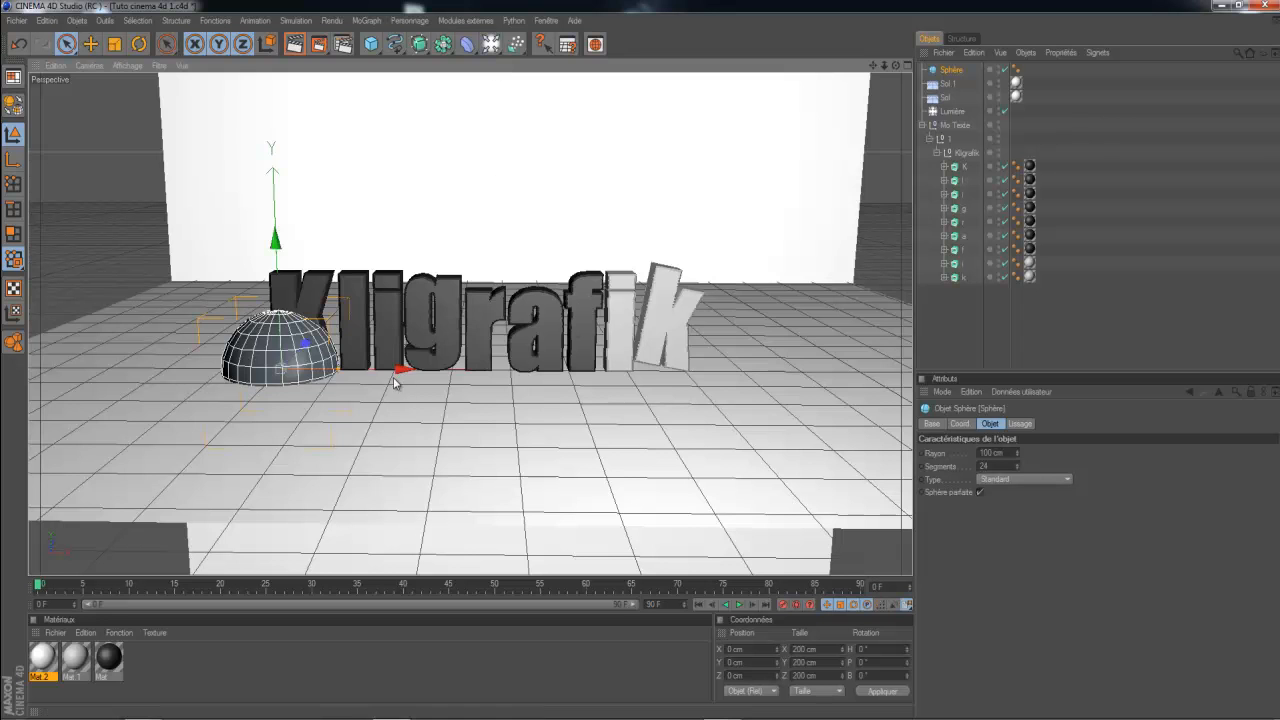
{"action": "left_click_drag", "start_coordinate": [698, 365], "coordinate": [795, 368]}
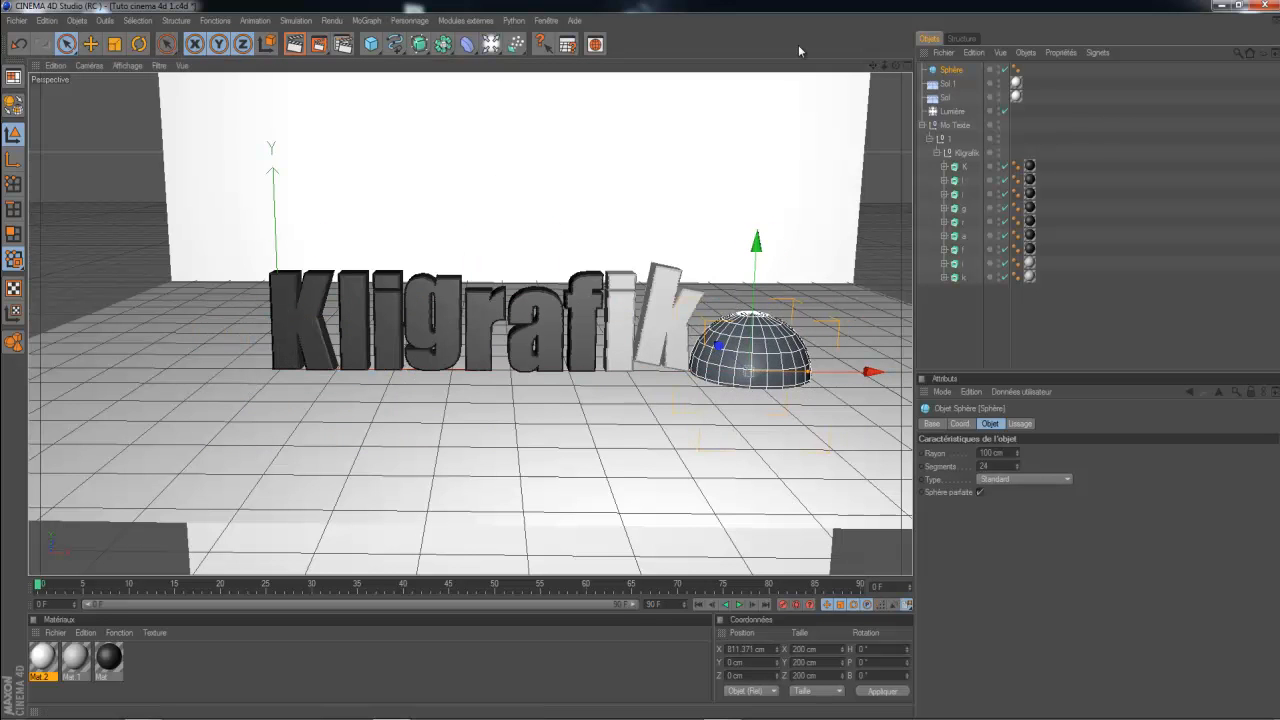
Shrink the sphere to a radius of about 20.8 cm.
{"action": "mouse_move", "coordinate": [895, 66]}
{"action": "left_mouse_down"}
{"action": "mouse_move", "coordinate": [874, 67]}
{"action": "mouse_move", "coordinate": [910, 68]}
{"action": "mouse_move", "coordinate": [638, 352]}
{"action": "left_mouse_up"}
{"action": "scroll", "coordinate": [597, 320], "scroll_direction": "up", "scroll_amount": 2}
{"action": "scroll", "coordinate": [596, 320], "scroll_direction": "up", "scroll_amount": 1}
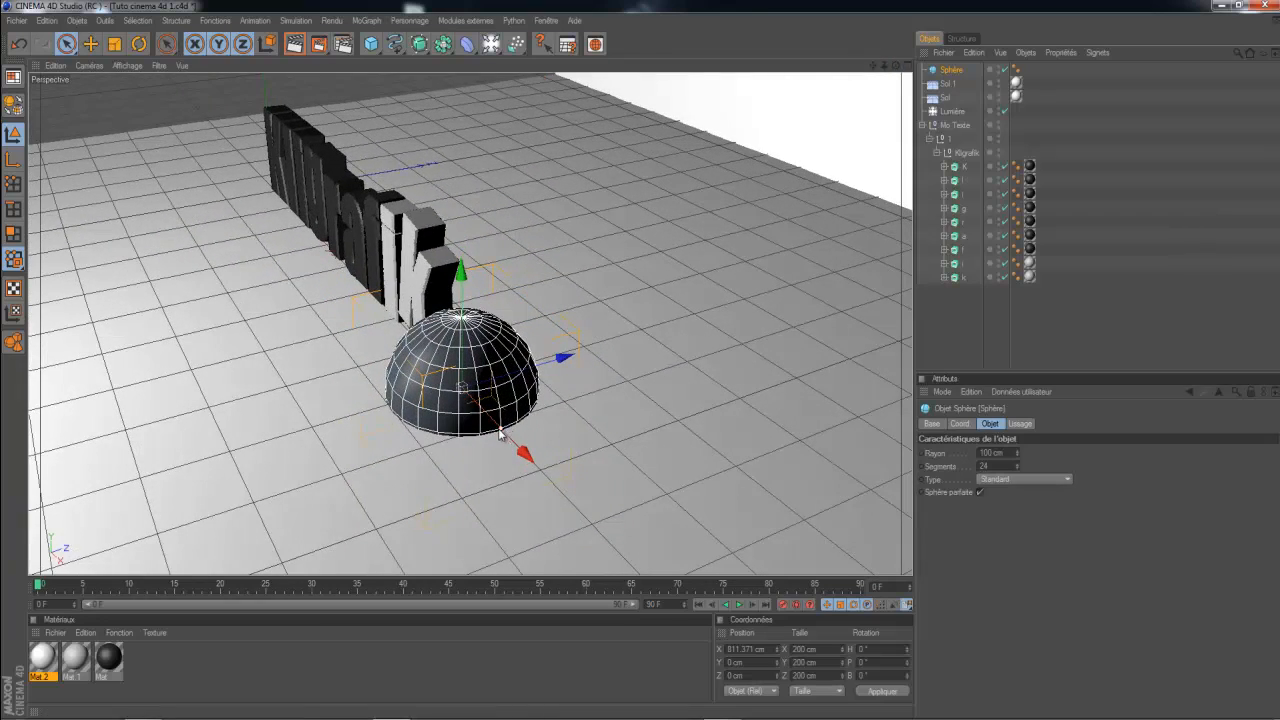
{"action": "left_click_drag", "start_coordinate": [500, 430], "coordinate": [642, 358]}
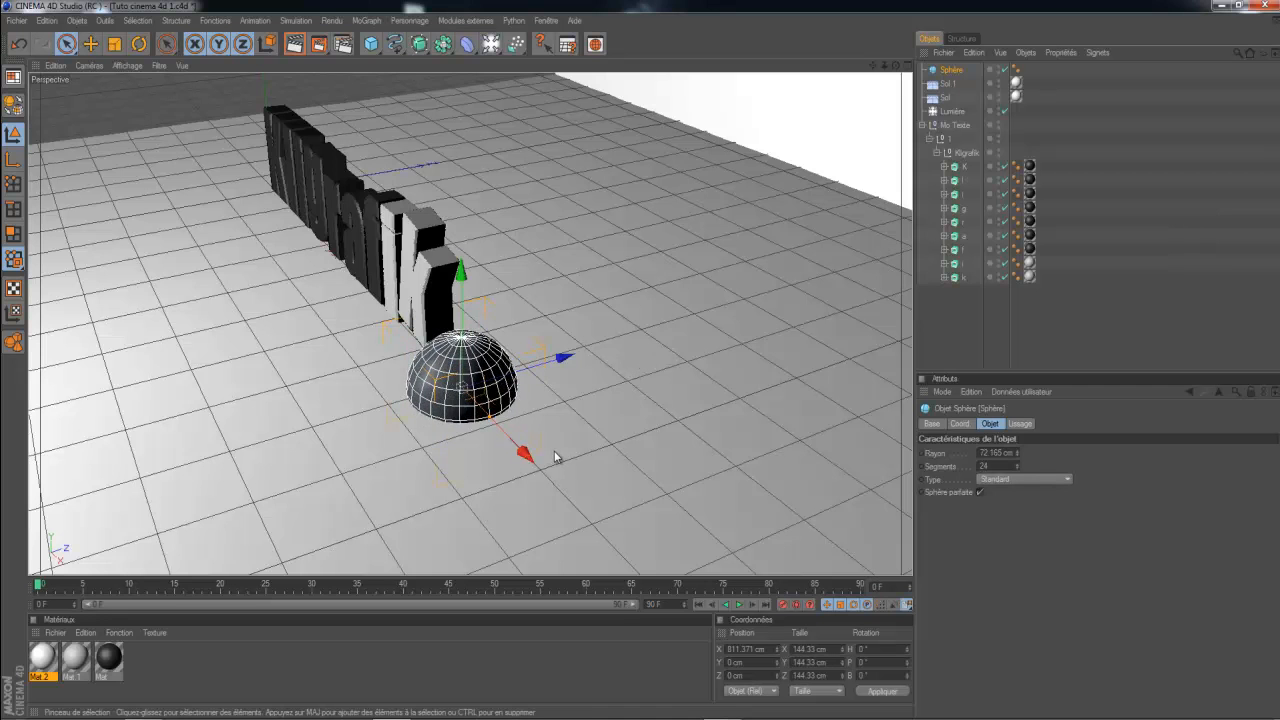
{"action": "left_click", "coordinate": [116, 45]}
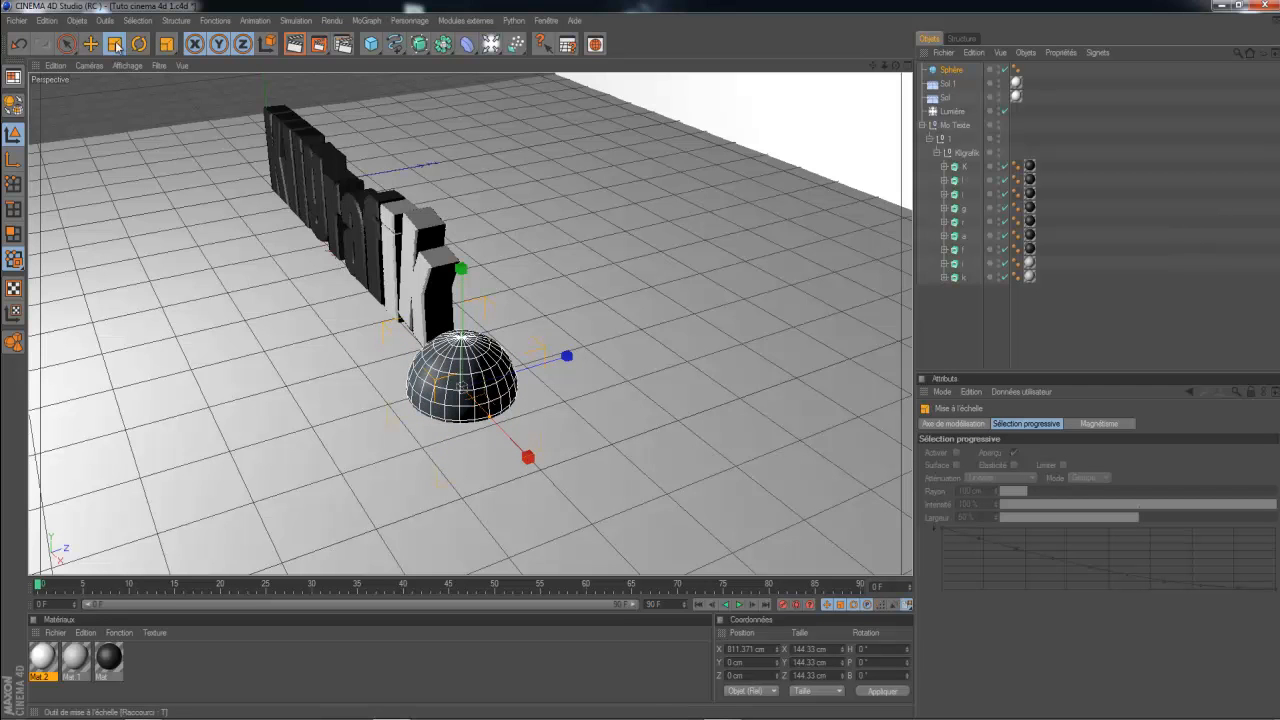
{"action": "left_click_drag", "start_coordinate": [509, 456], "coordinate": [660, 377]}
{"action": "left_click", "coordinate": [65, 43]}
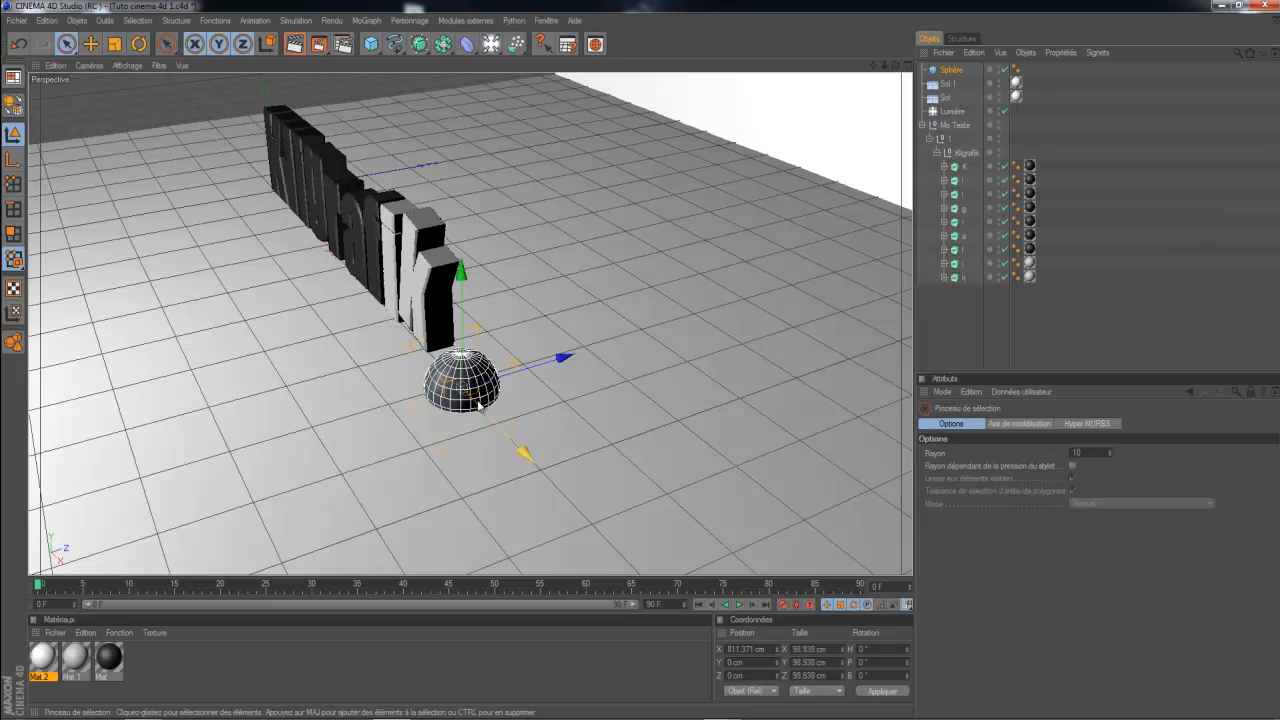
{"action": "left_click_drag", "start_coordinate": [642, 358], "coordinate": [642, 358]}
Move the sphere above the tilted k, to about X 720 cm, Y 161 cm, Z 23 cm.
{"action": "left_click_drag", "start_coordinate": [511, 371], "coordinate": [644, 358]}
{"action": "left_click_drag", "start_coordinate": [896, 66], "coordinate": [643, 359]}
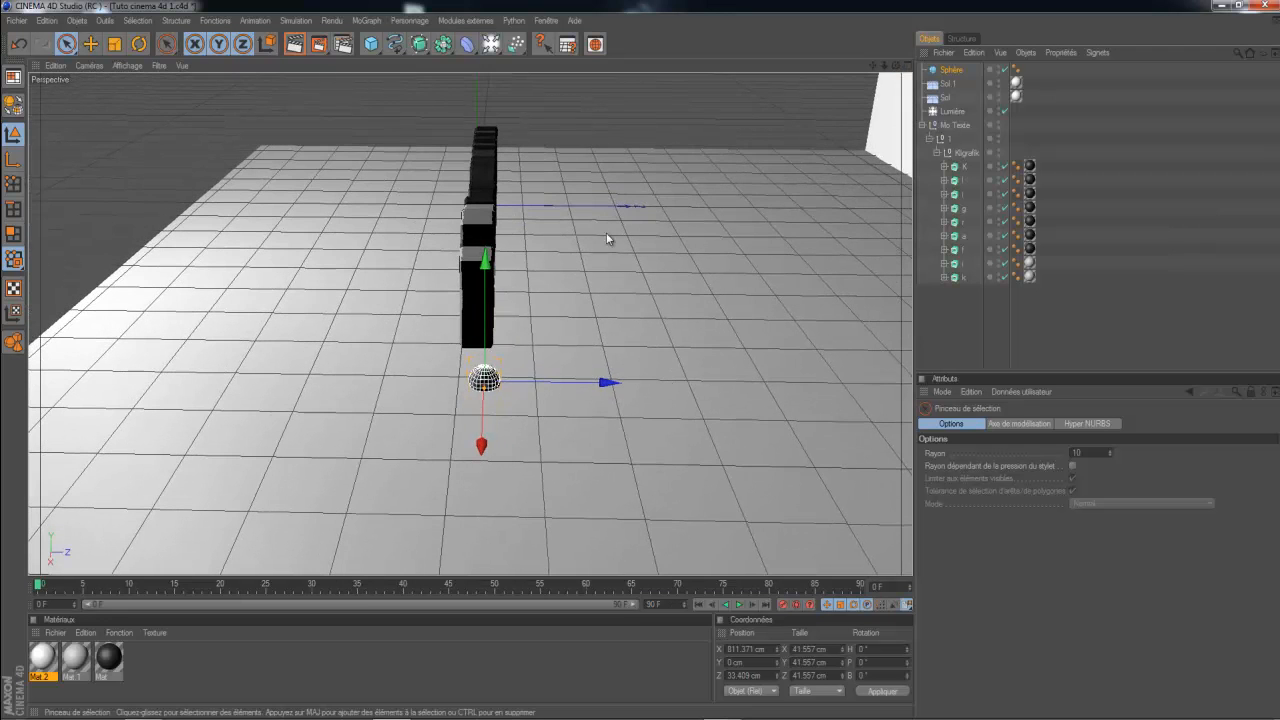
{"action": "left_click_drag", "start_coordinate": [532, 379], "coordinate": [642, 358]}
{"action": "left_click_drag", "start_coordinate": [481, 349], "coordinate": [643, 359]}
{"action": "left_click_drag", "start_coordinate": [549, 233], "coordinate": [640, 362]}
Fine-tune the sphere in the front view to about X 714.5 cm, Y 156 cm, resting on the k's upper arm.
{"action": "left_click", "coordinate": [908, 66]}
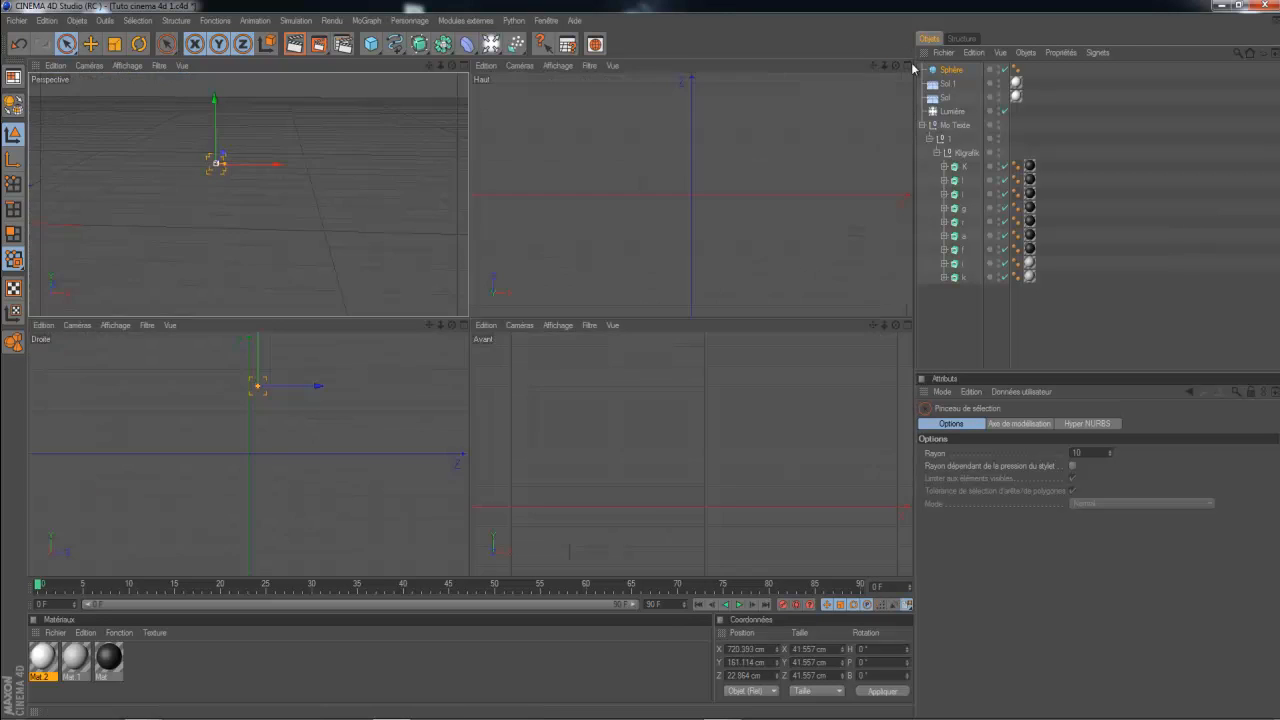
{"action": "left_click_drag", "start_coordinate": [873, 325], "coordinate": [651, 358]}
{"action": "left_click_drag", "start_coordinate": [648, 411], "coordinate": [605, 388]}
{"action": "scroll", "coordinate": [604, 410], "scroll_direction": "up", "scroll_amount": 3}
{"action": "left_click_drag", "start_coordinate": [546, 360], "coordinate": [642, 366]}
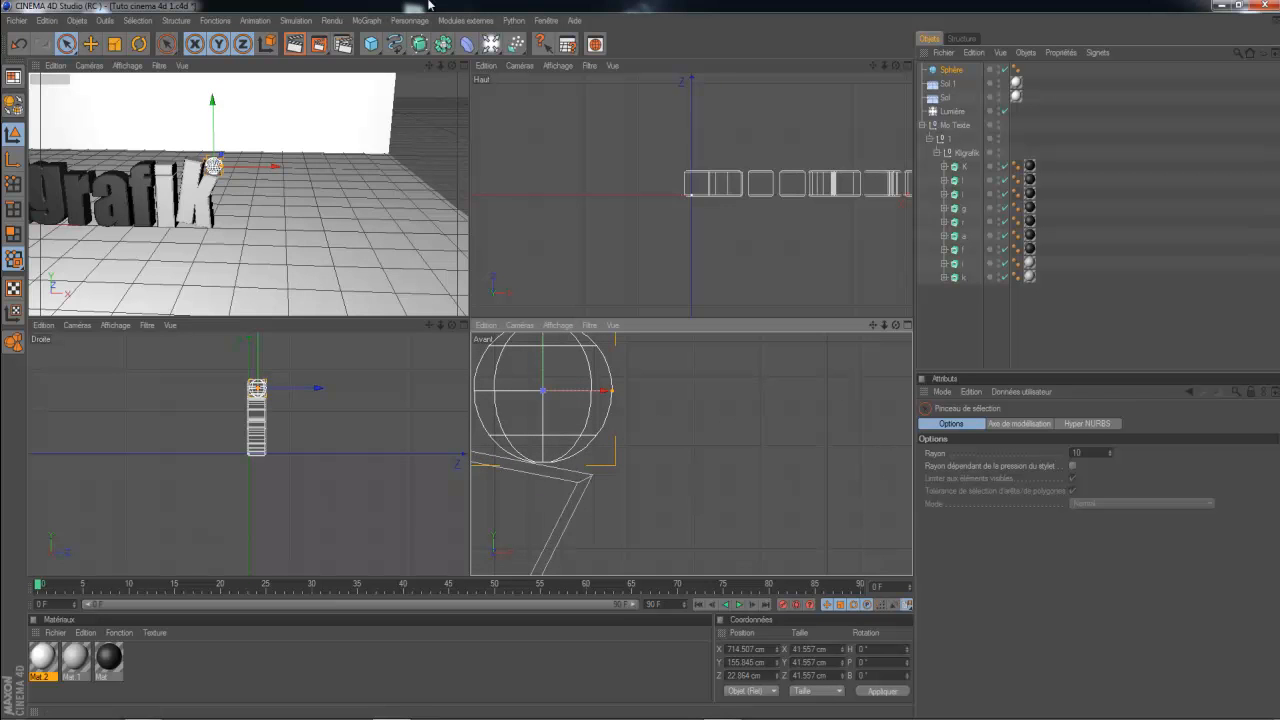
Duplicate the sphere that sits on the k.
{"action": "left_click", "coordinate": [463, 67]}
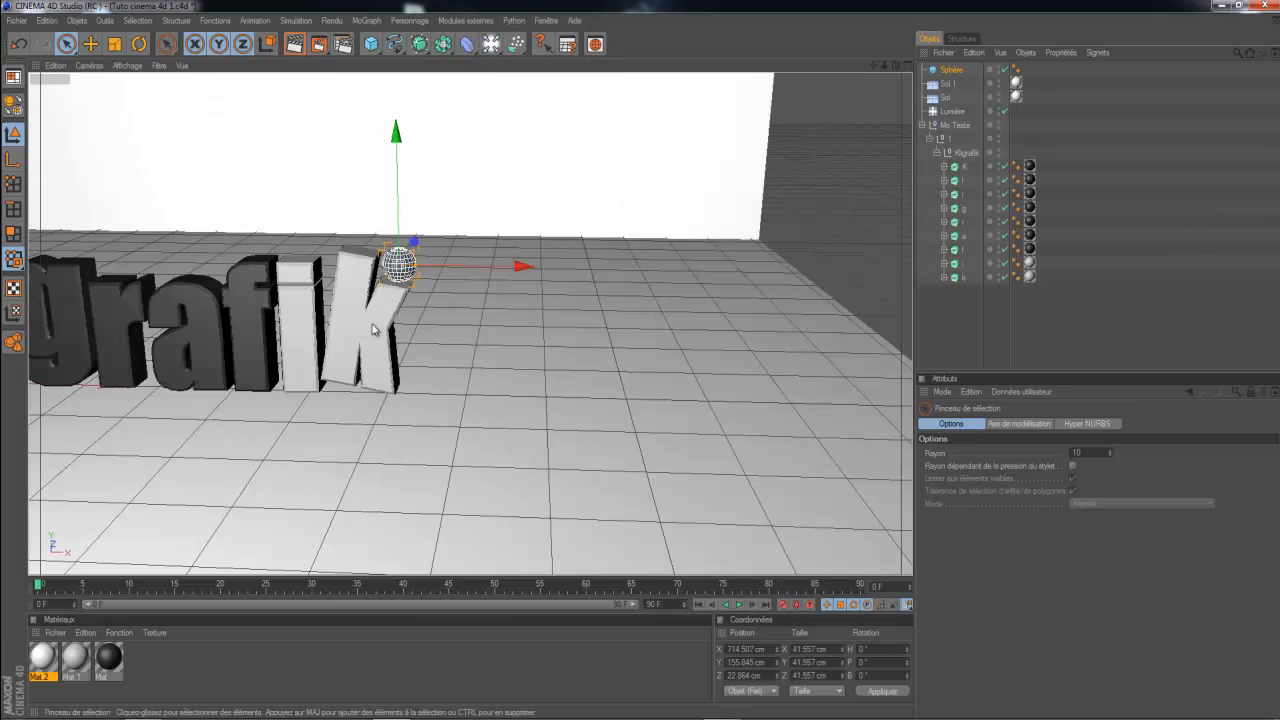
{"action": "left_click", "coordinate": [418, 330]}
{"action": "left_click_drag", "start_coordinate": [871, 65], "coordinate": [643, 357]}
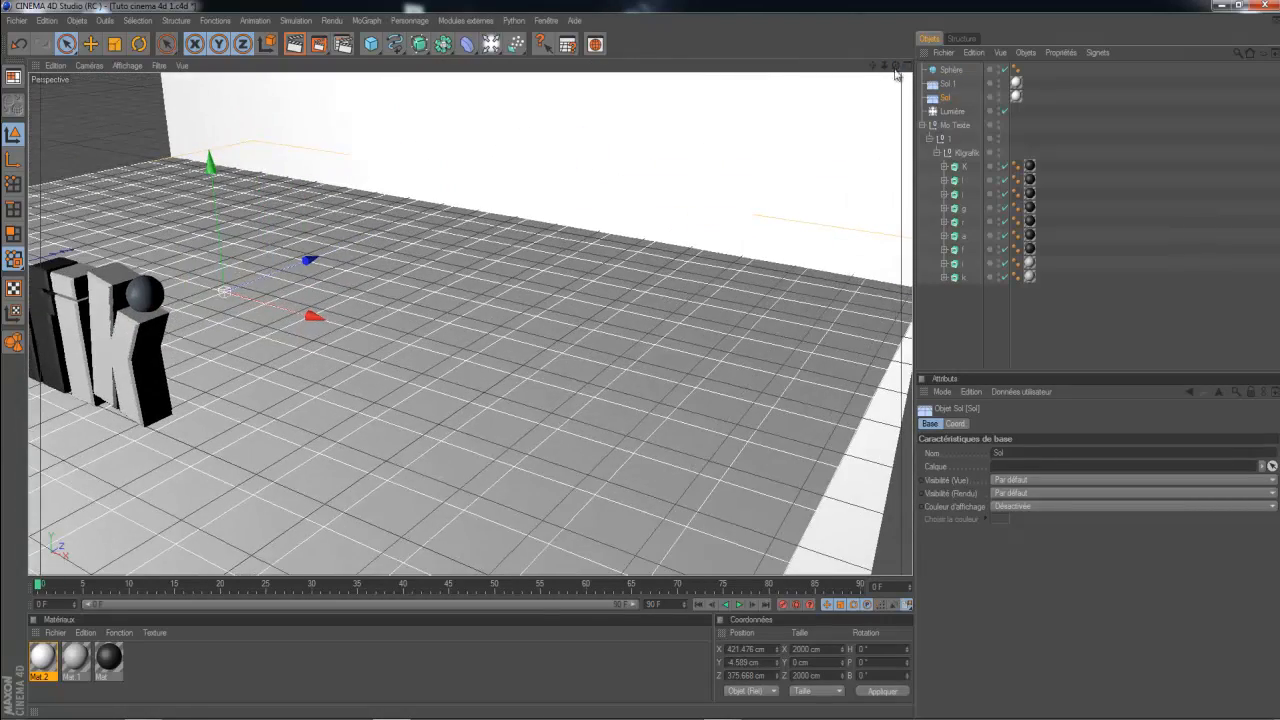
{"action": "left_click_drag", "start_coordinate": [871, 65], "coordinate": [649, 360]}
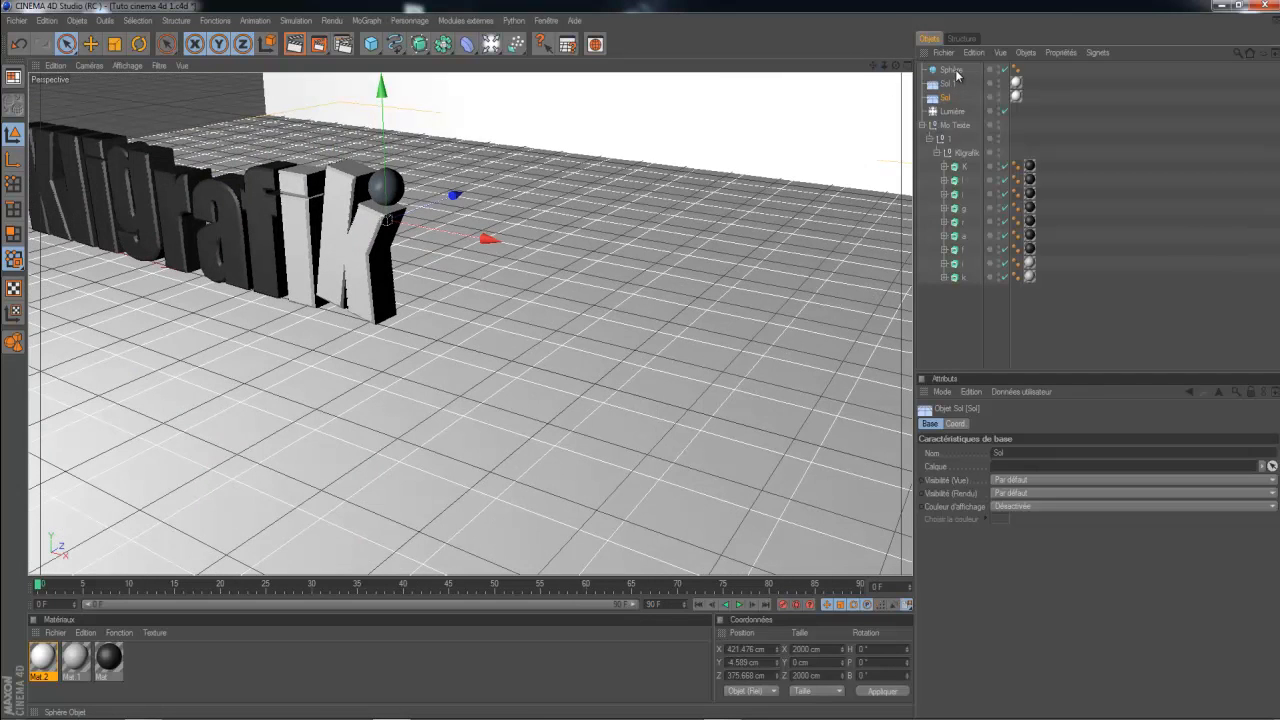
{"action": "left_click", "coordinate": [952, 71]}
{"action": "key", "text": "ctrl+c"}
{"action": "key", "text": "ctrl+v"}
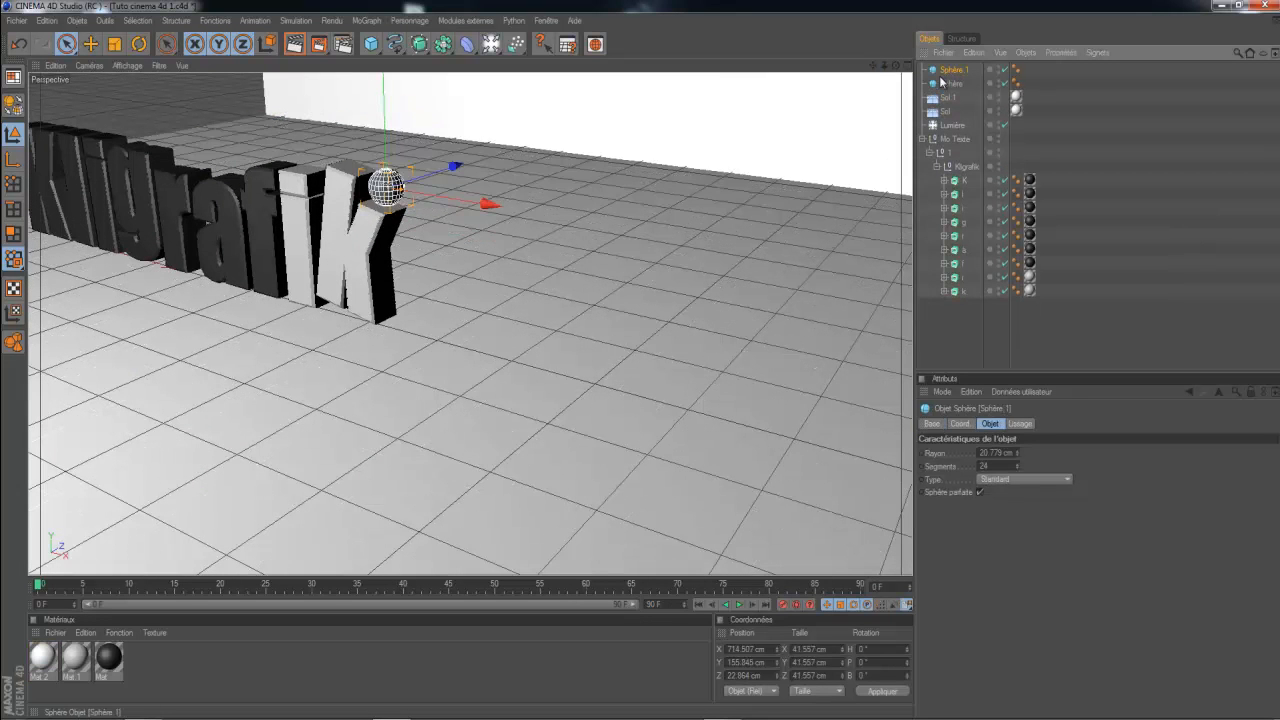
Move the duplicated sphere beside the k, to about X 804 cm, Y 72 cm.
{"action": "left_click_drag", "start_coordinate": [441, 197], "coordinate": [514, 209]}
{"action": "left_click_drag", "start_coordinate": [457, 136], "coordinate": [457, 213]}
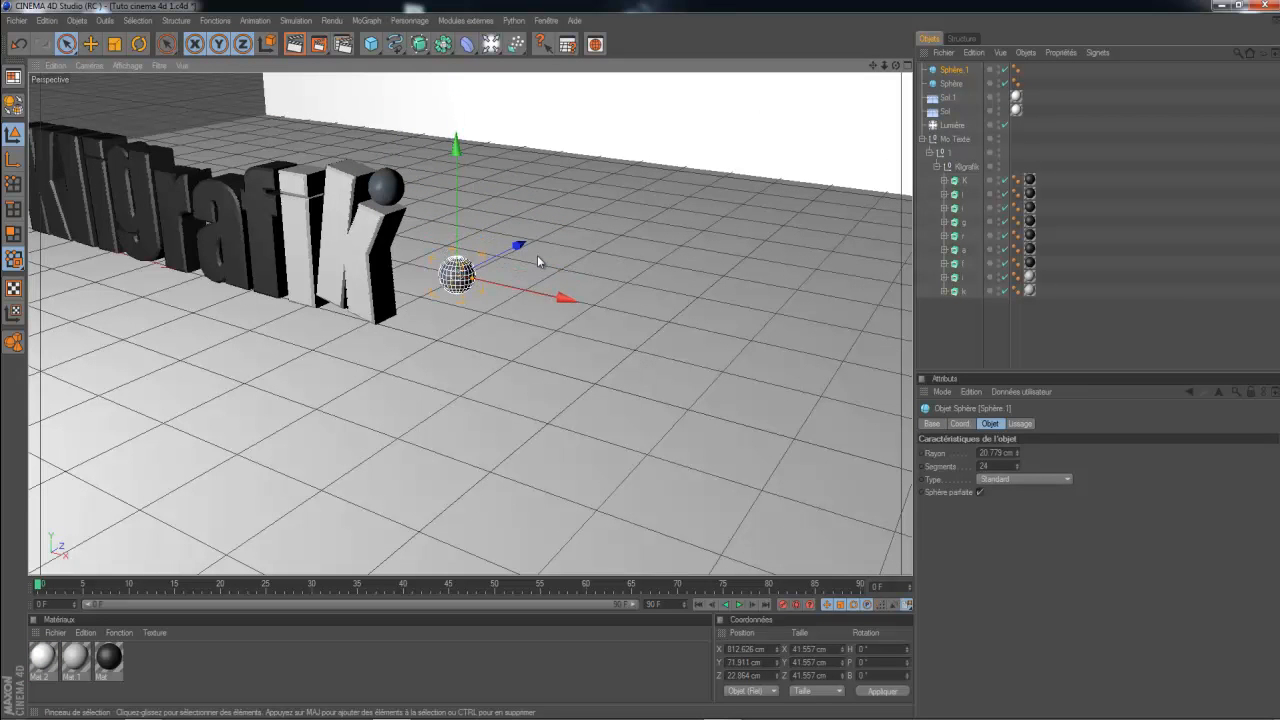
{"action": "left_click_drag", "start_coordinate": [535, 296], "coordinate": [528, 295]}
{"action": "left_click_drag", "start_coordinate": [896, 66], "coordinate": [905, 66]}
{"action": "left_click_drag", "start_coordinate": [639, 360], "coordinate": [646, 363]}
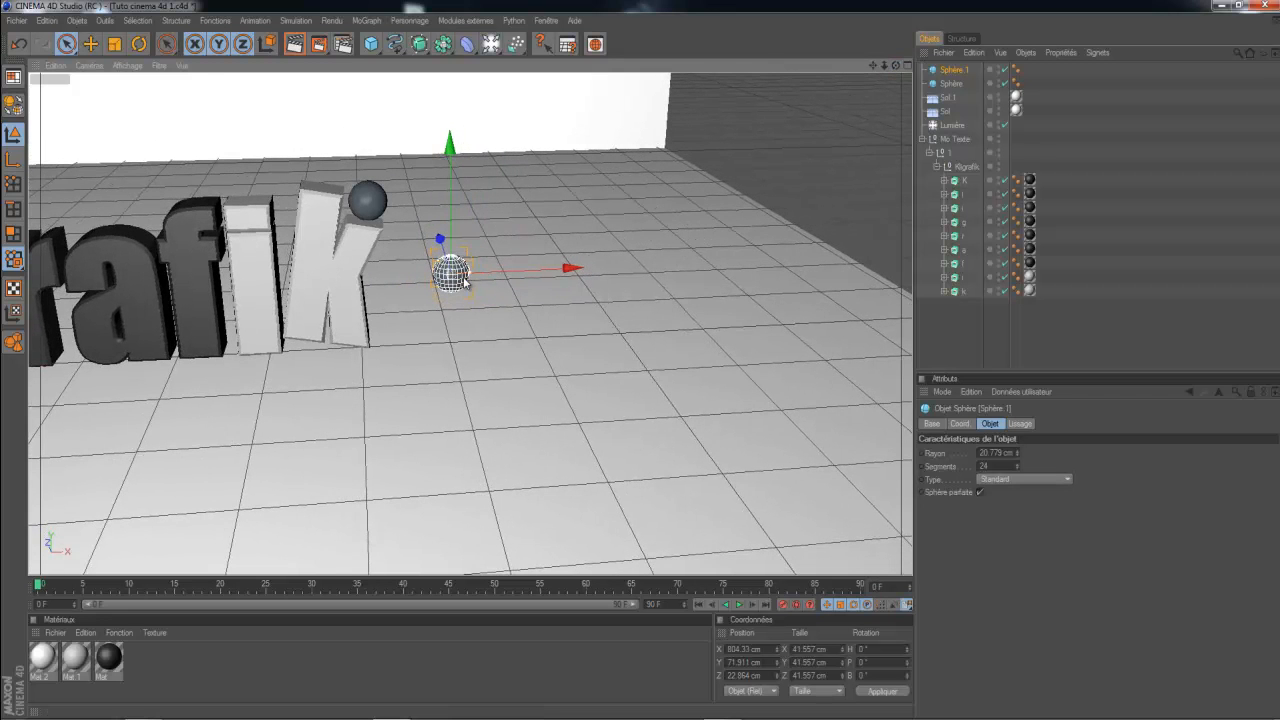
Shrink the sphere beside the k to a radius of about 14 cm and duplicate it.
{"action": "left_click_drag", "start_coordinate": [469, 278], "coordinate": [643, 363]}
{"action": "left_click", "coordinate": [997, 320]}
{"action": "left_click", "coordinate": [957, 73]}
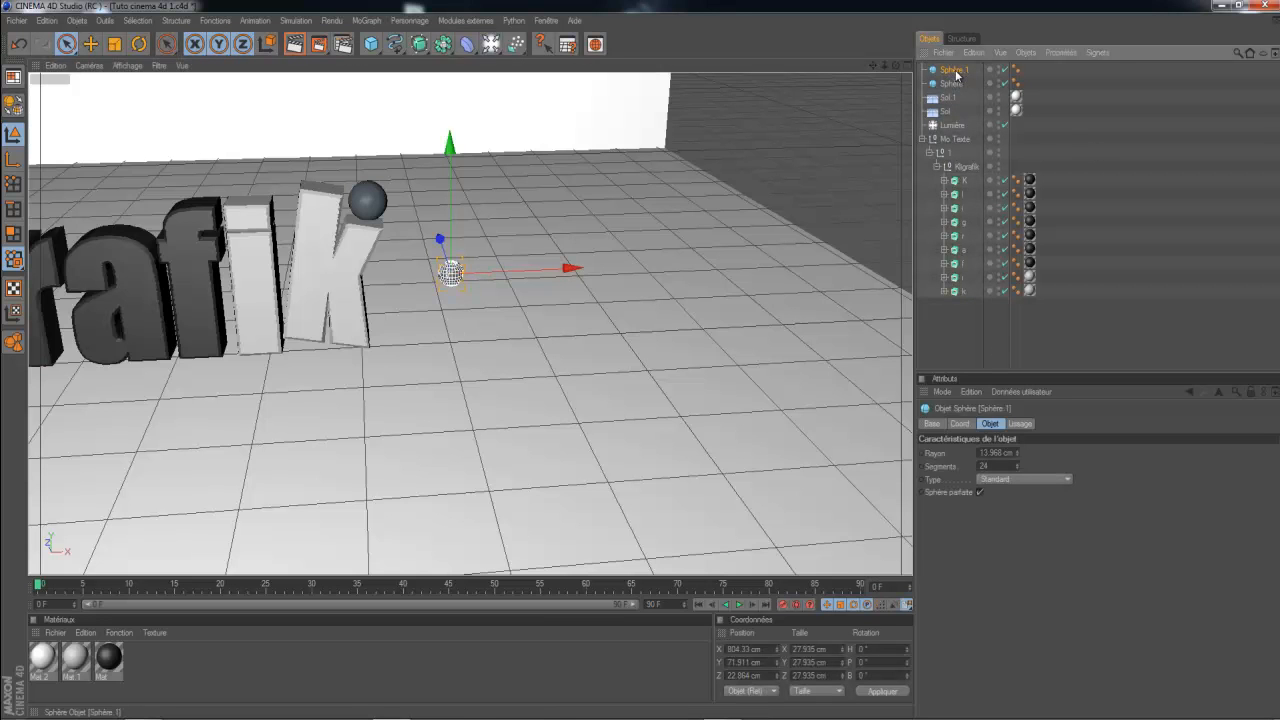
{"action": "key", "text": "ctrl+c"}
{"action": "key", "text": "ctrl+v"}
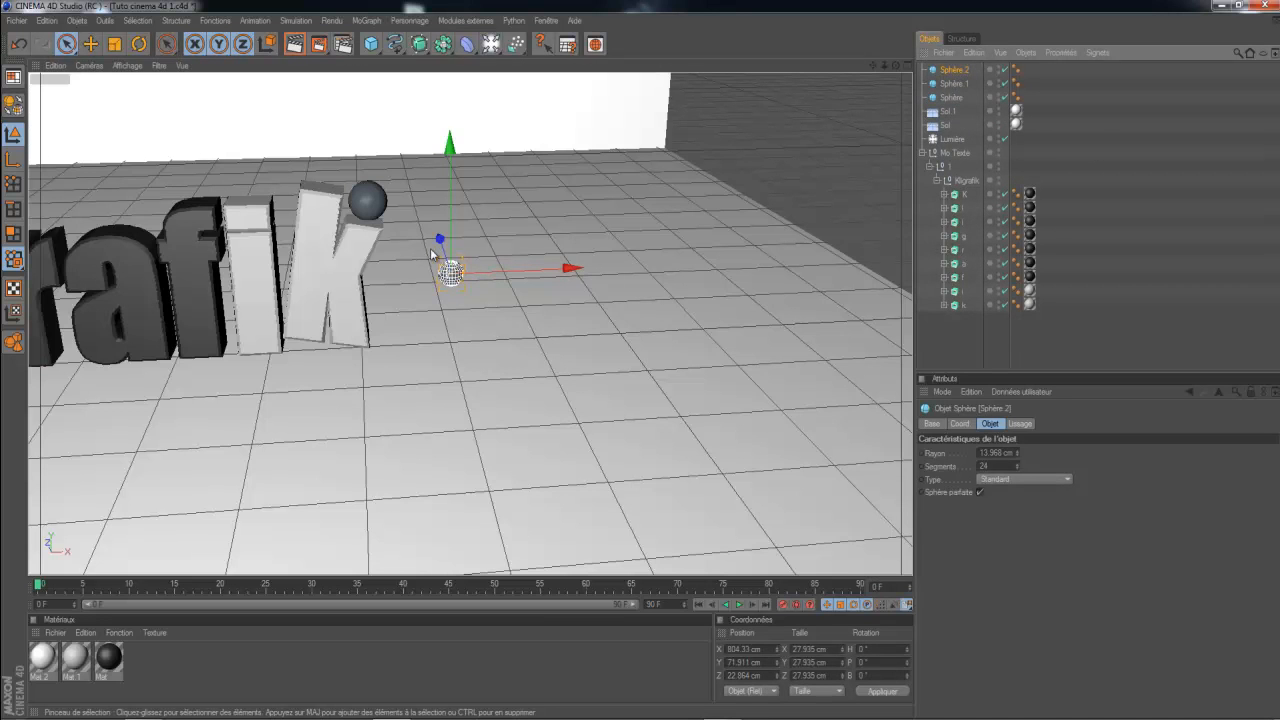
Move the new small sphere down in front of the k, to about X 715 cm, Y 6 cm, Z -99 cm.
{"action": "left_click_drag", "start_coordinate": [440, 240], "coordinate": [461, 304]}
{"action": "left_click_drag", "start_coordinate": [596, 342], "coordinate": [499, 346]}
{"action": "left_click_drag", "start_coordinate": [896, 65], "coordinate": [712, 204]}
{"action": "left_click", "coordinate": [400, 325]}
{"action": "left_click", "coordinate": [376, 350]}
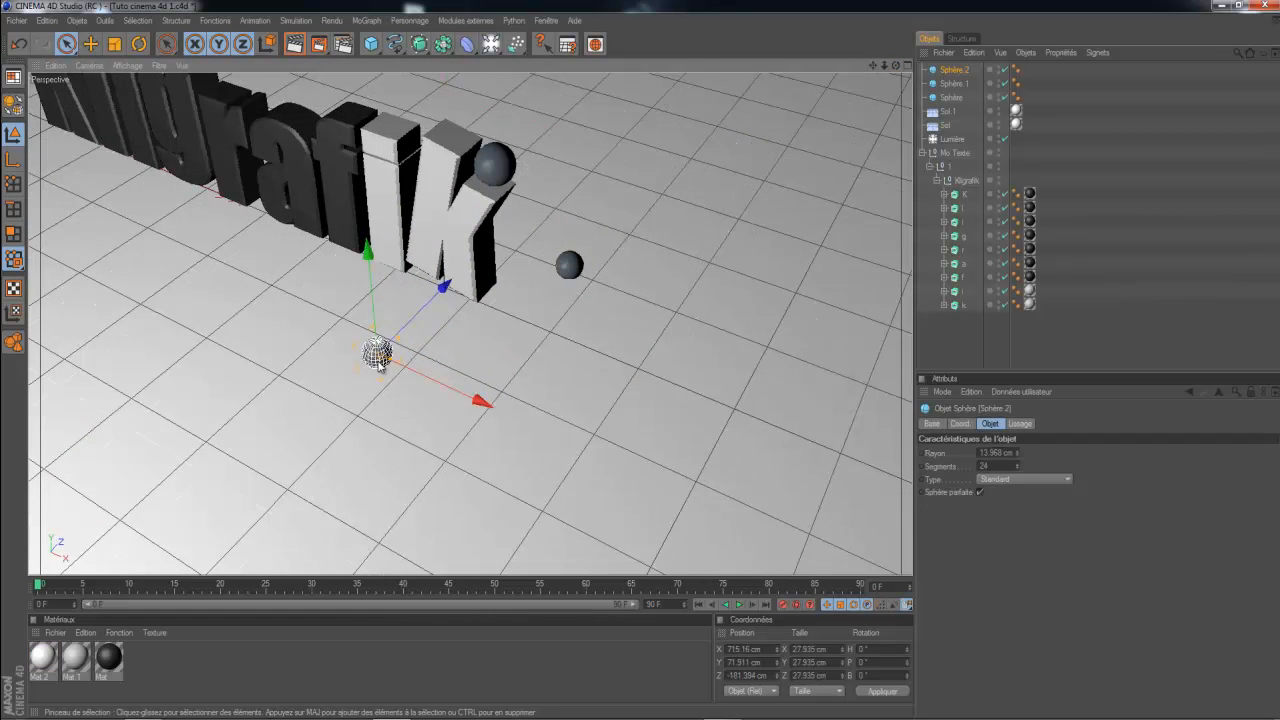
{"action": "left_click", "coordinate": [421, 337]}
{"action": "left_click", "coordinate": [373, 357]}
{"action": "left_click_drag", "start_coordinate": [424, 308], "coordinate": [646, 371]}
Adjust the front sphere's height in the front view to about Y 9 cm, resting it on the floor plane.
{"action": "left_click", "coordinate": [908, 66]}
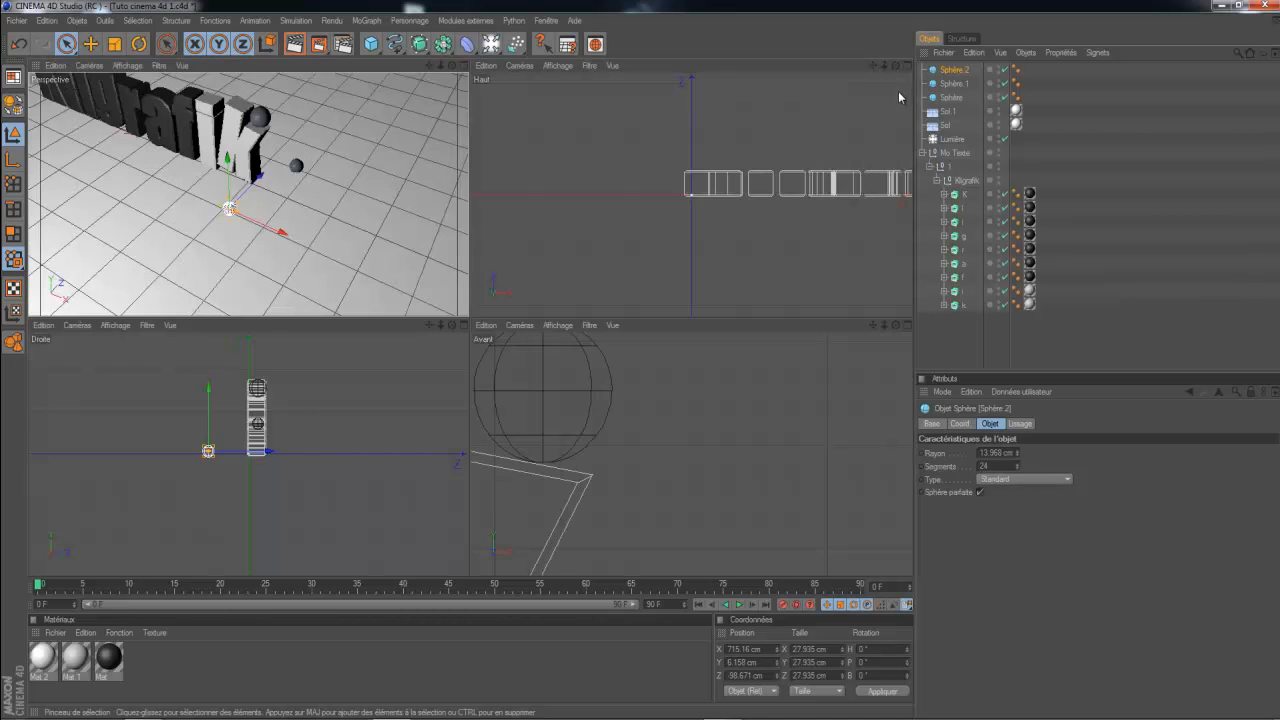
{"action": "left_click_drag", "start_coordinate": [884, 326], "coordinate": [645, 366]}
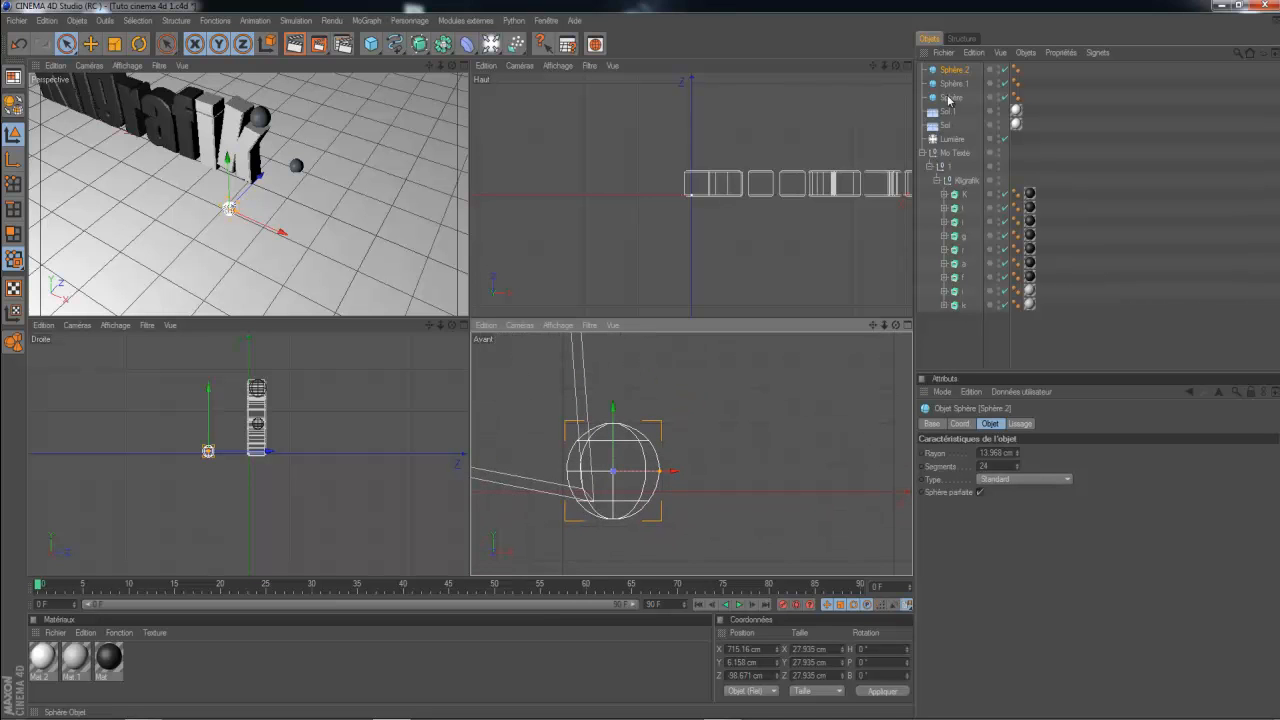
{"action": "left_click", "coordinate": [950, 126]}
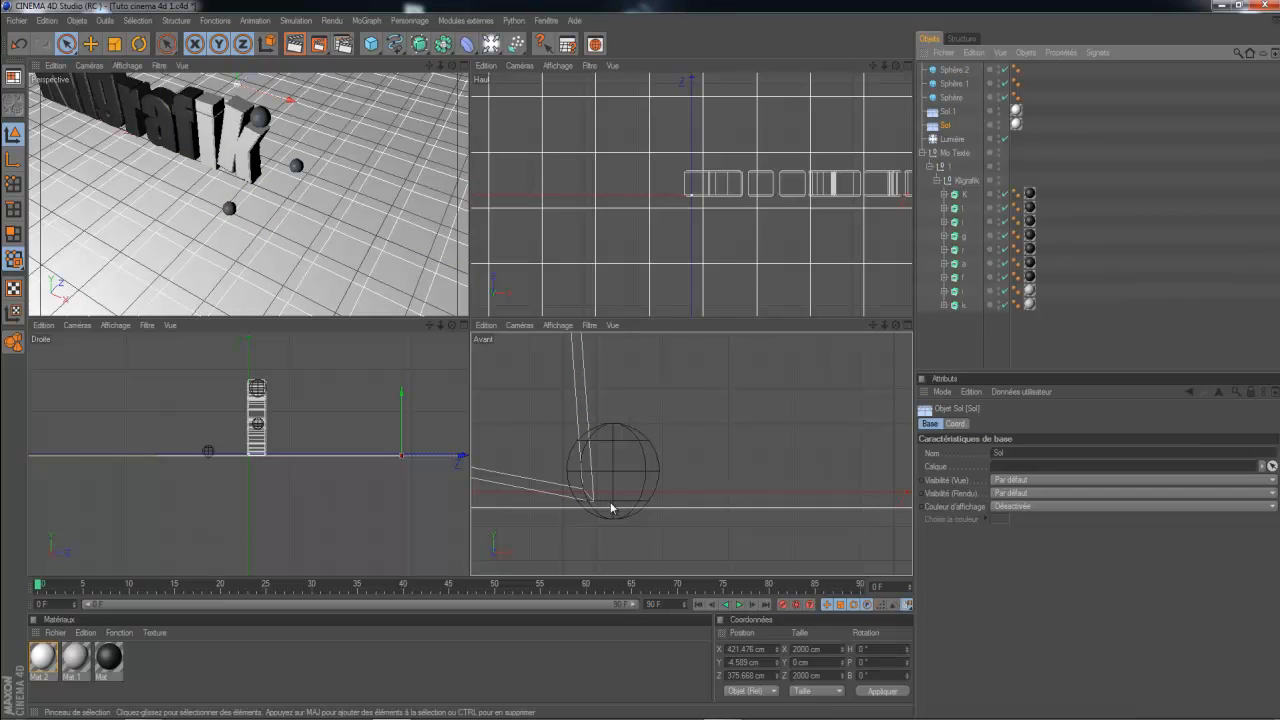
{"action": "left_click", "coordinate": [958, 71]}
{"action": "left_click_drag", "start_coordinate": [614, 451], "coordinate": [645, 360]}
{"action": "left_click", "coordinate": [949, 127]}
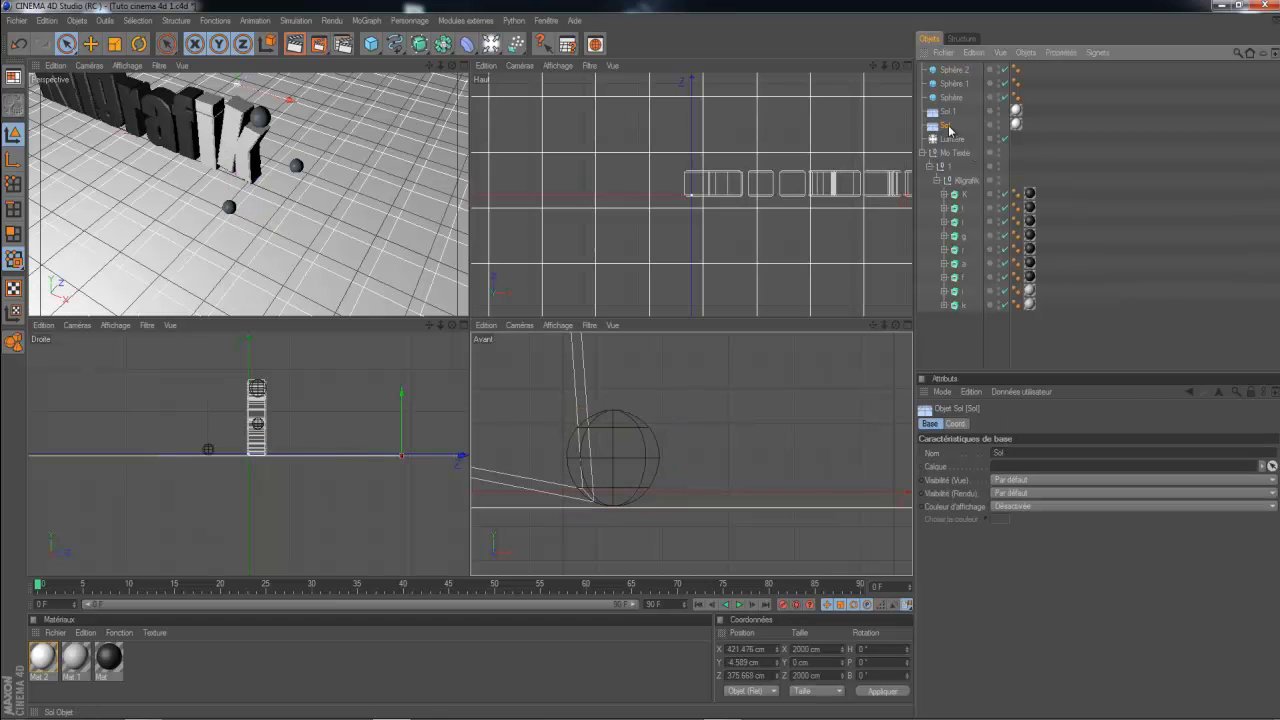
{"action": "scroll", "coordinate": [637, 431], "scroll_direction": "up", "scroll_amount": 5}
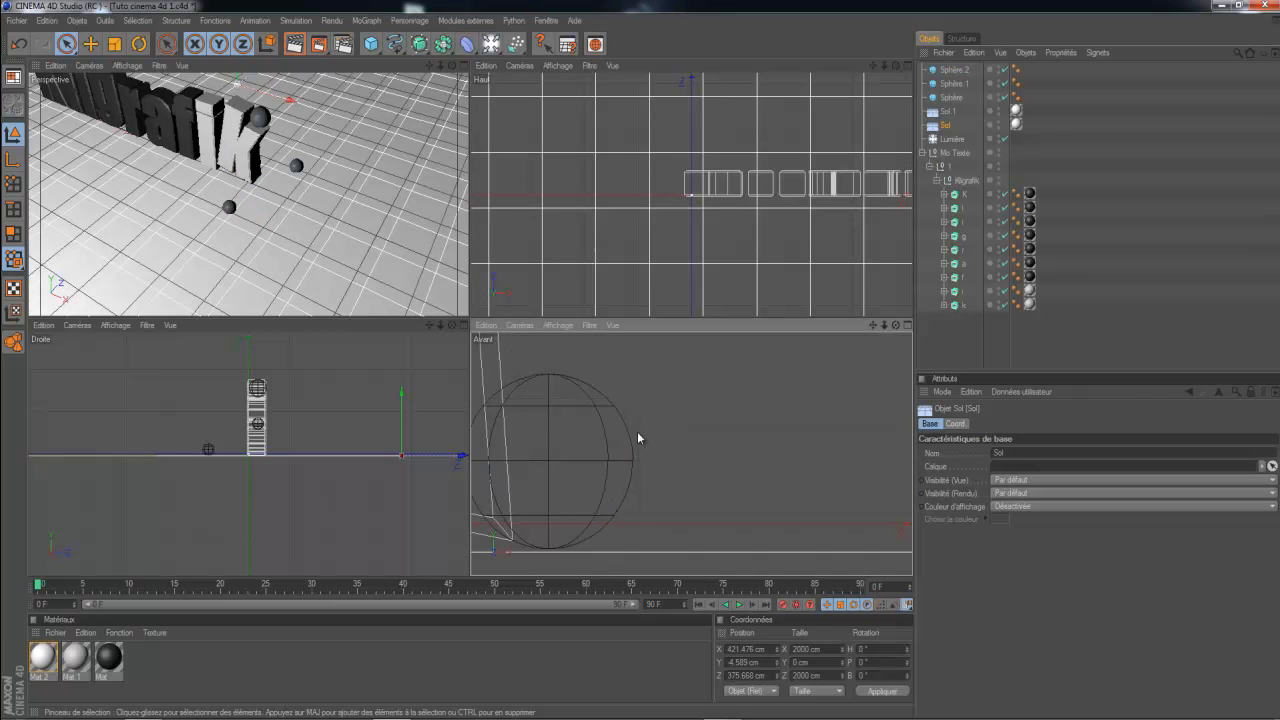
{"action": "left_click", "coordinate": [954, 72]}
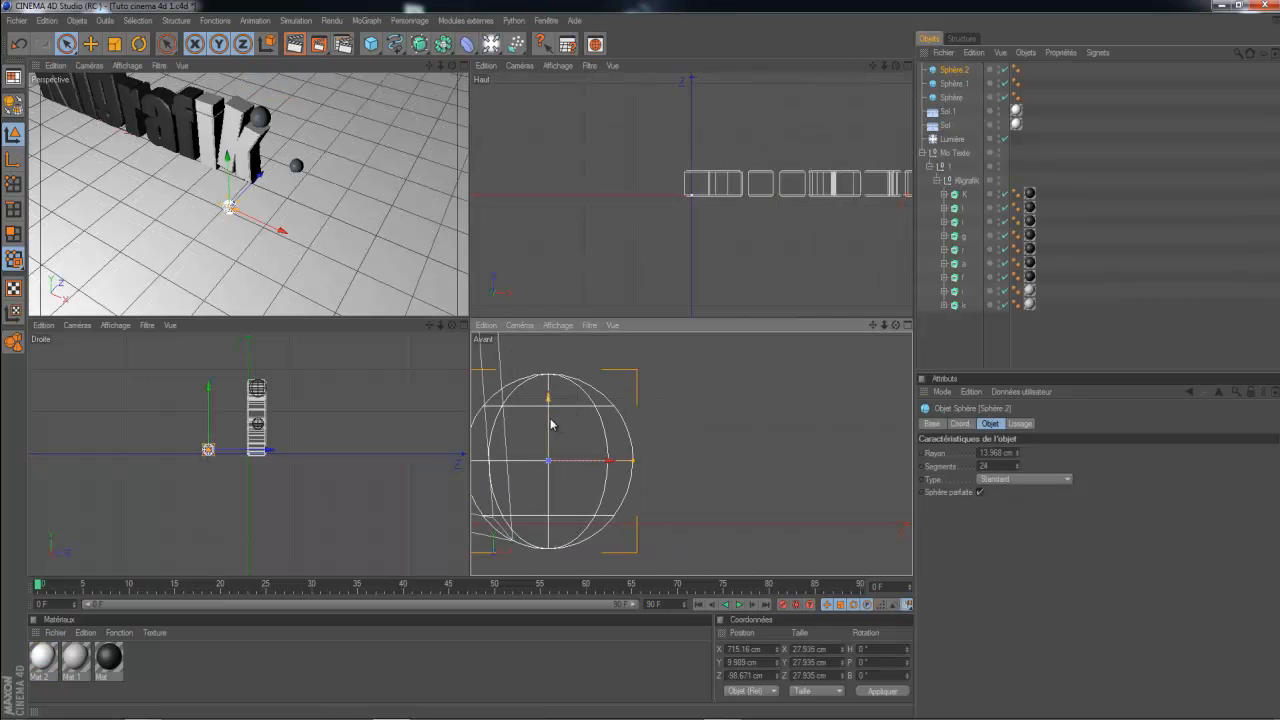
{"action": "left_click_drag", "start_coordinate": [643, 361], "coordinate": [643, 362]}
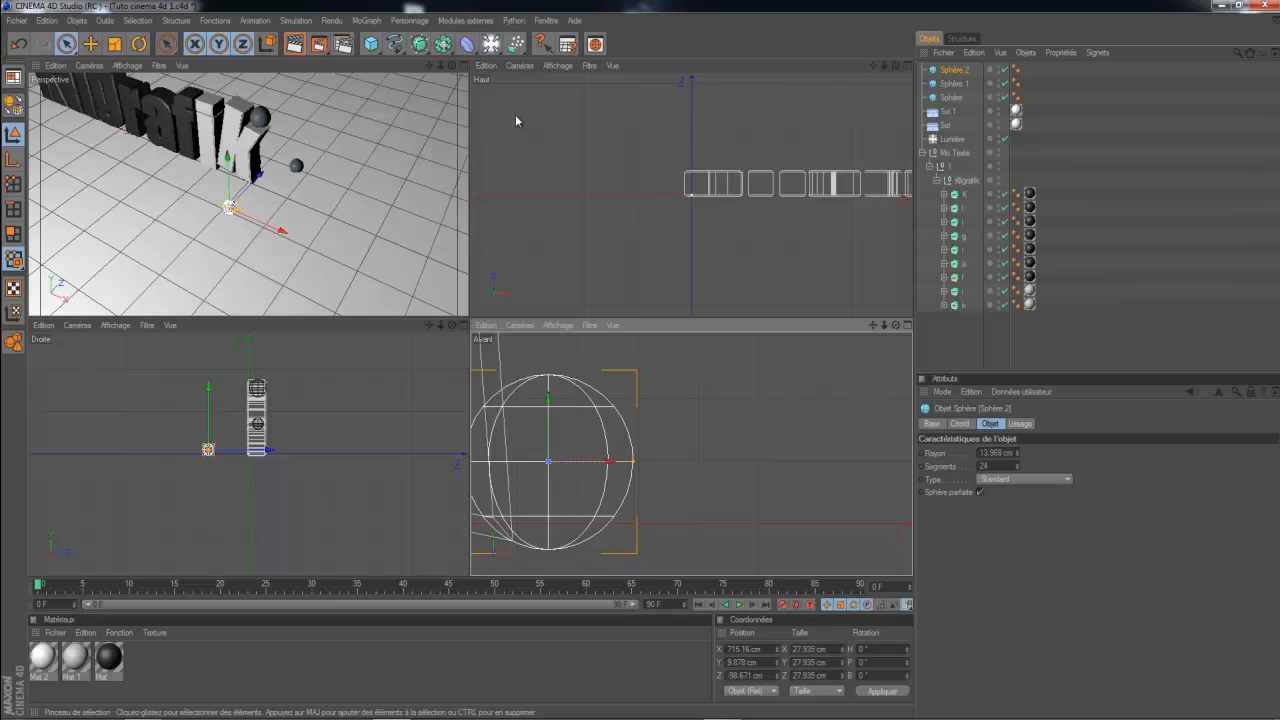
Reframe the perspective view to show the whole word, the three spheres and the floor from the front.
{"action": "left_click", "coordinate": [463, 65]}
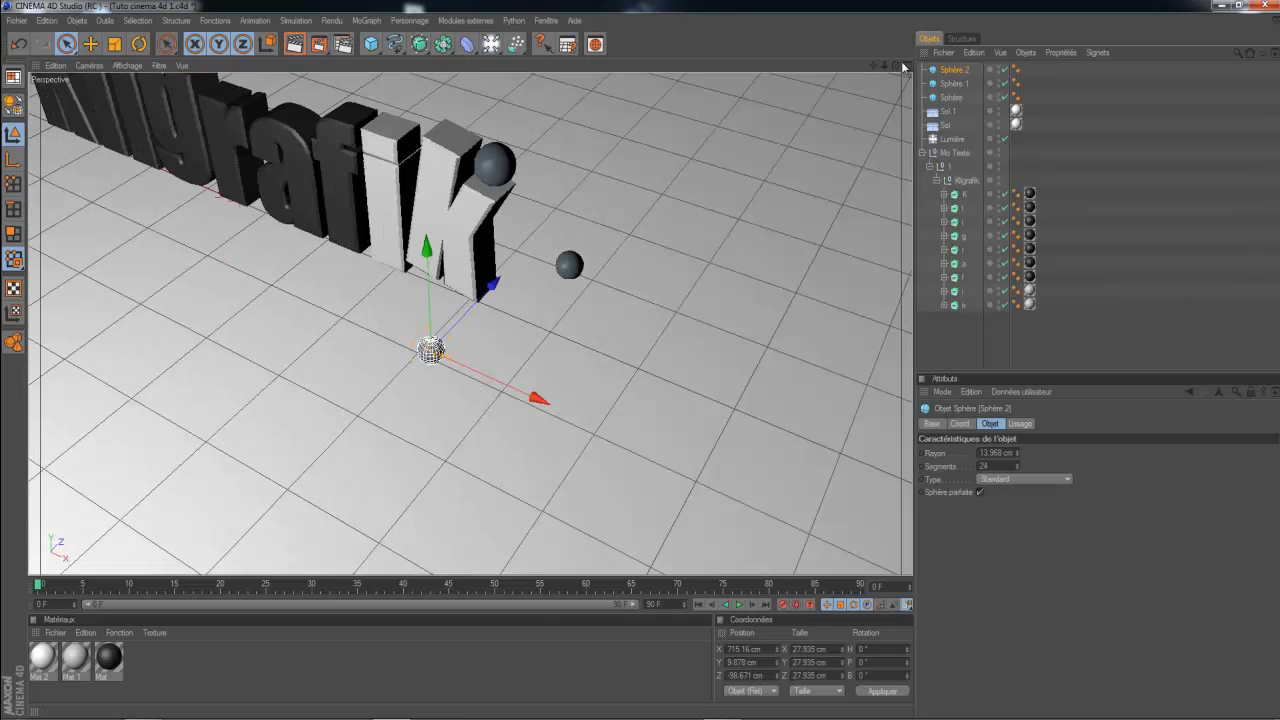
{"action": "left_click_drag", "start_coordinate": [898, 68], "coordinate": [643, 365]}
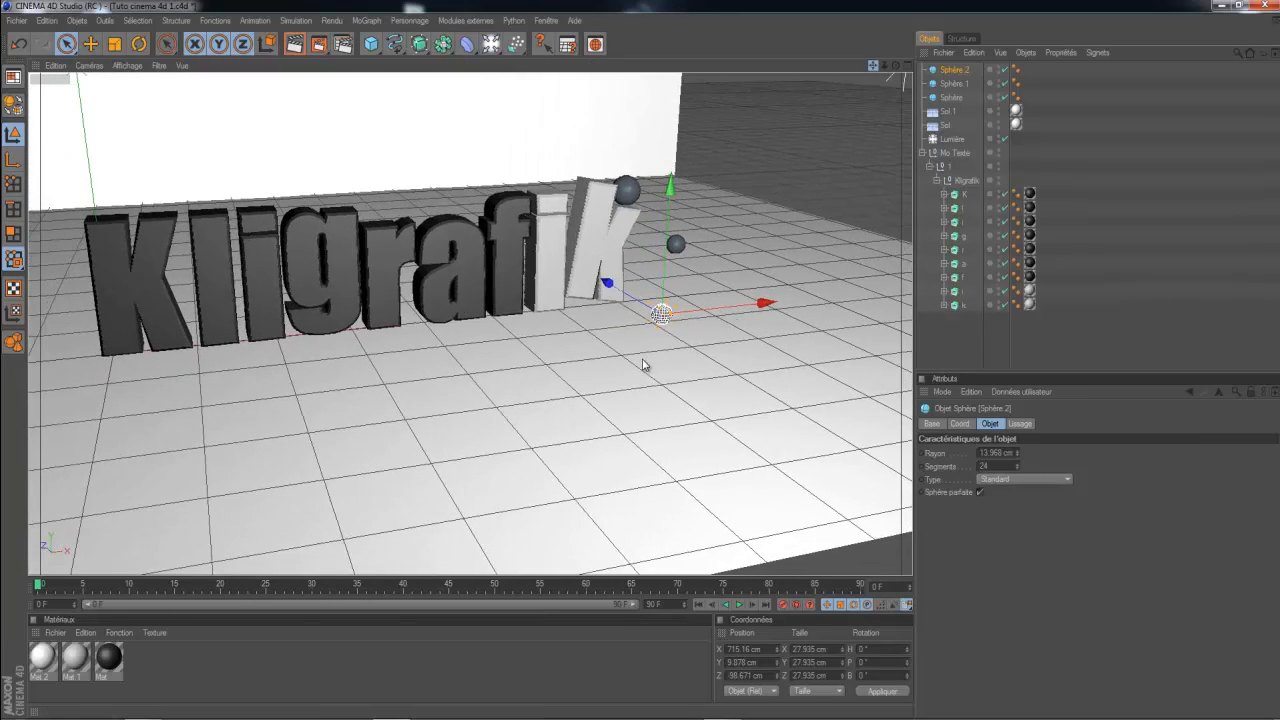
{"action": "left_click_drag", "start_coordinate": [894, 65], "coordinate": [643, 365]}
{"action": "left_click_drag", "start_coordinate": [872, 66], "coordinate": [643, 363]}
{"action": "scroll", "coordinate": [832, 121], "scroll_direction": "down", "scroll_amount": 2}
{"action": "left_click_drag", "start_coordinate": [895, 65], "coordinate": [644, 365]}
{"action": "left_click", "coordinate": [1049, 332]}
Create a new material and set its colour to red with R 208, V 0, B 0.
{"action": "double_click", "coordinate": [237, 659]}
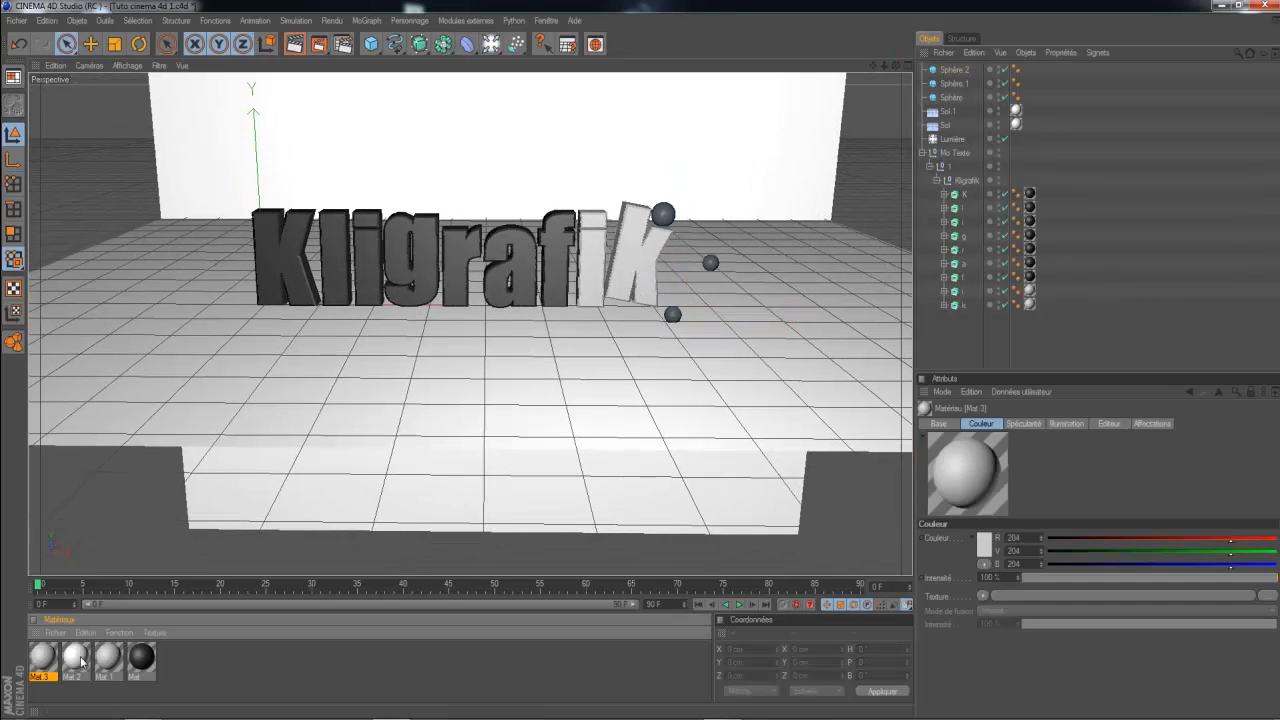
{"action": "double_click", "coordinate": [42, 657]}
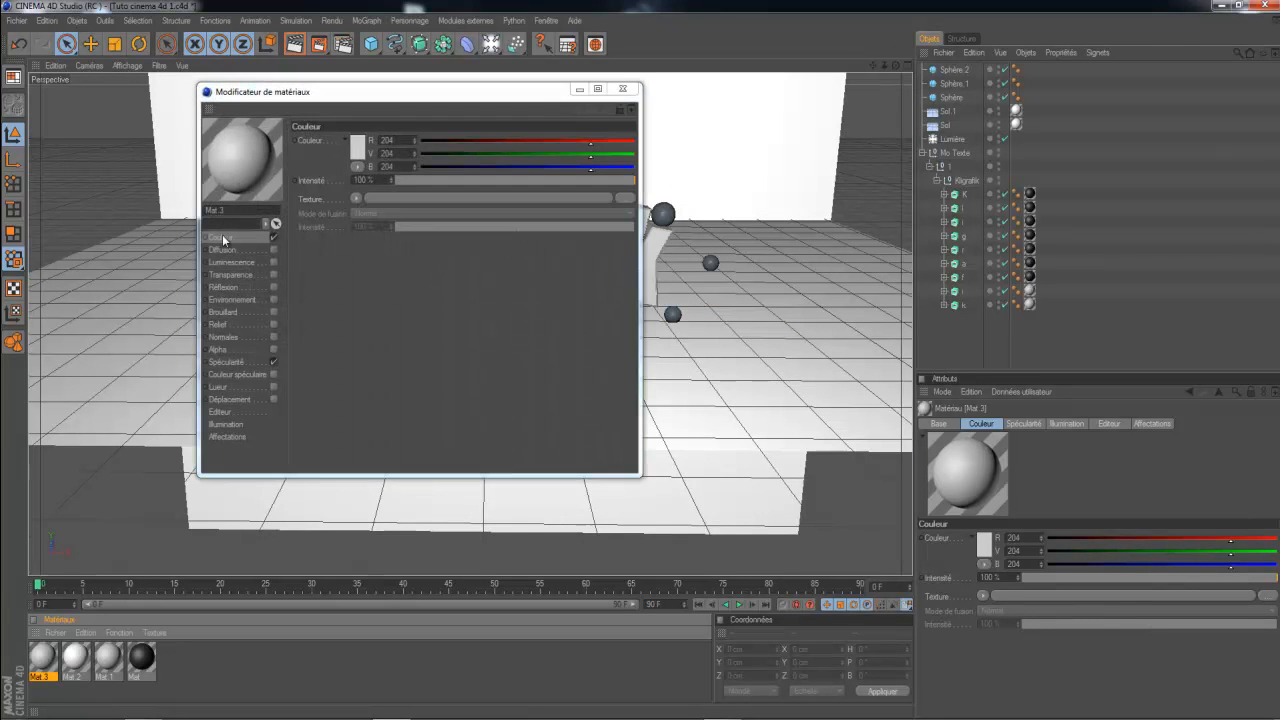
{"action": "left_click", "coordinate": [228, 236]}
{"action": "left_click", "coordinate": [353, 148]}
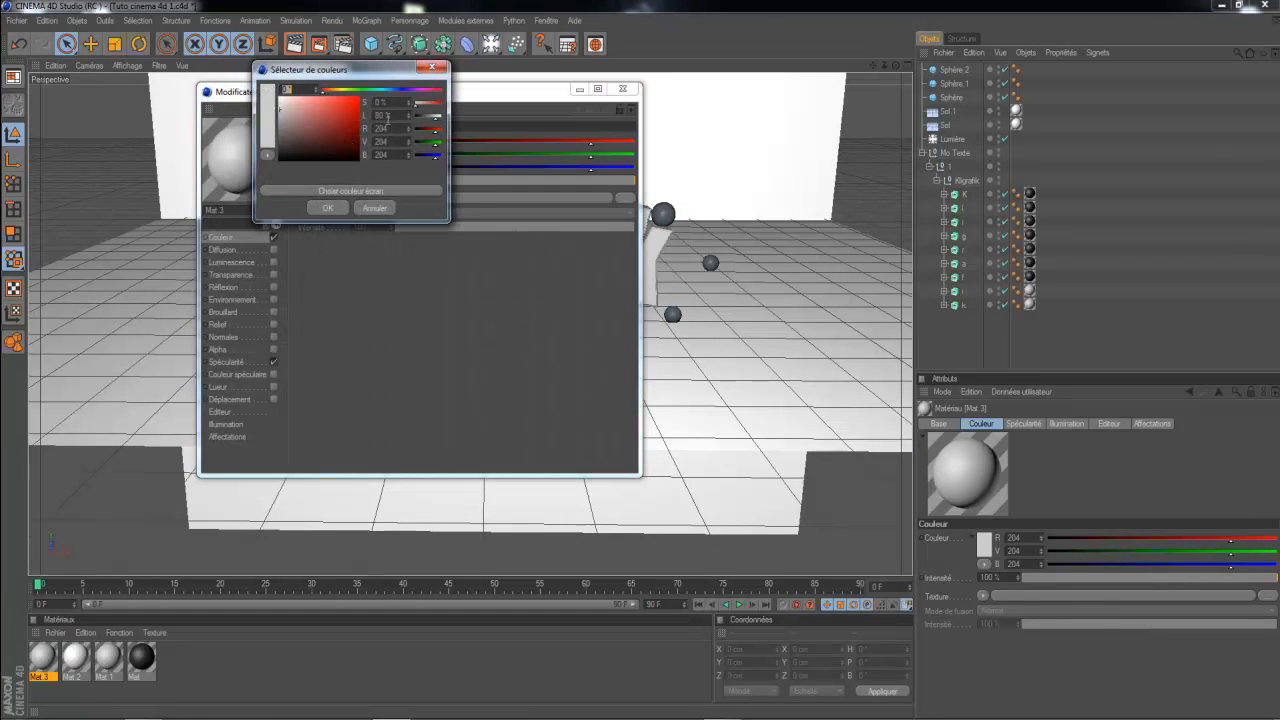
{"action": "left_click", "coordinate": [388, 129]}
{"action": "type", "text": "208"}
{"action": "key", "text": "Tab"}
{"action": "type", "text": "0"}
{"action": "key", "text": "Tab"}
{"action": "type", "text": "0"}
{"action": "key", "text": "Return"}
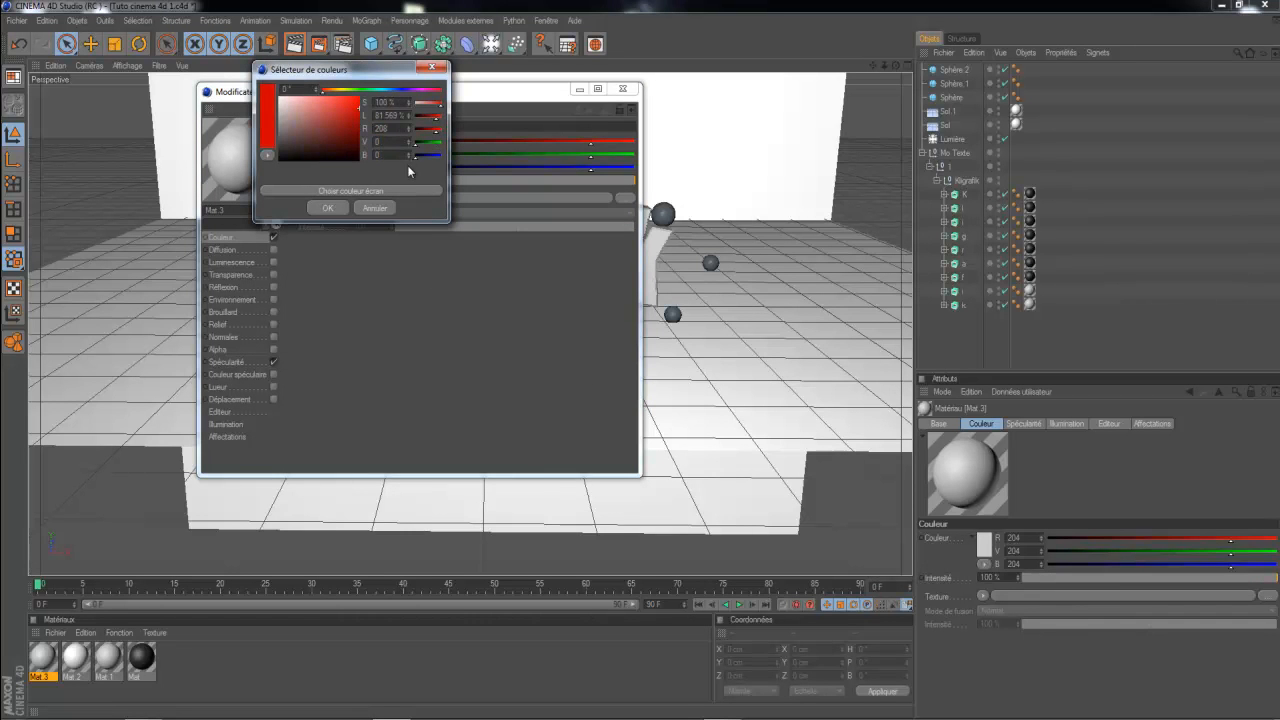
{"action": "left_click", "coordinate": [328, 207]}
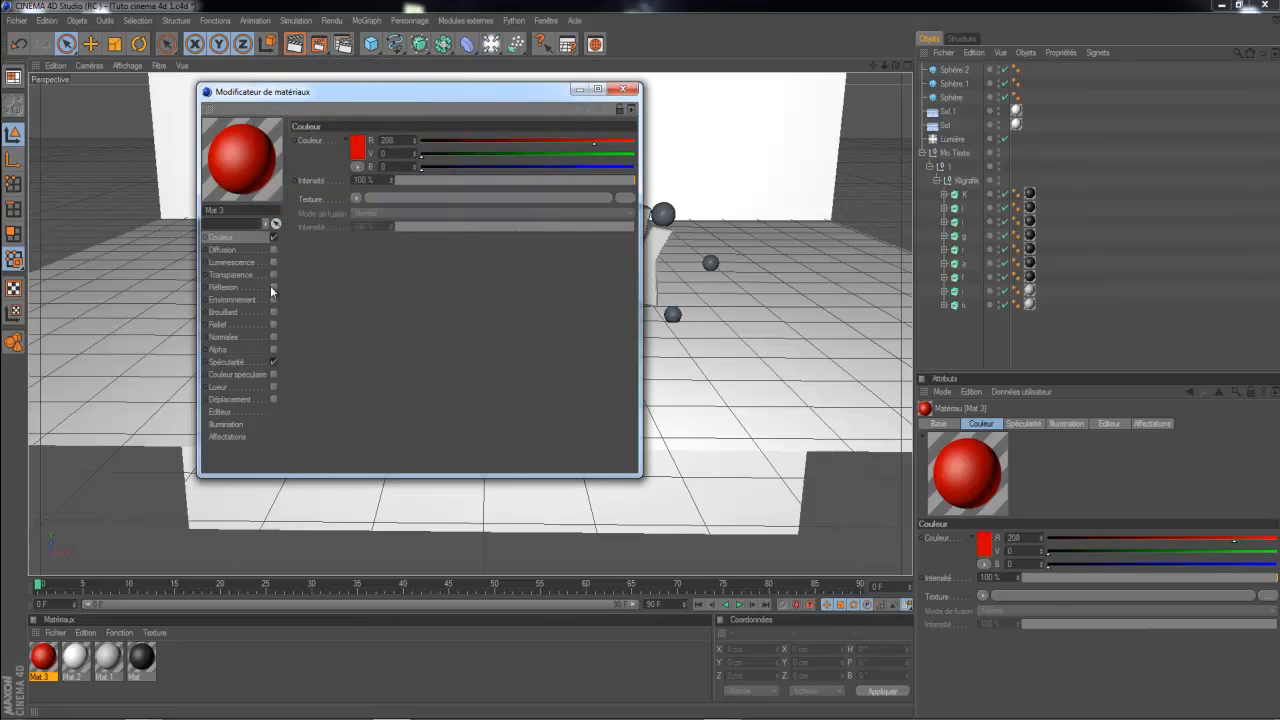
Enable reflection on the red material with a Fresnel texture, 28% intensity and about 24% texture intensity.
{"action": "left_click", "coordinate": [273, 287]}
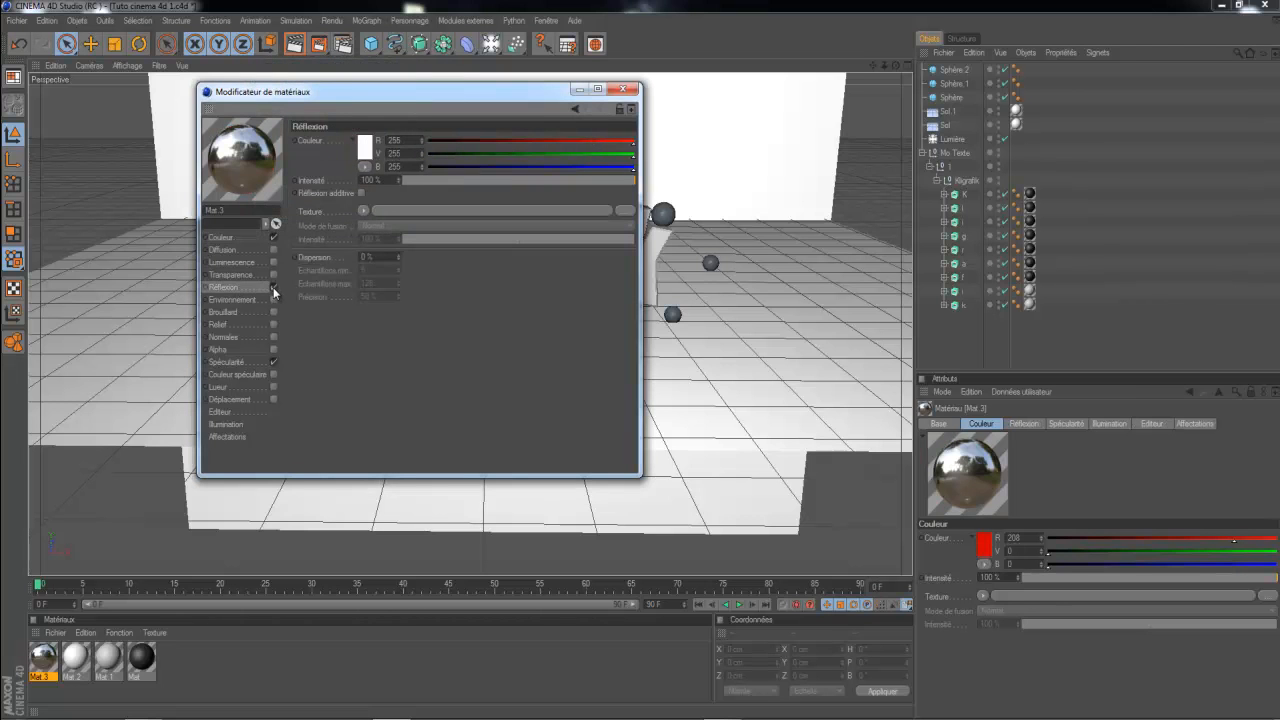
{"action": "left_click", "coordinate": [362, 211]}
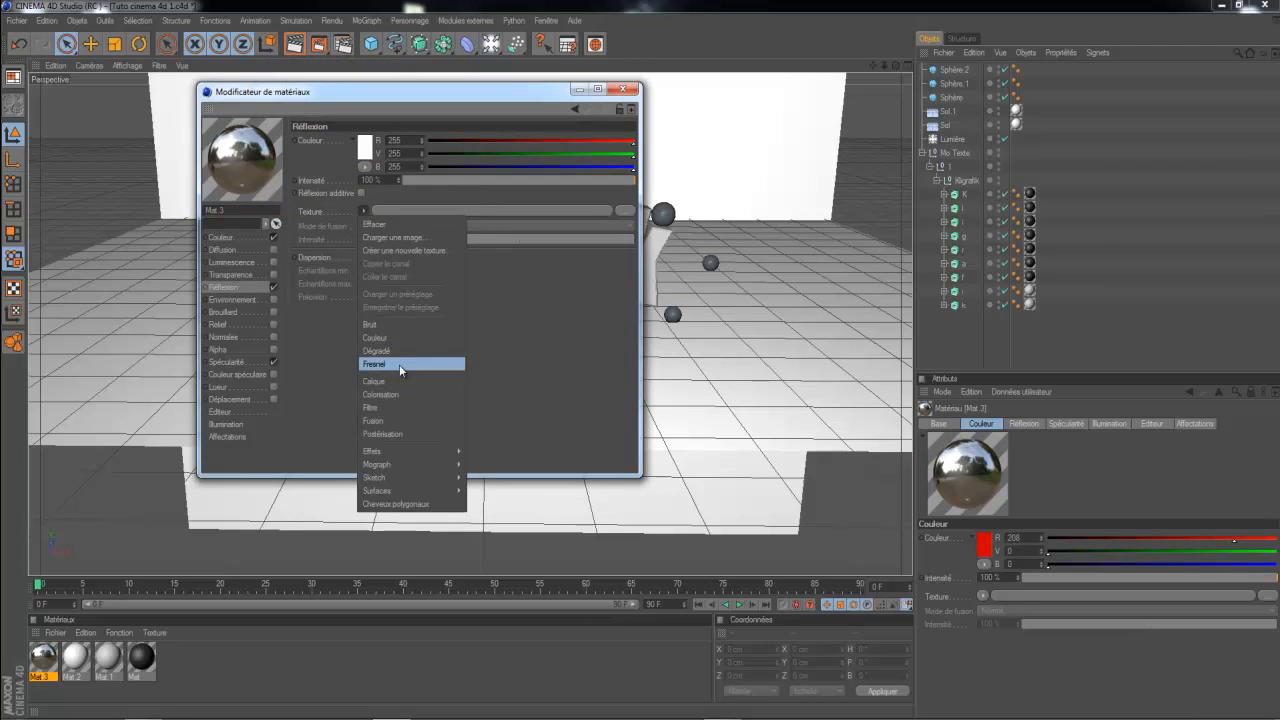
{"action": "left_click", "coordinate": [399, 364]}
{"action": "left_click", "coordinate": [479, 181]}
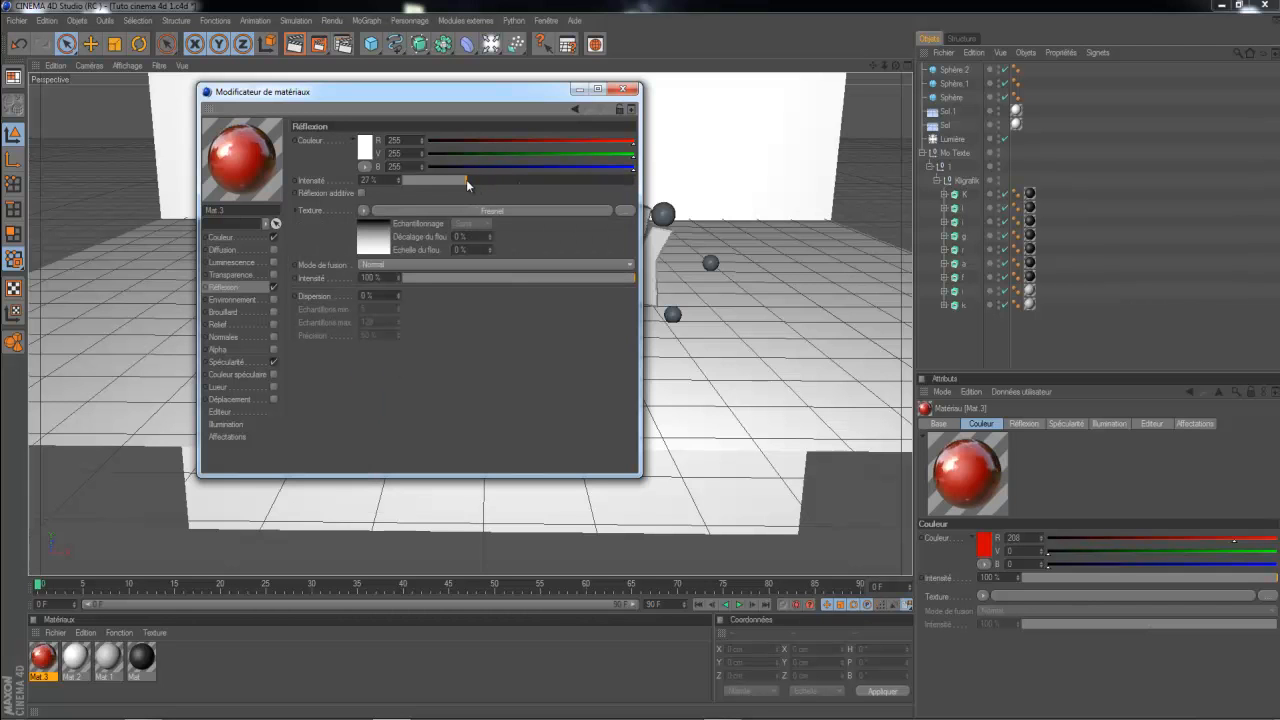
{"action": "left_click", "coordinate": [450, 279]}
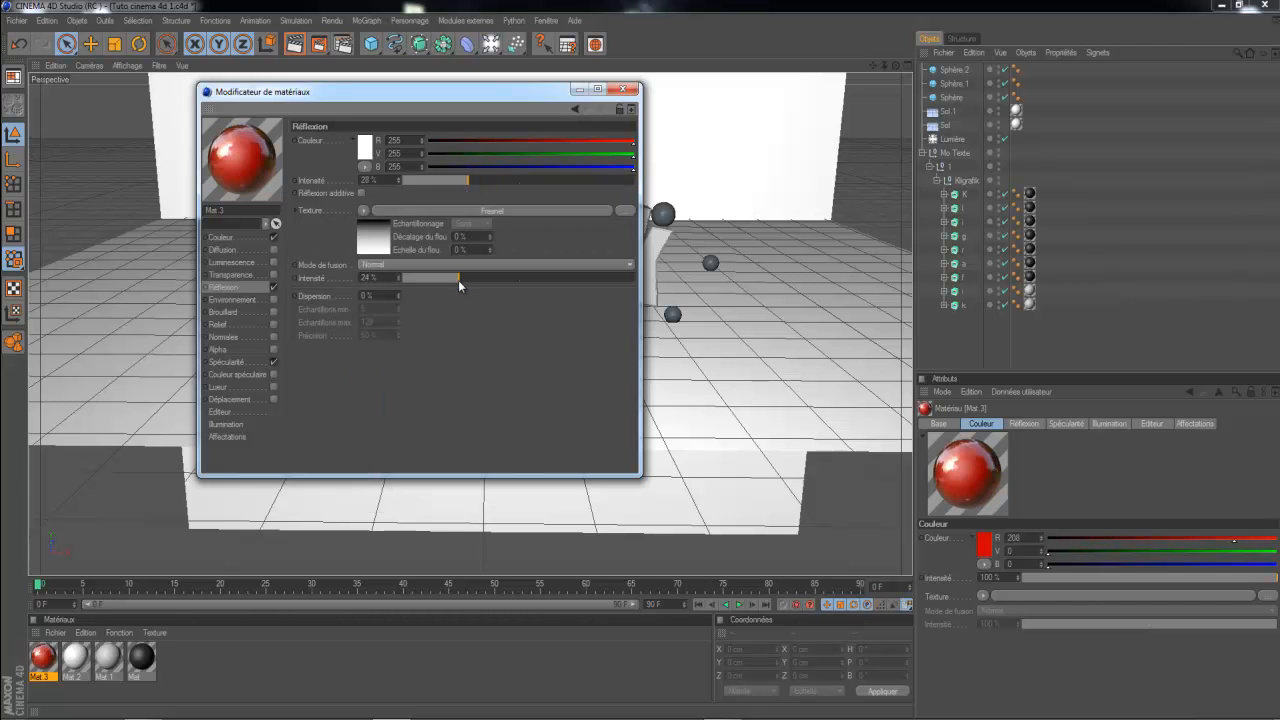
{"action": "left_click", "coordinate": [622, 89]}
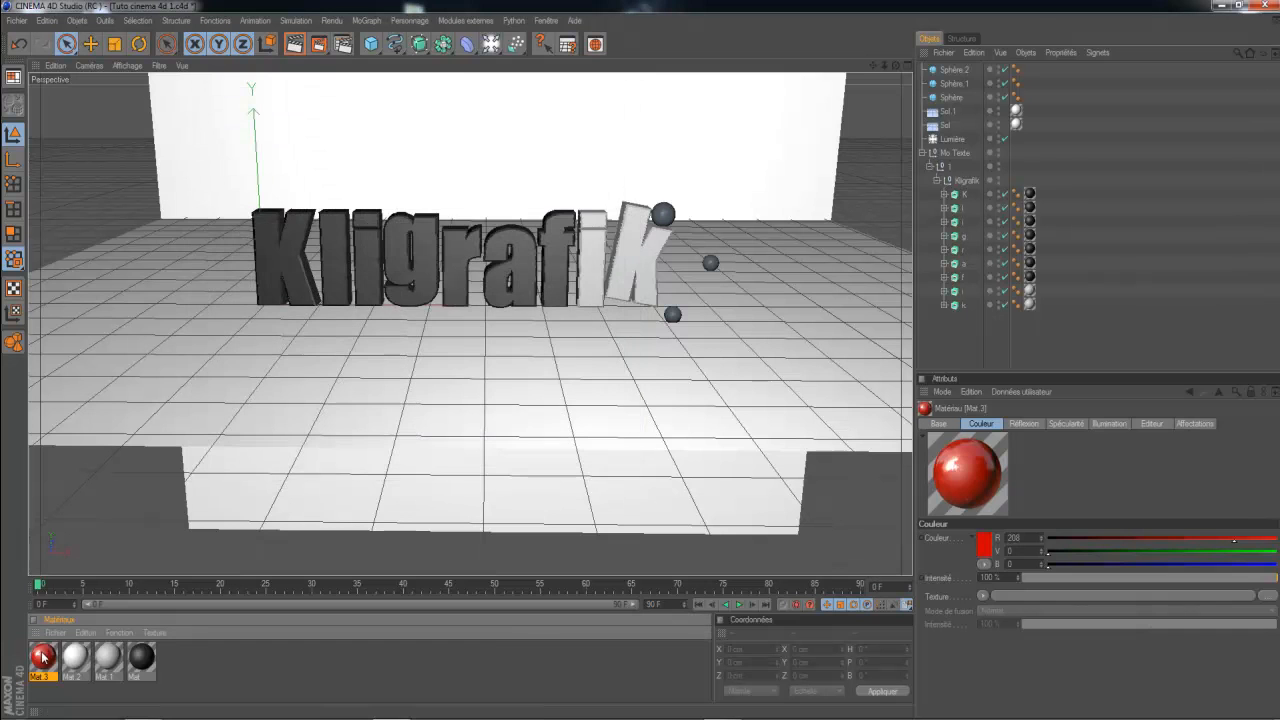
Apply the red reflective material to all three spheres.
{"action": "left_click_drag", "start_coordinate": [673, 214], "coordinate": [666, 215]}
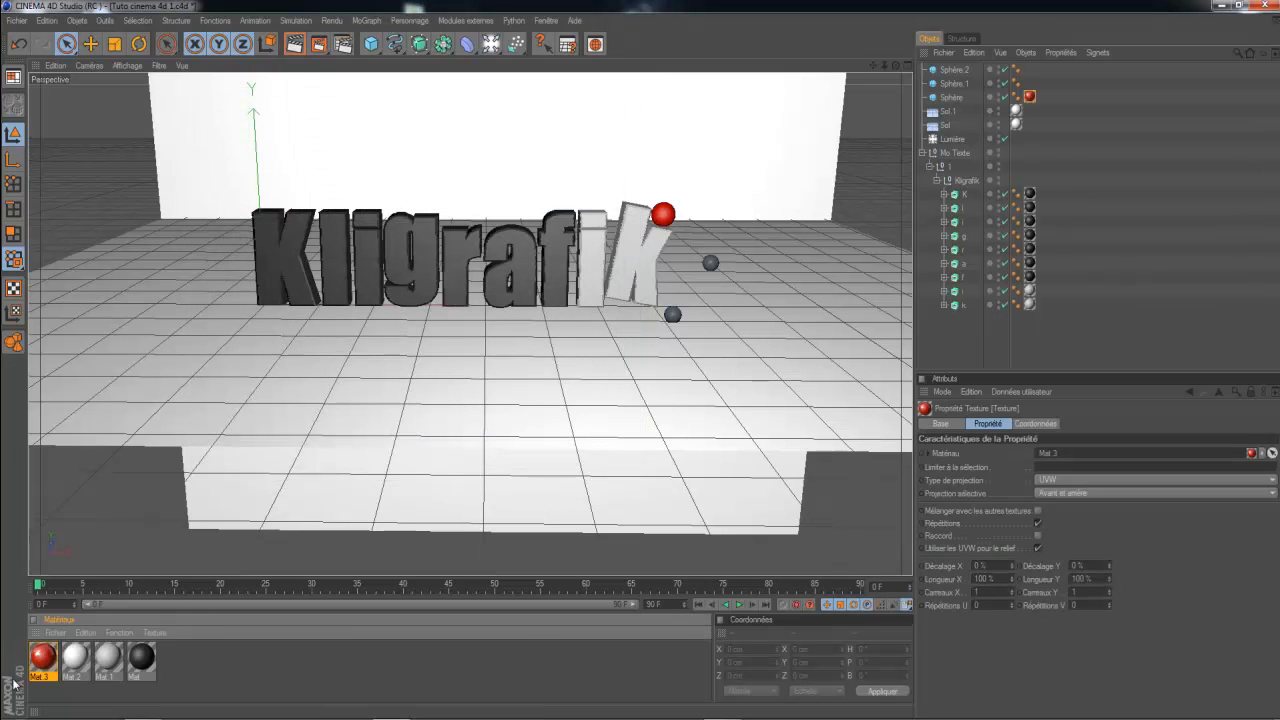
{"action": "left_click_drag", "start_coordinate": [709, 259], "coordinate": [709, 260]}
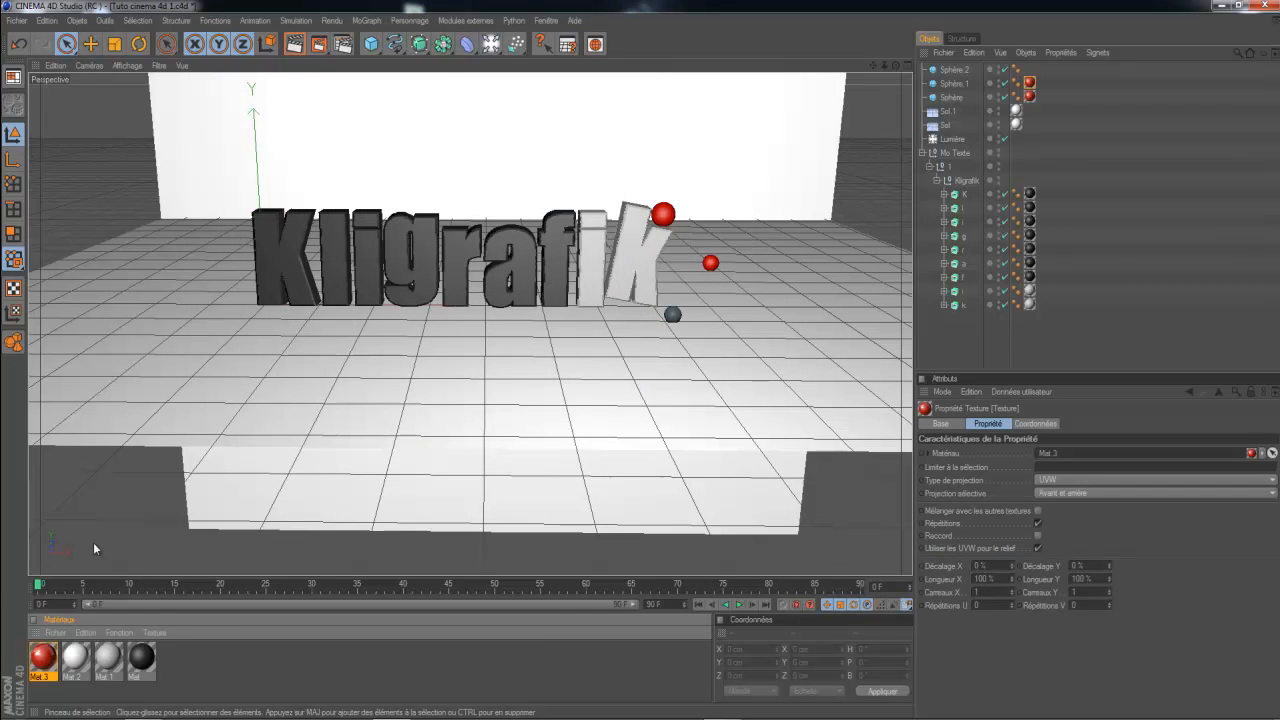
{"action": "left_click_drag", "start_coordinate": [680, 318], "coordinate": [677, 317]}
Adjust the framing of the word and red spheres, and render a preview in the perspective view.
{"action": "left_click_drag", "start_coordinate": [894, 65], "coordinate": [643, 360]}
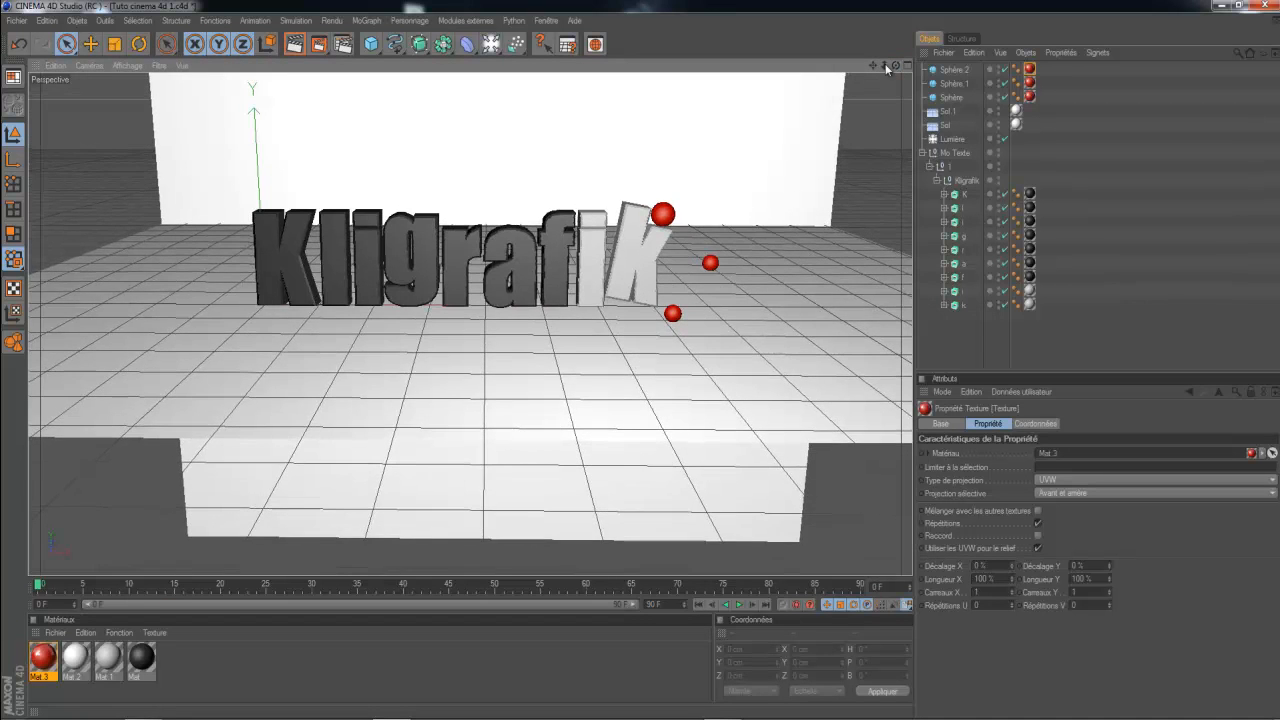
{"action": "left_click_drag", "start_coordinate": [874, 66], "coordinate": [646, 363]}
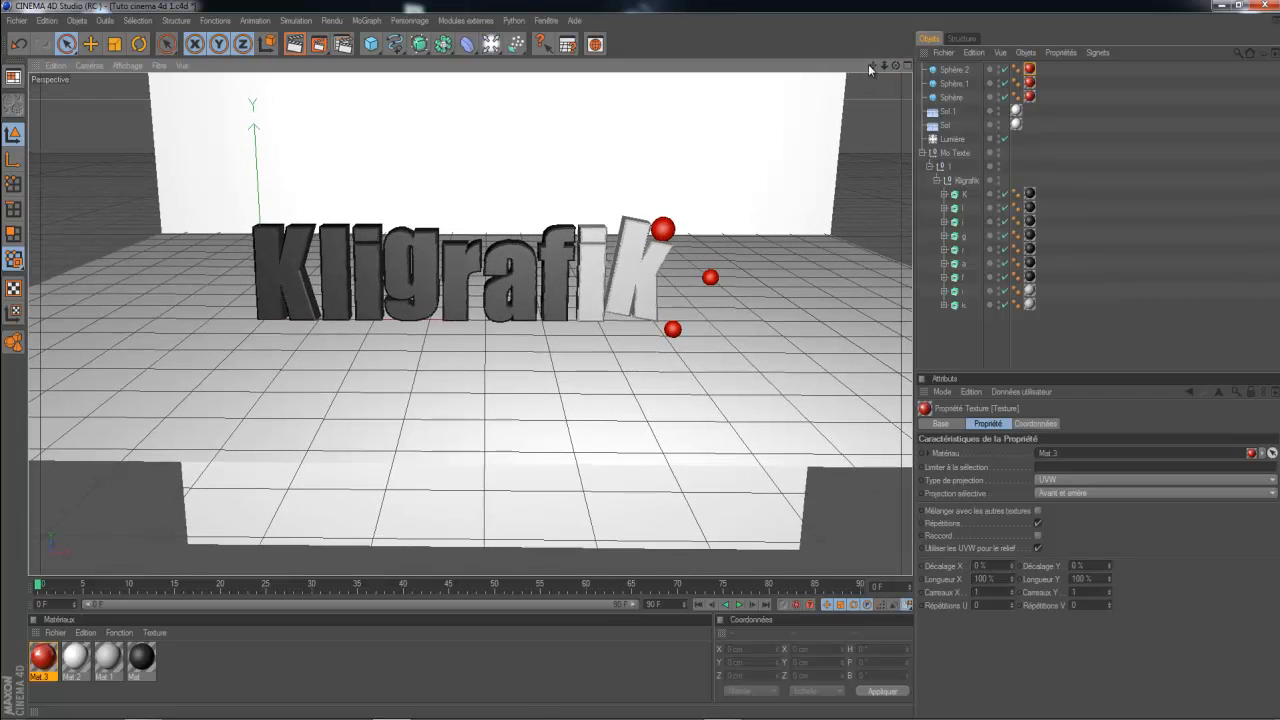
{"action": "key", "text": "ctrl+r"}
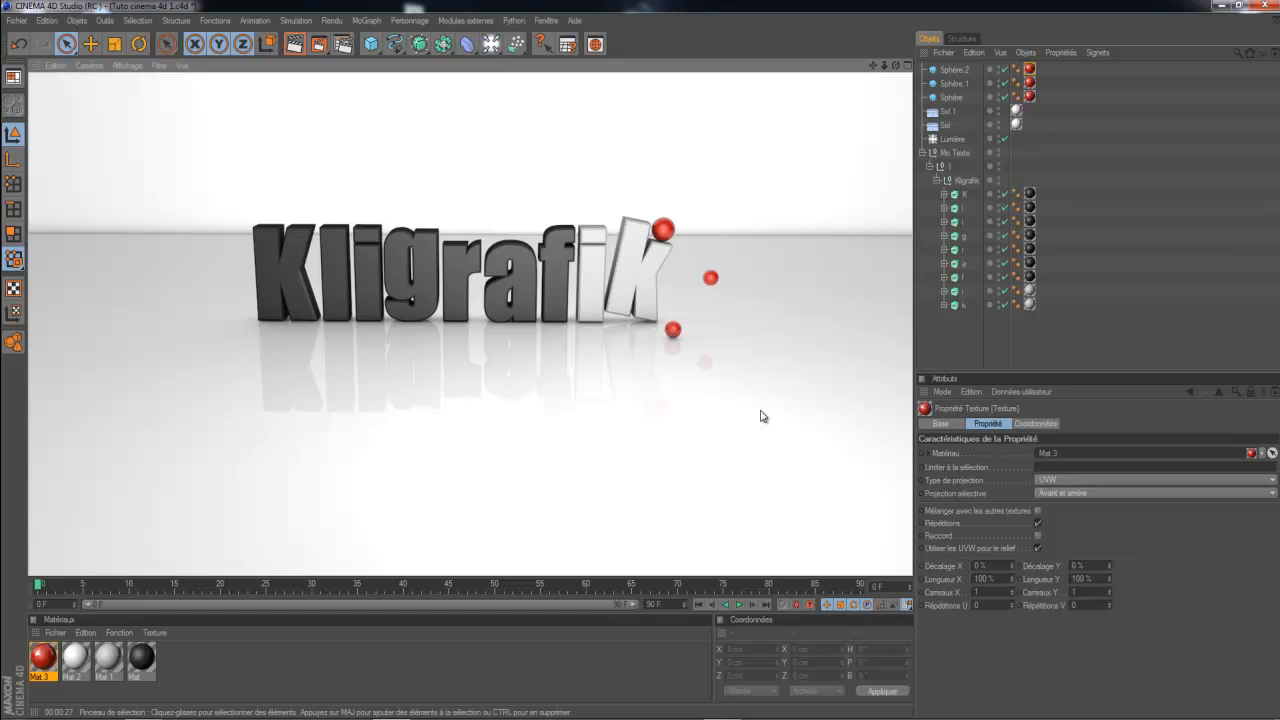
{"action": "left_click_drag", "start_coordinate": [872, 66], "coordinate": [643, 364]}
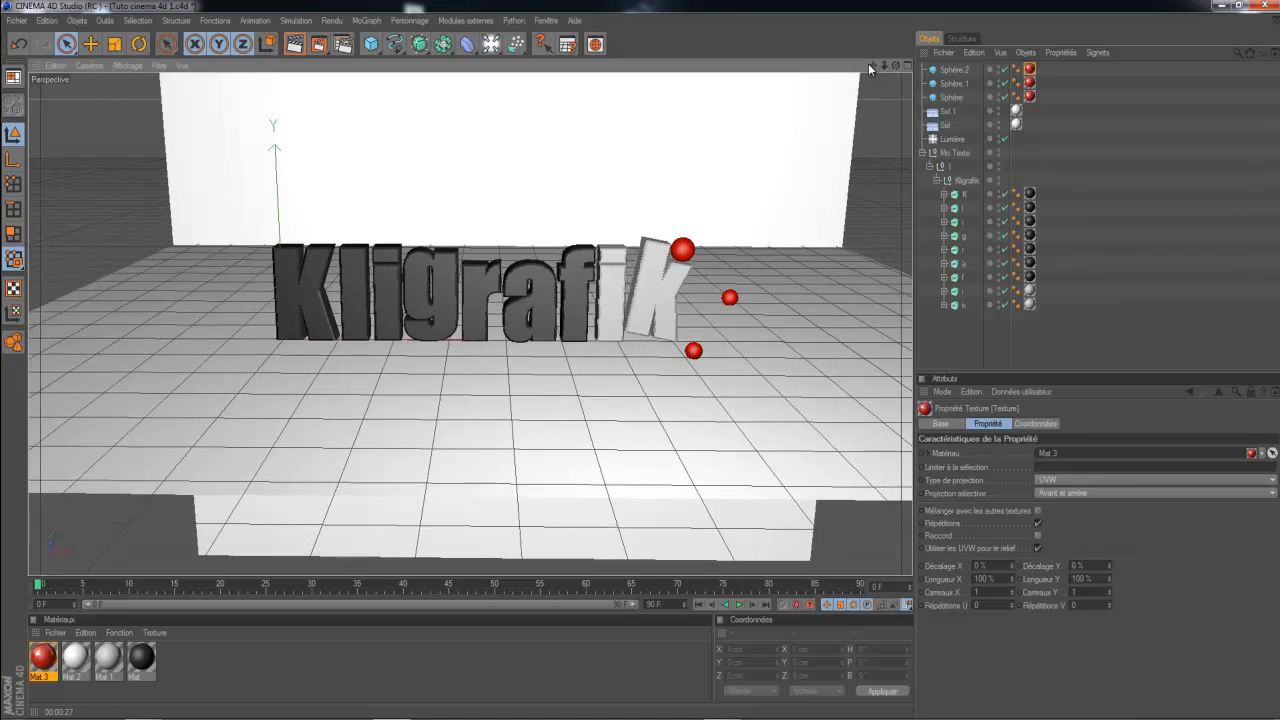
Turn off global illumination and ambient occlusion in the render settings and render a comparison preview.
{"action": "left_click", "coordinate": [342, 44]}
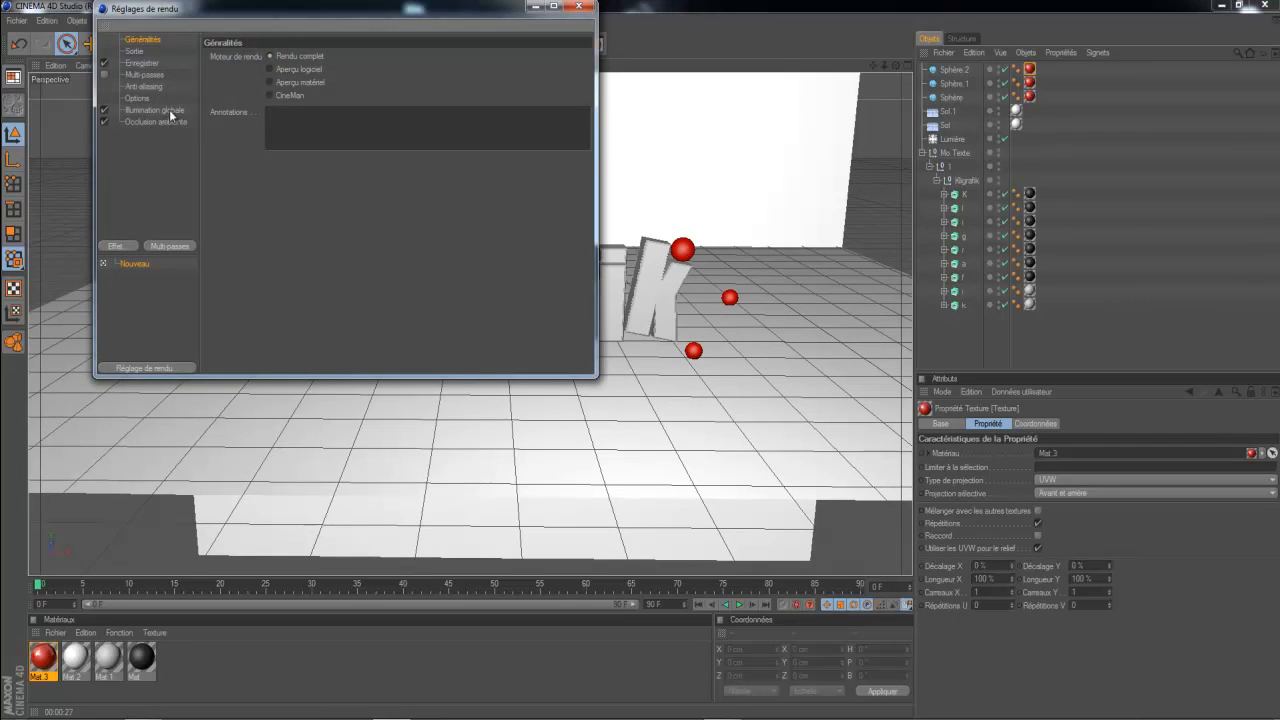
{"action": "left_click", "coordinate": [156, 111]}
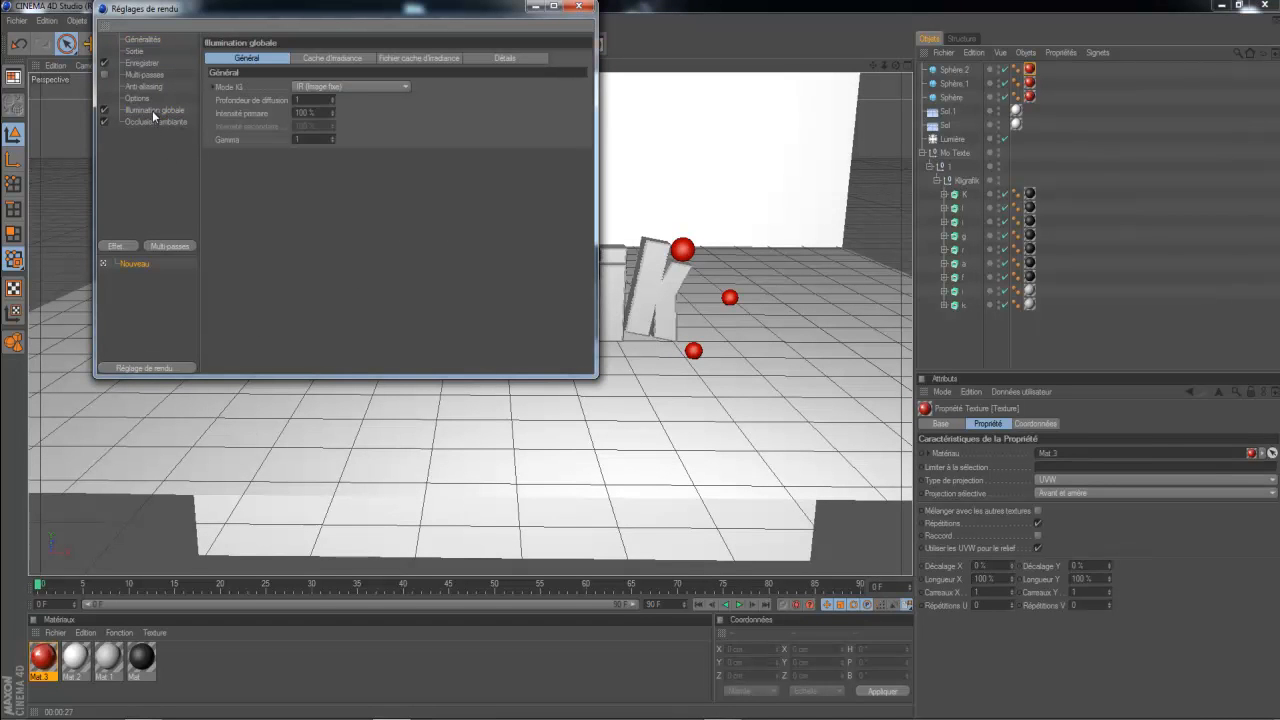
{"action": "left_click", "coordinate": [104, 110]}
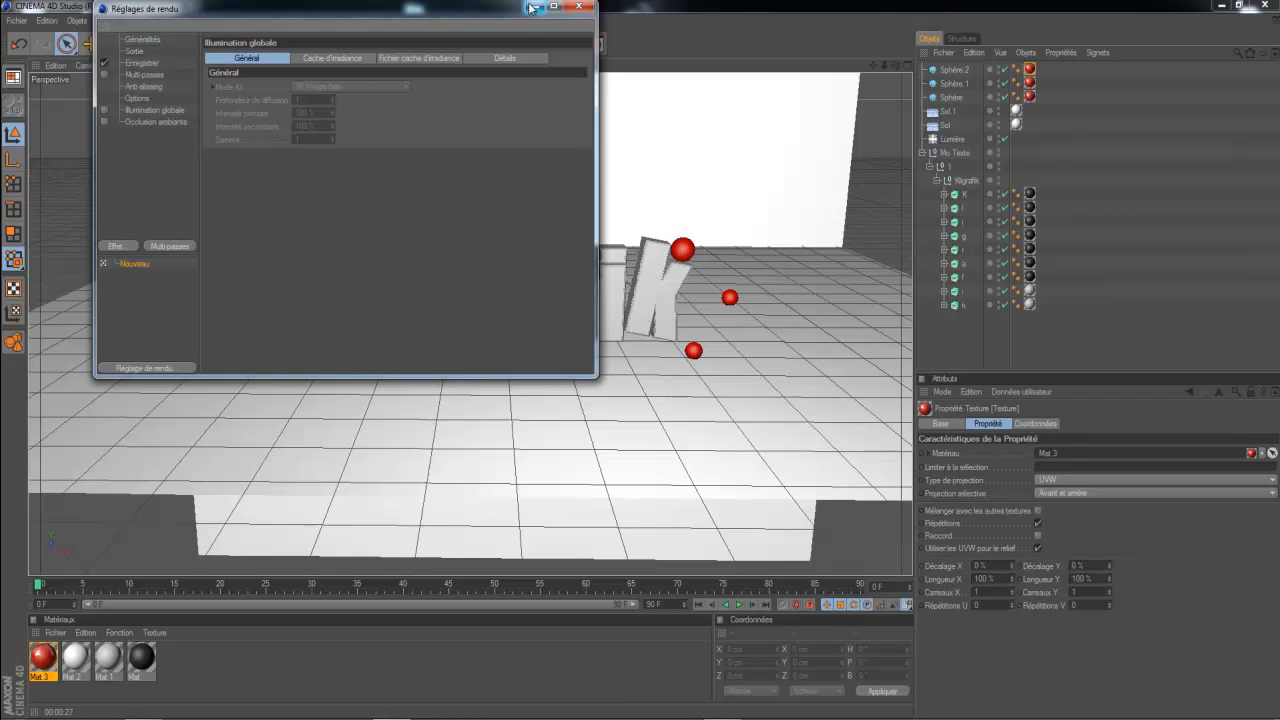
{"action": "left_click", "coordinate": [576, 7]}
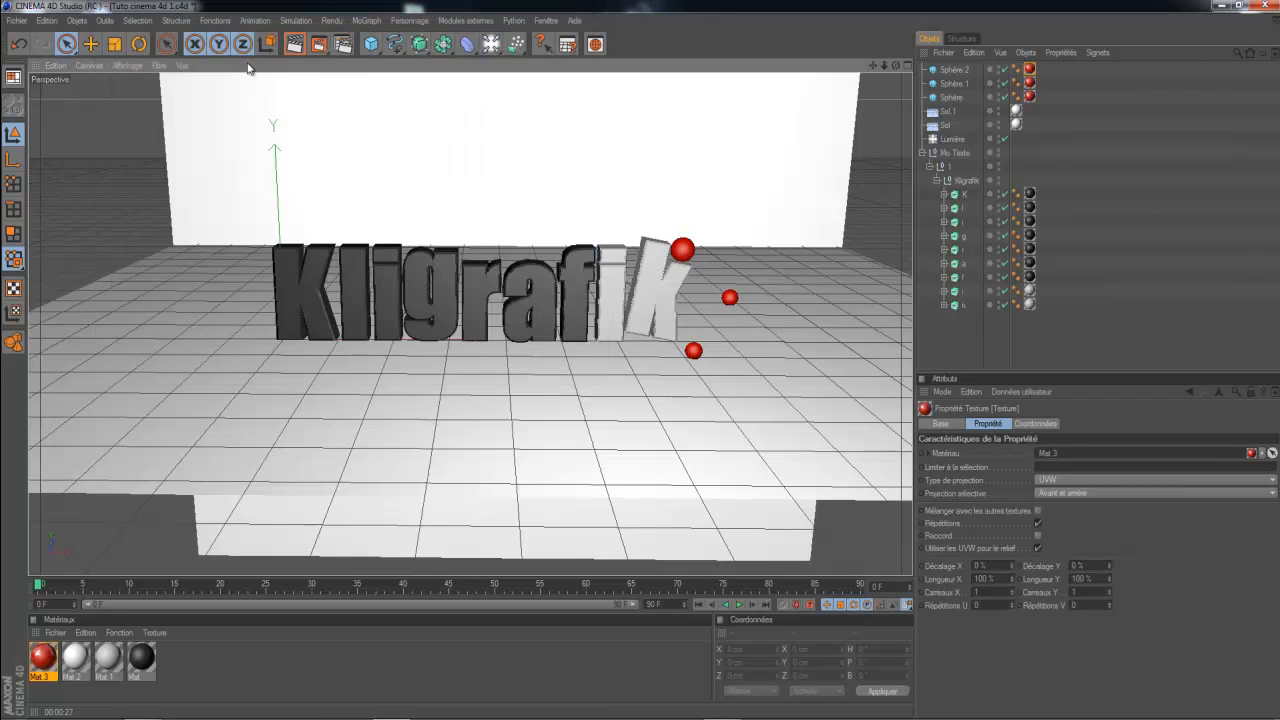
{"action": "left_click", "coordinate": [296, 45]}
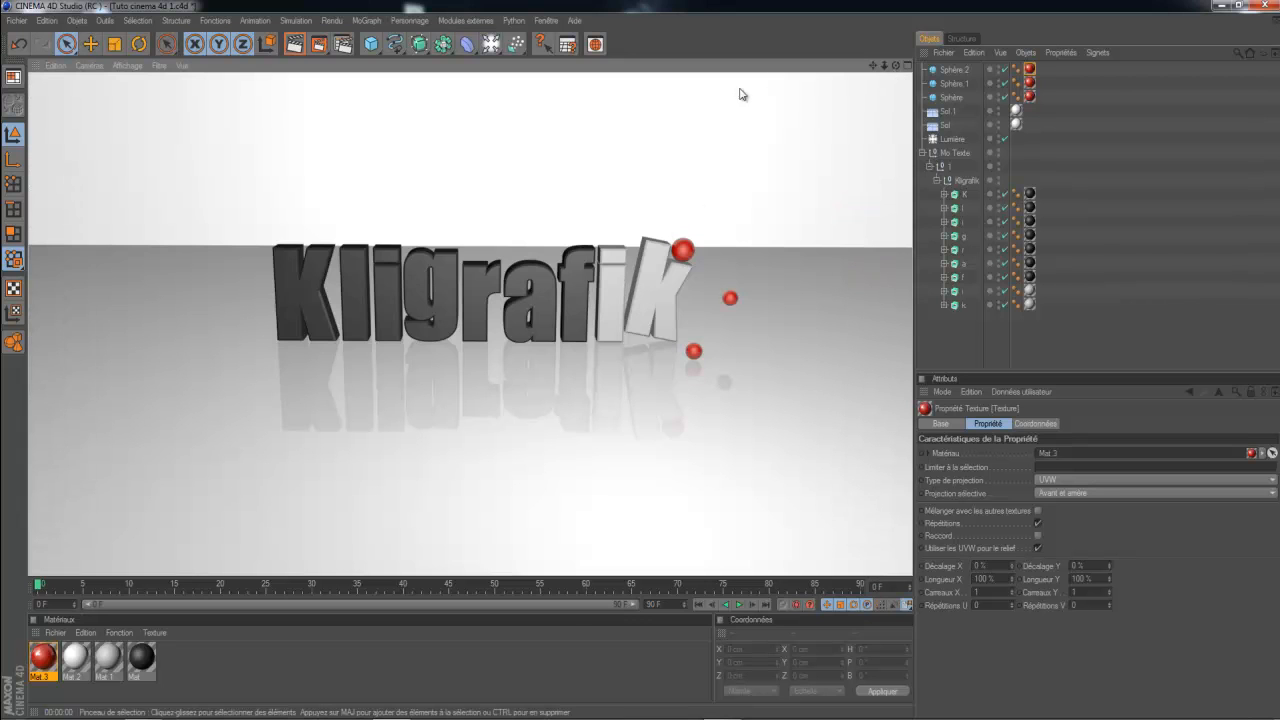
Turn global illumination back on in the render settings.
{"action": "left_click", "coordinate": [343, 44]}
{"action": "left_click", "coordinate": [104, 110]}
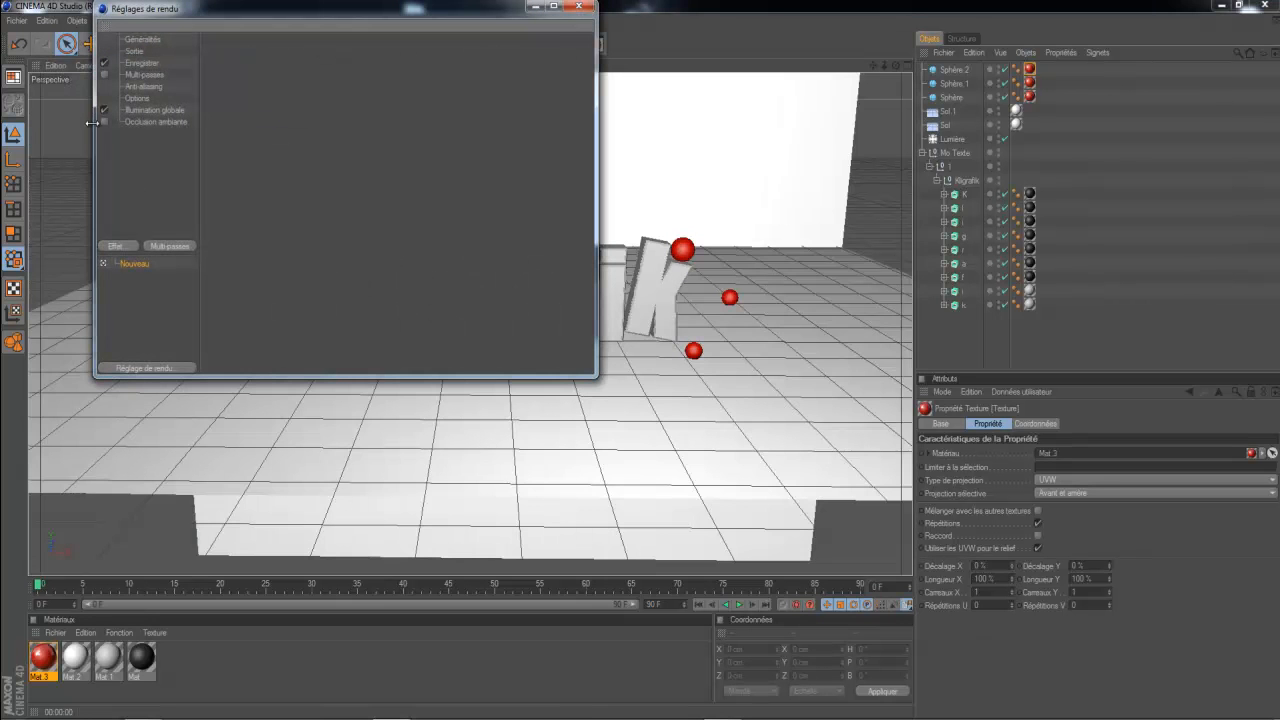
{"action": "left_click", "coordinate": [579, 7]}
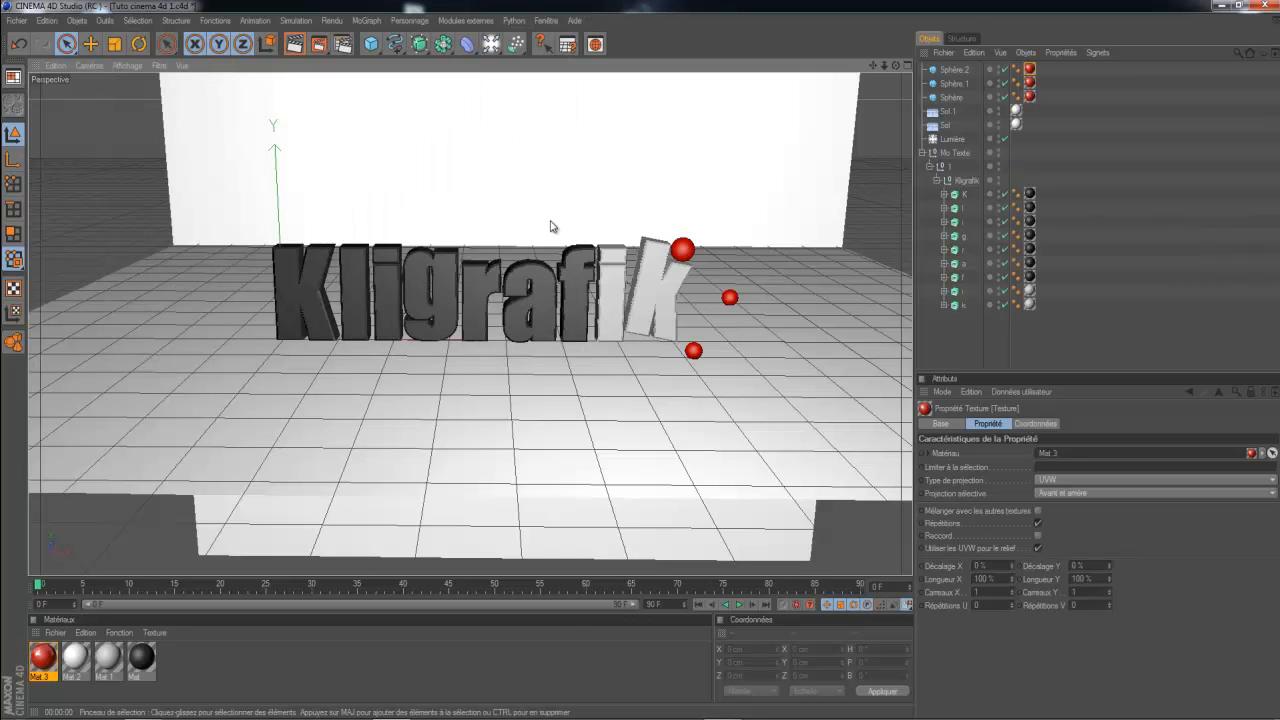
Render the perspective view of the Kligrafik scene to the picture viewer, with Tuto.png as the output file.
{"action": "left_click", "coordinate": [323, 52]}
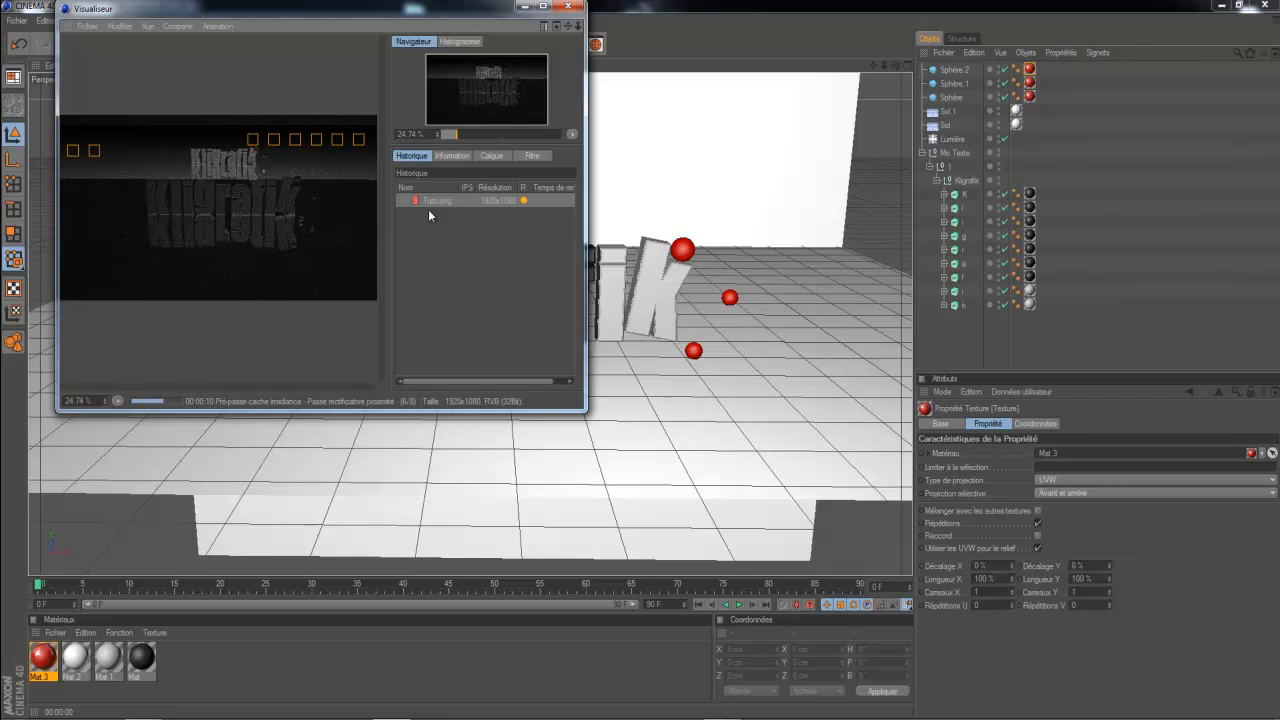
View the earlier PNG render "Tuto cinema 4d 1" from the desktop folder of the same name, and close the image and folder.
{"action": "left_click", "coordinate": [1226, 8]}
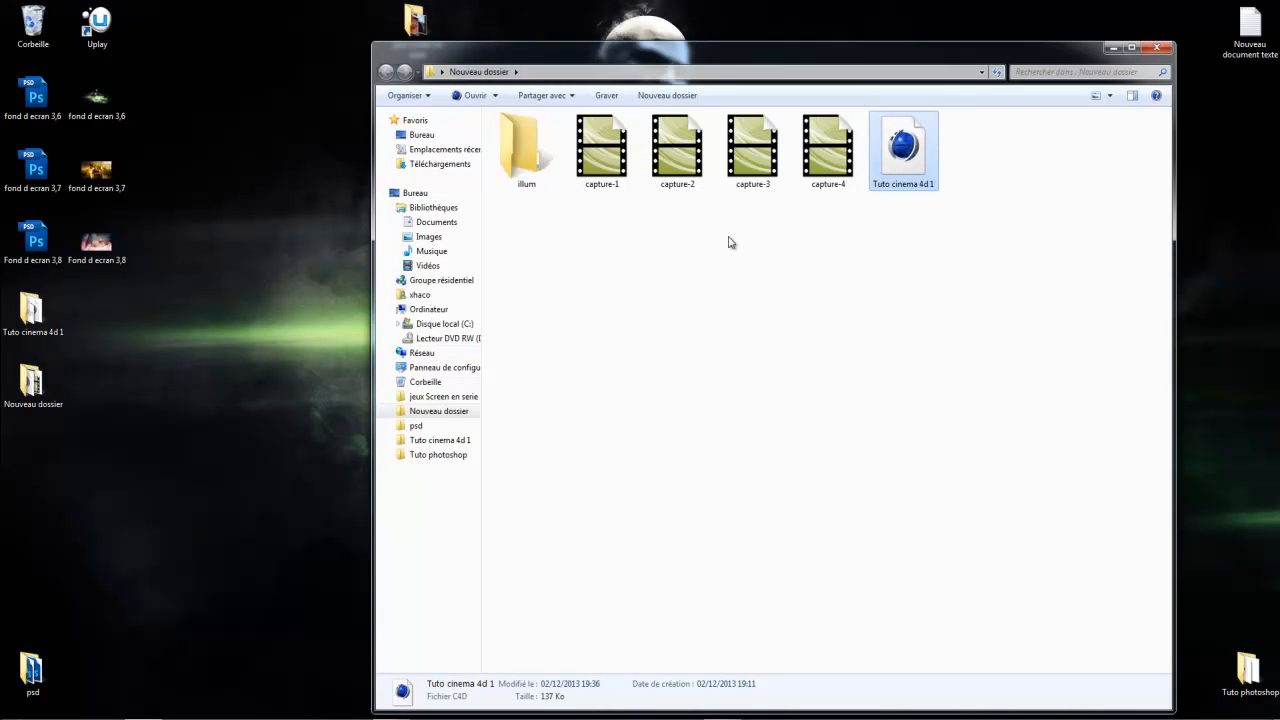
{"action": "double_click", "coordinate": [32, 310]}
{"action": "double_click", "coordinate": [568, 124]}
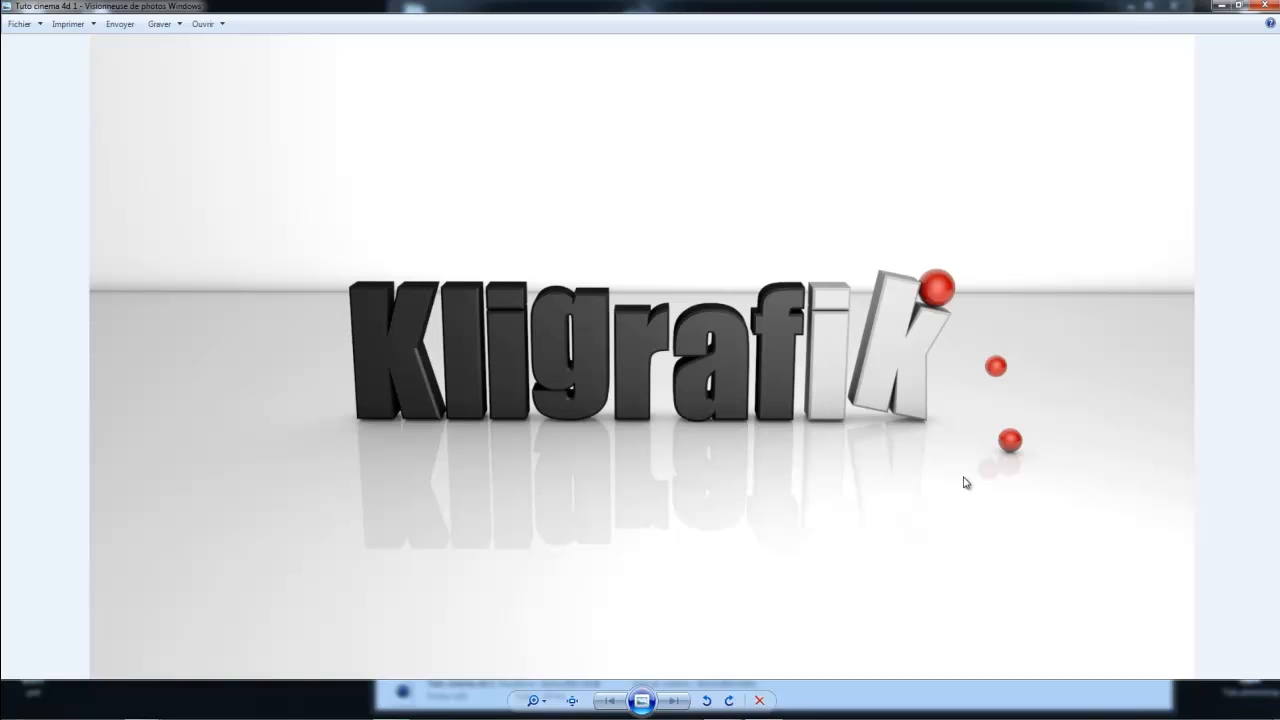
{"action": "left_click", "coordinate": [1266, 6]}
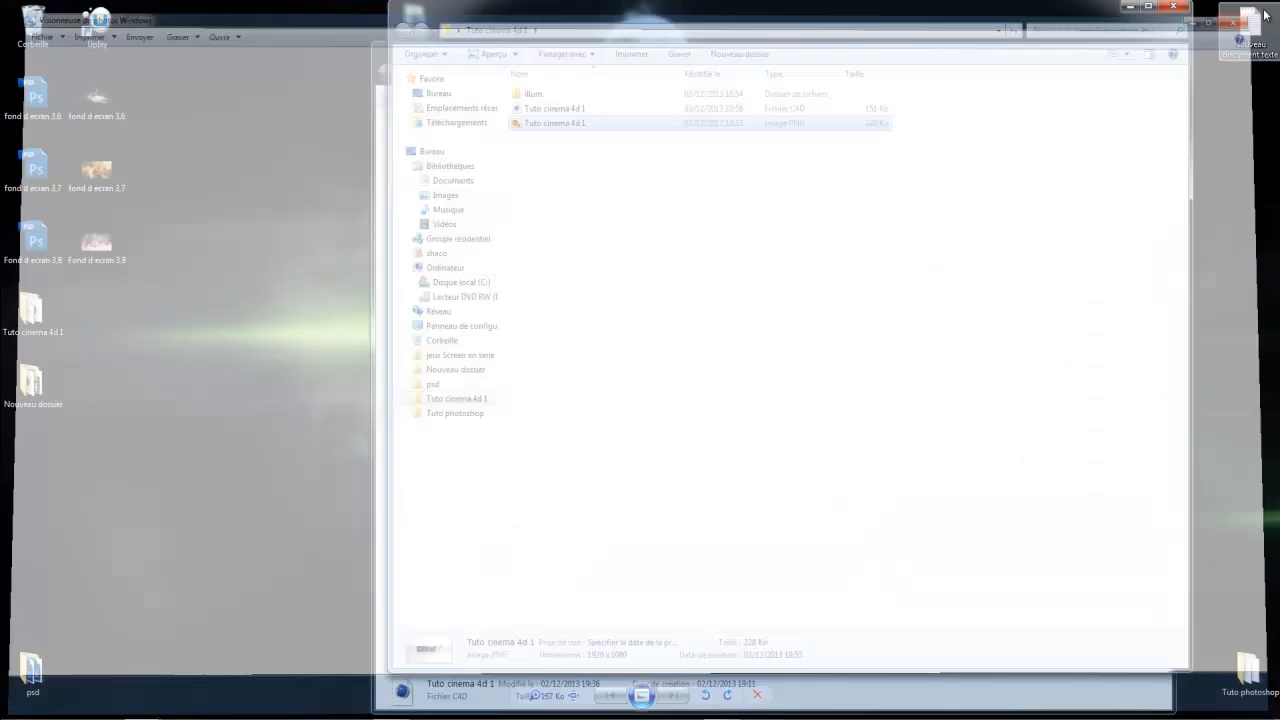
{"action": "left_click", "coordinate": [1173, 6]}
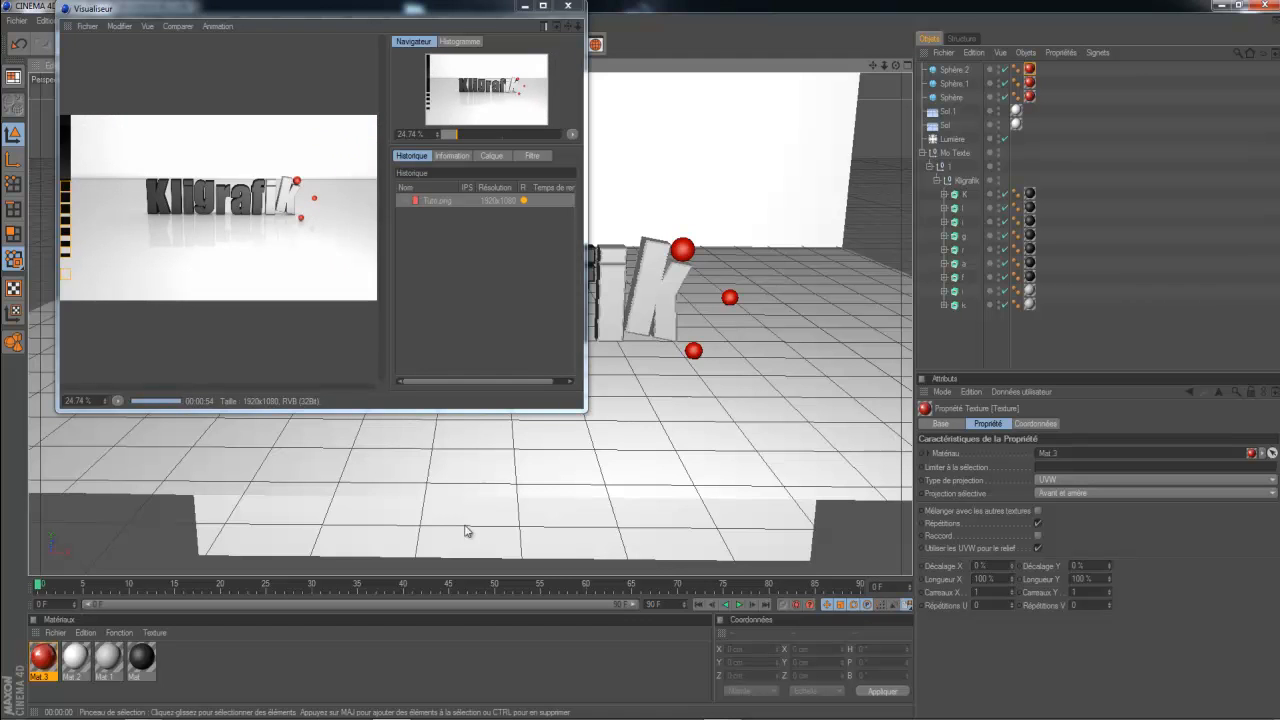
Minimize the picture viewer and Cinema 4D, inspect the rendered Tuto image in the "Tuto cinema 4d 1" folder, and close all open windows.
{"action": "left_click", "coordinate": [528, 9]}
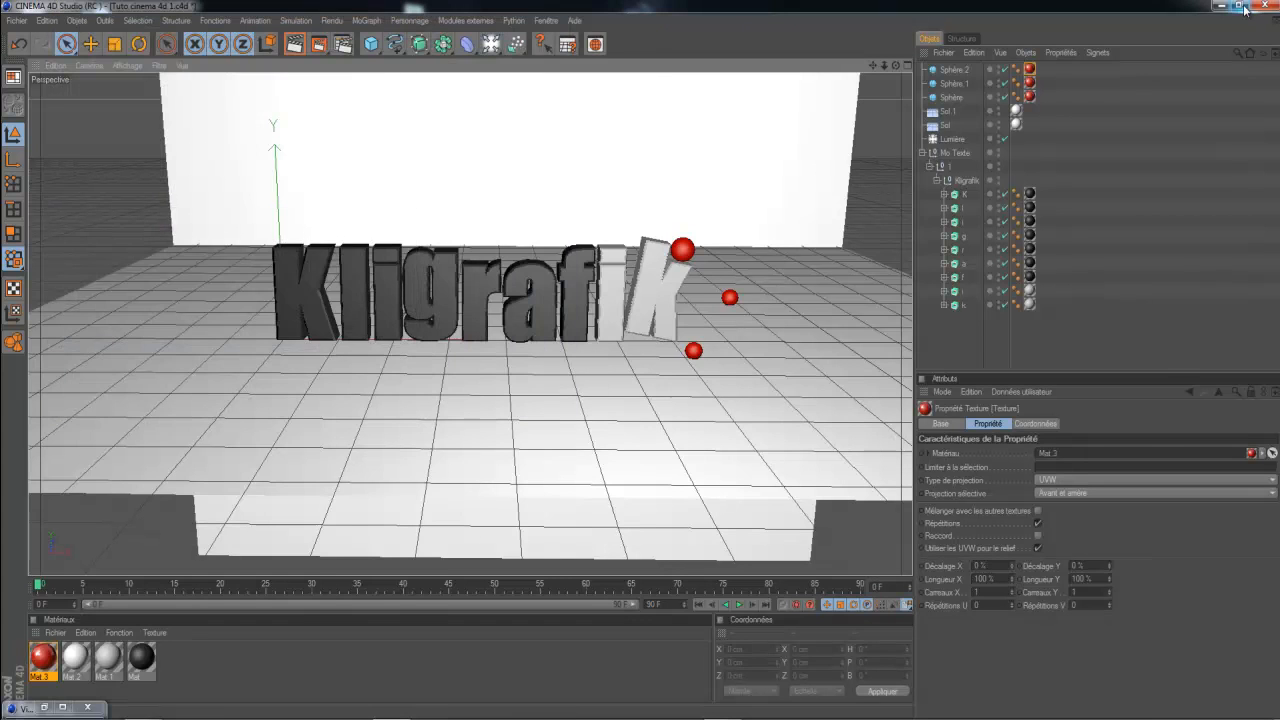
{"action": "left_click", "coordinate": [1222, 6]}
{"action": "left_click", "coordinate": [76, 458]}
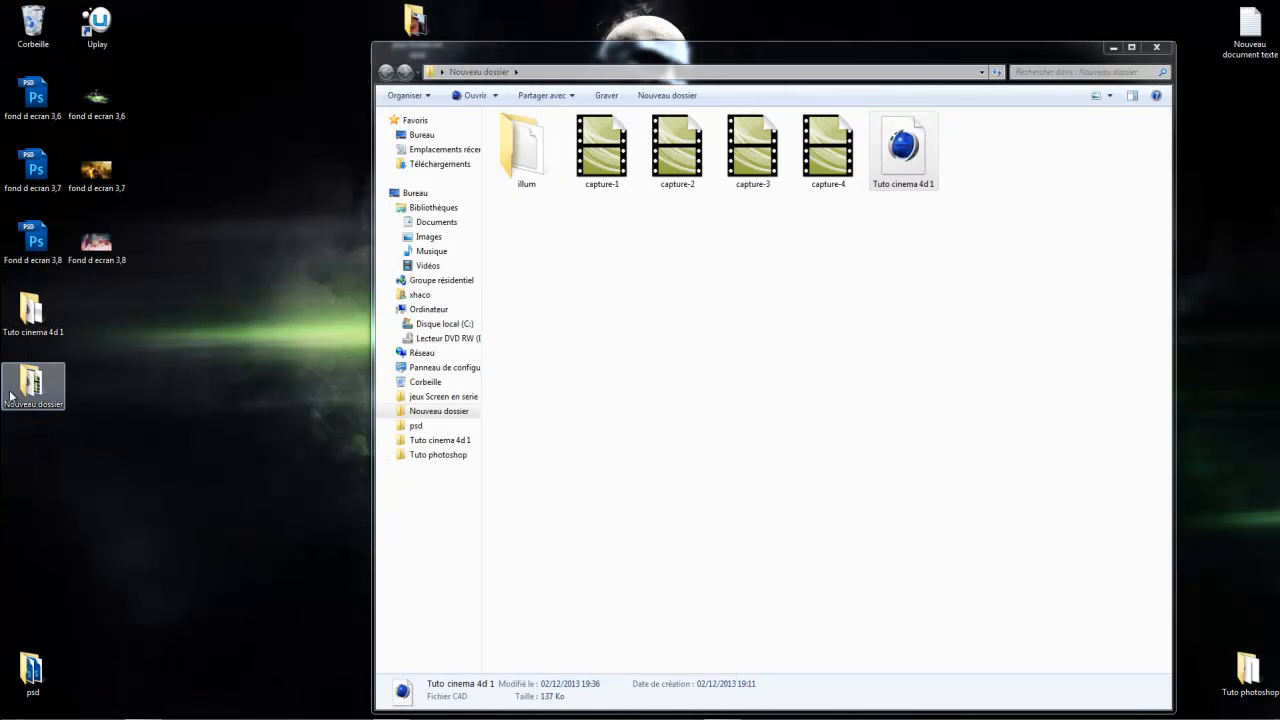
{"action": "double_click", "coordinate": [28, 390]}
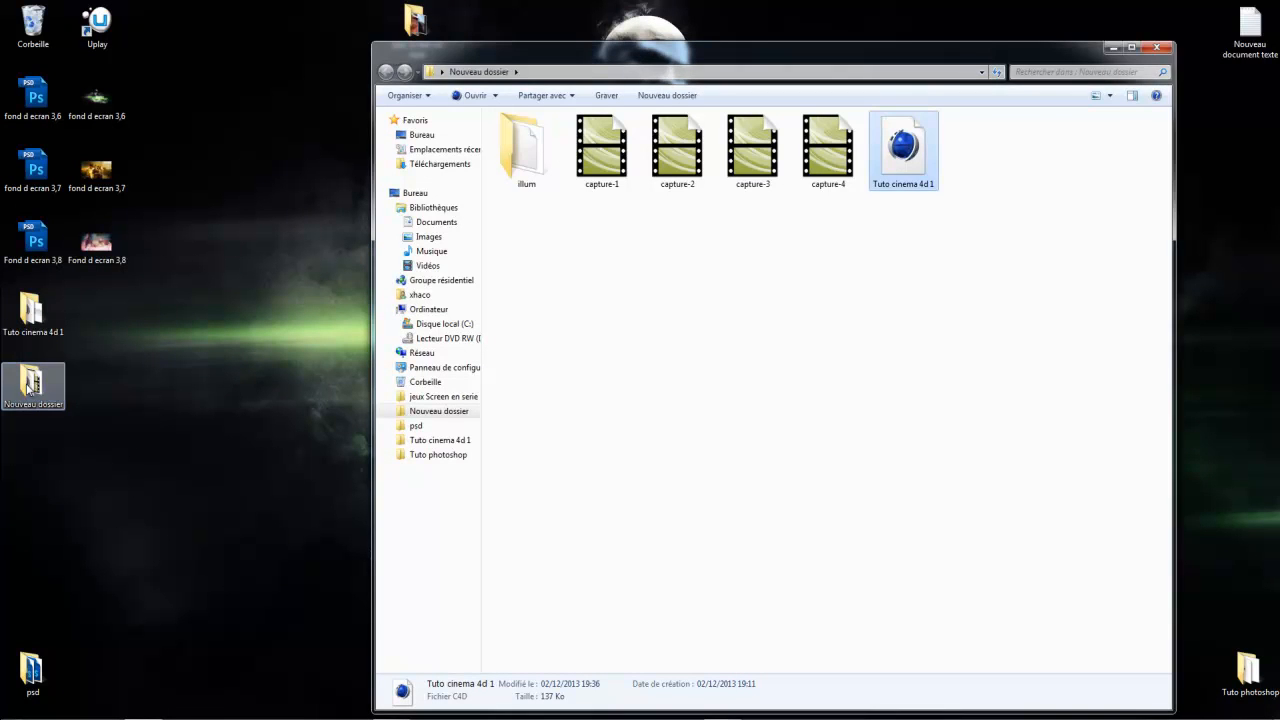
{"action": "double_click", "coordinate": [30, 315]}
{"action": "double_click", "coordinate": [786, 132]}
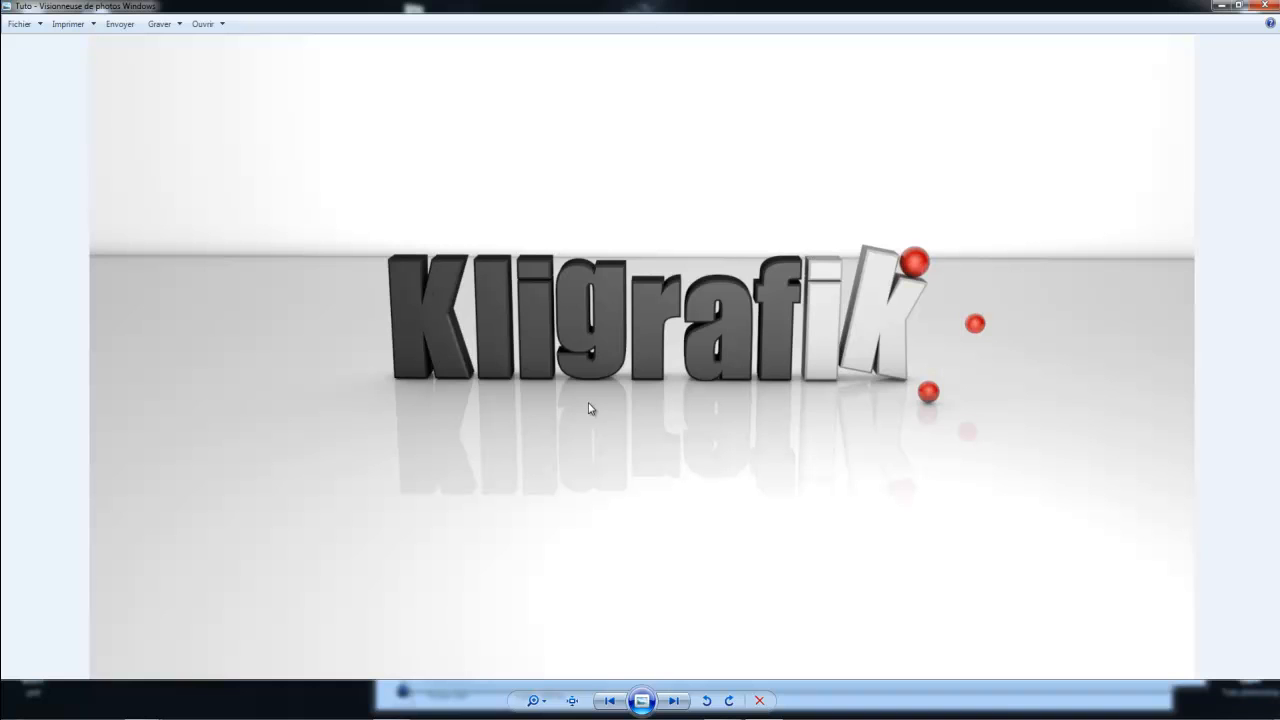
{"action": "left_click", "coordinate": [1265, 8]}
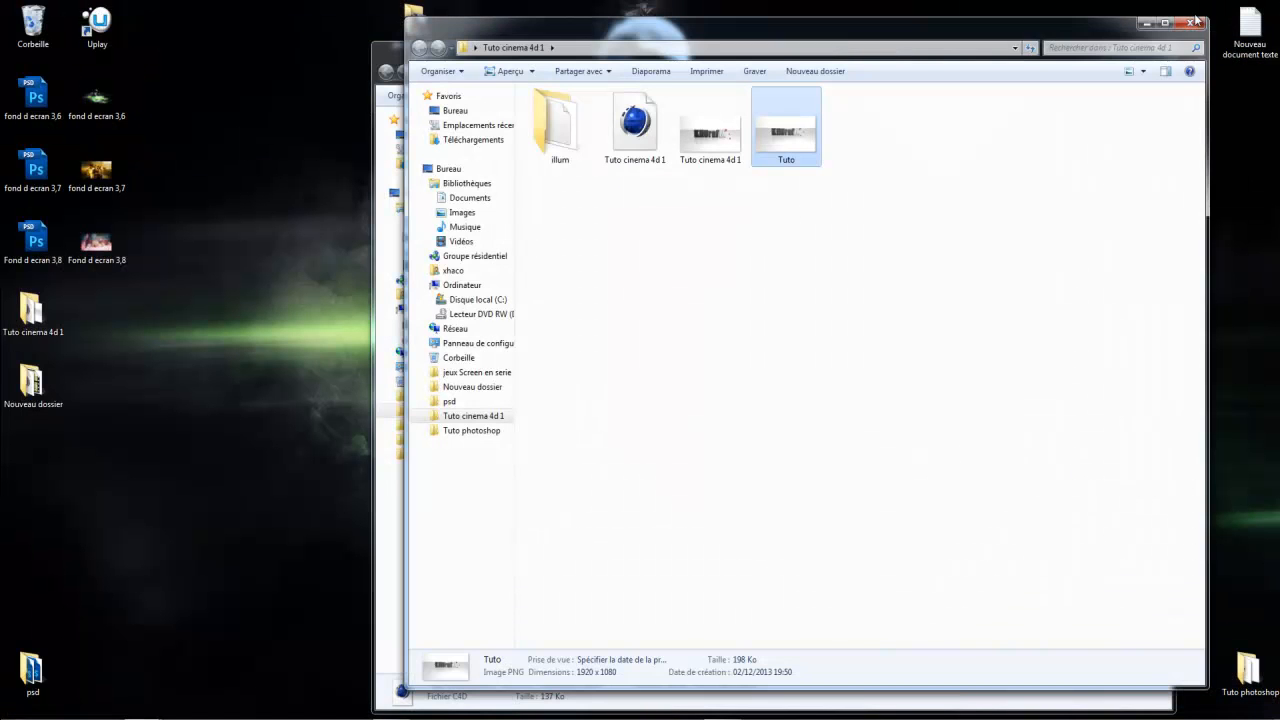
{"action": "left_click", "coordinate": [1157, 47]}
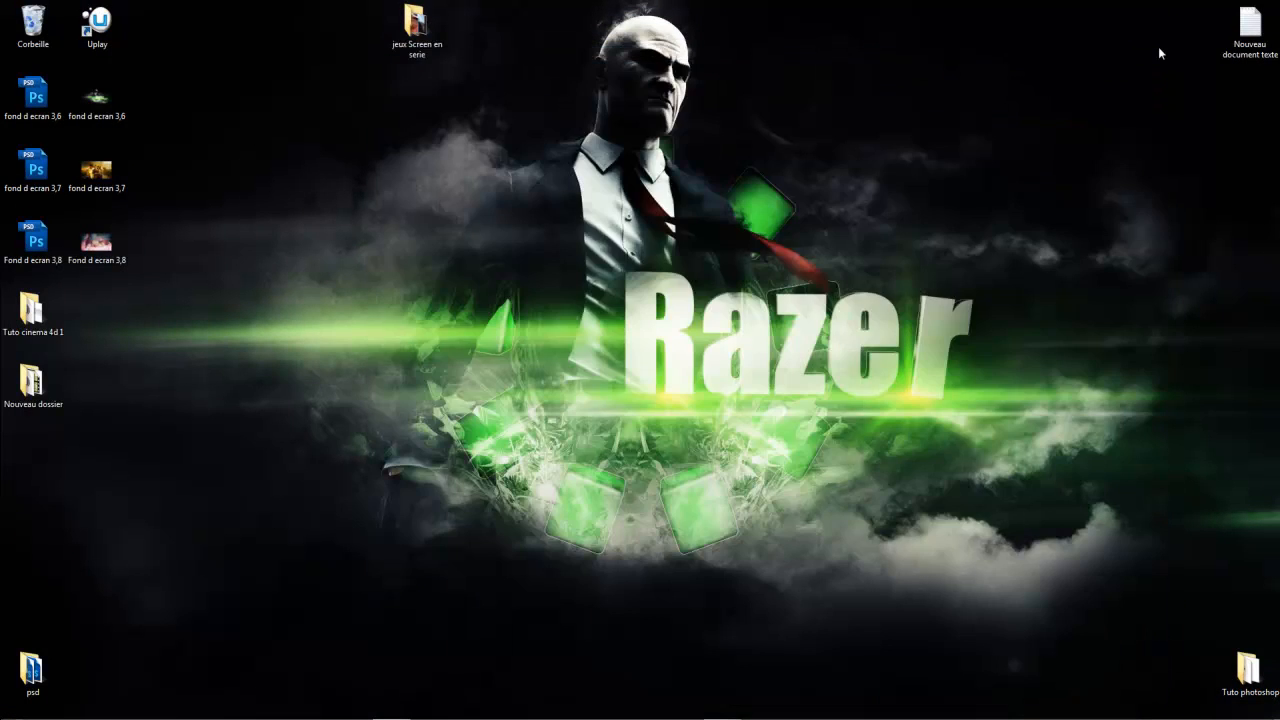